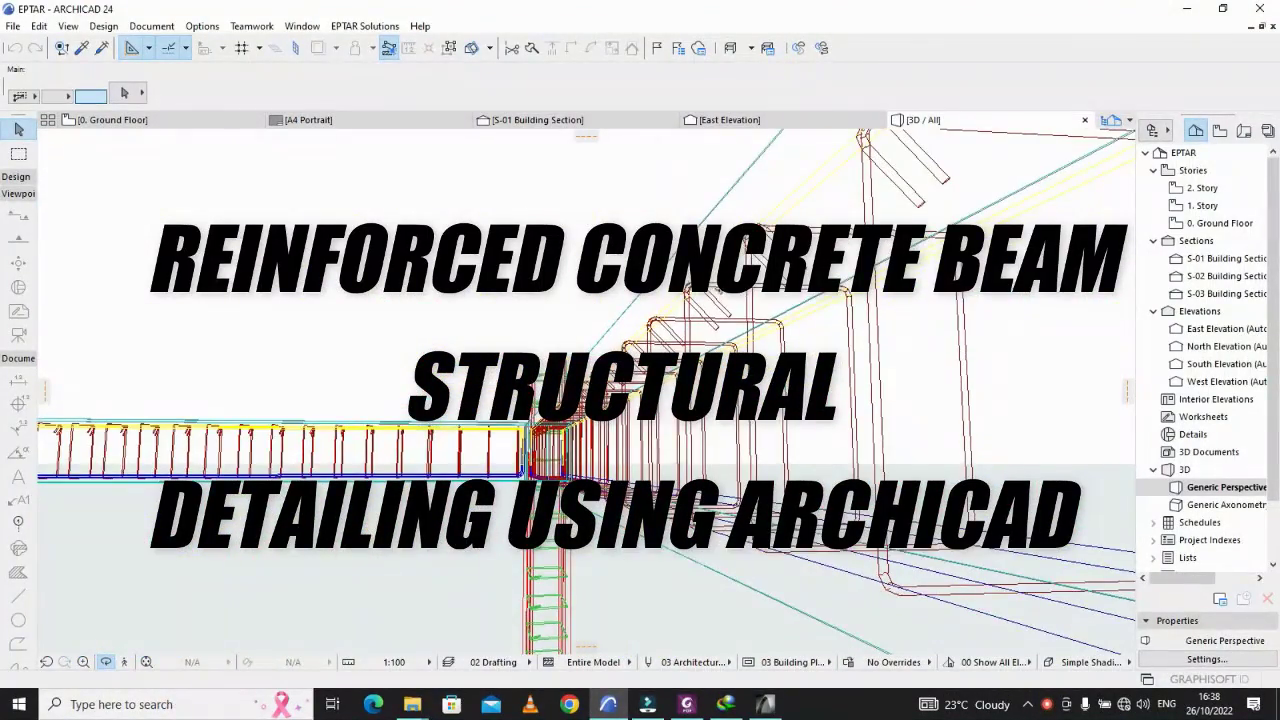
Switch the 3D window's display style to Technical Drawing
right_click(560, 252)
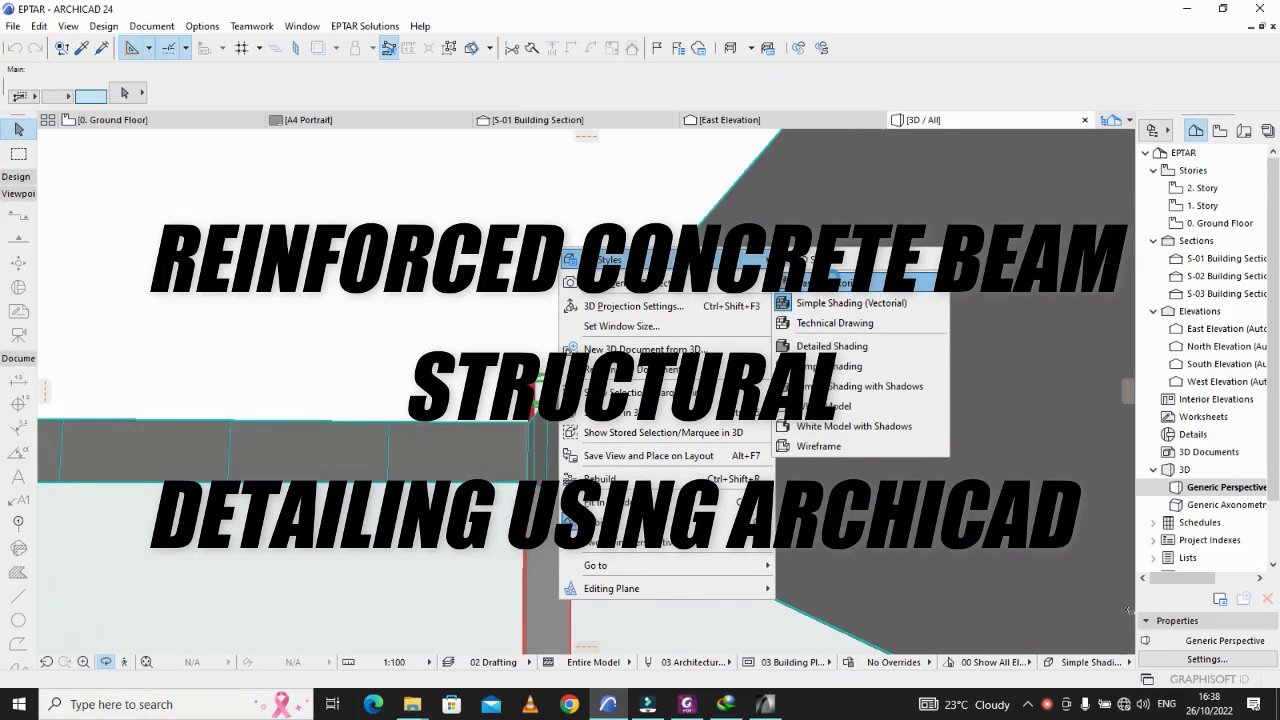
left_click(862, 324)
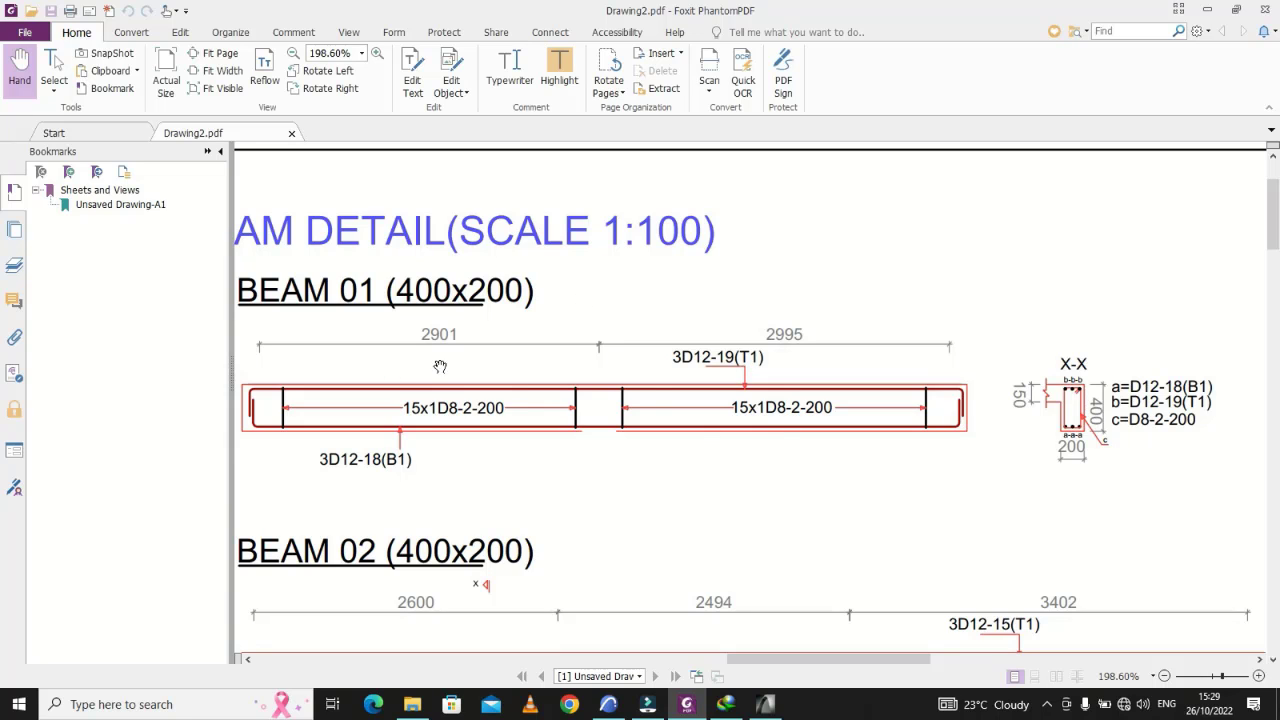
Examine the Beam 01 (400x200) detail in Drawing2.pdf and switch to the untitled ArchiCAD 19 project
scroll(686, 434, "up", 2)
scroll(846, 443, "down", 3)
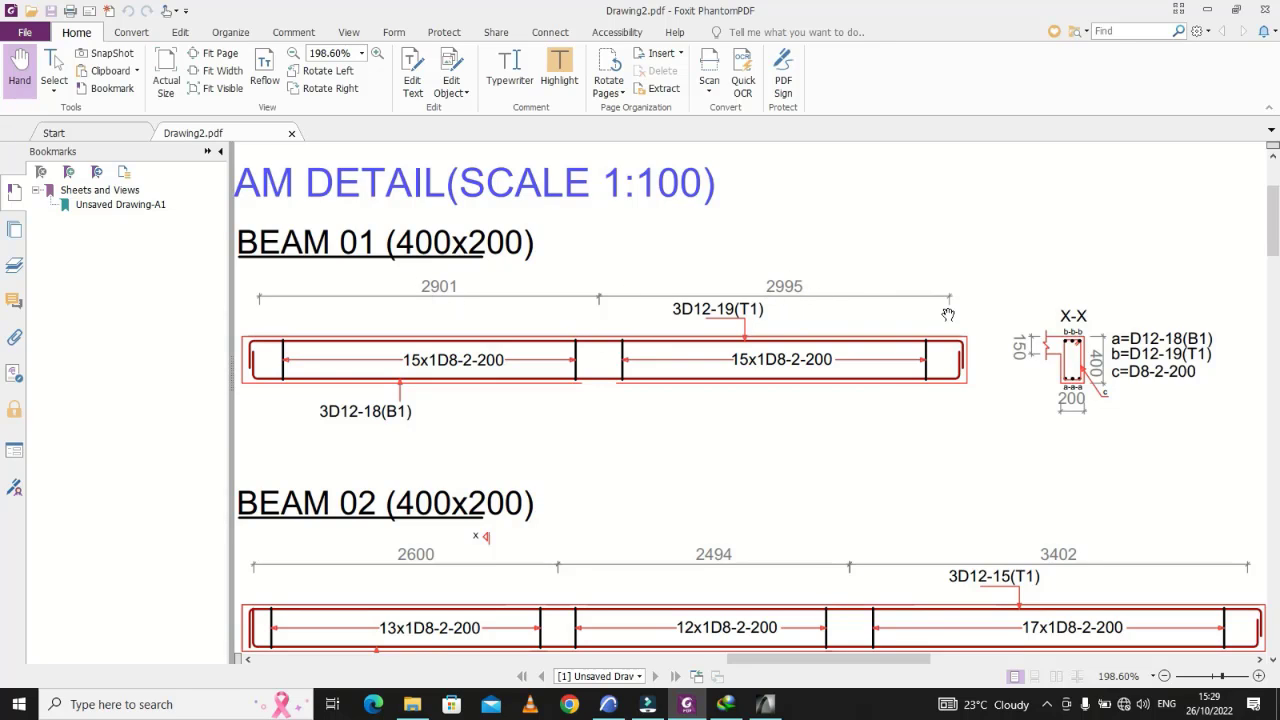
left_click(762, 706)
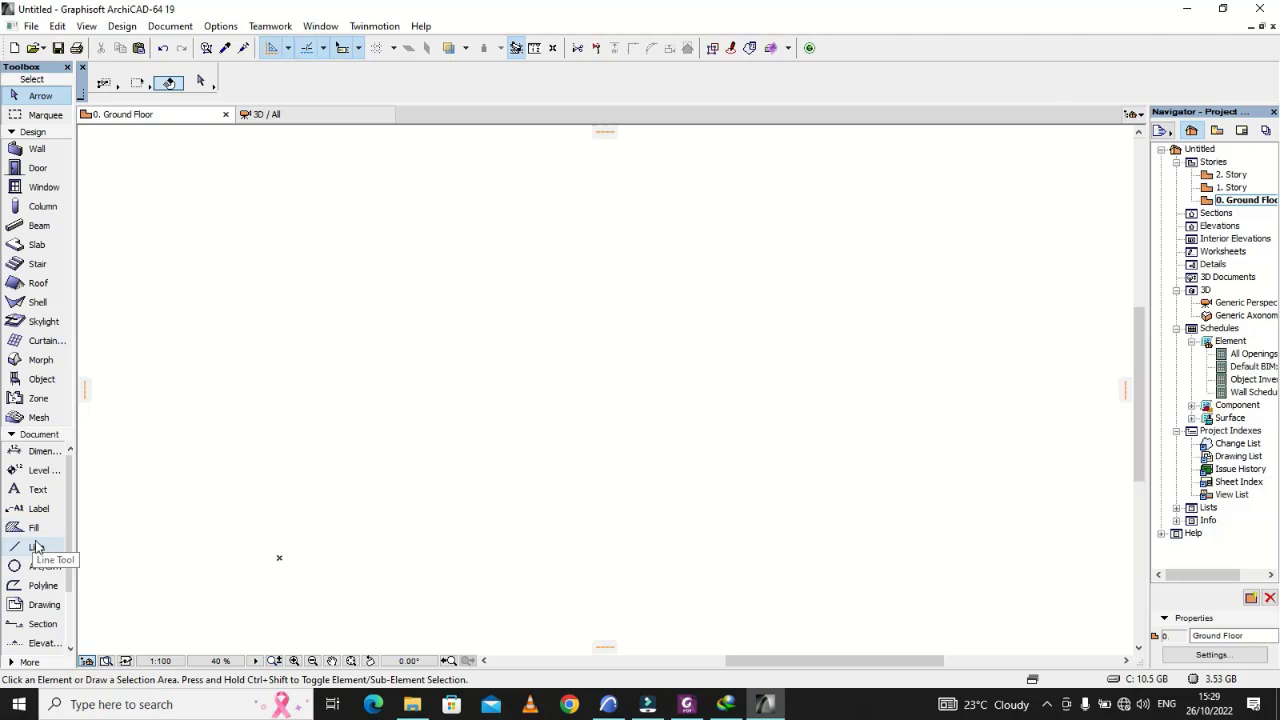
Check Beam 01's span dimensions in Drawing2.pdf in Foxit PhantomPDF, and draw a horizontal line 5895 long on the ArchiCAD Ground Floor plan
left_click(36, 547)
scroll(457, 288, "up", 3)
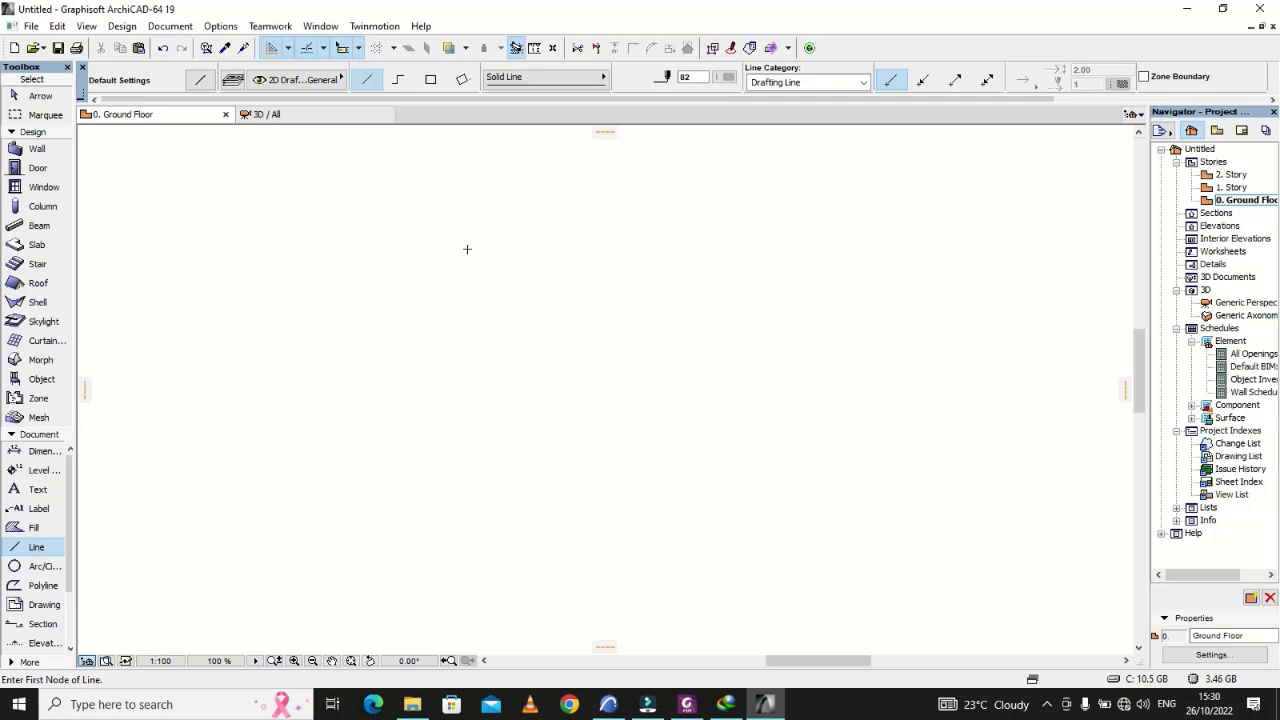
left_click(688, 704)
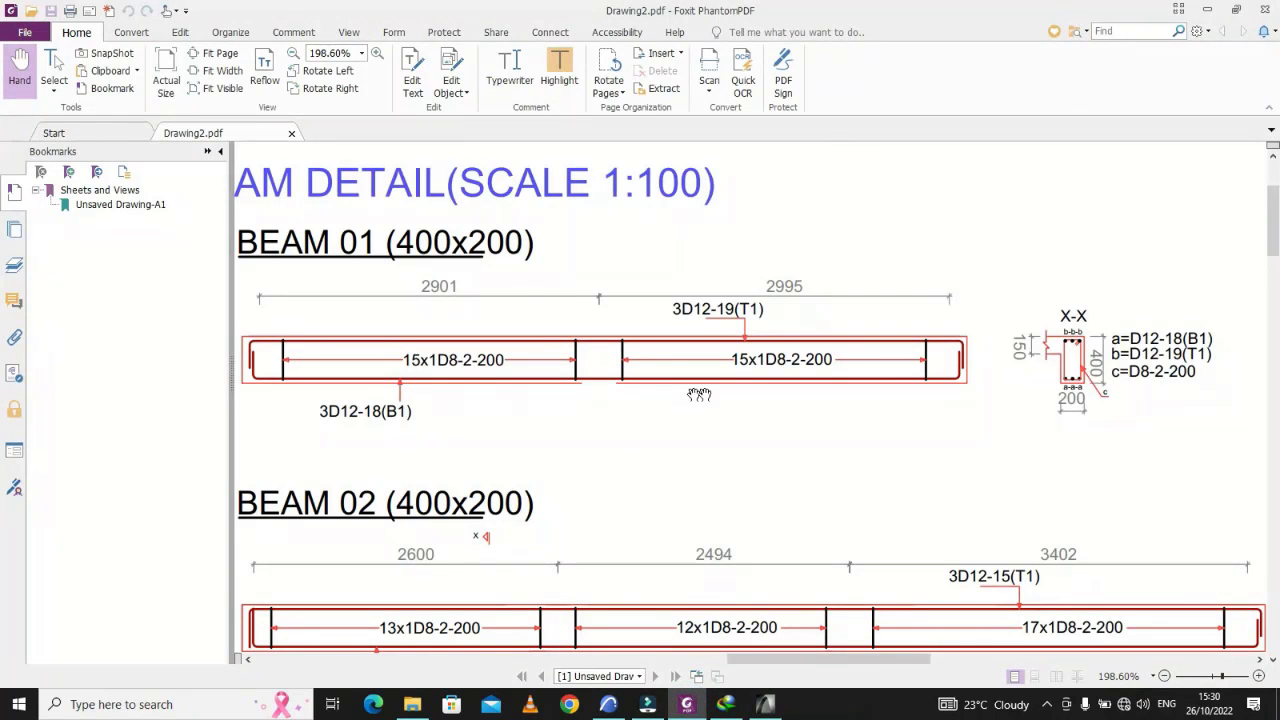
scroll(912, 461, "down", 2)
scroll(455, 340, "up", 3)
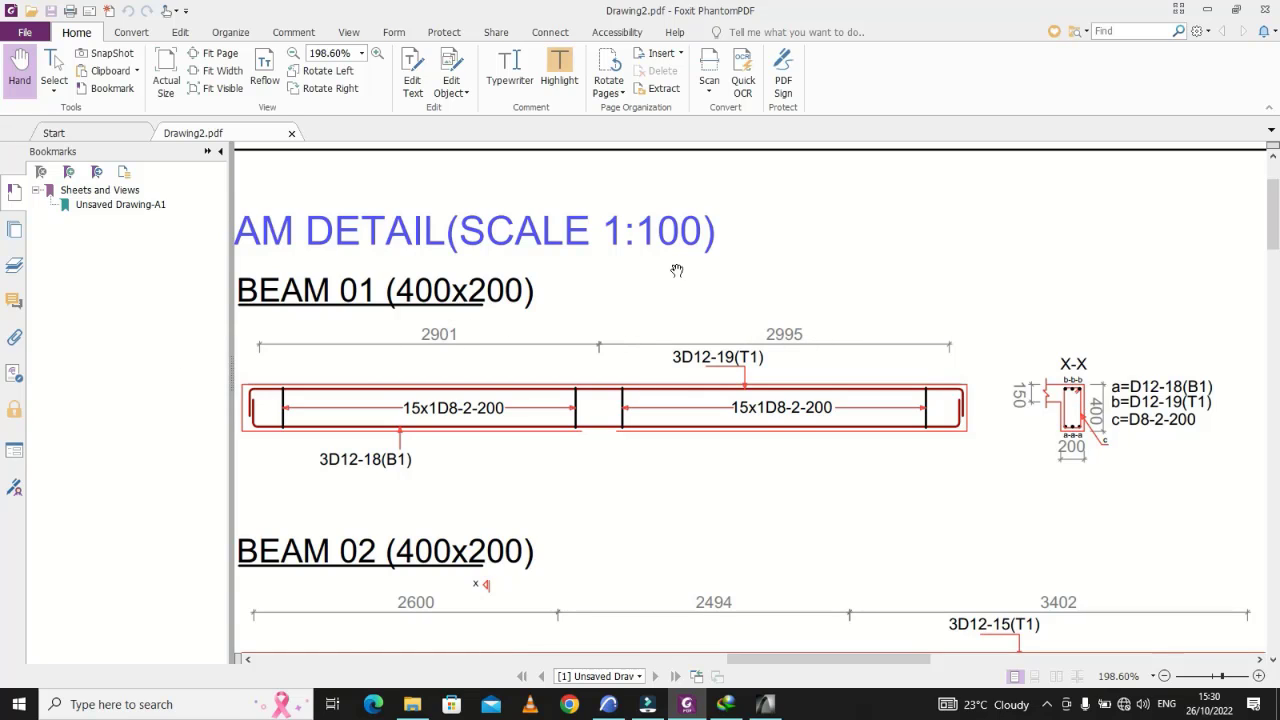
left_click(1207, 10)
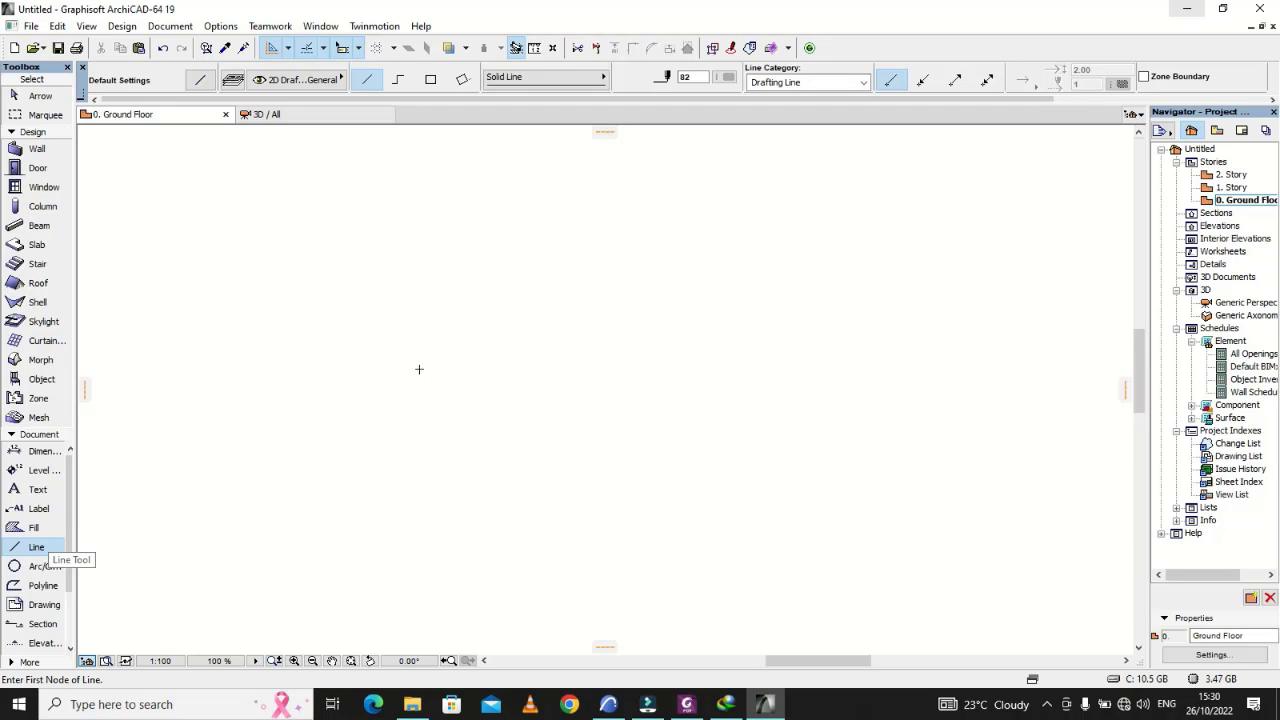
left_click(474, 285)
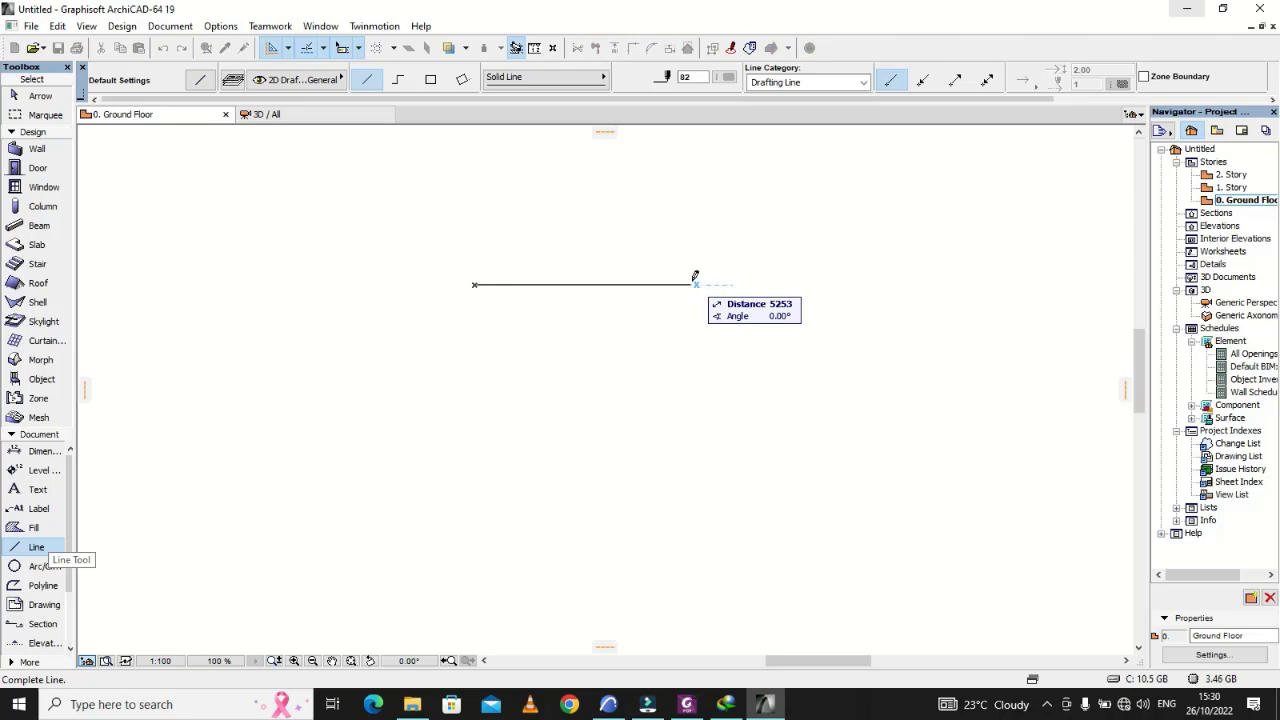
type("5")
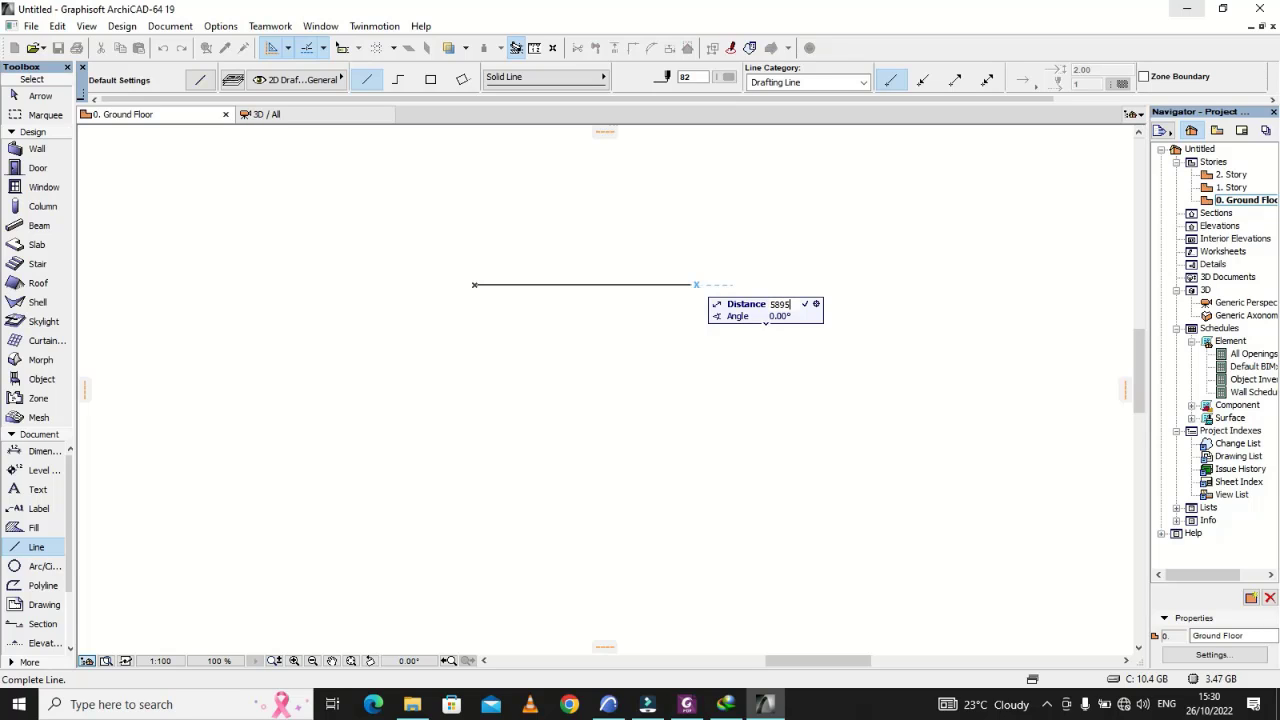
key("Return")
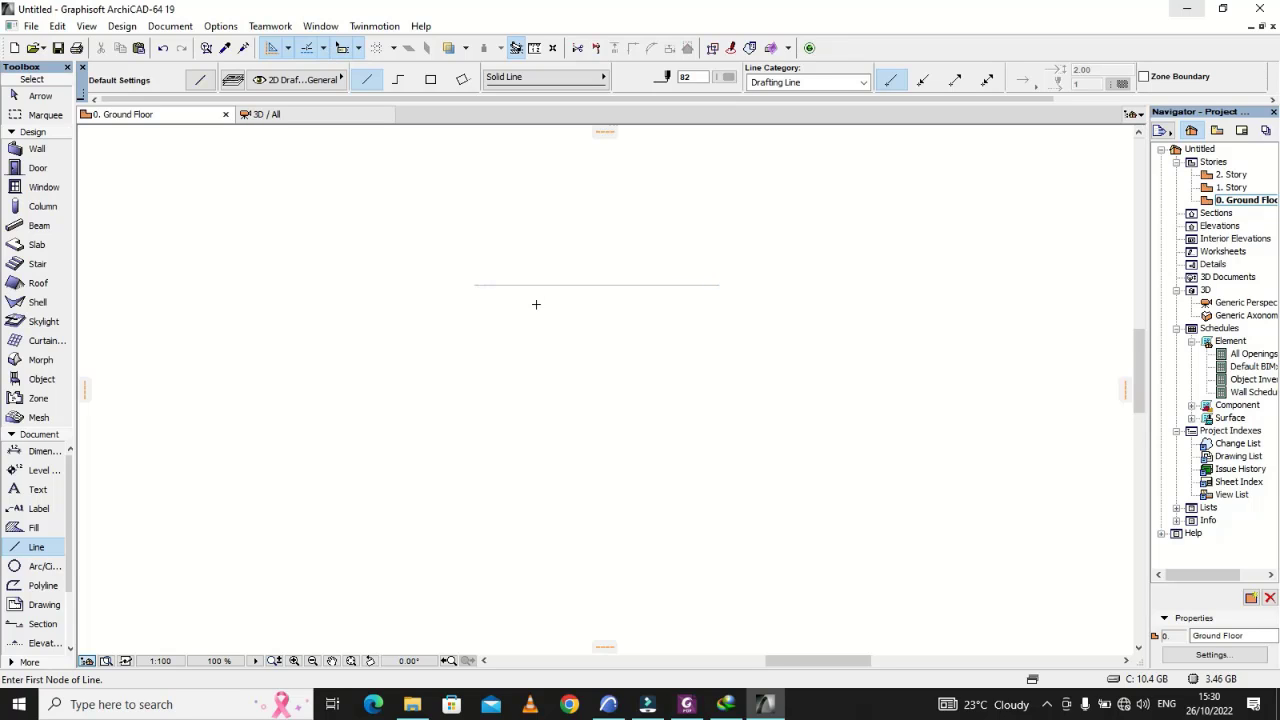
scroll(536, 304, "up", 3)
key("shift")
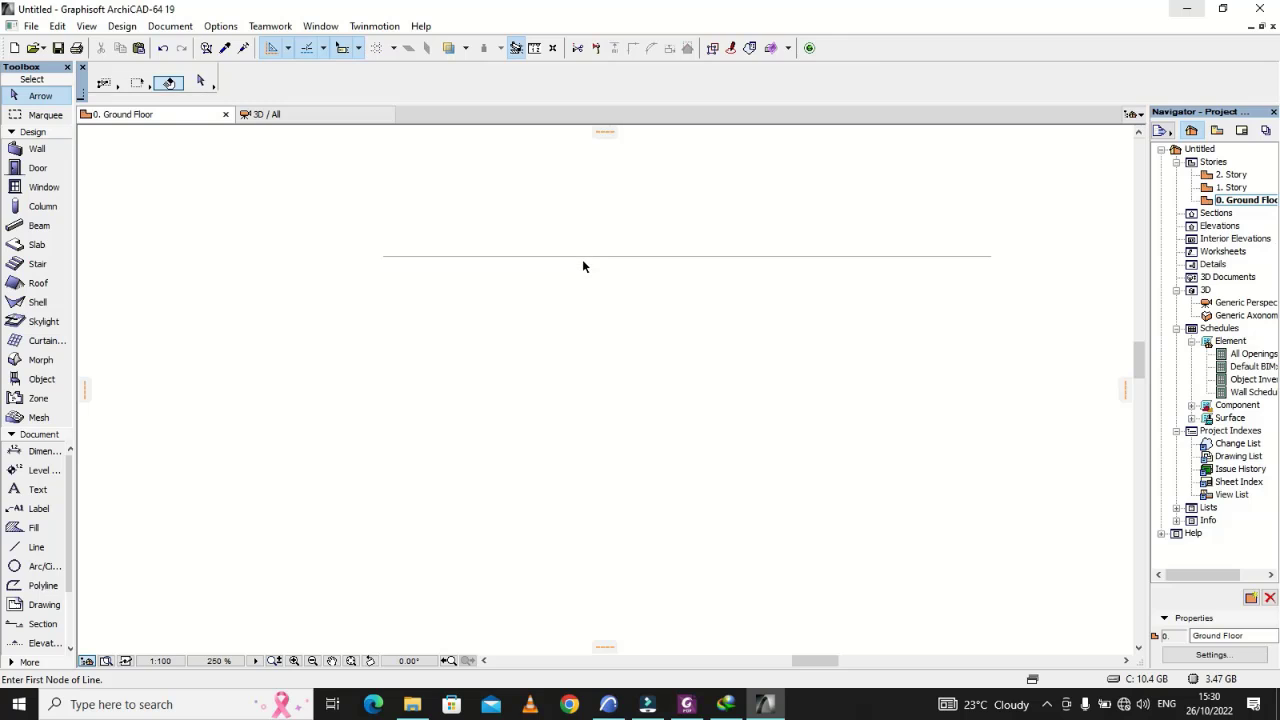
left_click(582, 257)
left_click(582, 257)
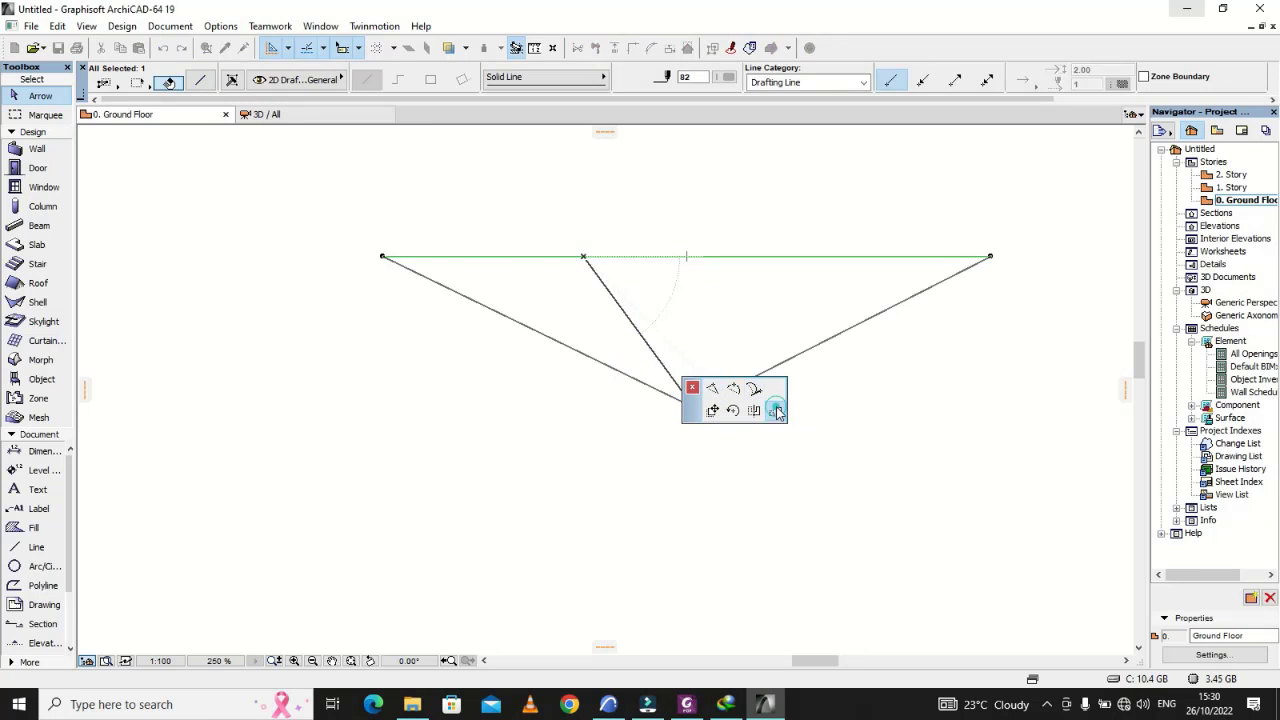
left_click(777, 411)
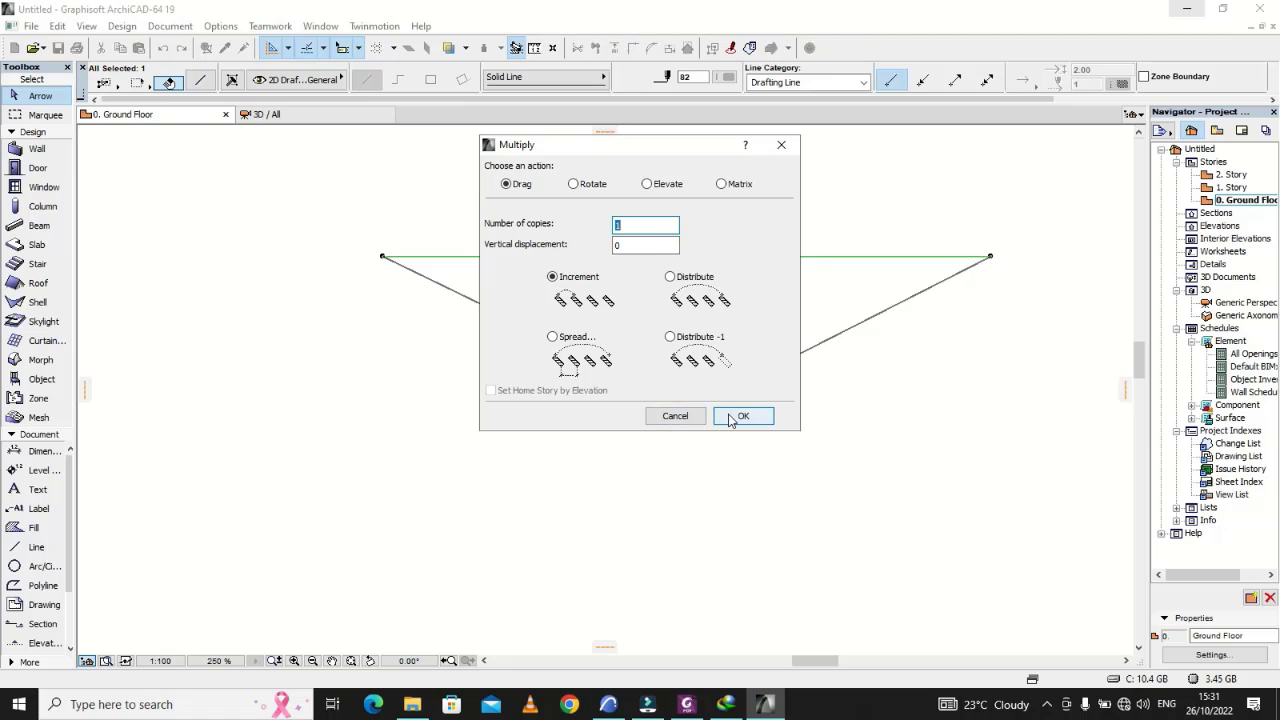
left_click(740, 416)
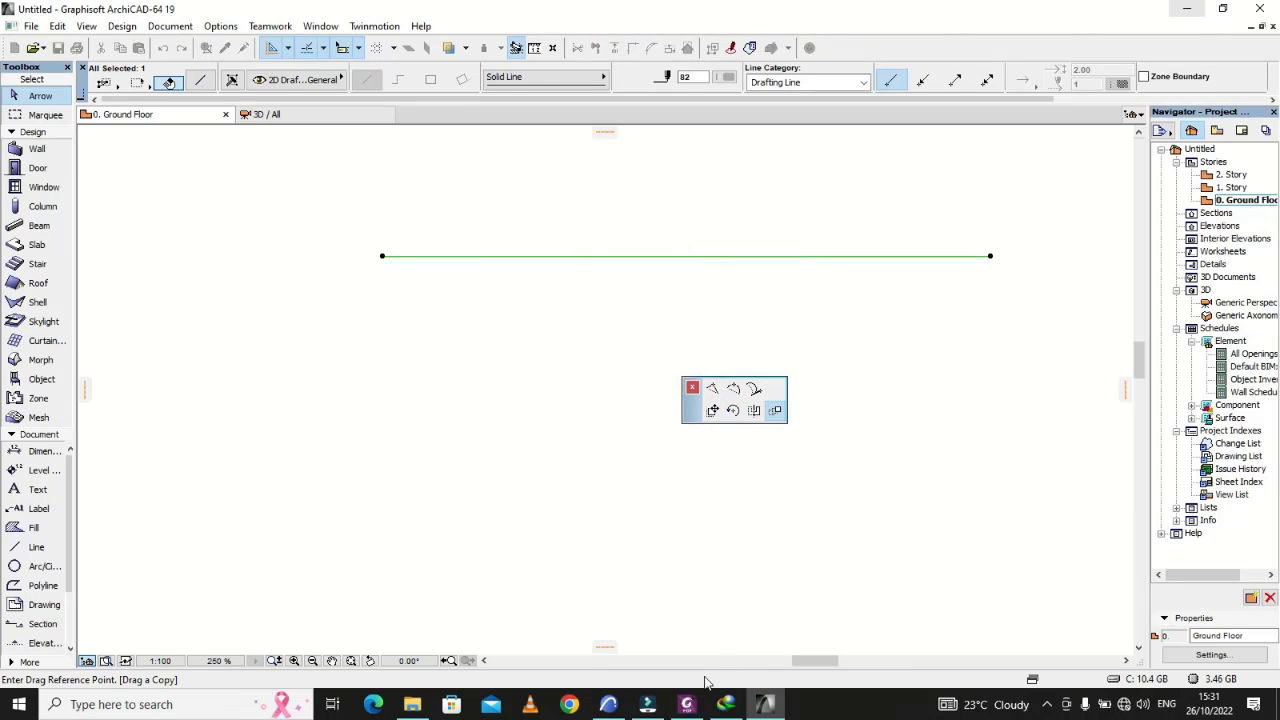
Look up Beam 01's depth in section X-X of Drawing2.pdf in Foxit PhantomPDF and return to ArchiCAD
left_click(686, 704)
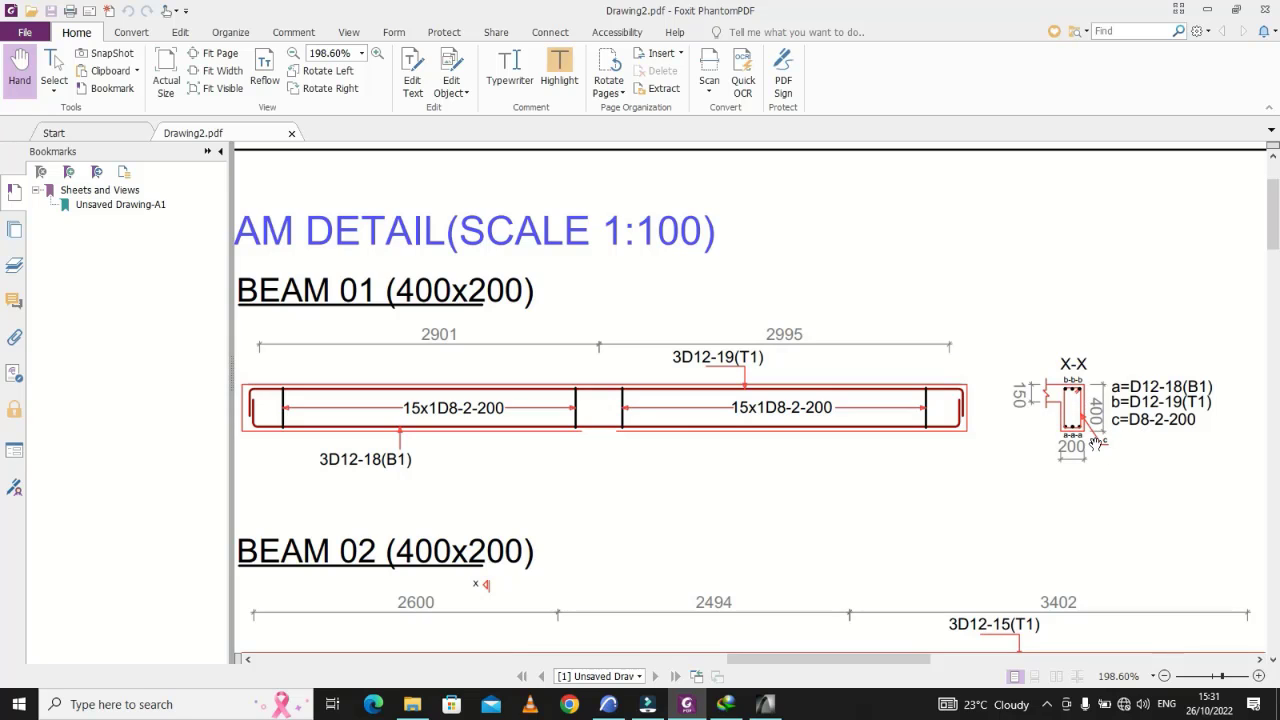
scroll(509, 383, "up", 1)
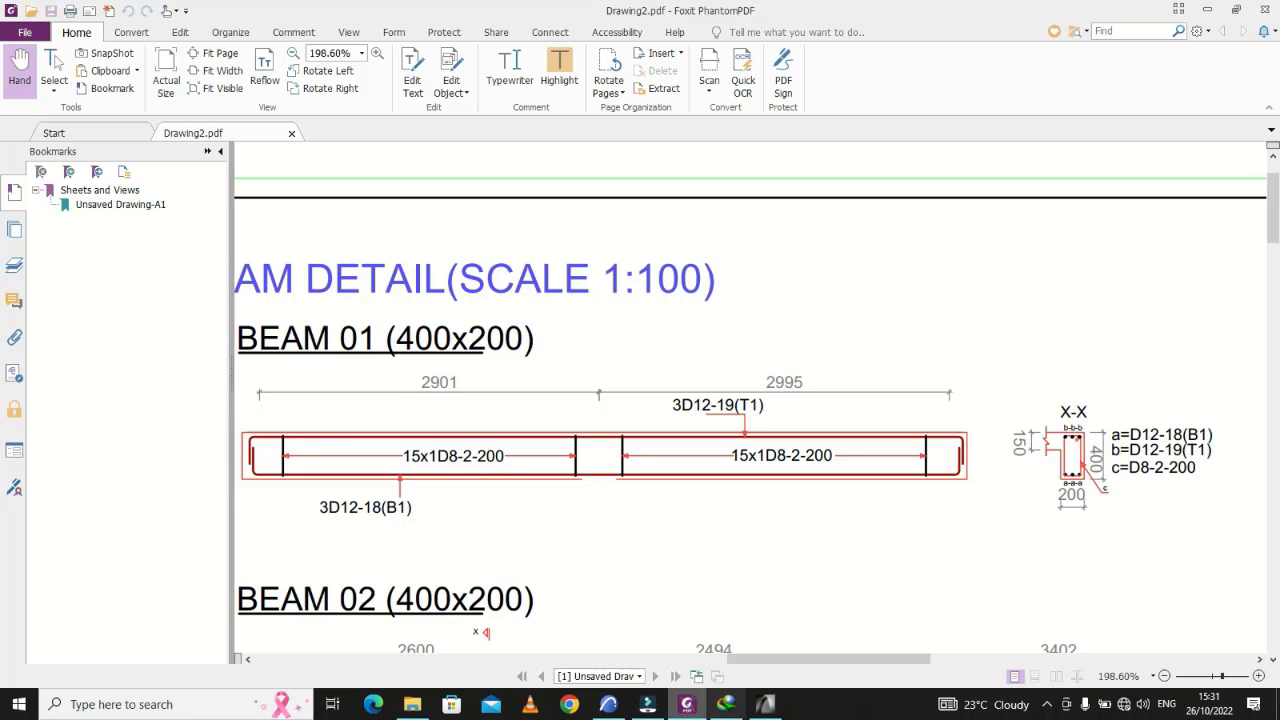
left_click(765, 704)
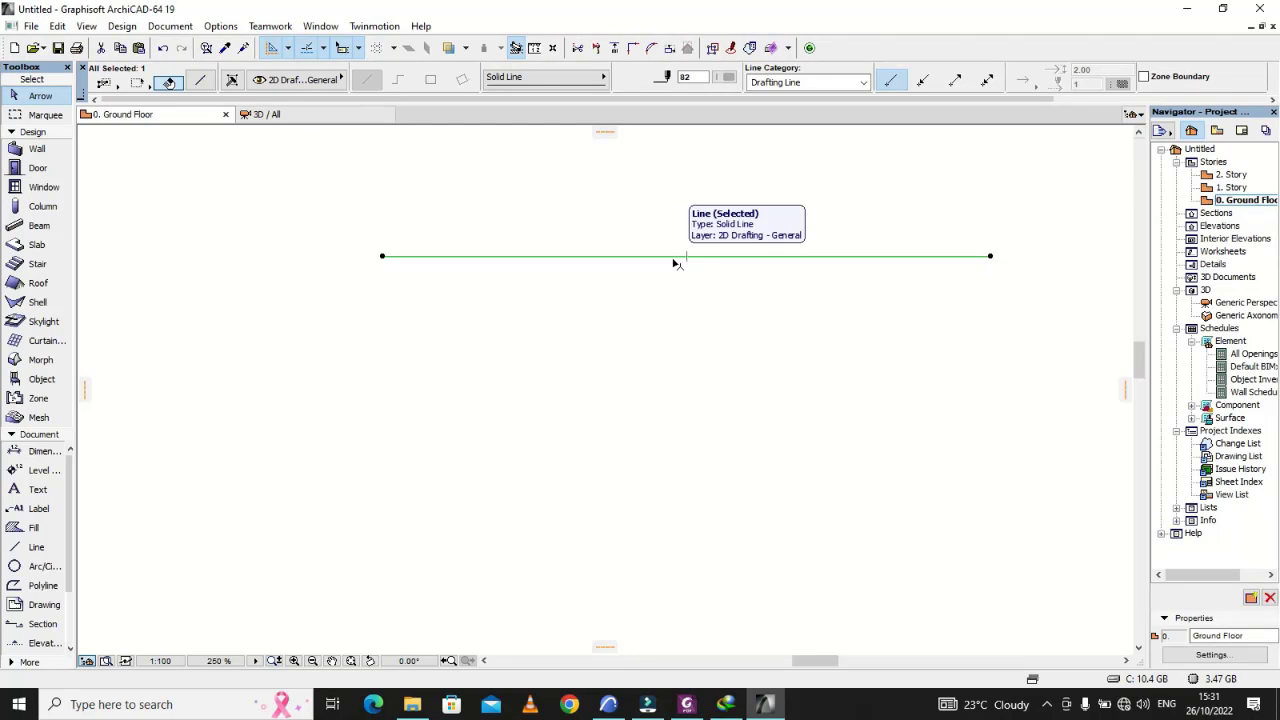
Multiply the selected horizontal line as one dragged copy, placed 400 straight below the original
left_click(991, 261)
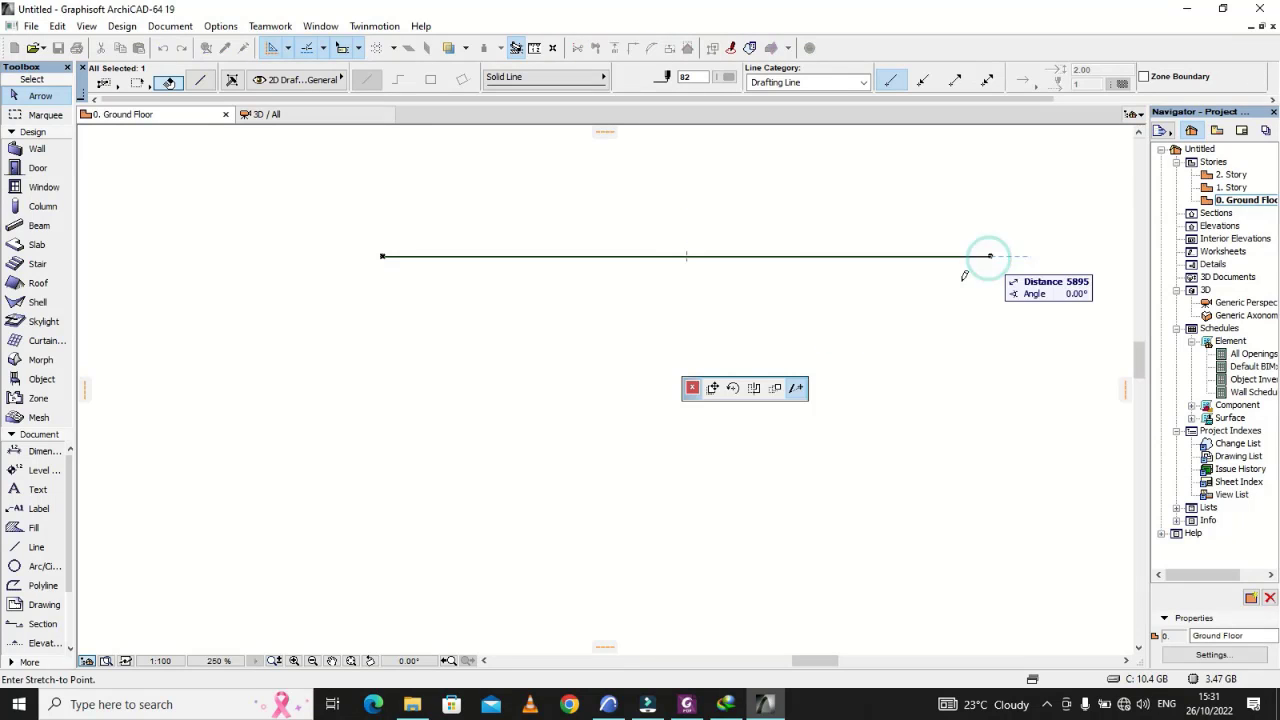
left_click(796, 389)
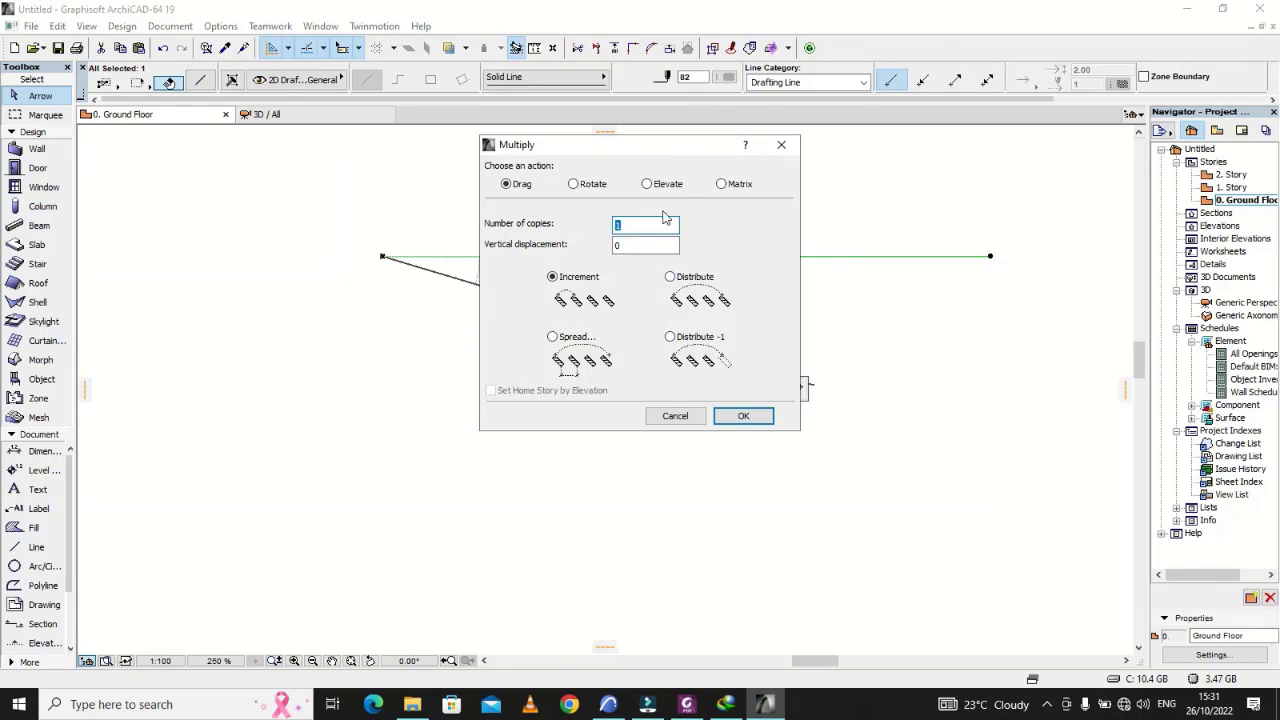
left_click(744, 416)
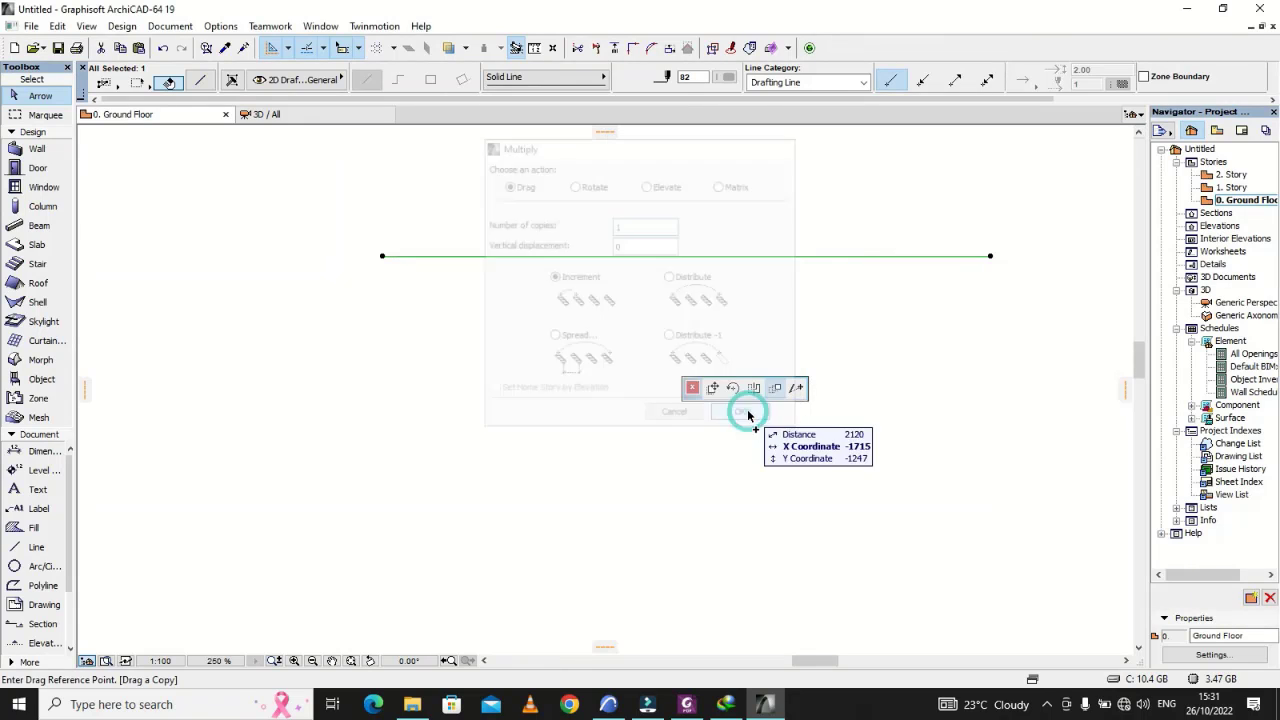
left_click(990, 257)
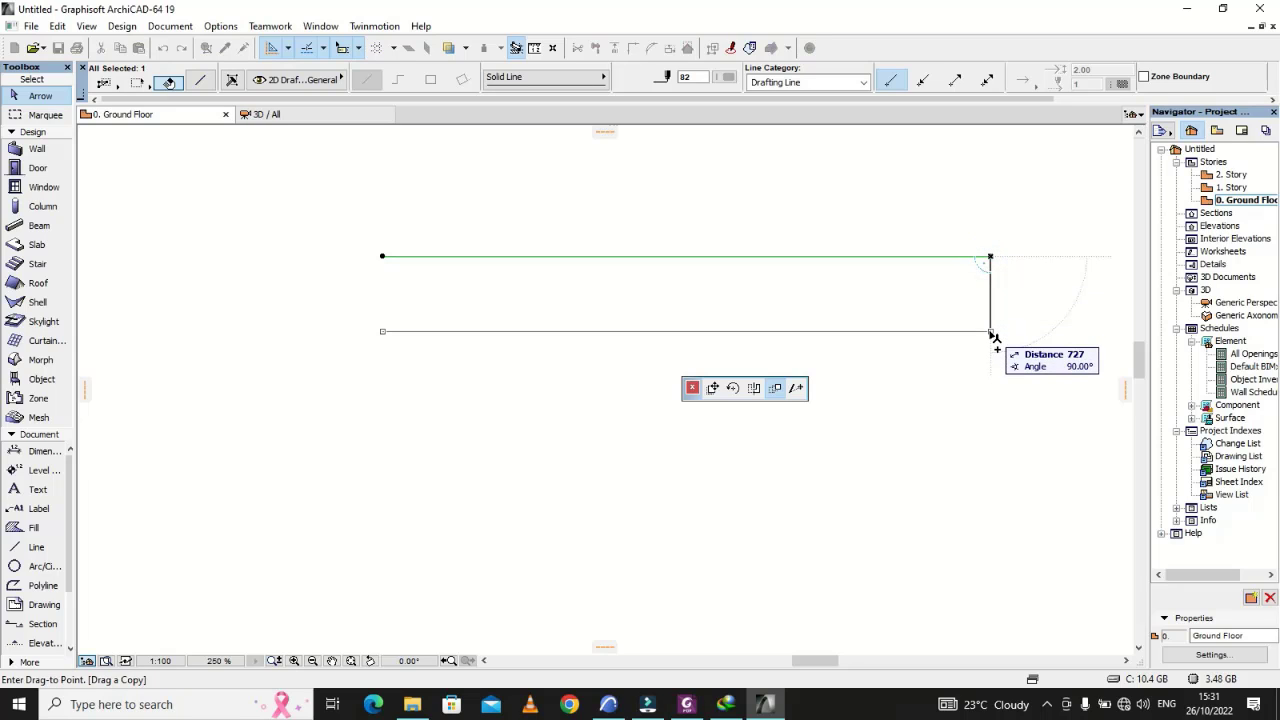
type("400")
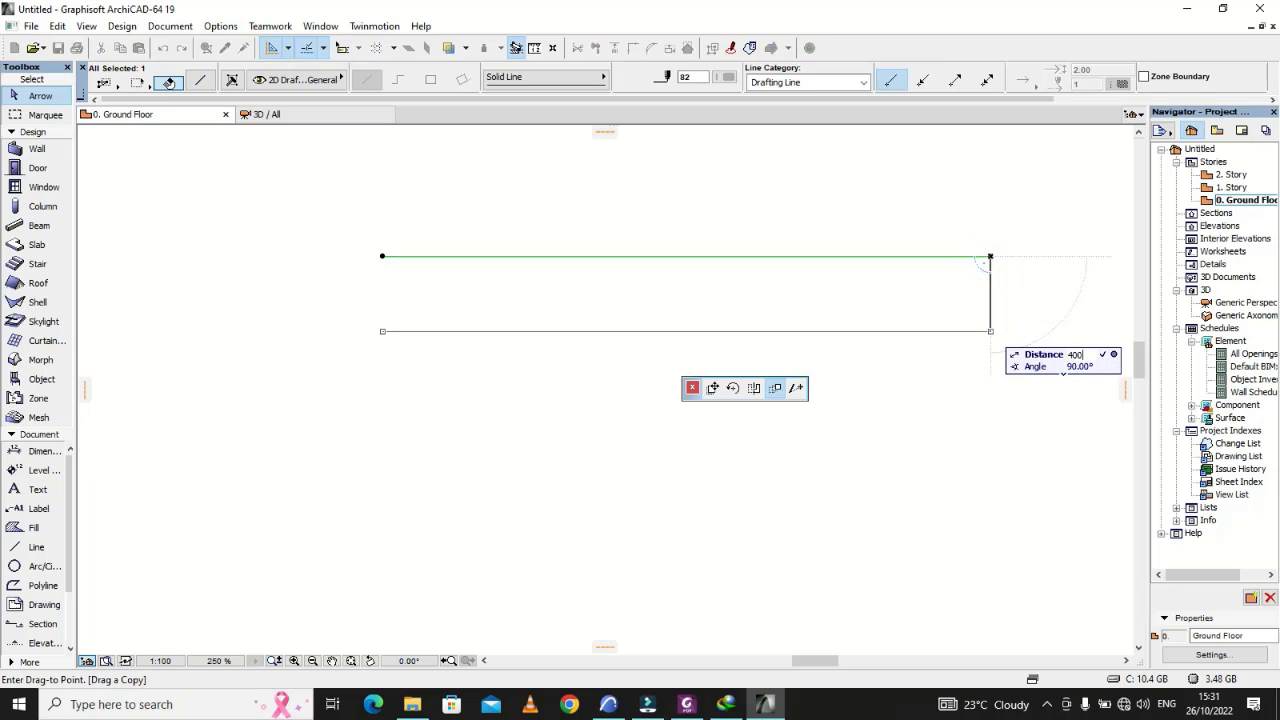
key("Return")
left_click(986, 357)
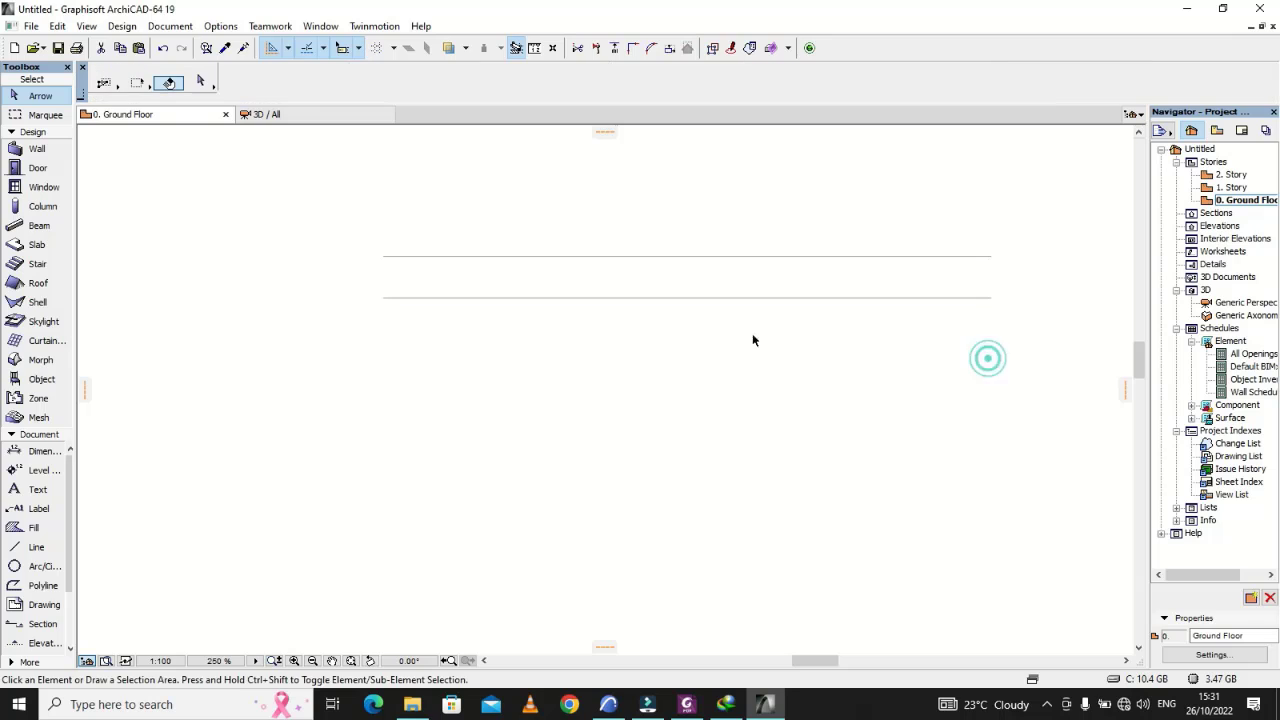
Draw a vertical line from the upper line's right end down past the right end of the lower line
scroll(312, 263, "up", 5)
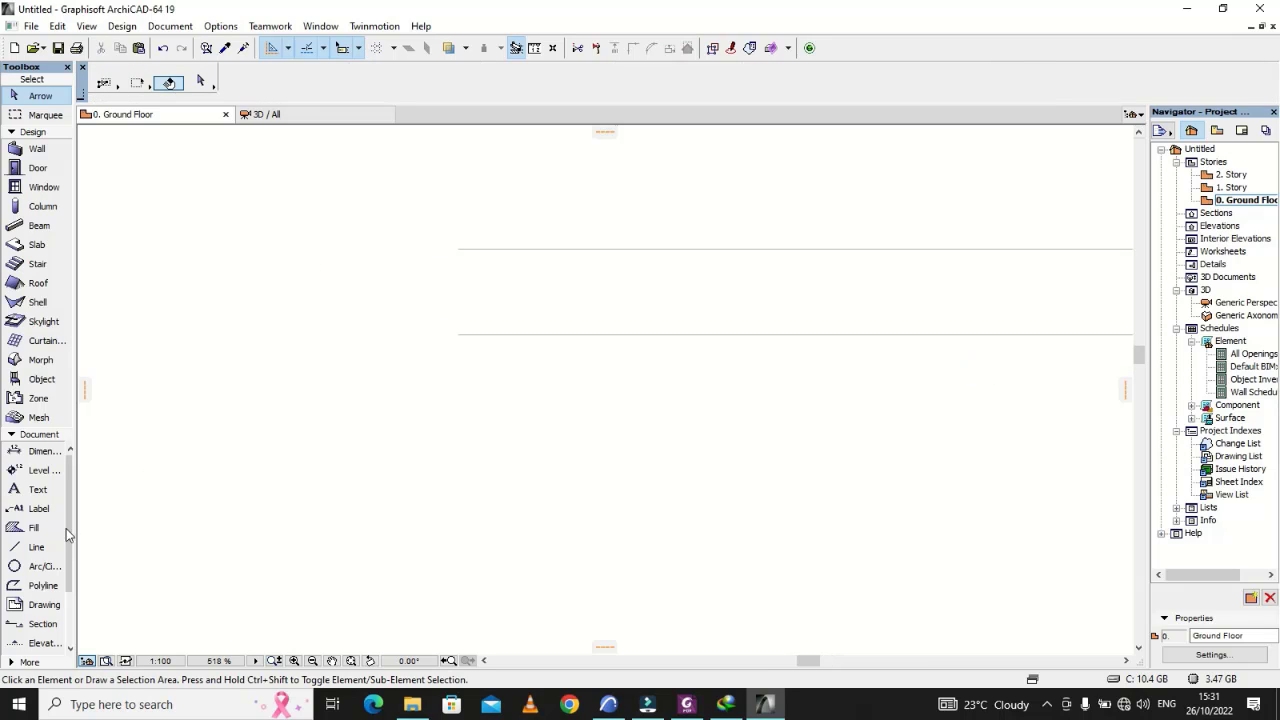
scroll(389, 508, "down", 5)
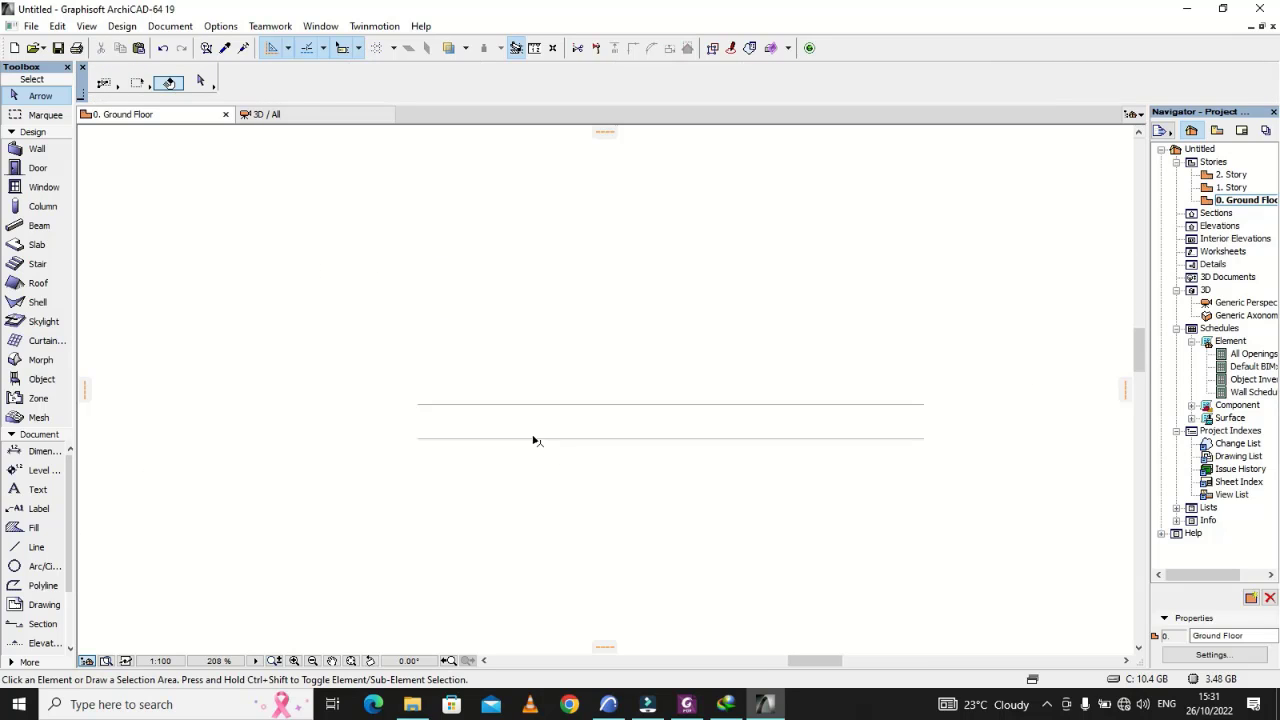
scroll(477, 429, "up", 10)
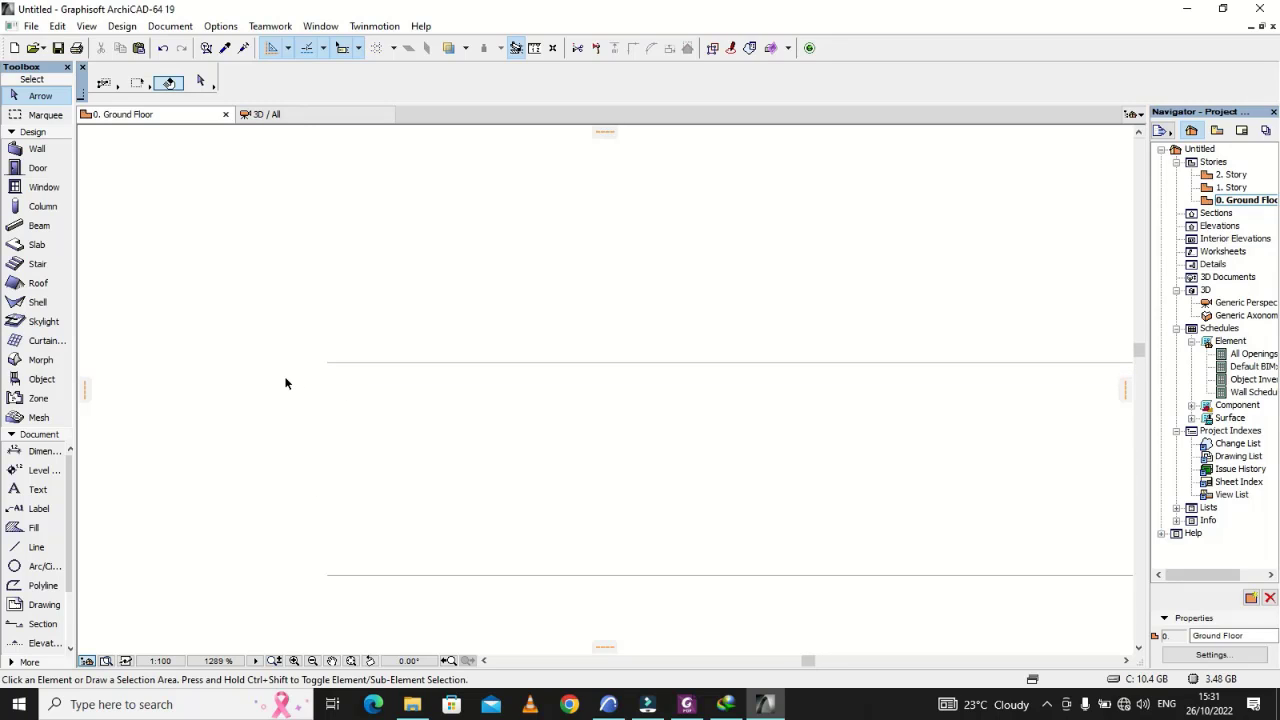
scroll(285, 383, "down", 12)
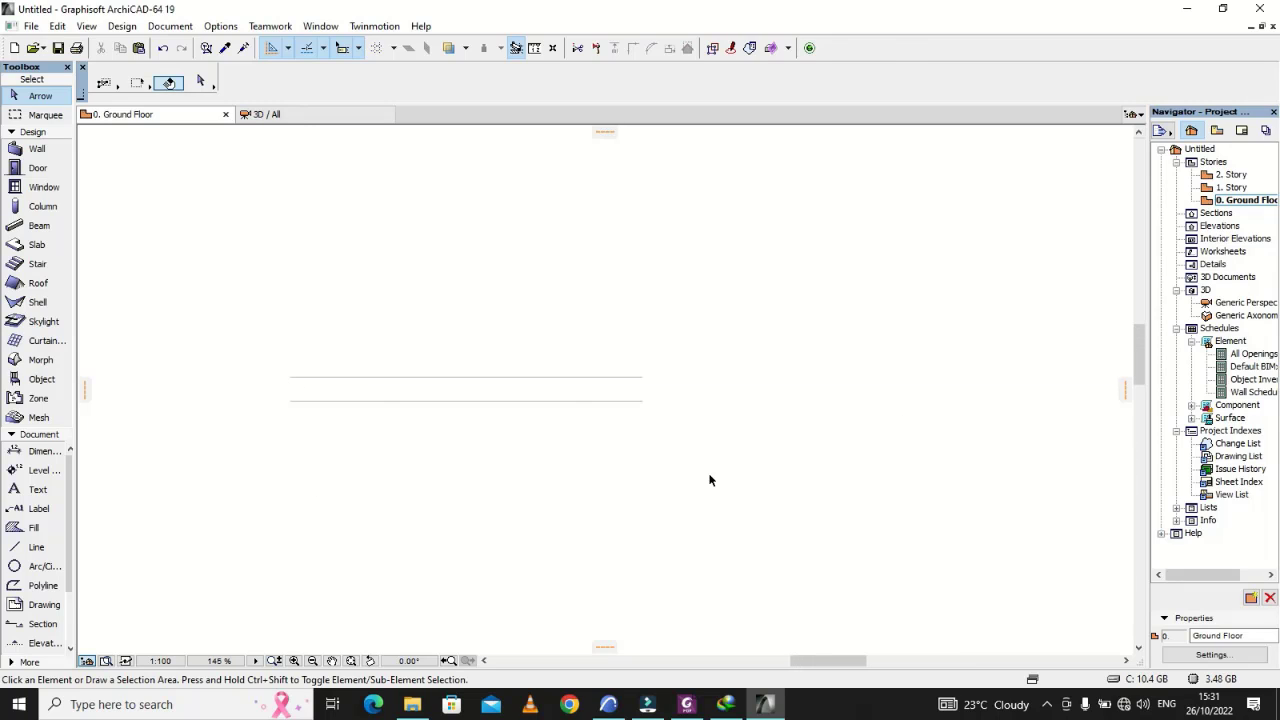
scroll(520, 415, "up", 3)
left_click(36, 547)
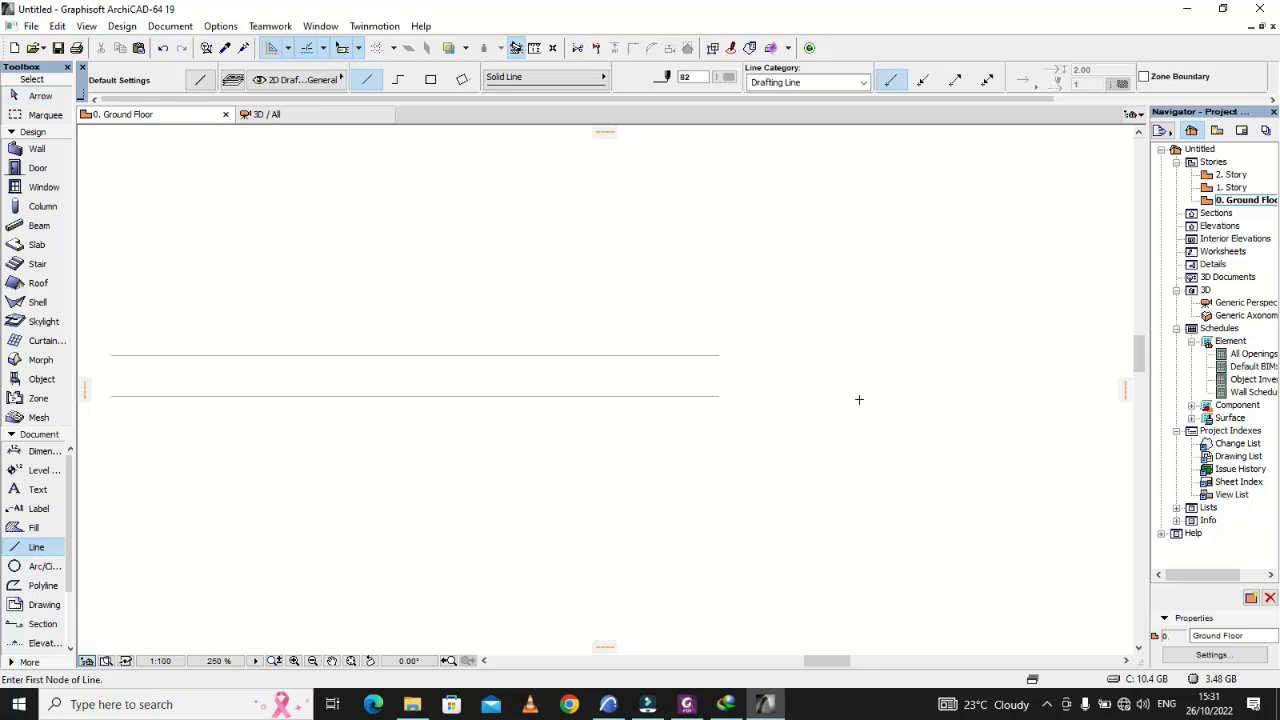
scroll(859, 399, "up", 3)
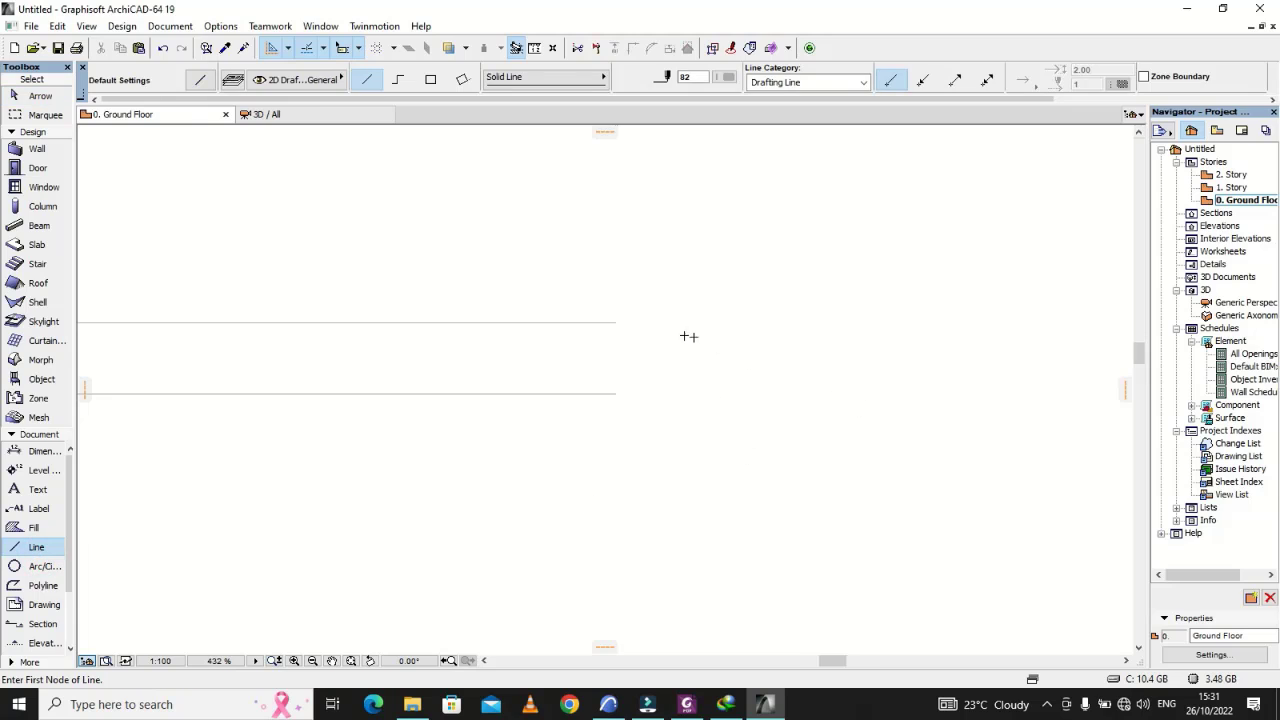
left_click(617, 322)
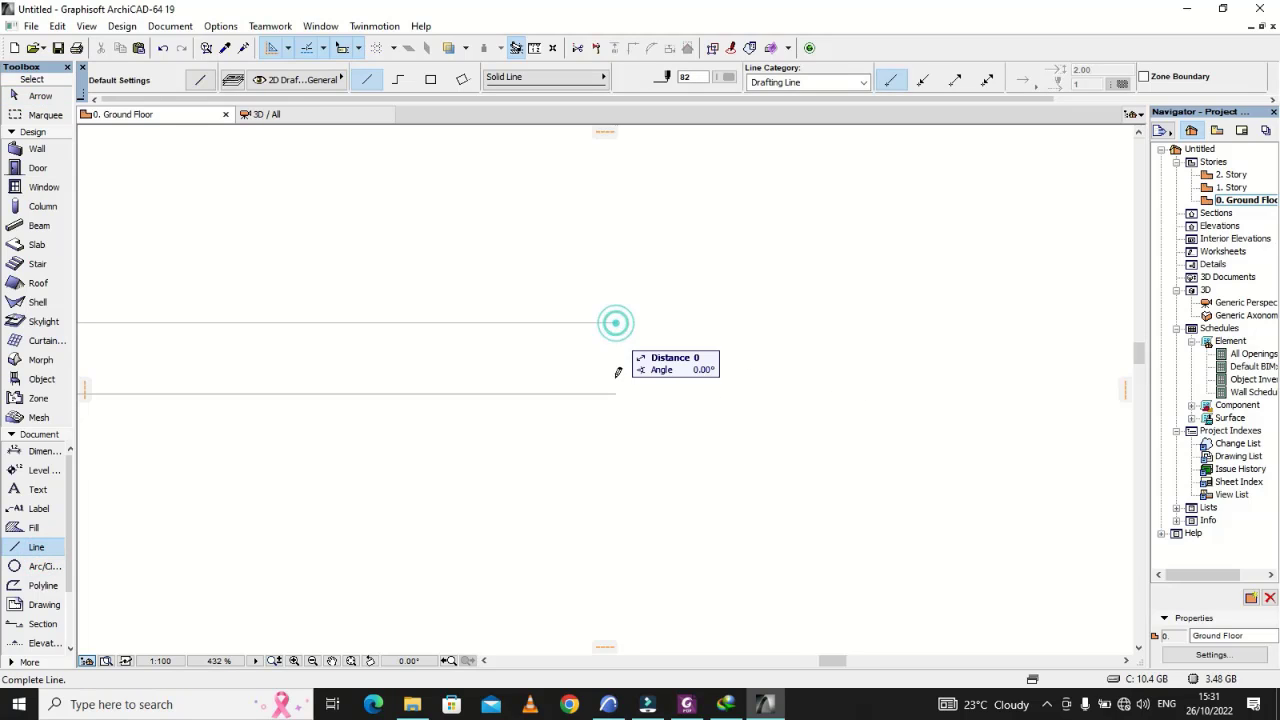
left_click(617, 474)
scroll(680, 454, "down", 5)
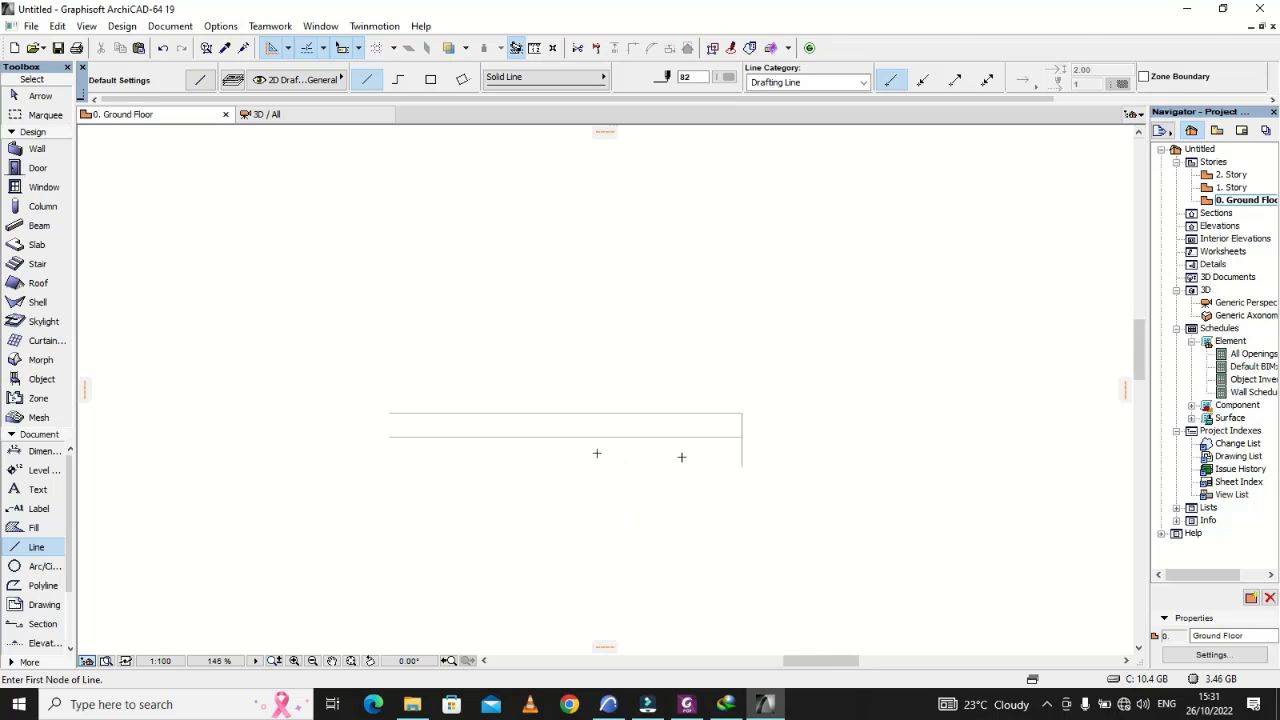
Draw a vertical line from the upper line's left end down past the left end of the lower line
scroll(412, 448, "up", 5)
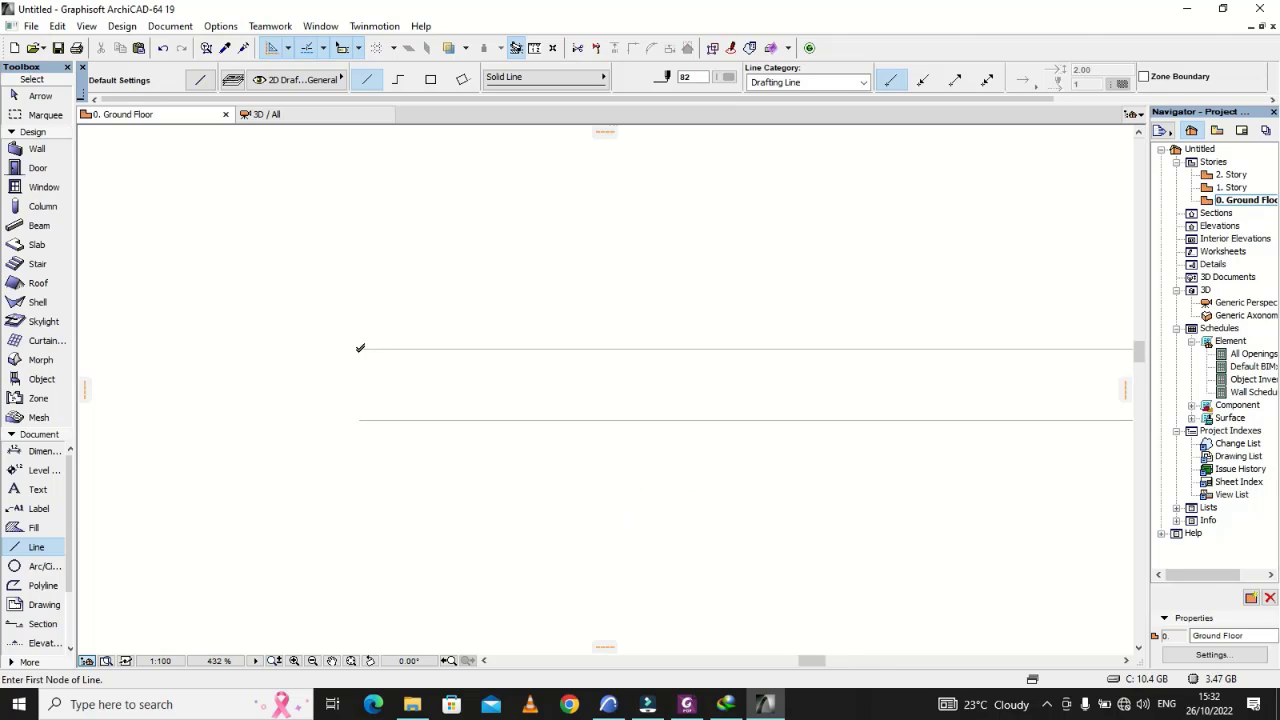
left_click(360, 349)
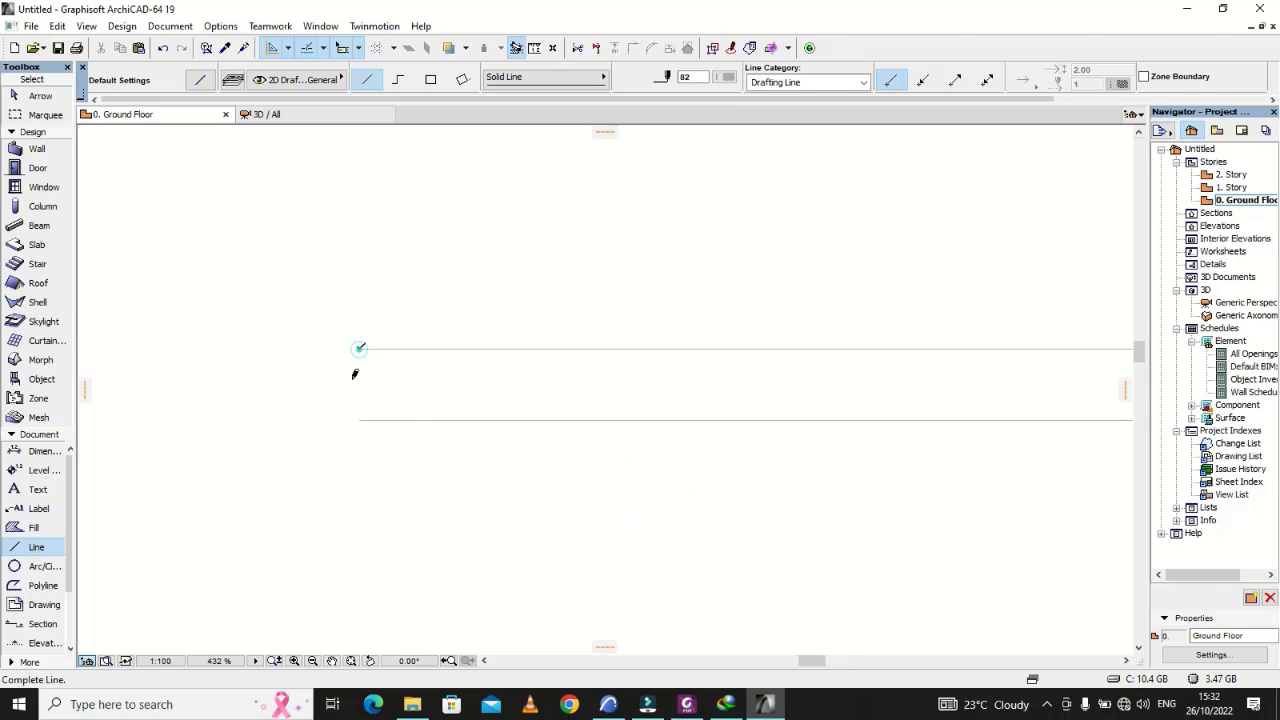
left_click(359, 532)
scroll(524, 489, "down", 6)
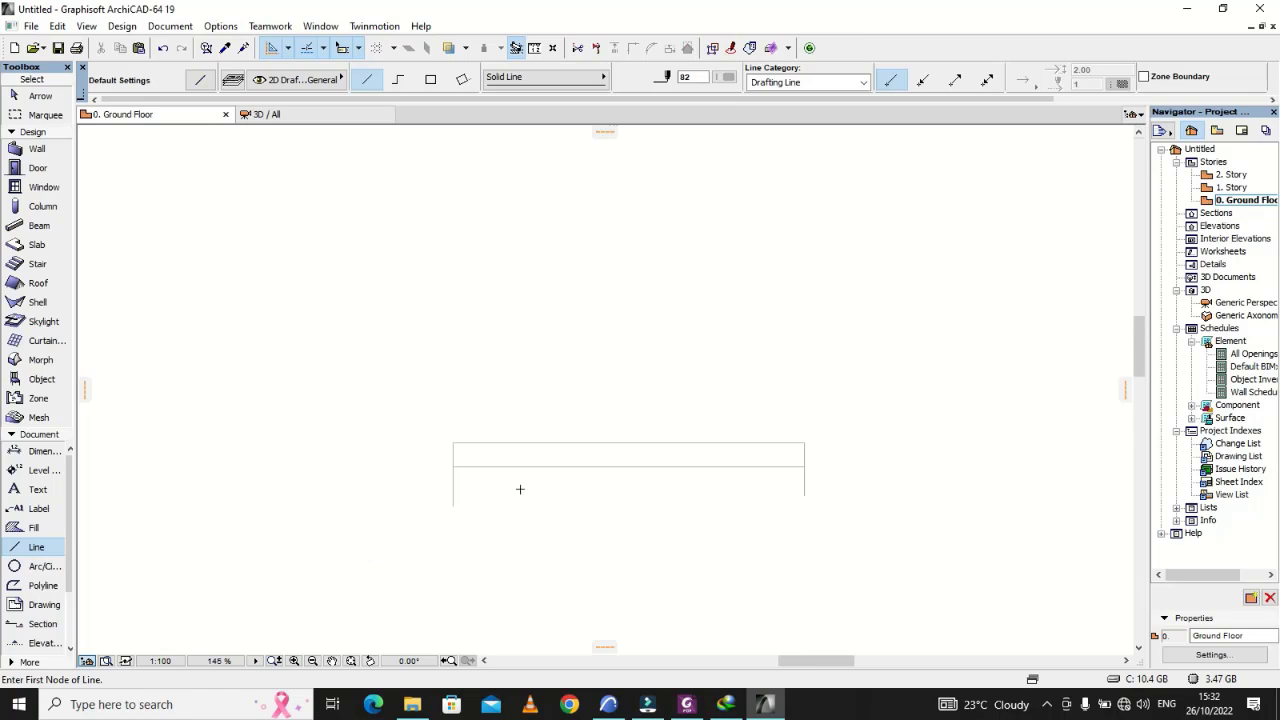
Switch to Drawing2.pdf in Foxit PhantomPDF, examine the beam and column details and the cover notes, and return to ArchiCAD
scroll(829, 476, "up", 6)
key("Escape")
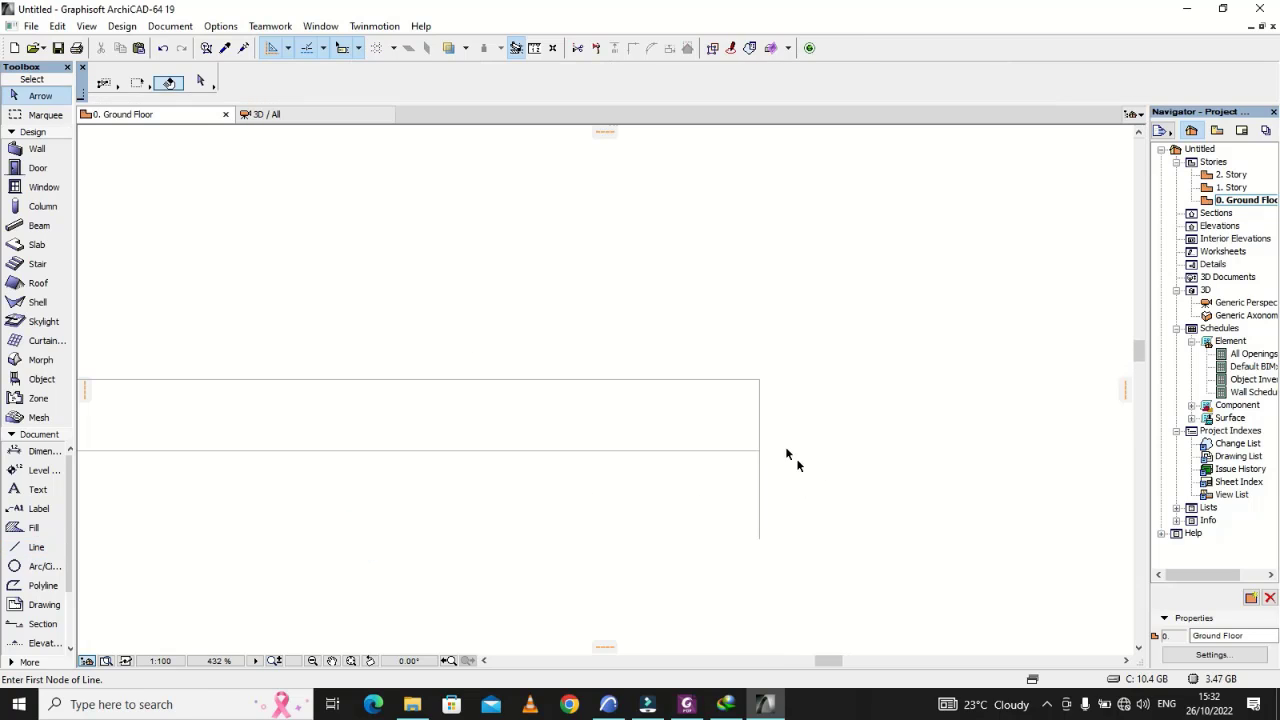
scroll(791, 457, "up", 3)
scroll(744, 384, "up", 5)
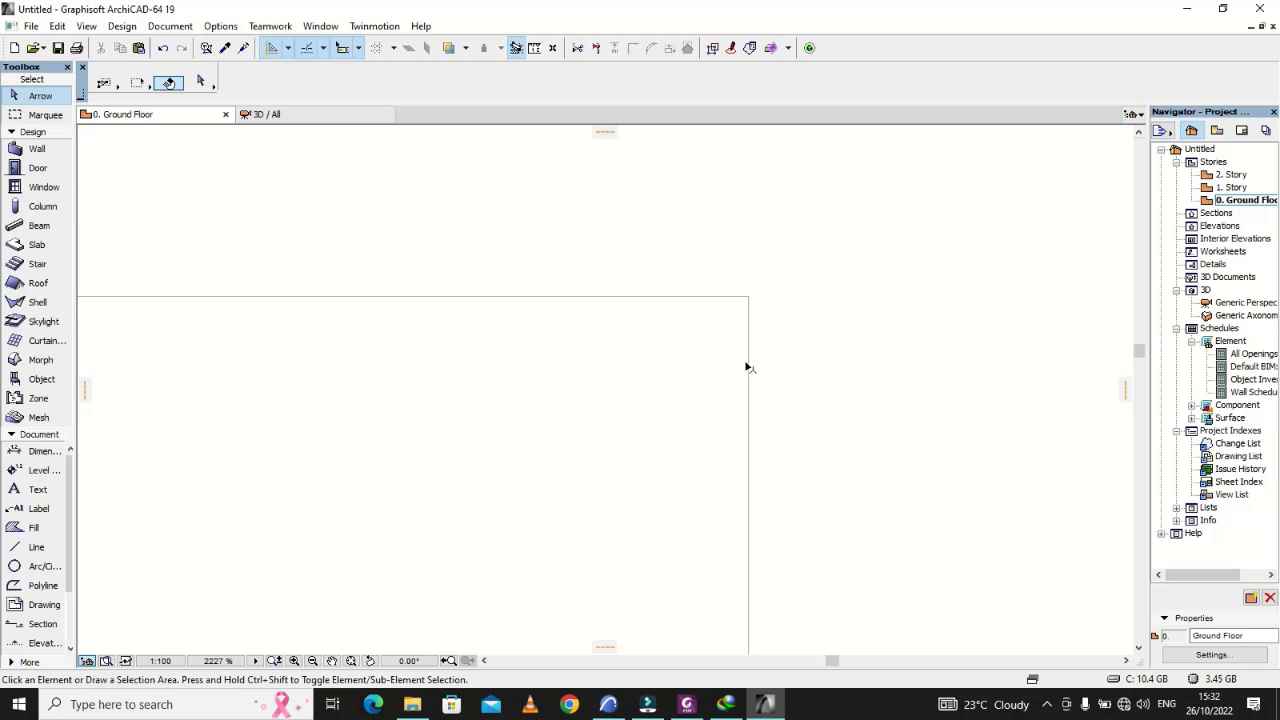
left_click(687, 707)
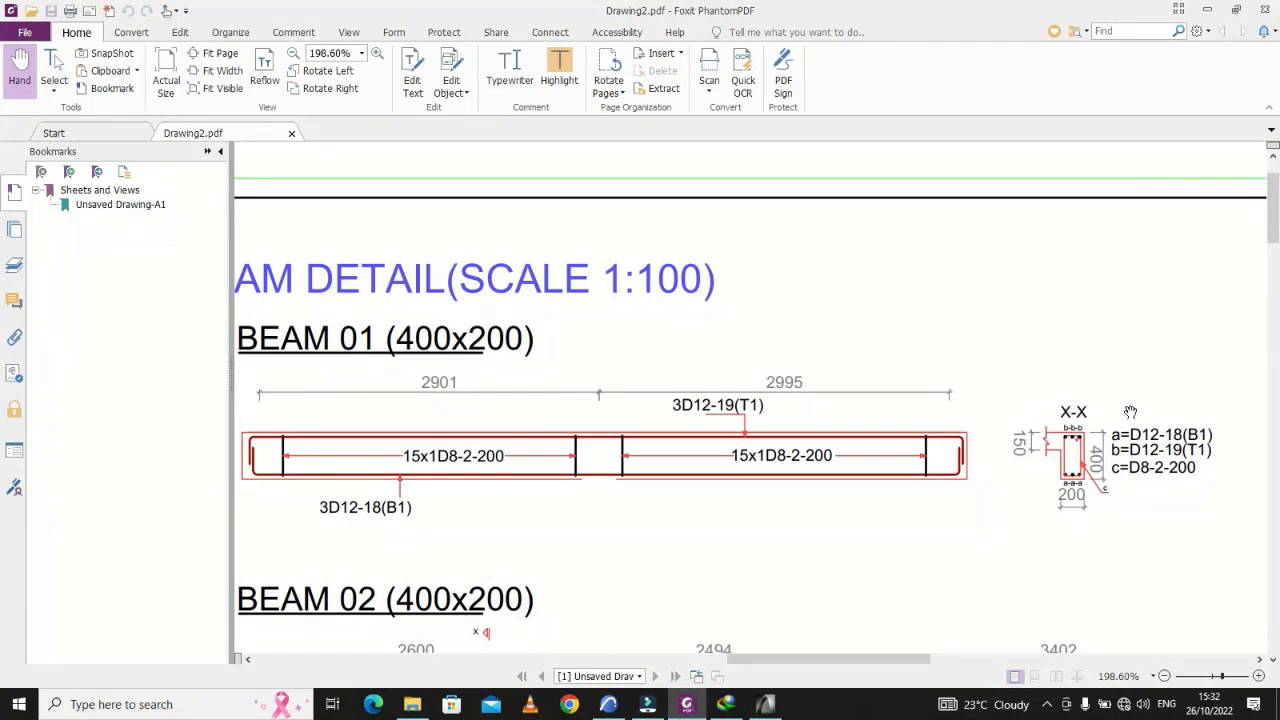
scroll(728, 597, "down", 1)
mouse_move(793, 660)
left_mouse_down()
mouse_move(521, 660)
mouse_move(842, 658)
left_mouse_up()
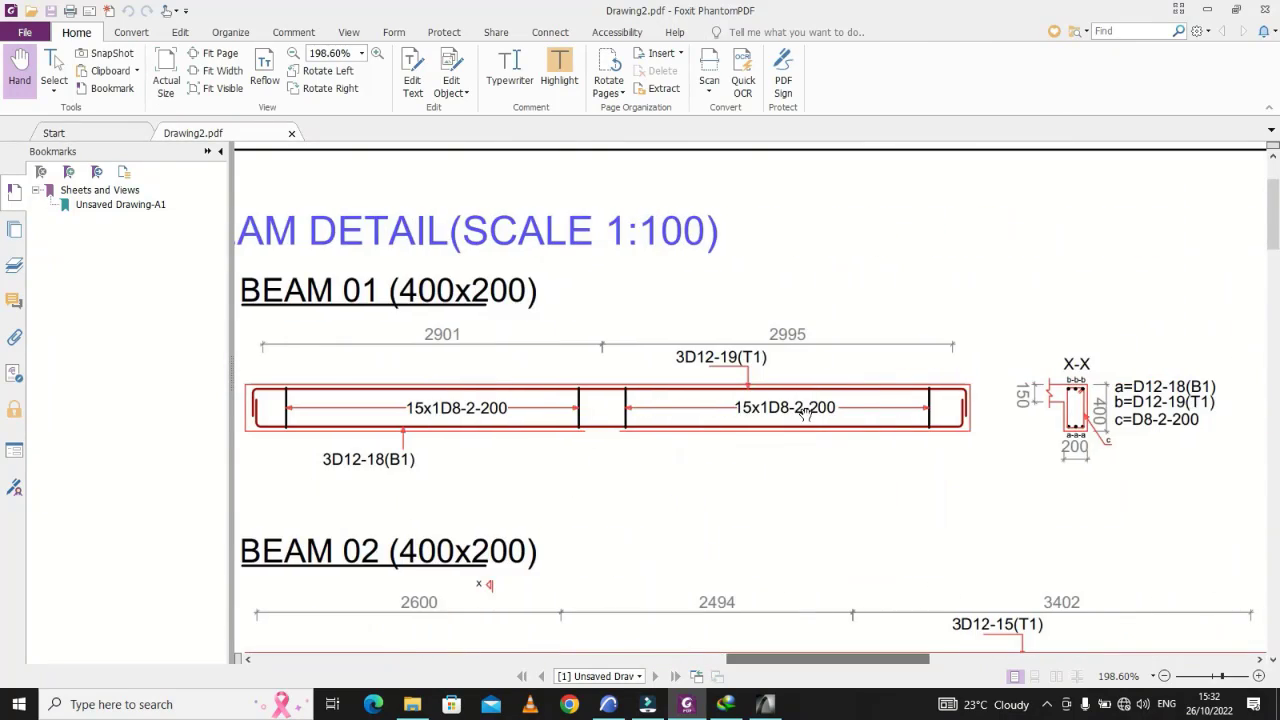
scroll(806, 420, "down", 15)
scroll(806, 420, "down", 20)
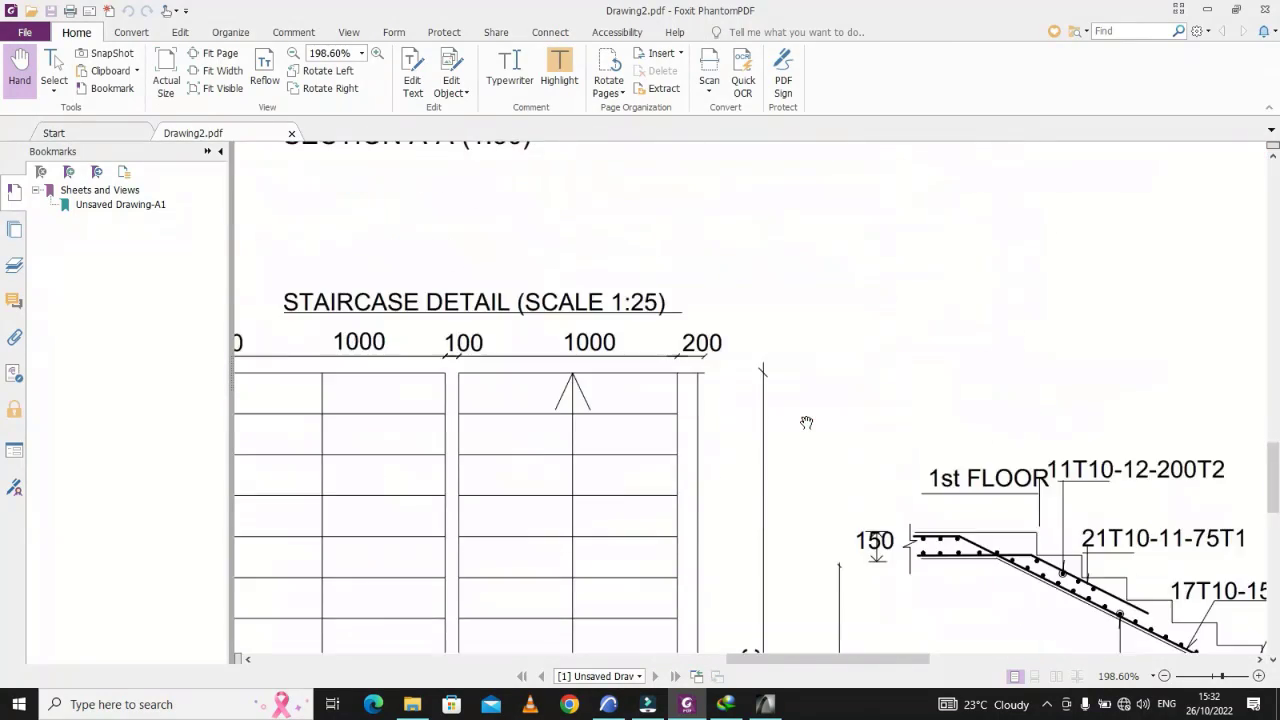
left_click_drag(766, 660, 1035, 660)
left_click_drag(1222, 676, 1183, 688)
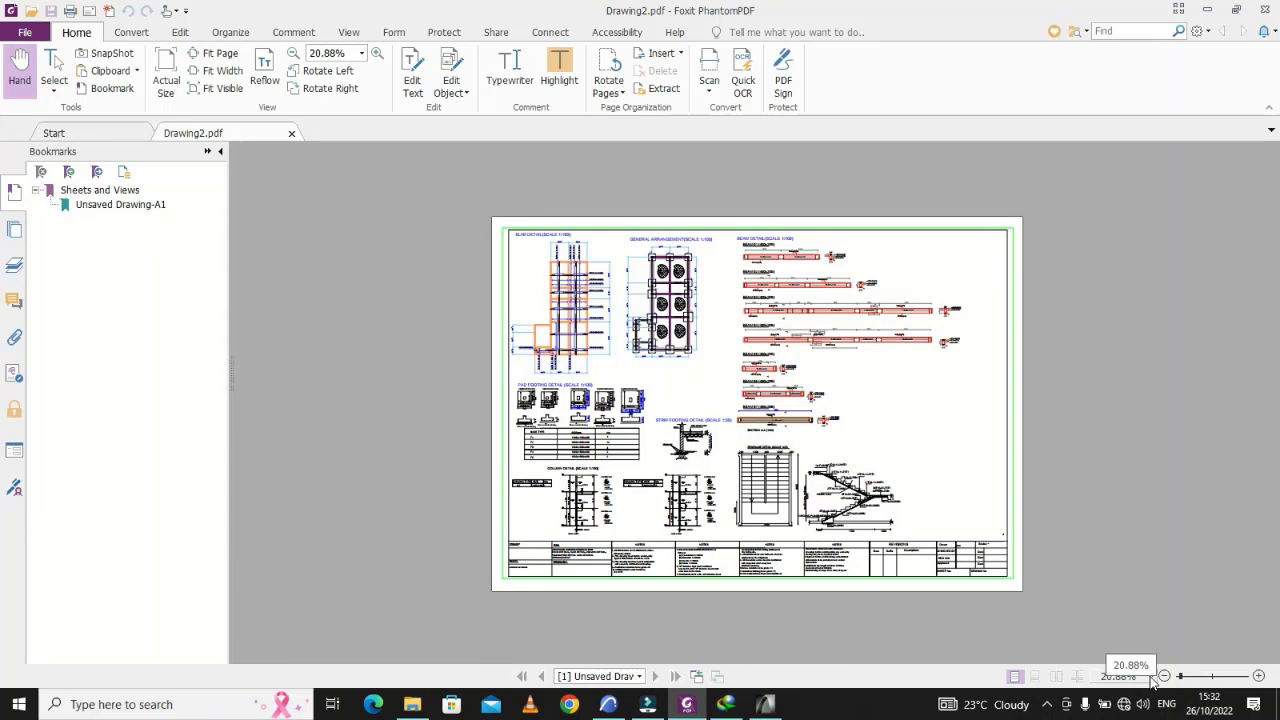
left_click_drag(1183, 677, 1206, 682)
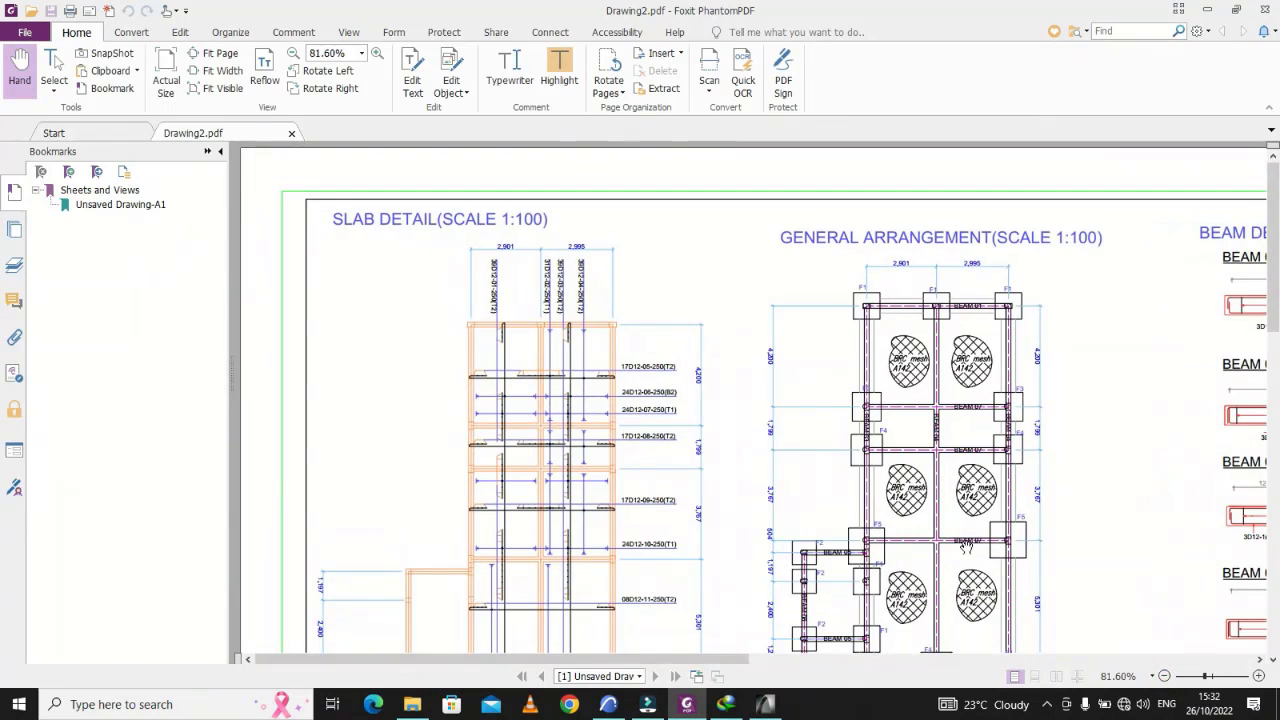
scroll(900, 490, "down", 10)
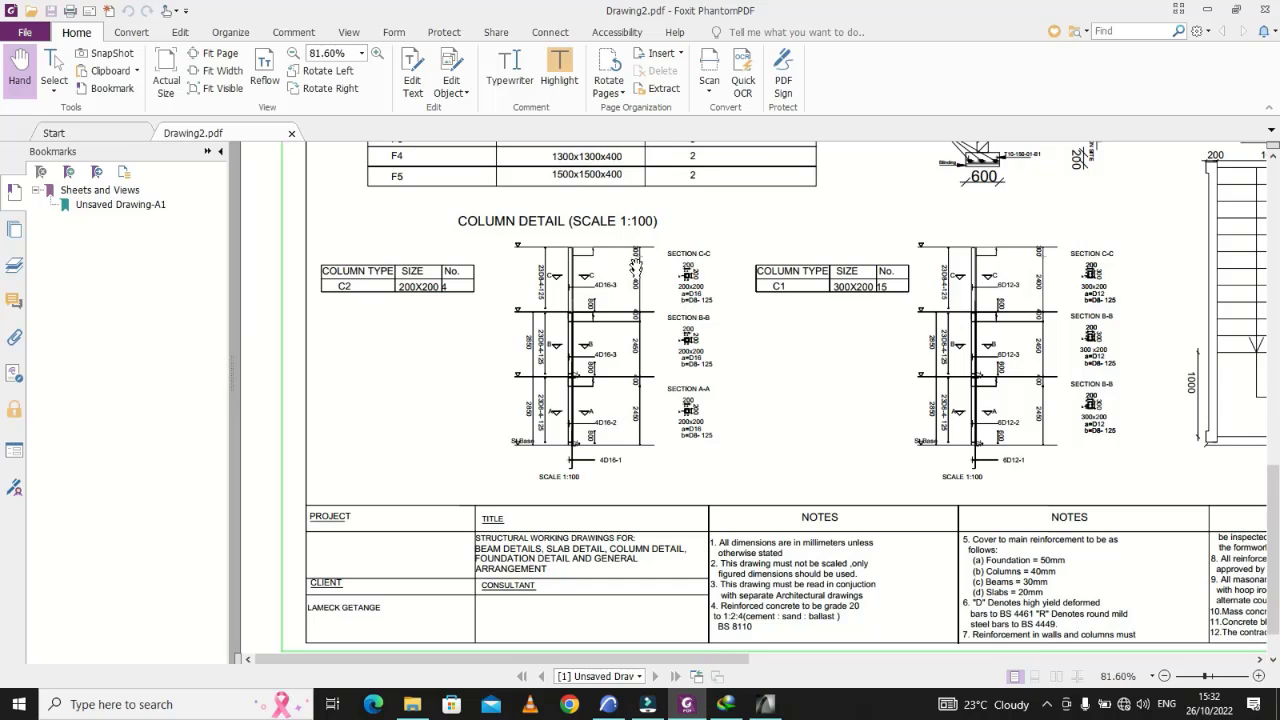
left_click(764, 708)
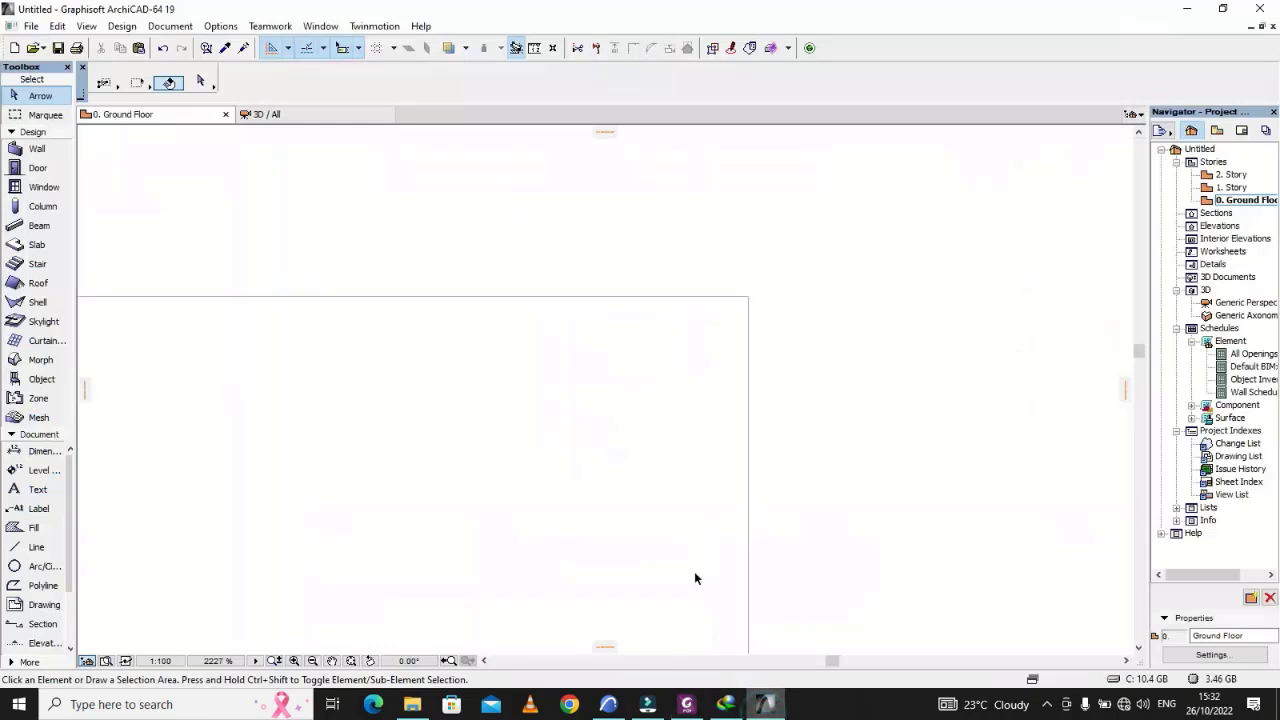
Stretch the upper end of the beam's right vertical line straight up past the upper horizontal line
scroll(903, 305, "down", 8)
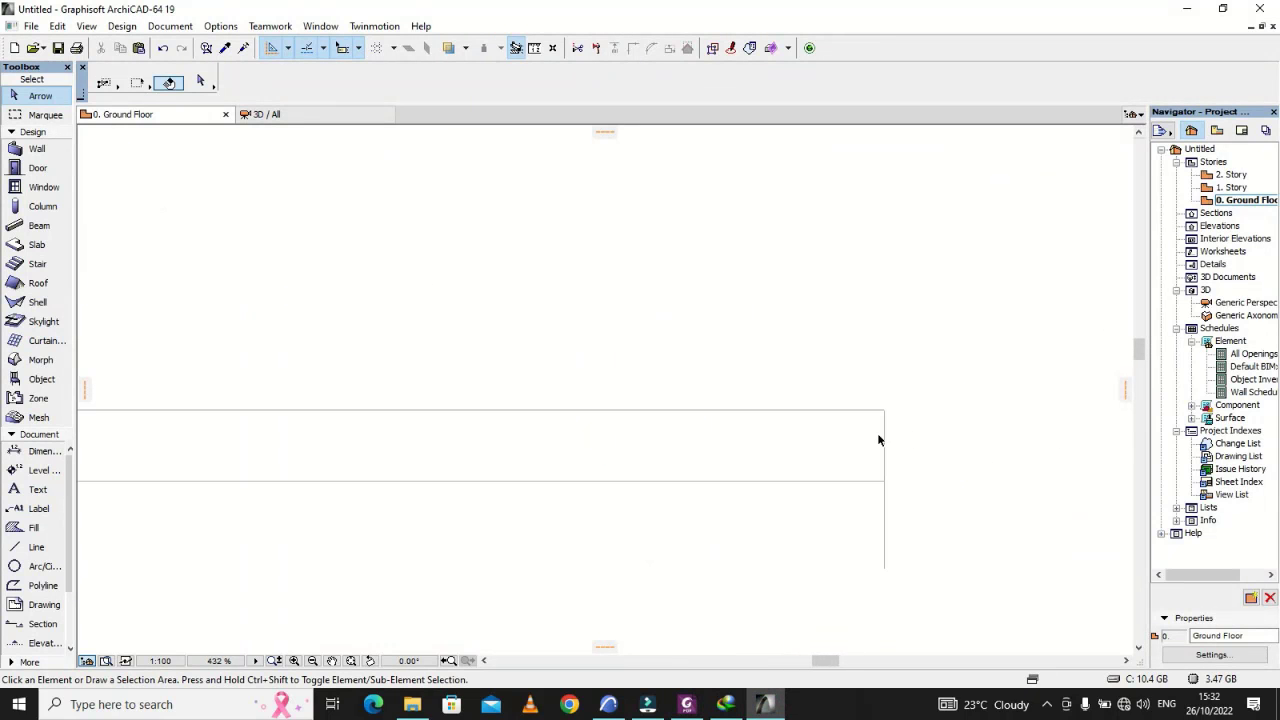
scroll(914, 475, "up", 2)
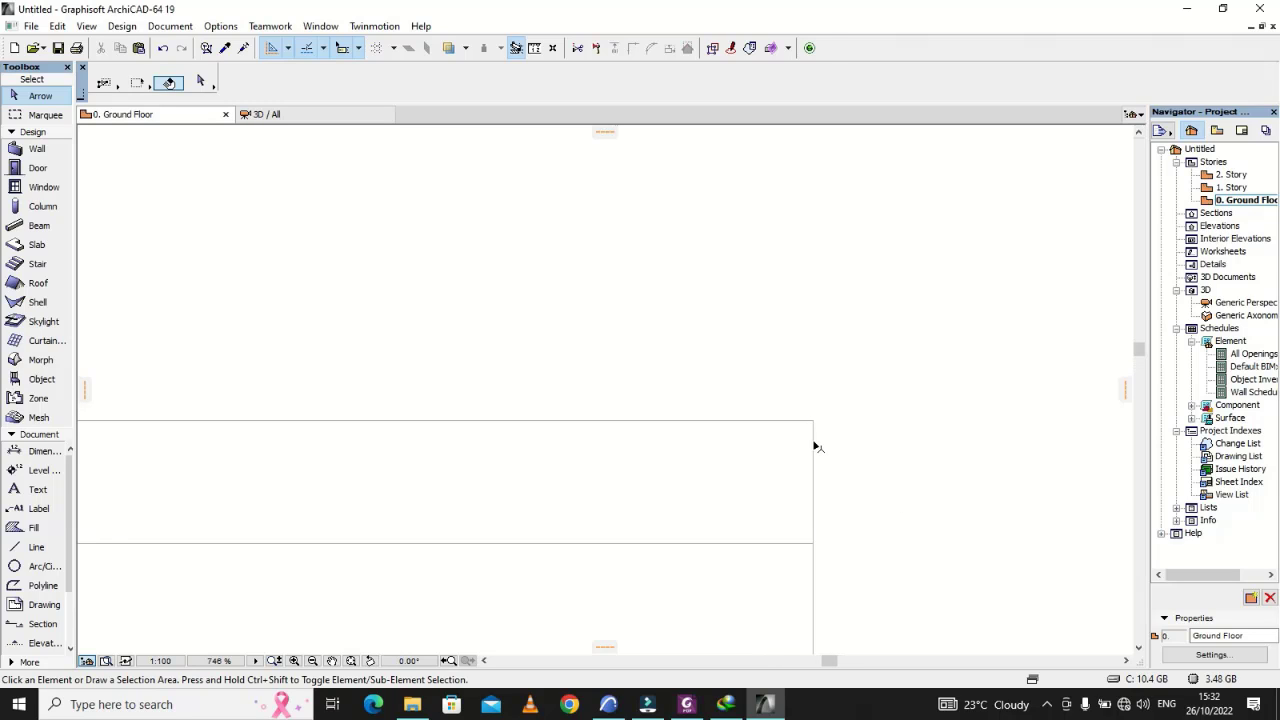
left_click(816, 447)
left_click(811, 420)
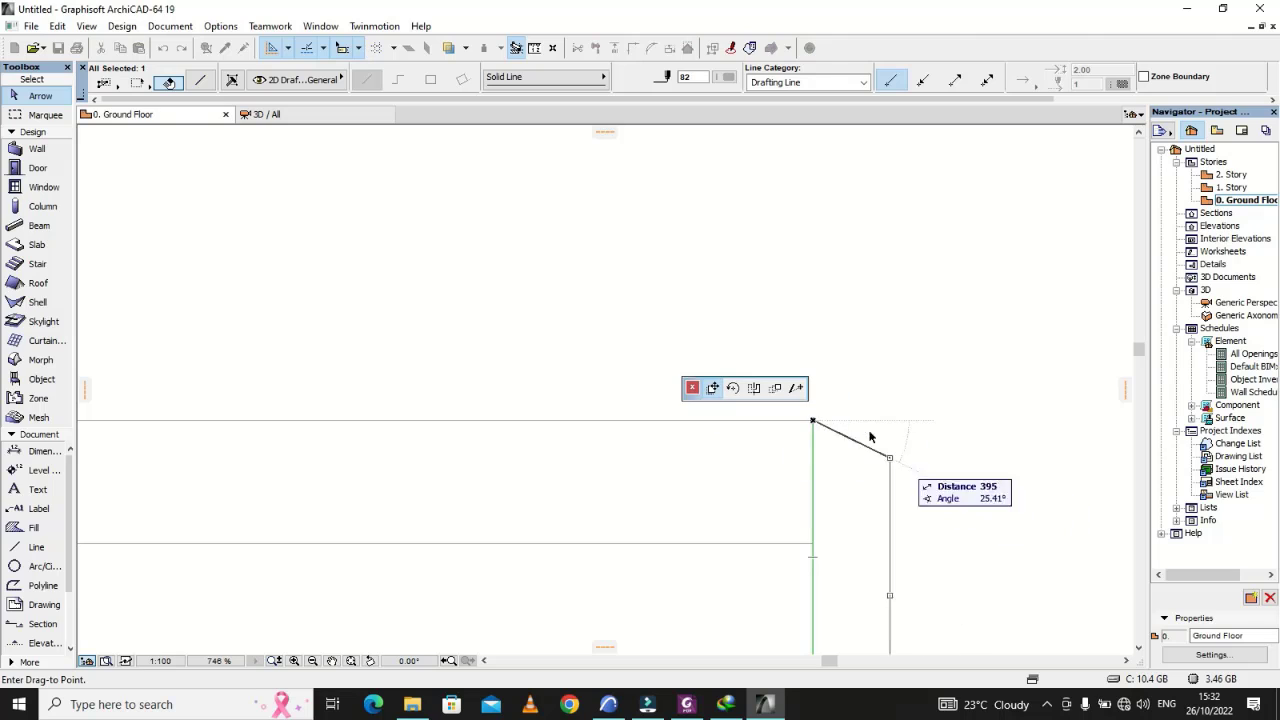
left_click(796, 388)
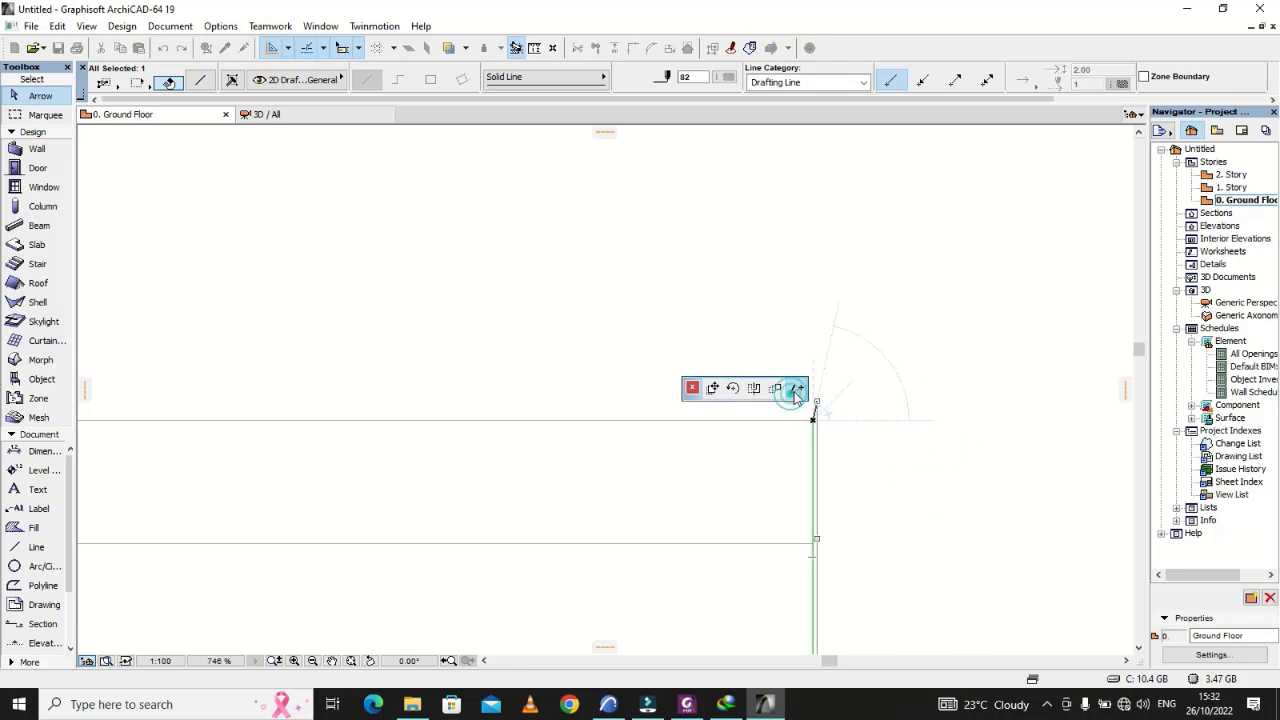
left_click(811, 245)
scroll(955, 305, "down", 7)
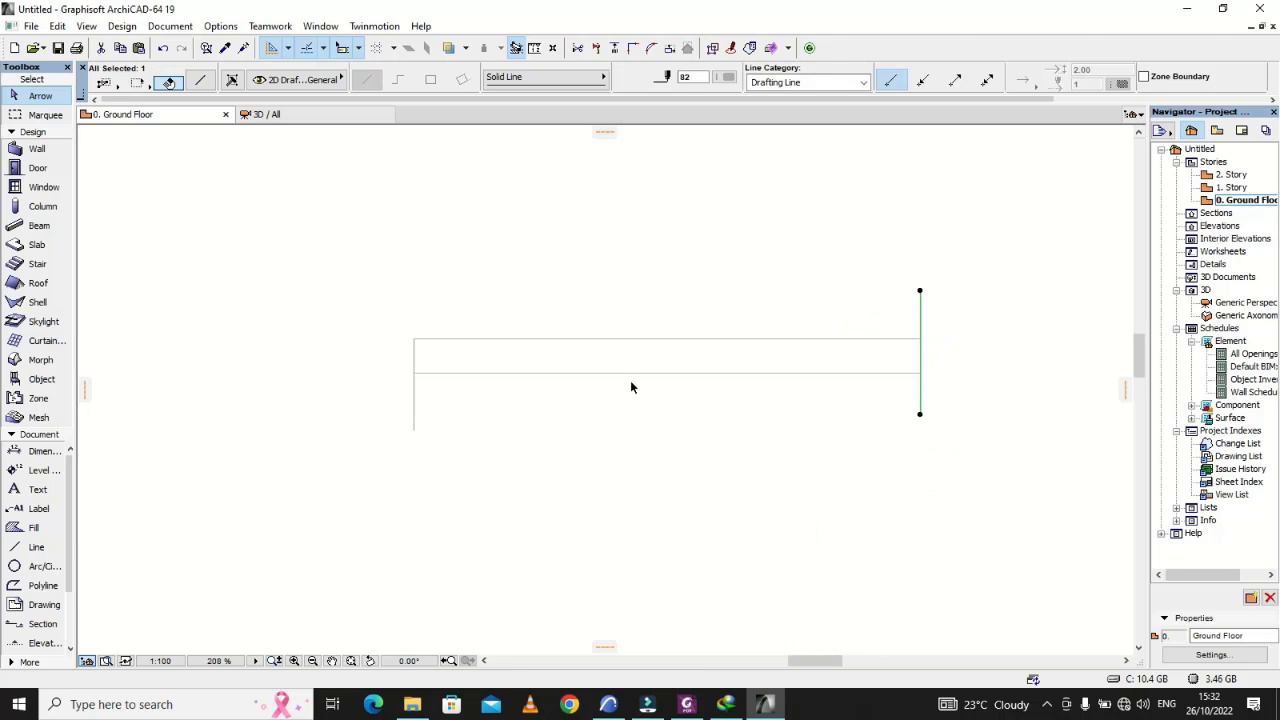
Stretch the upper end of the beam's left vertical line straight up past the upper horizontal line and deselect it
scroll(415, 360, "up", 3)
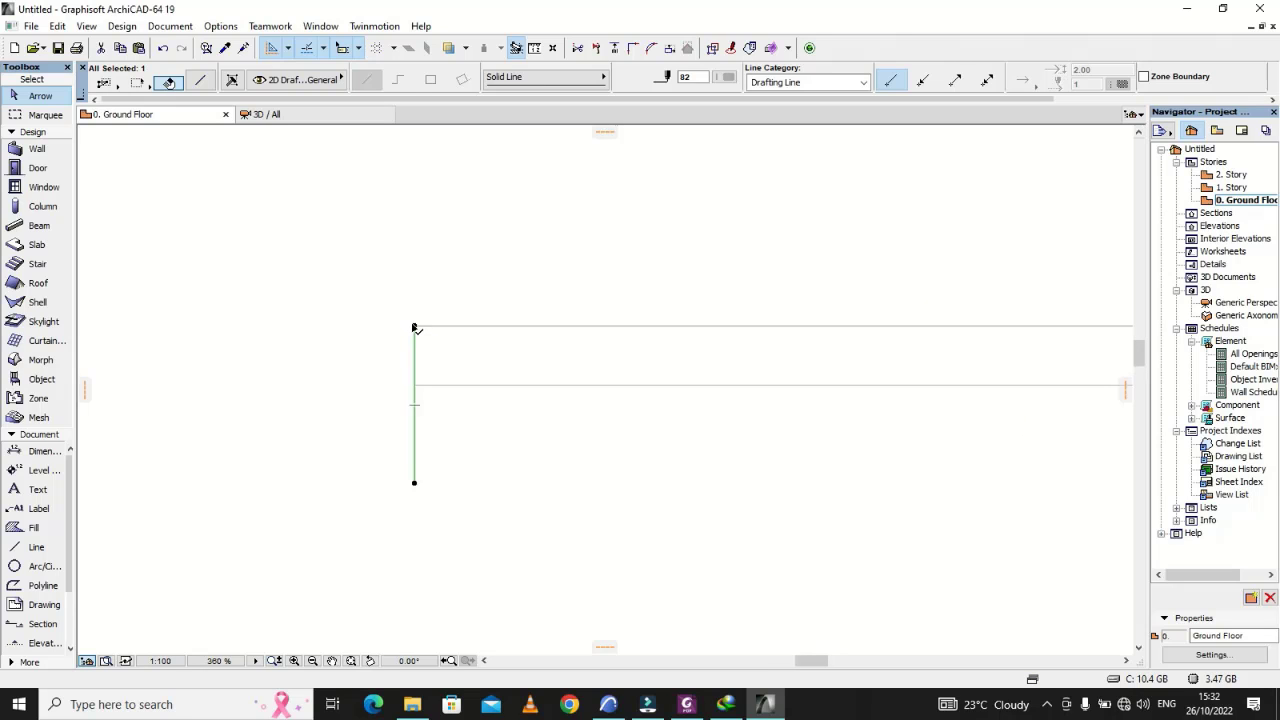
key("Escape")
left_click(414, 338)
left_click(414, 325)
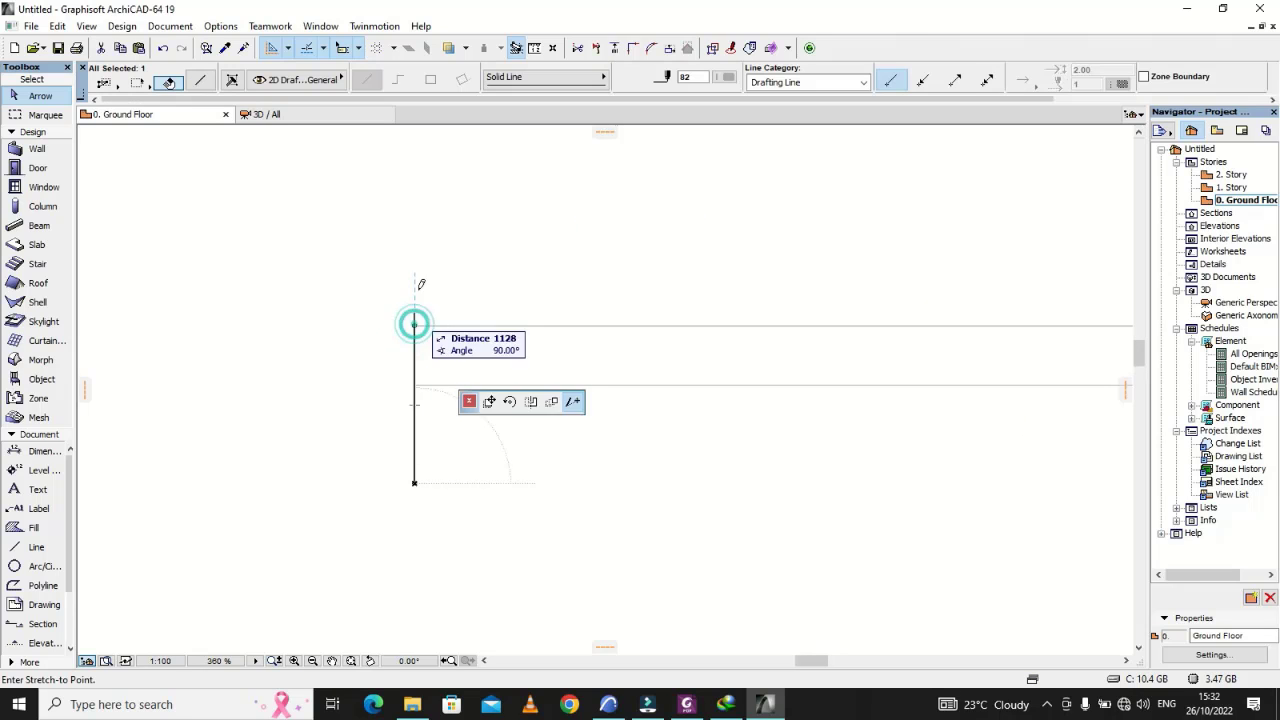
left_click(414, 229)
left_click(426, 286)
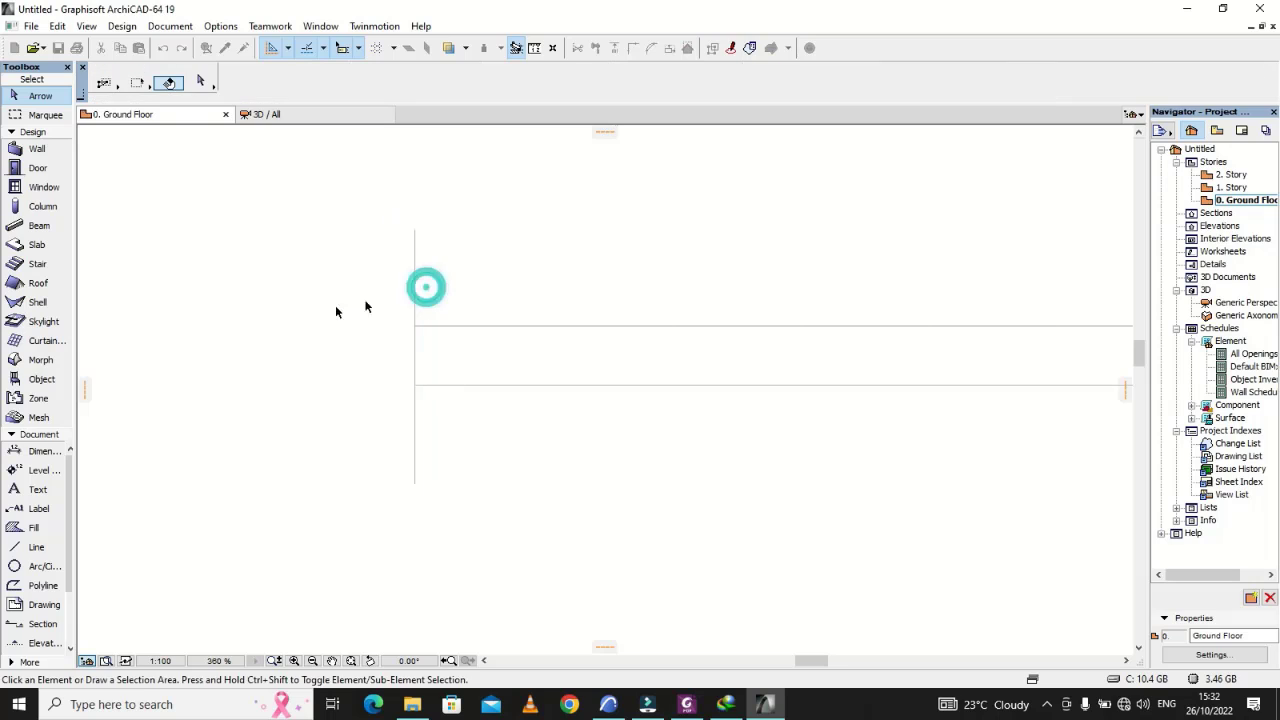
Draw a 2900 long horizontal line rightward from the left vertical line, just above the beam's upper edge
left_click(36, 546)
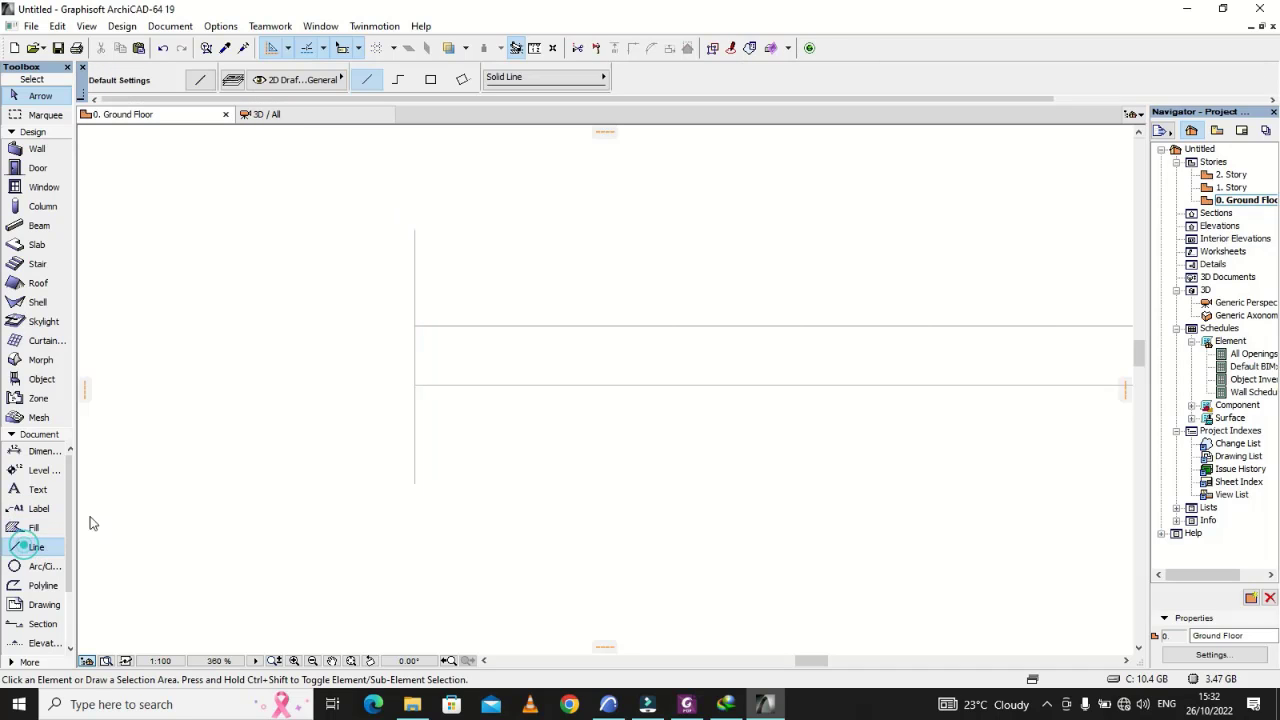
scroll(391, 371, "up", 2)
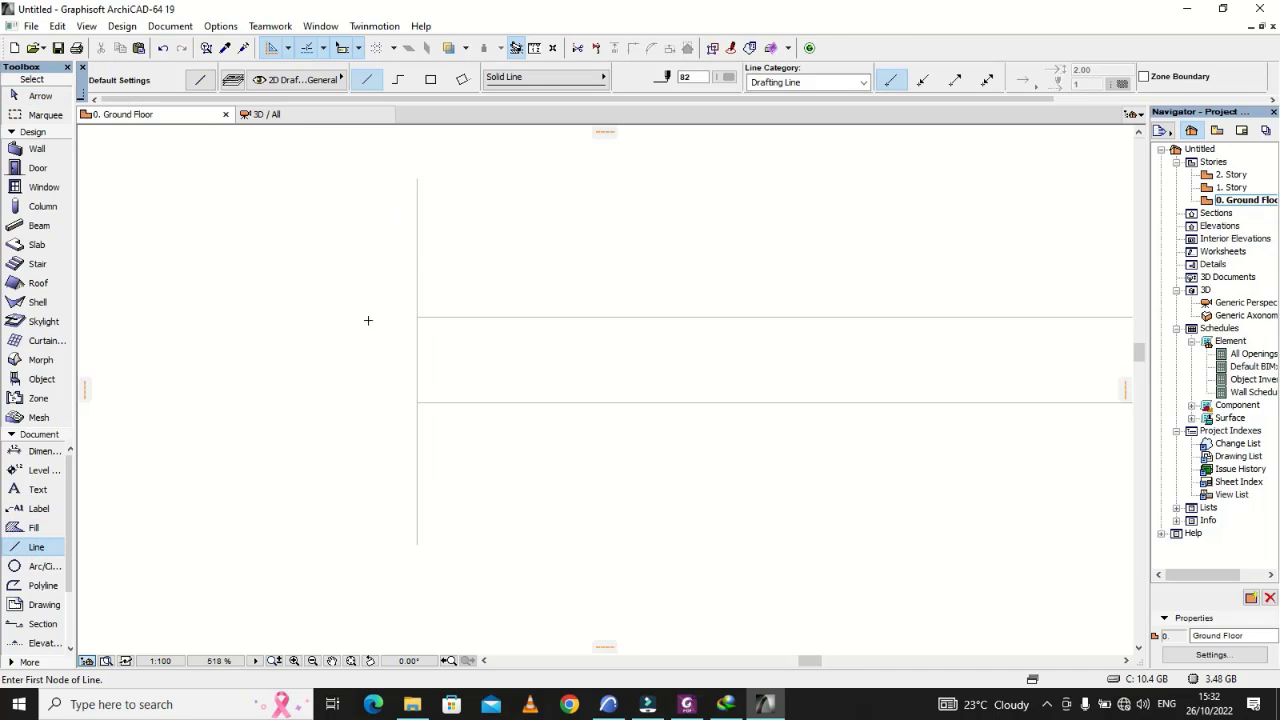
scroll(368, 320, "down", 4)
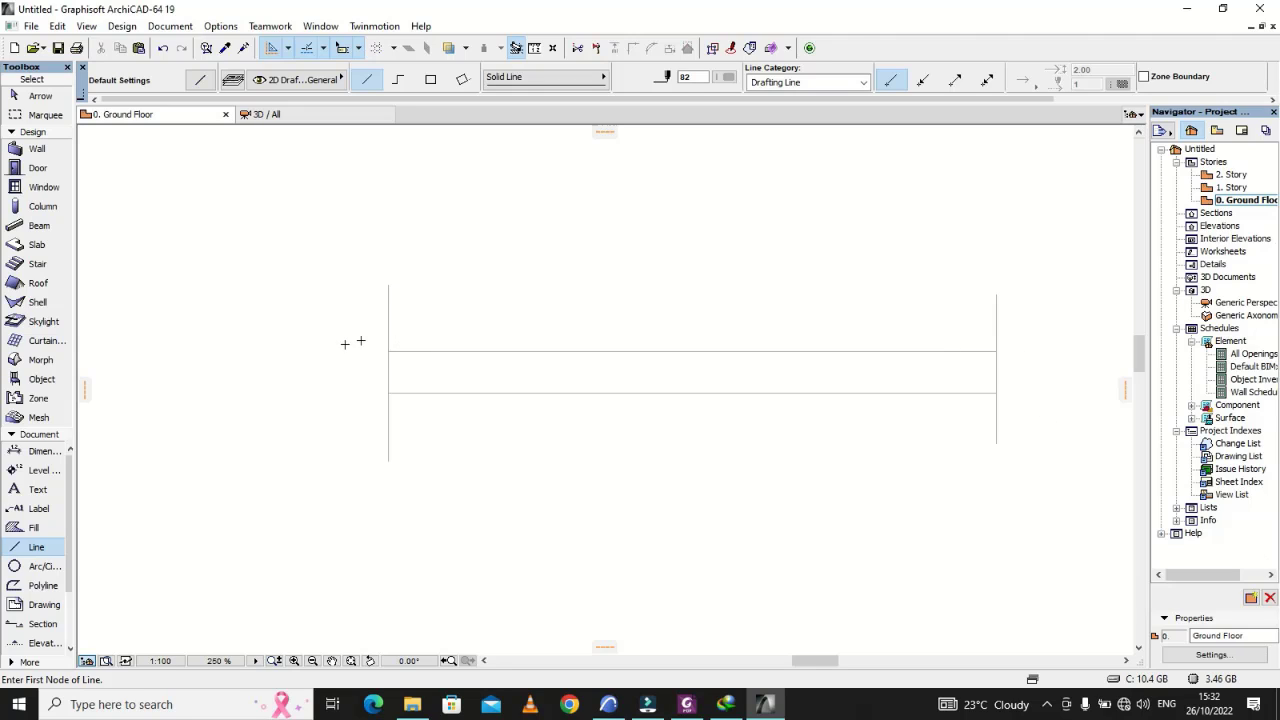
left_click(388, 326)
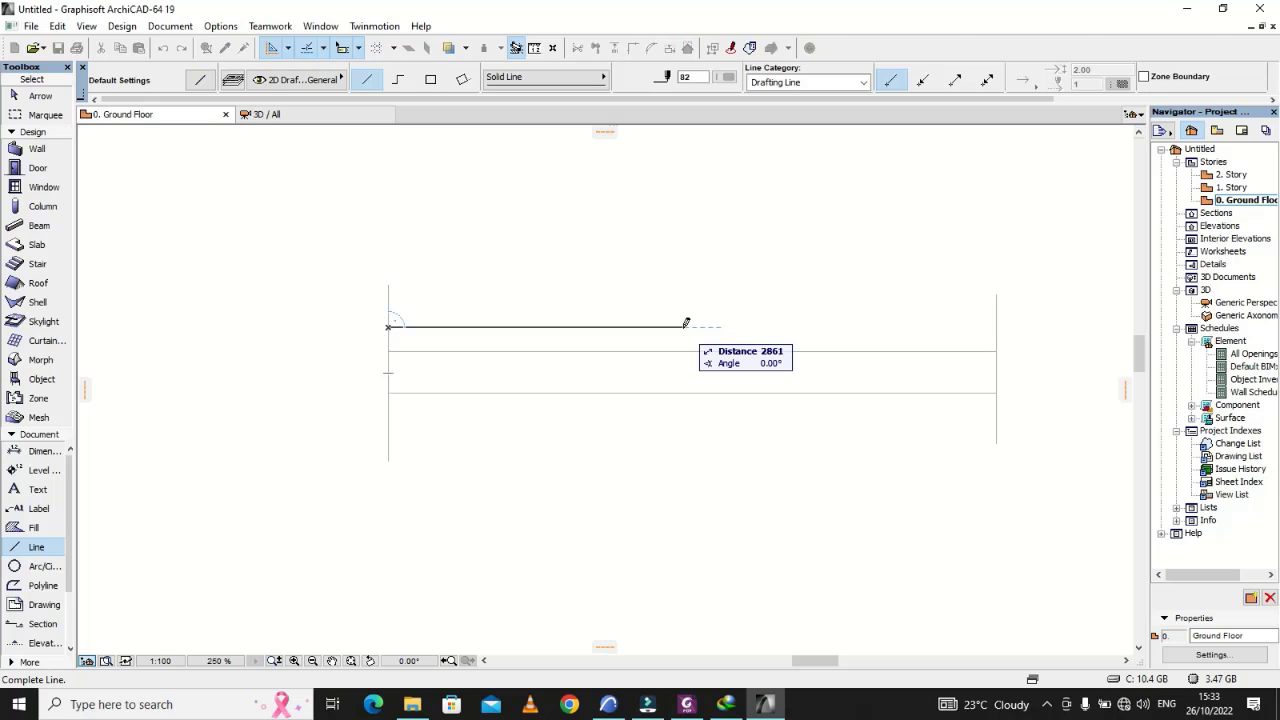
type("2900")
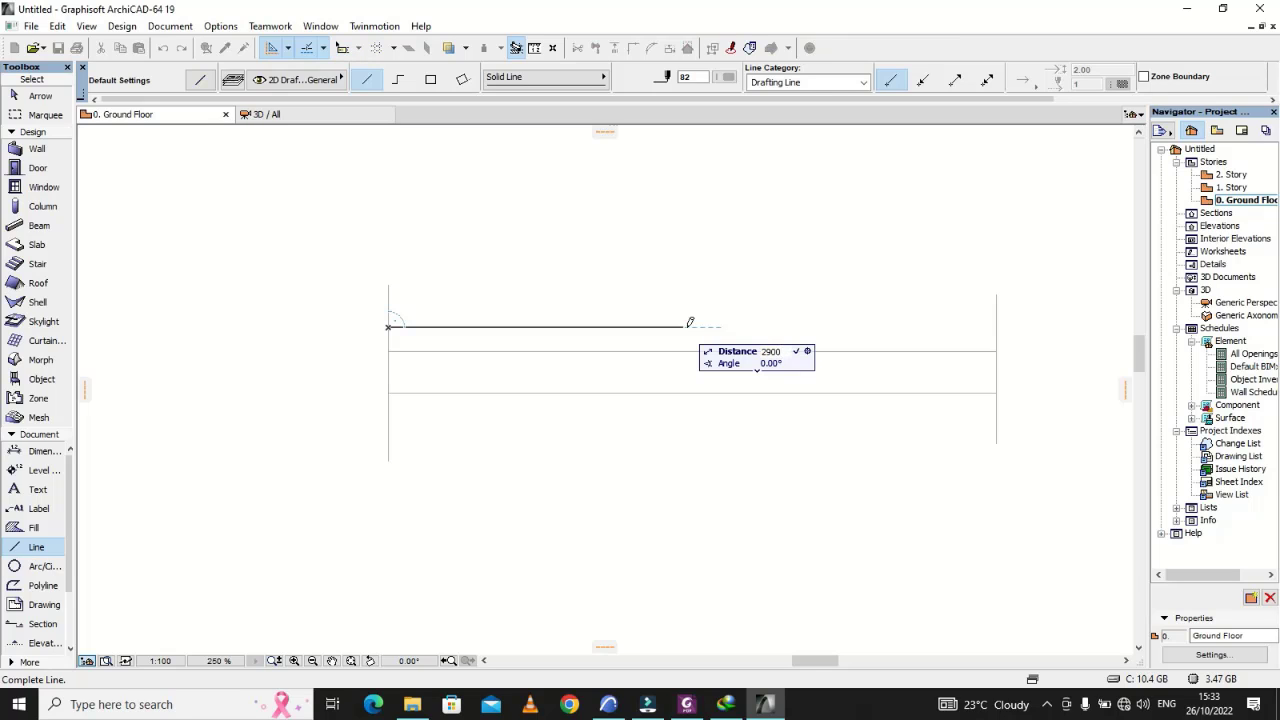
key("Return")
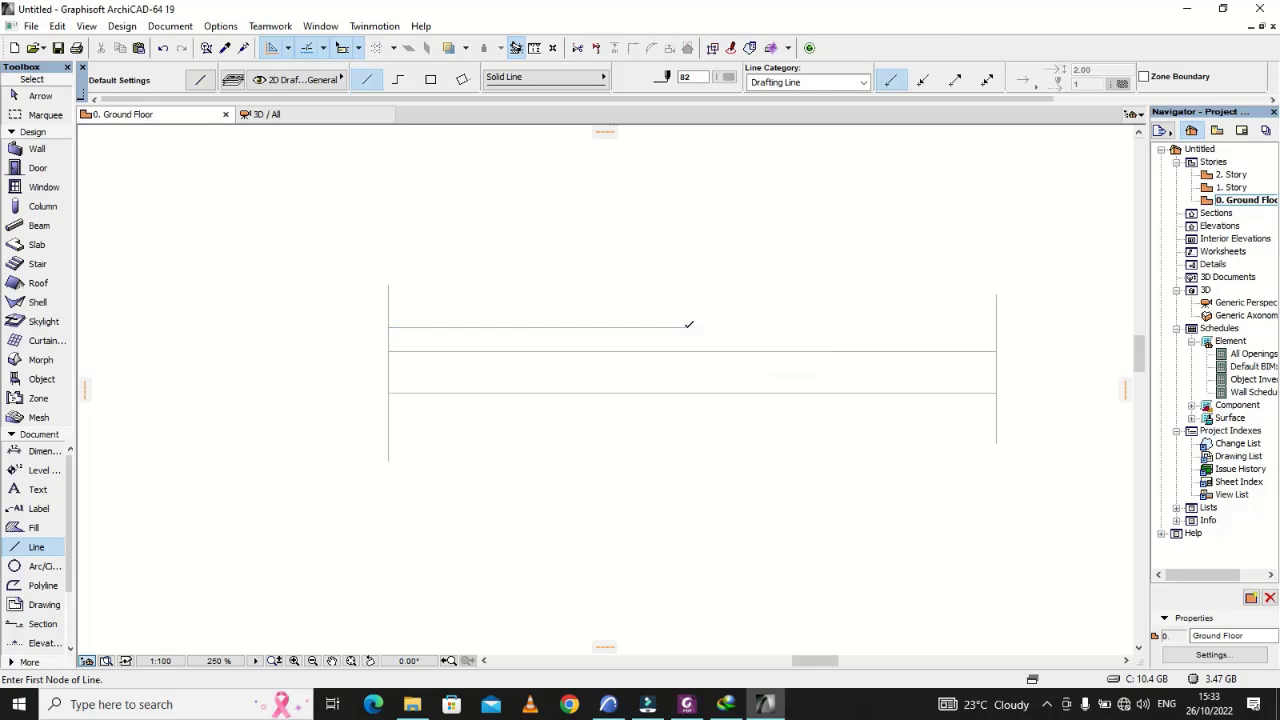
Draw a vertical line from the 2900 line's right end down past the beam, and stretch its upper end above that line
left_click(686, 326)
left_click(688, 461)
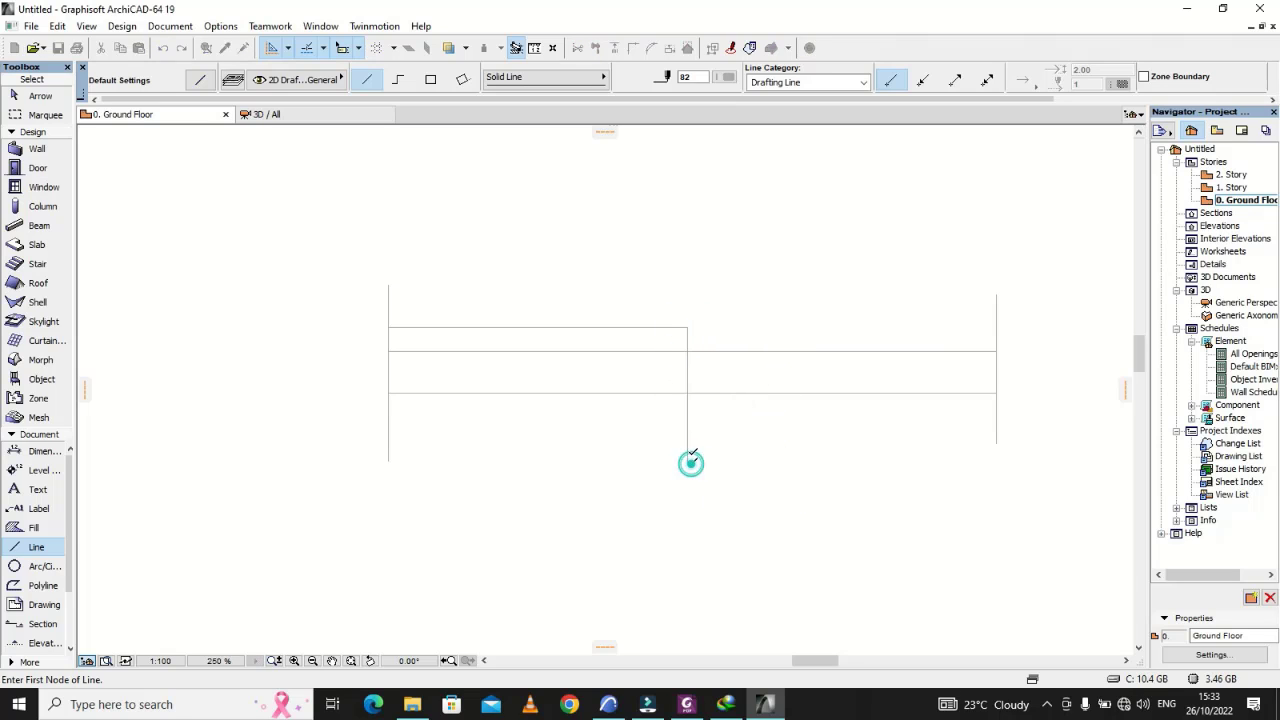
left_click(686, 419, "shift")
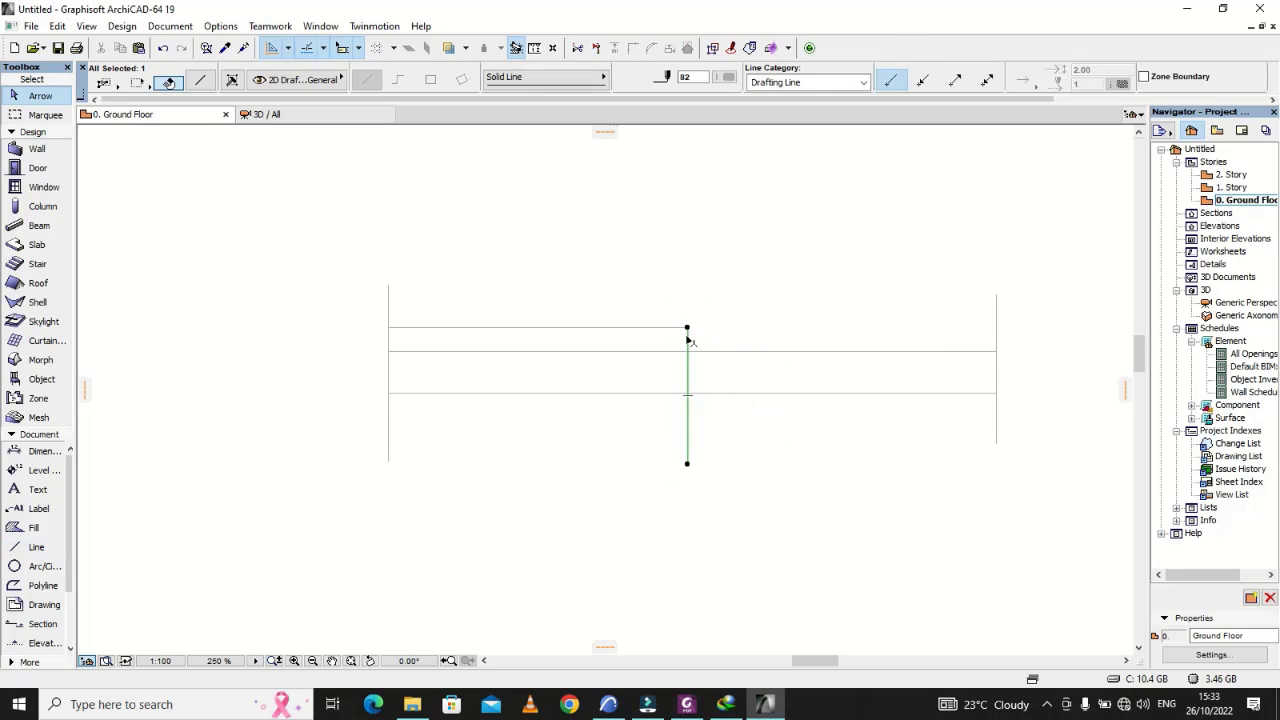
left_click(686, 326)
left_click(688, 252)
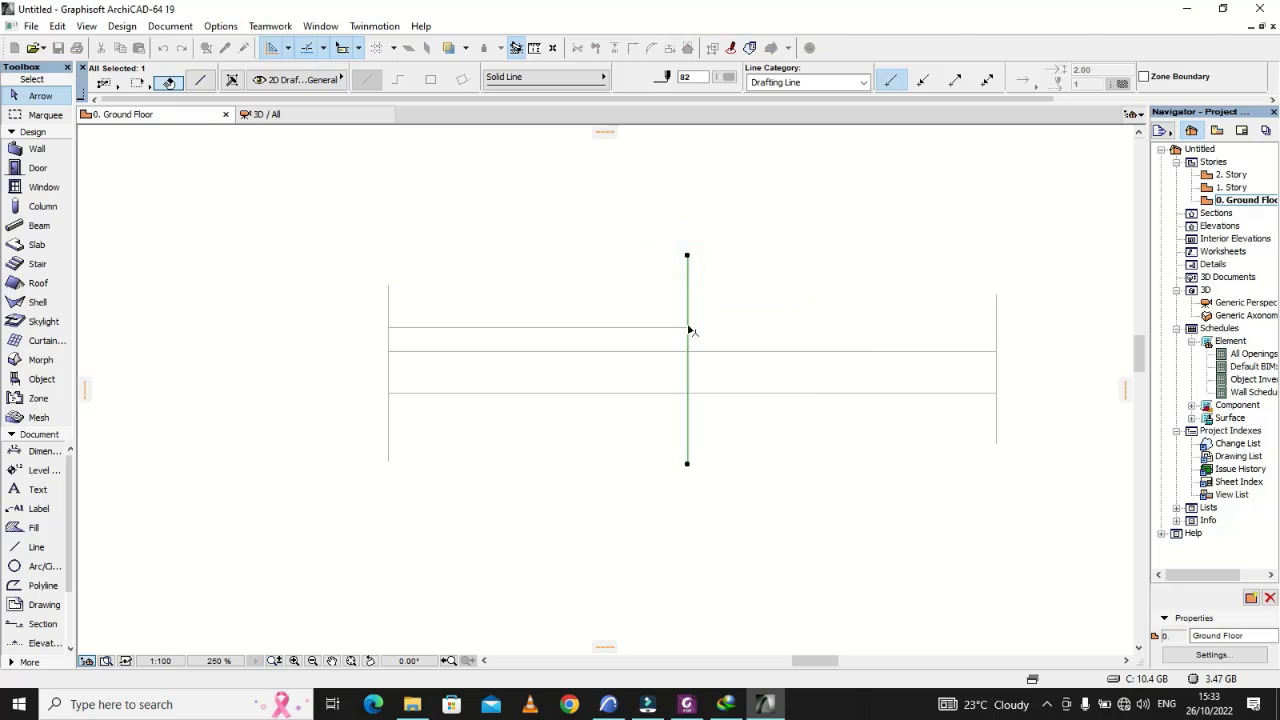
key("Escape")
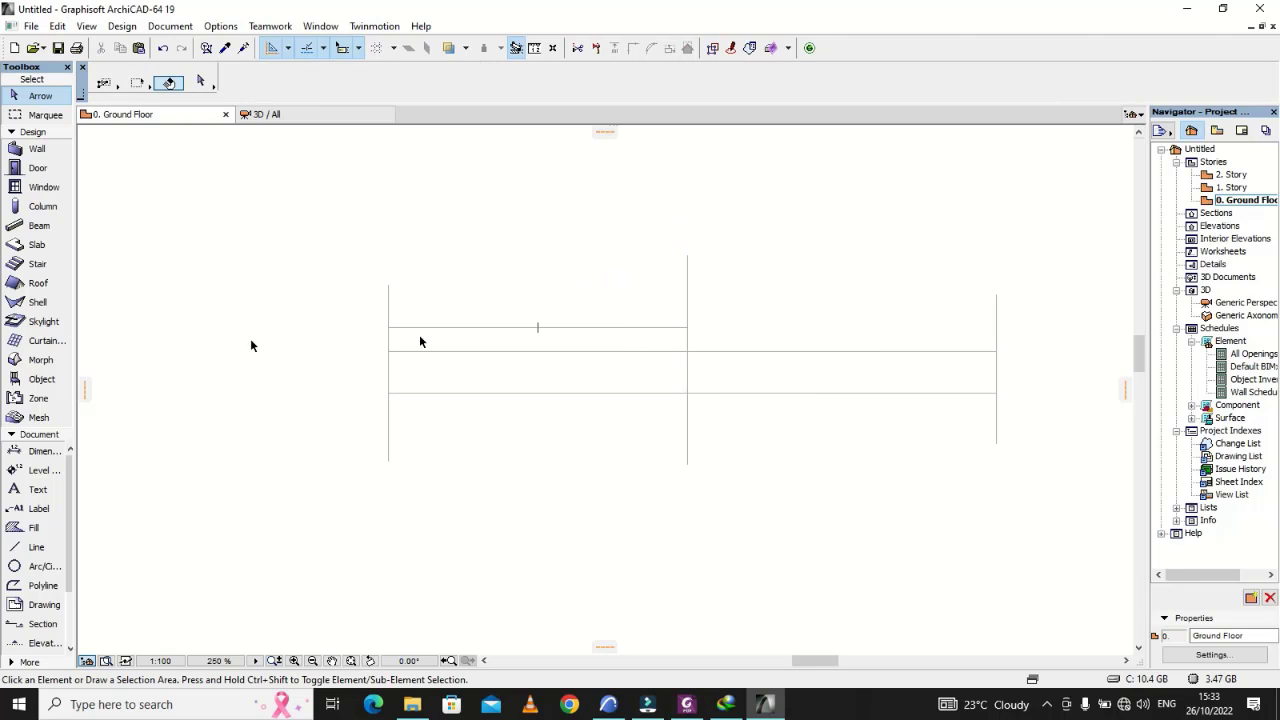
Draw a 2995 long horizontal line from the 2900 line's right end toward the beam's right vertical line
left_click(36, 547)
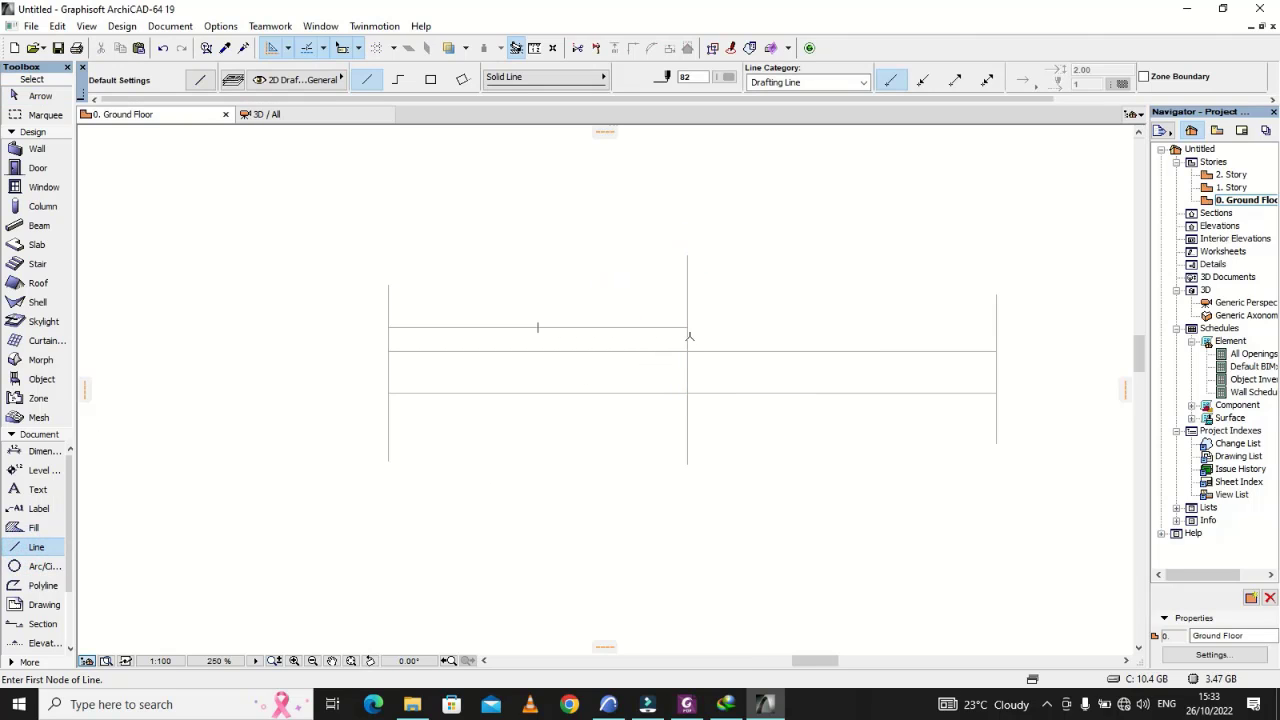
left_click(688, 326)
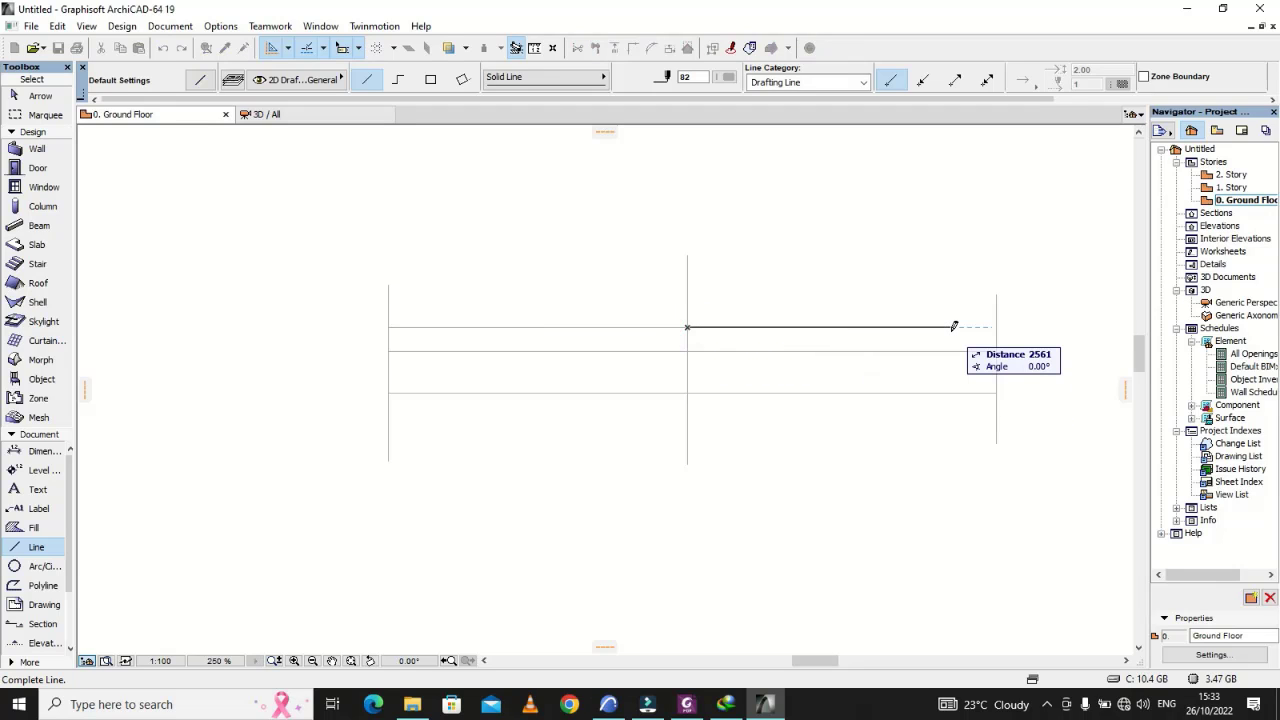
type("2")
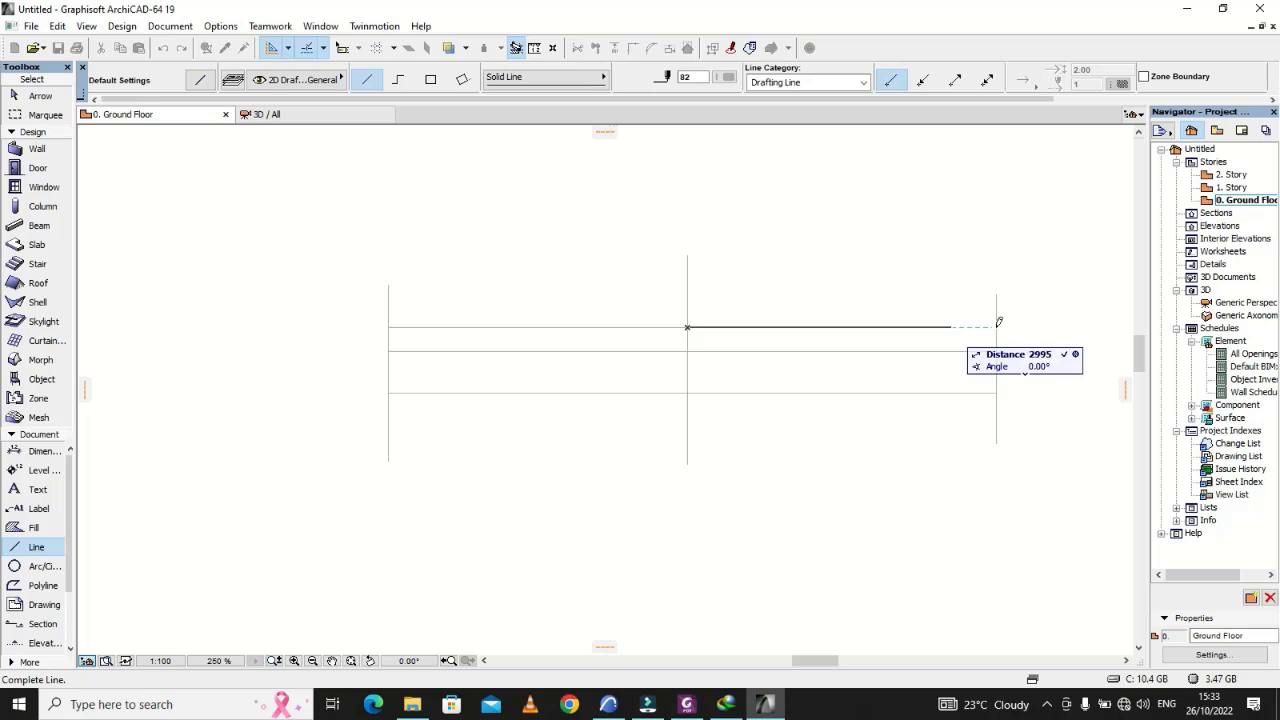
key("Return")
Draw a 100 long horizontal line rightward from the middle vertical line above the beam, and a vertical line from its end down past the beam
scroll(981, 409, "up", 2)
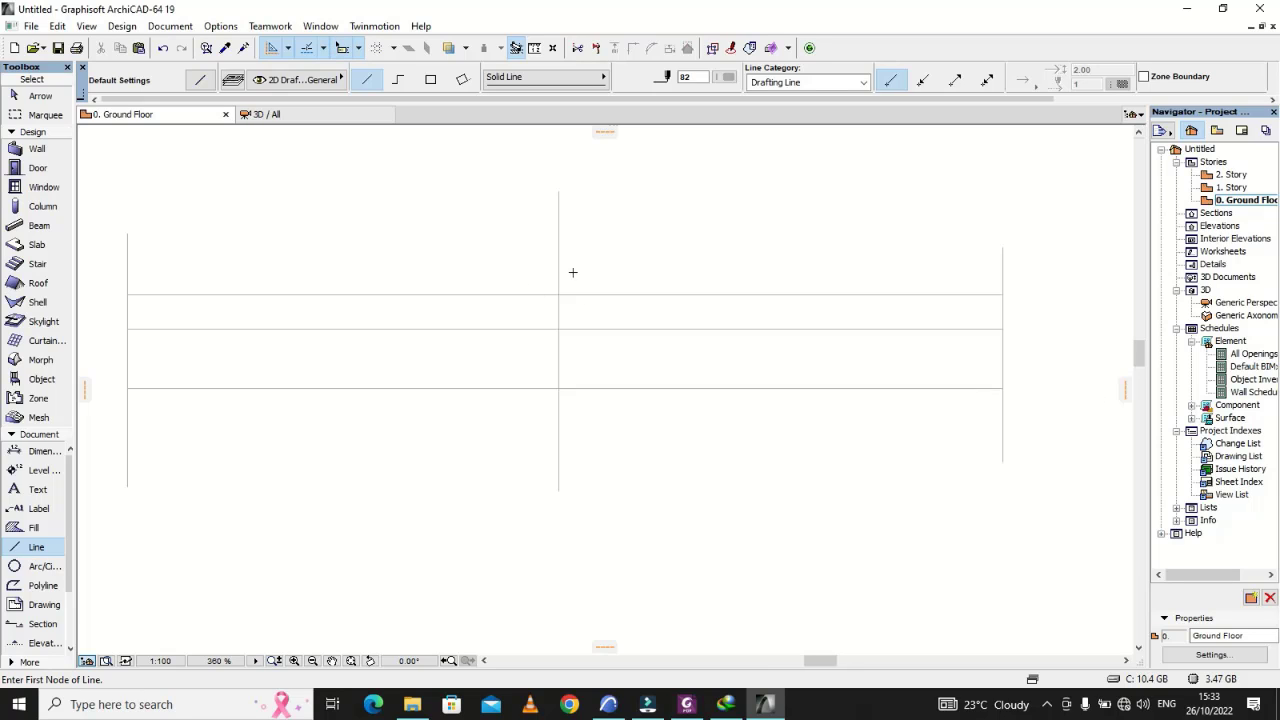
scroll(549, 268, "down", 4)
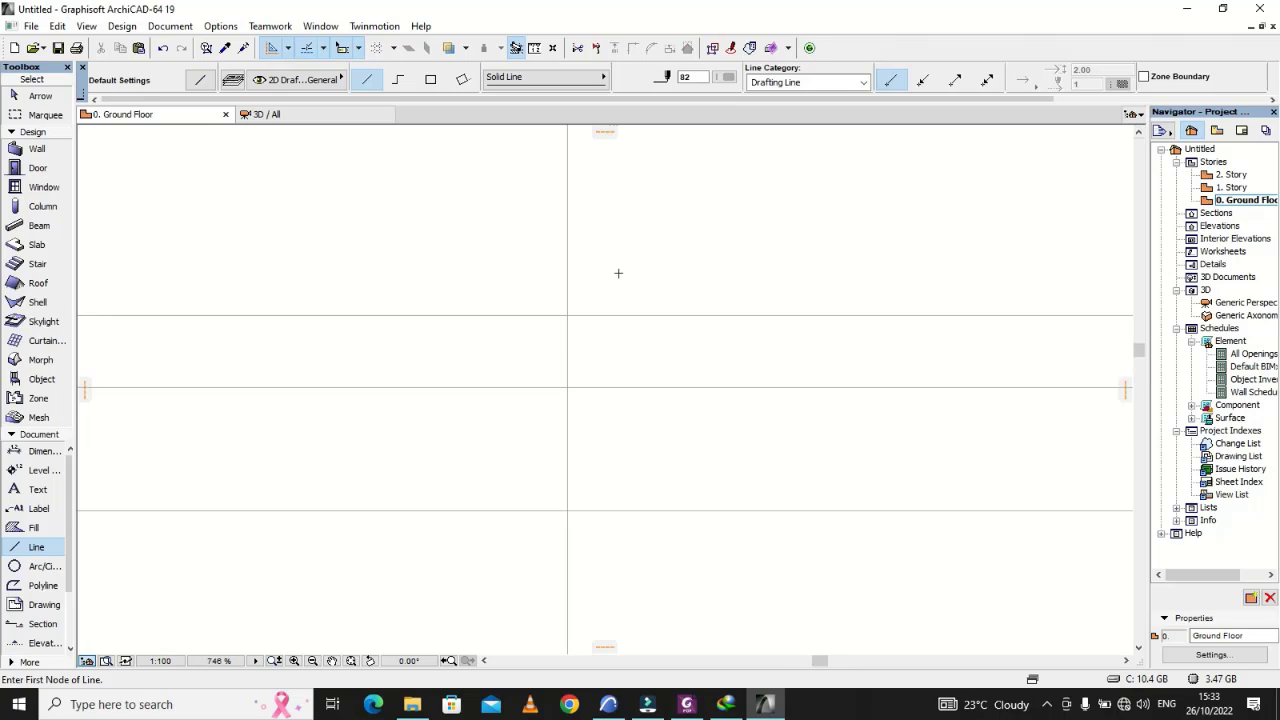
scroll(377, 306, "up", 3)
scroll(334, 291, "down", 2)
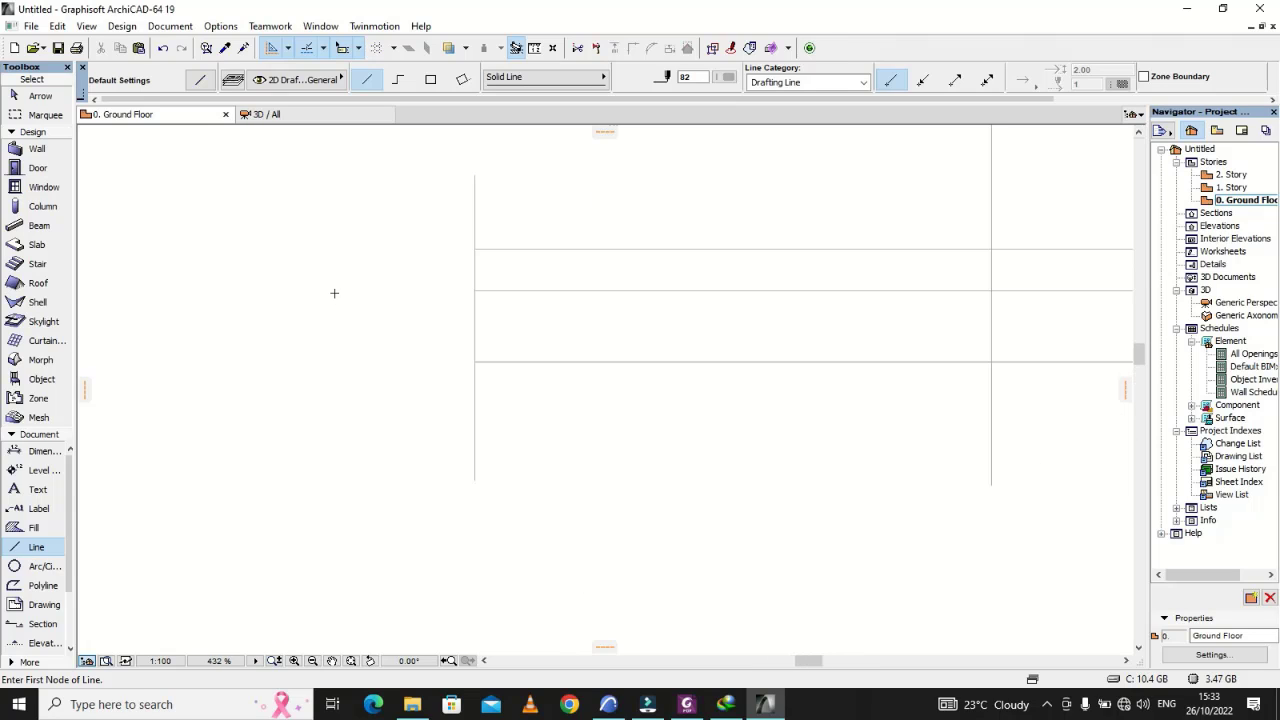
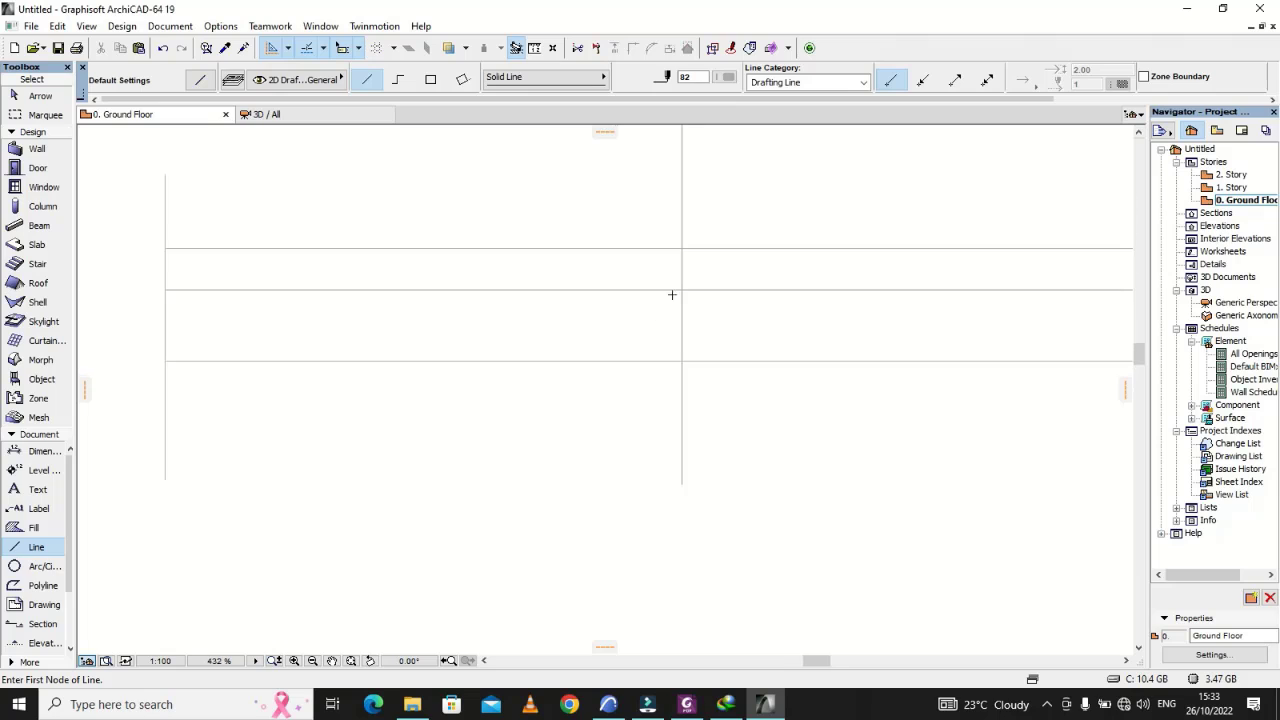
scroll(686, 185, "up", 3)
left_click(678, 214)
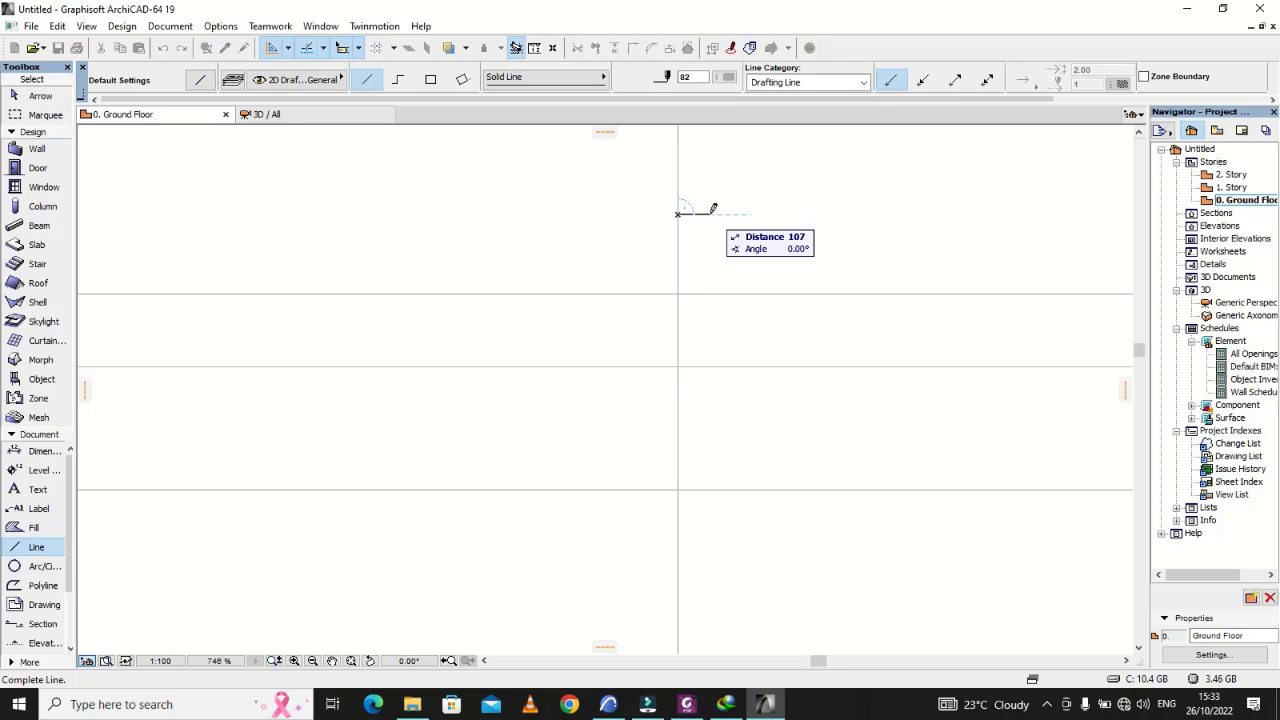
type("2")
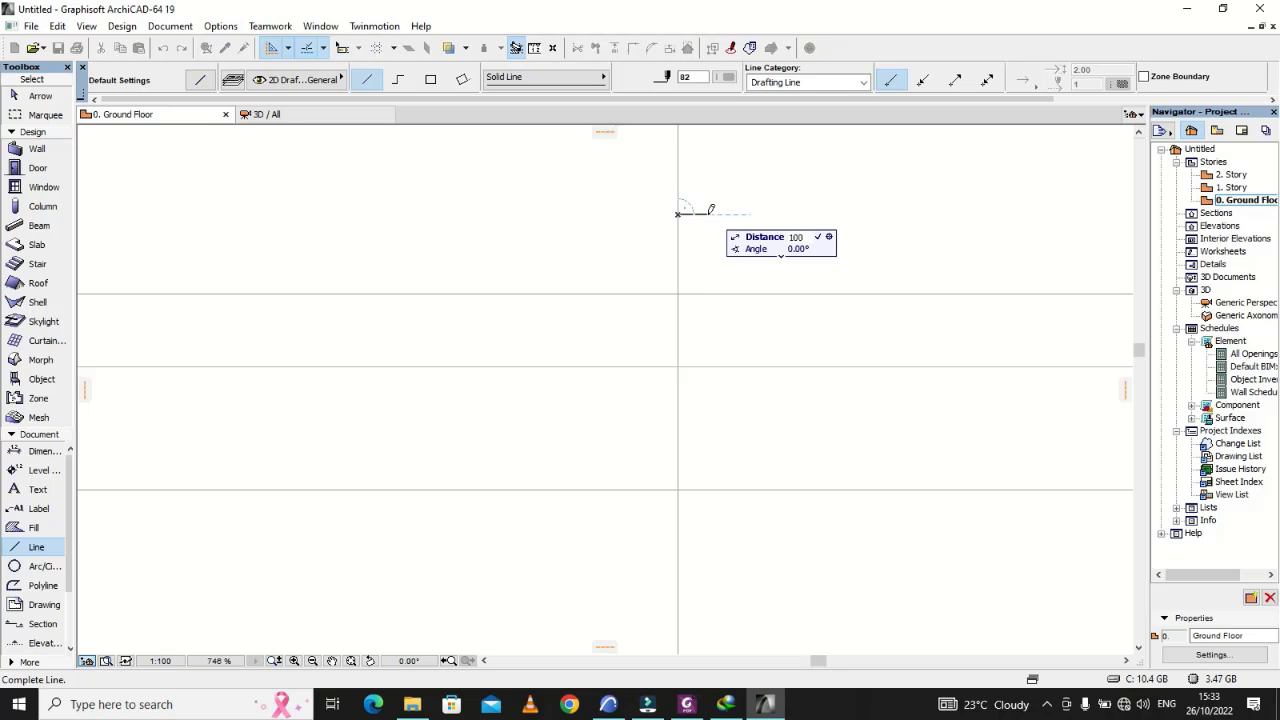
key("Return")
left_click(708, 214)
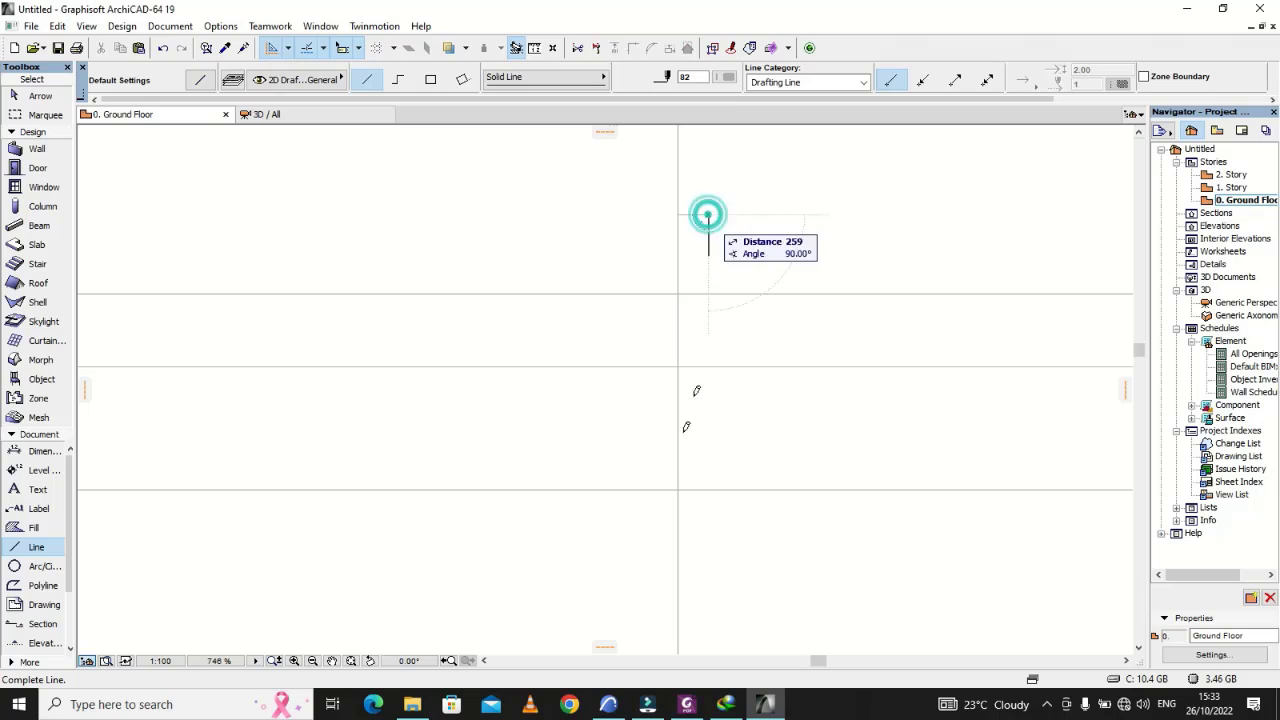
left_click(708, 626)
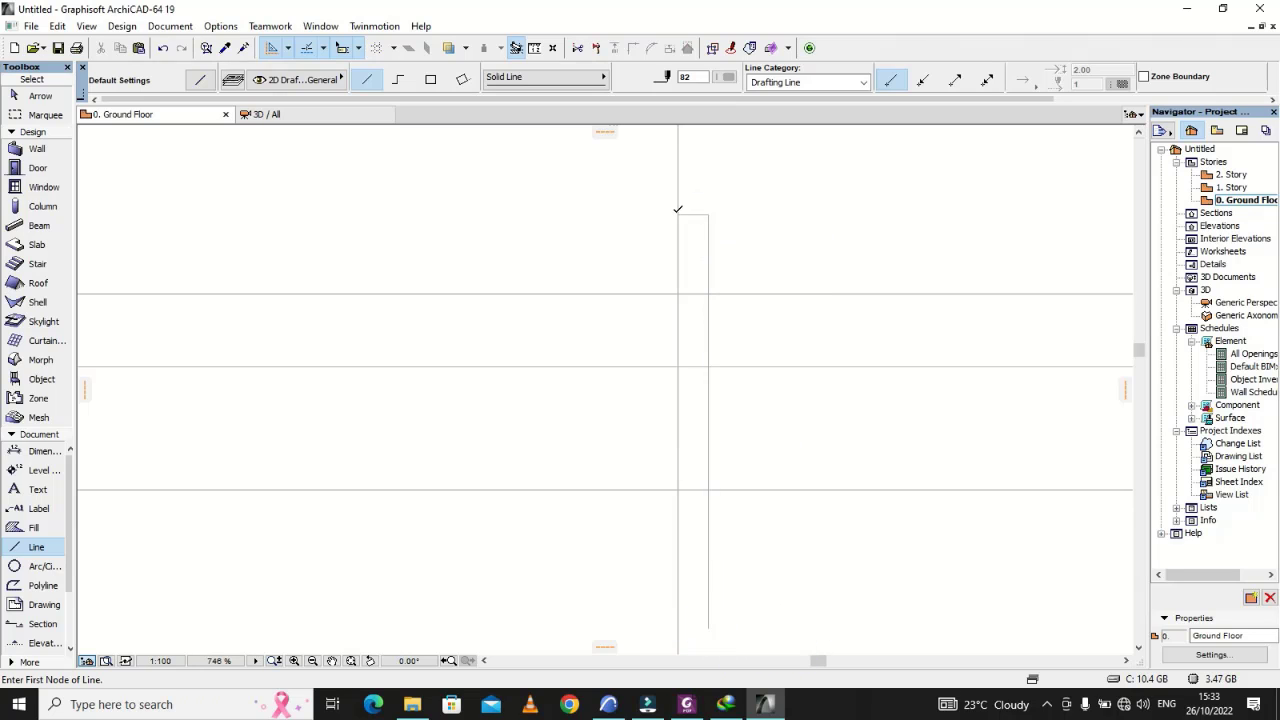
Draw a matching 100 long line leftward from the middle vertical line, and a vertical line from its end down past the beam
left_click(679, 213)
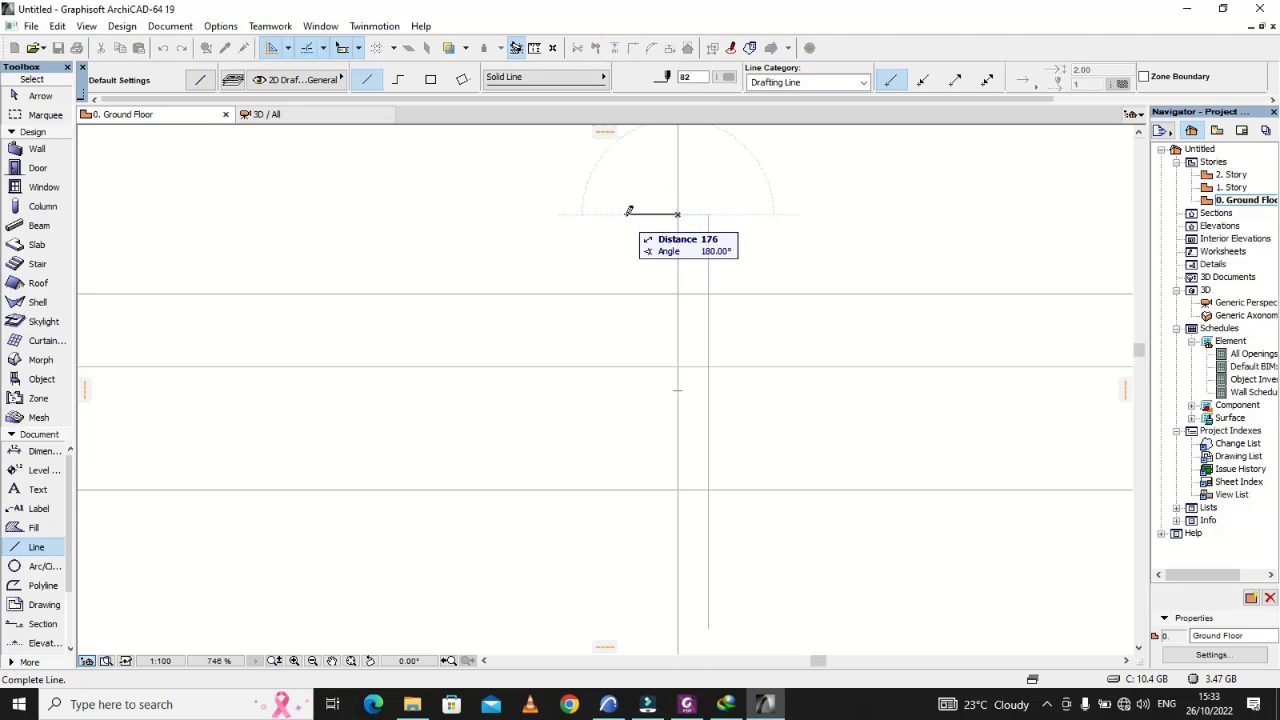
type("1")
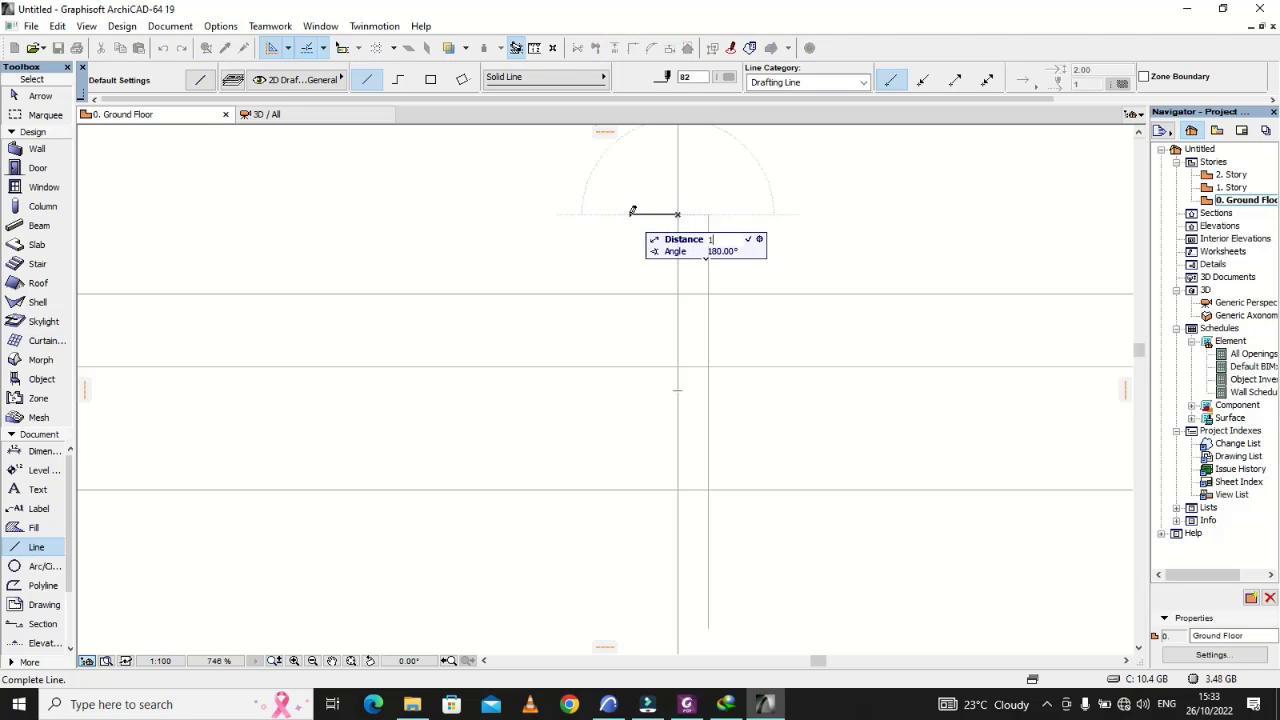
type("00")
key("Return")
left_click(648, 212)
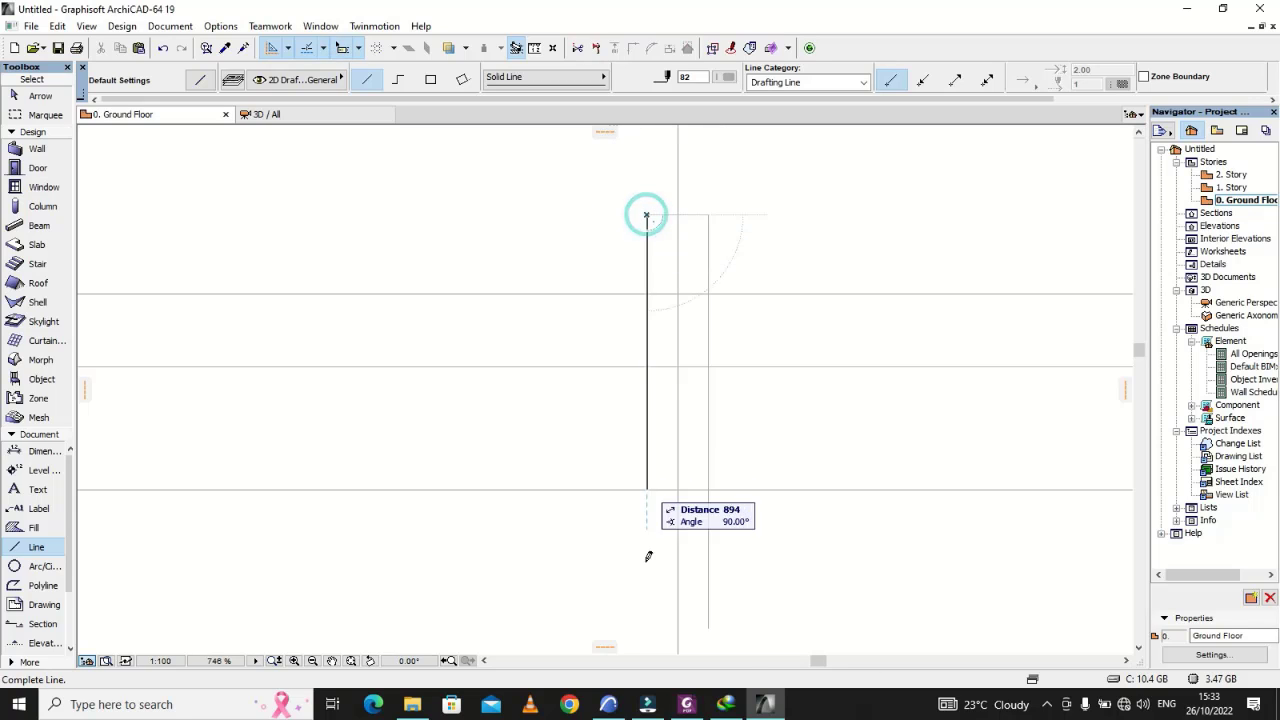
left_click(646, 634)
key("Escape")
Multiply the middle support's four outline lines with one dragged copy, centred on the beam's left vertical line
scroll(686, 280, "up", 3)
left_click(745, 252)
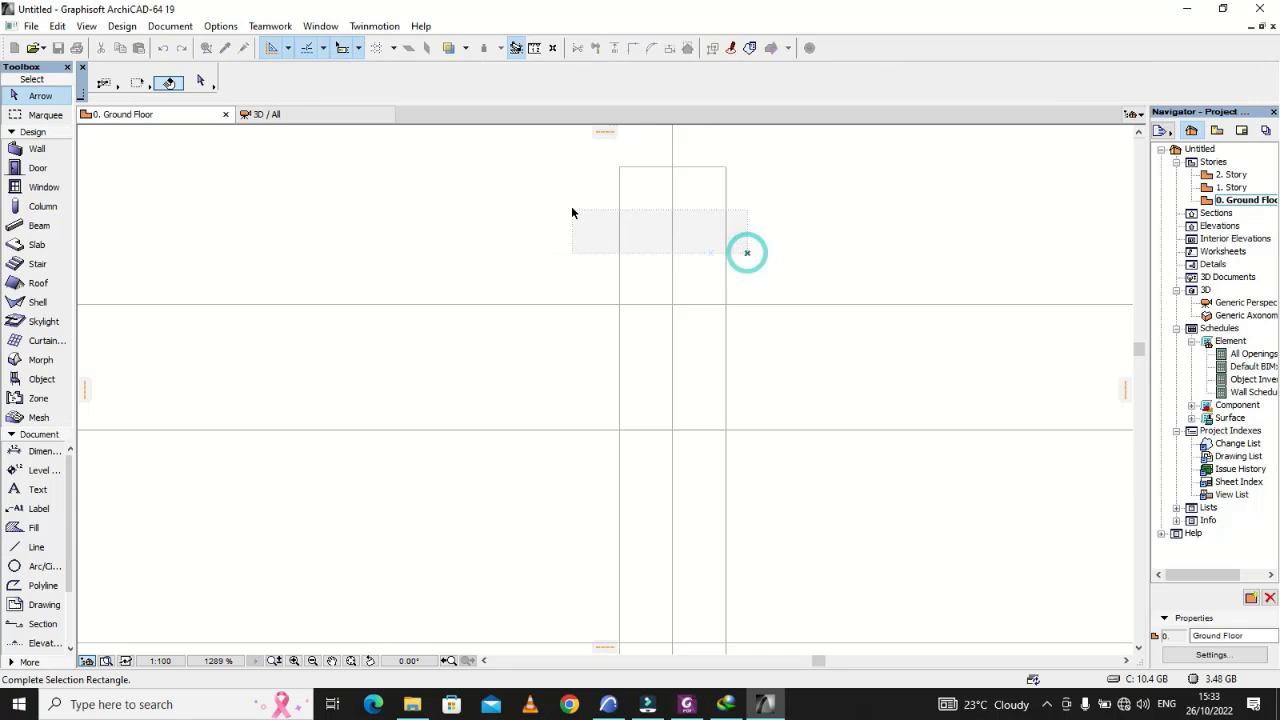
left_click(742, 203)
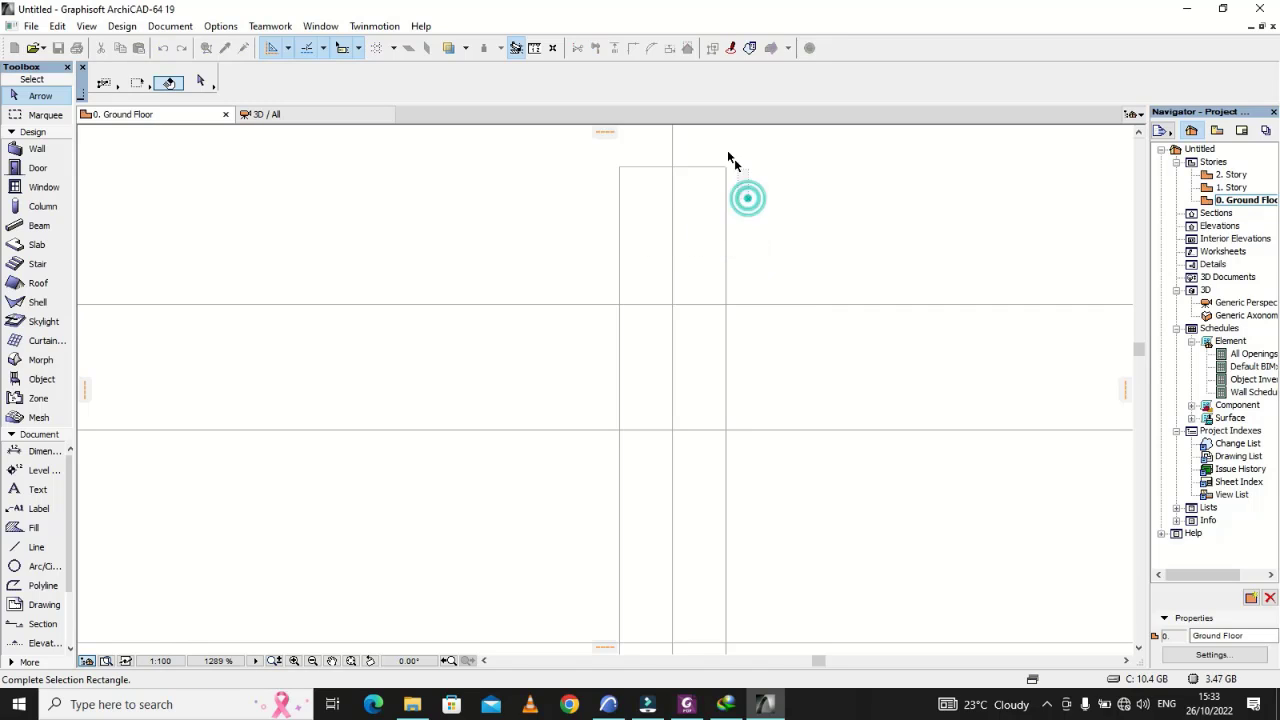
left_click(746, 197)
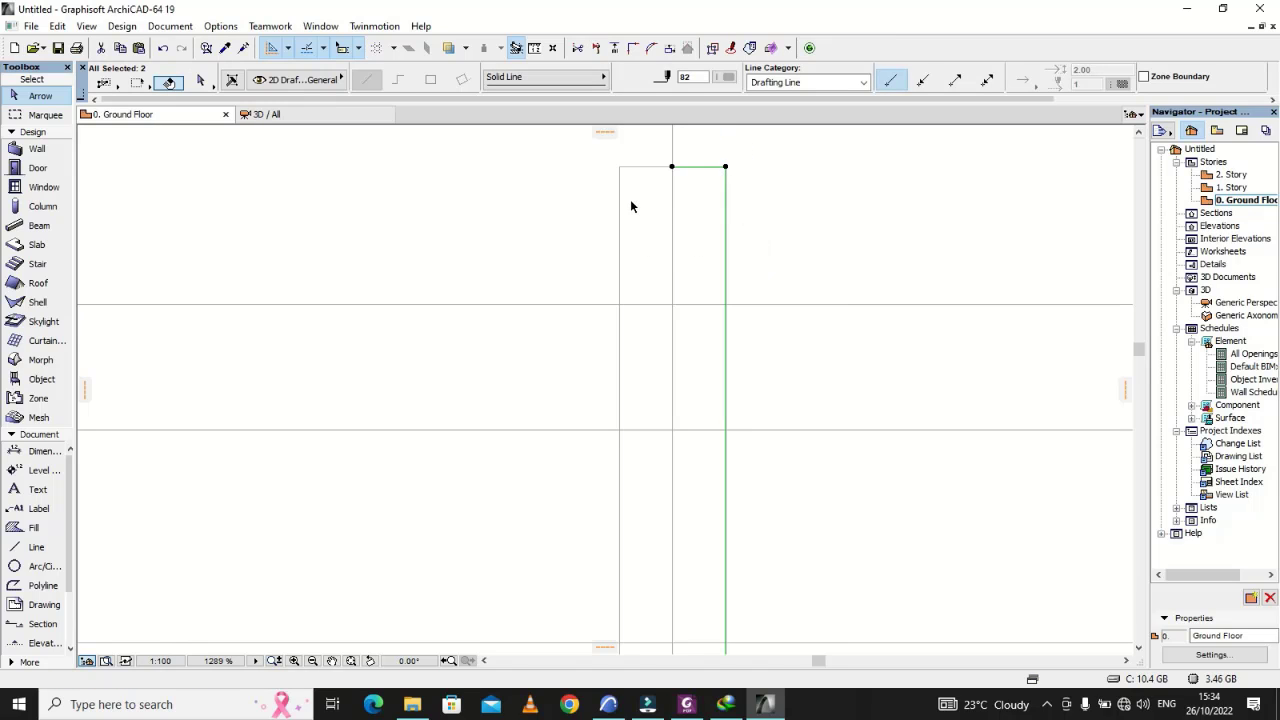
left_click(600, 150, "shift")
left_click(670, 168, "shift")
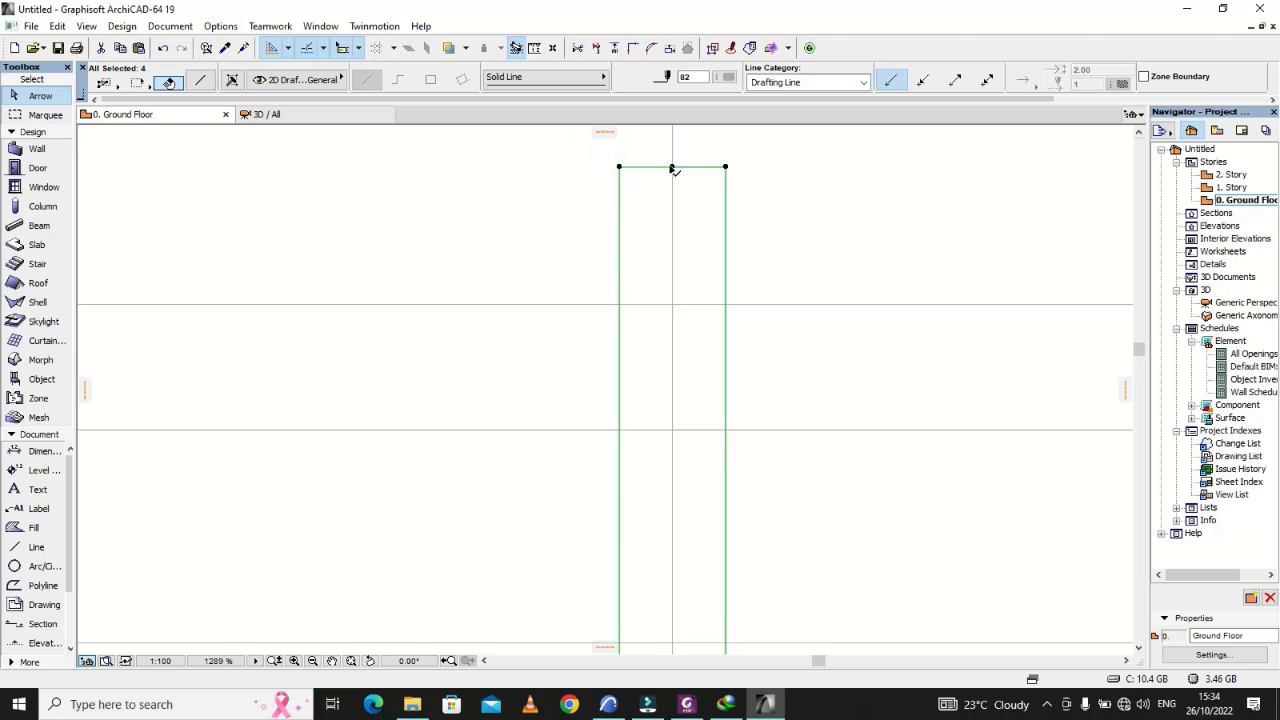
left_click(672, 168)
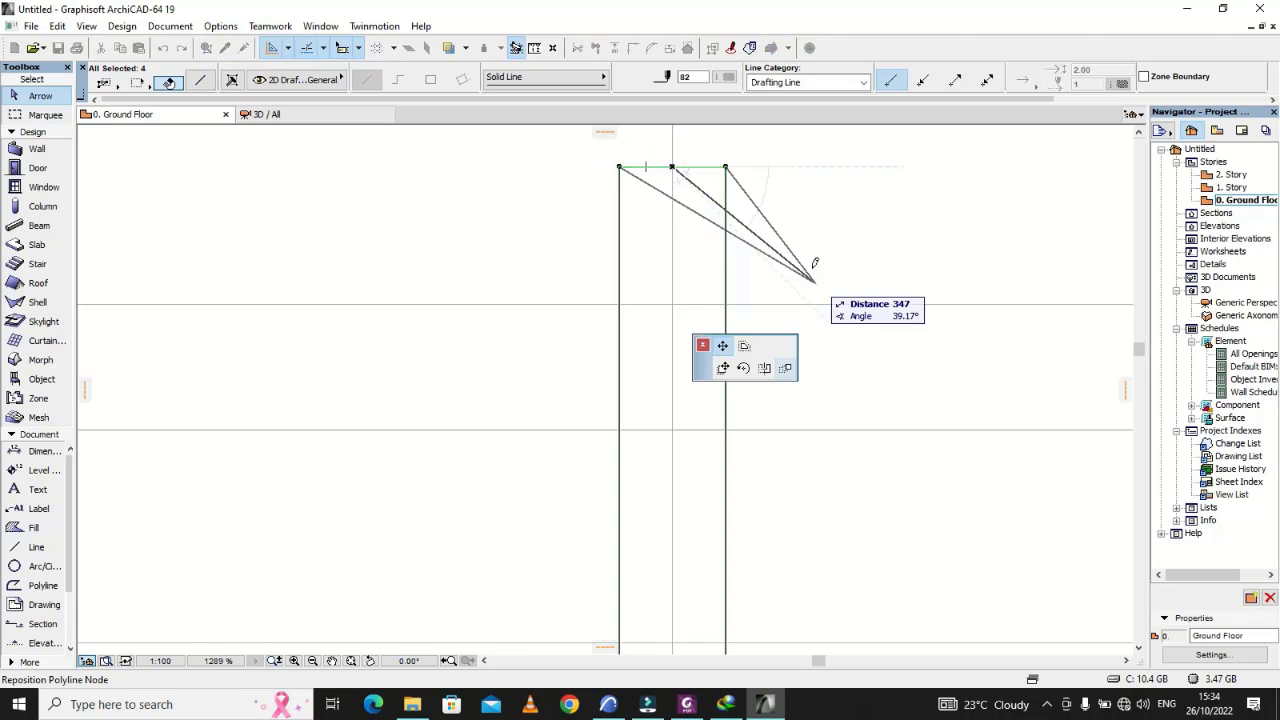
left_click(775, 410)
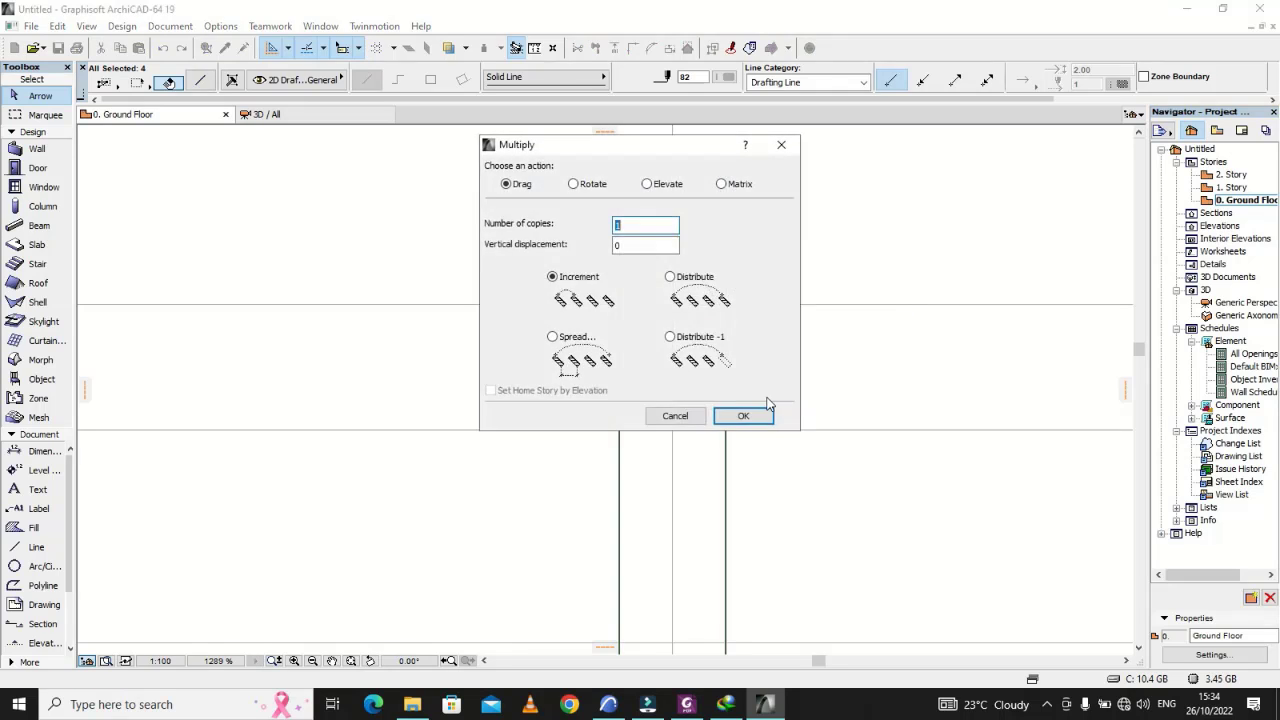
left_click(741, 414)
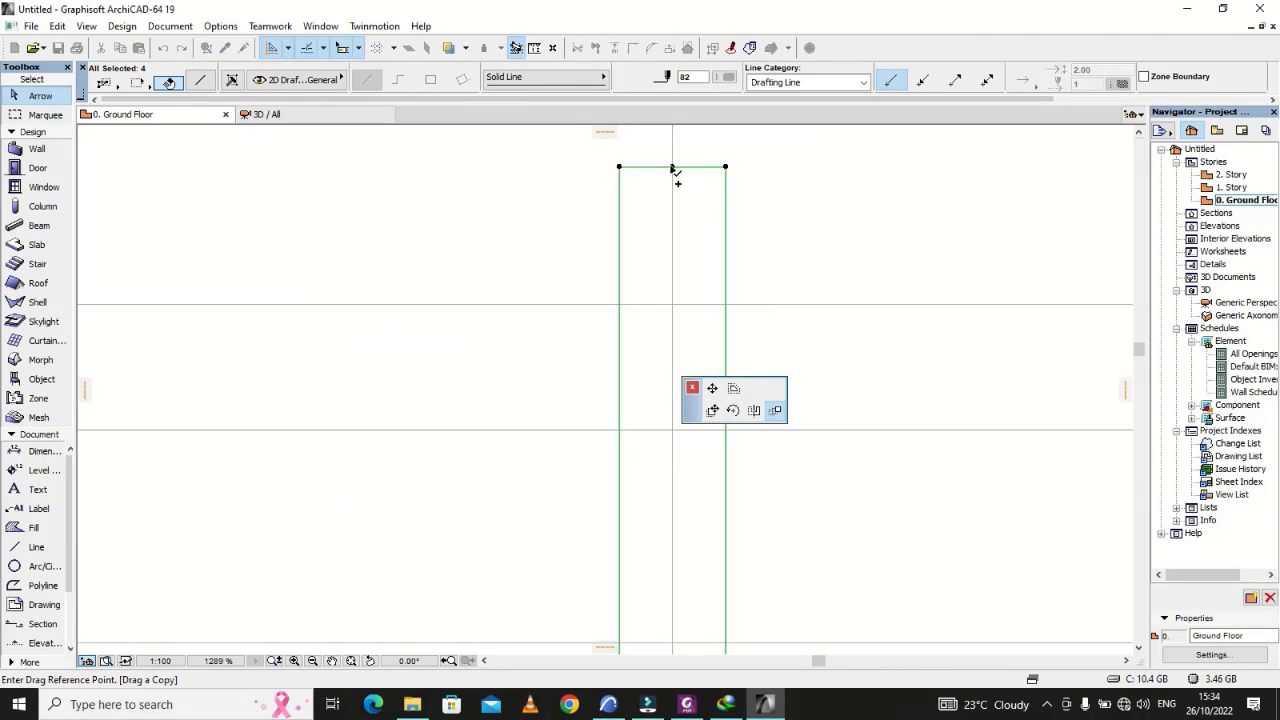
left_click(672, 168)
scroll(840, 195, "down", 5)
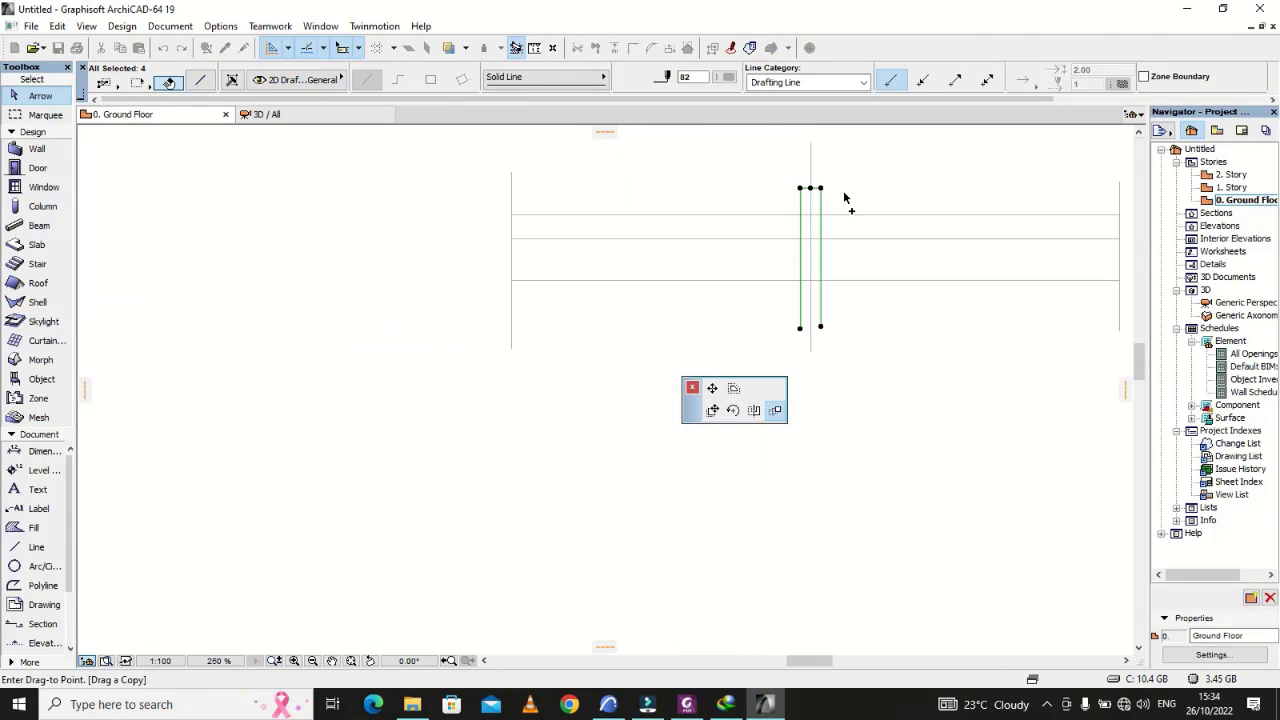
left_click(511, 188)
Multiply the left support outline with one dragged copy, centred on the beam's right vertical line
left_click(512, 189)
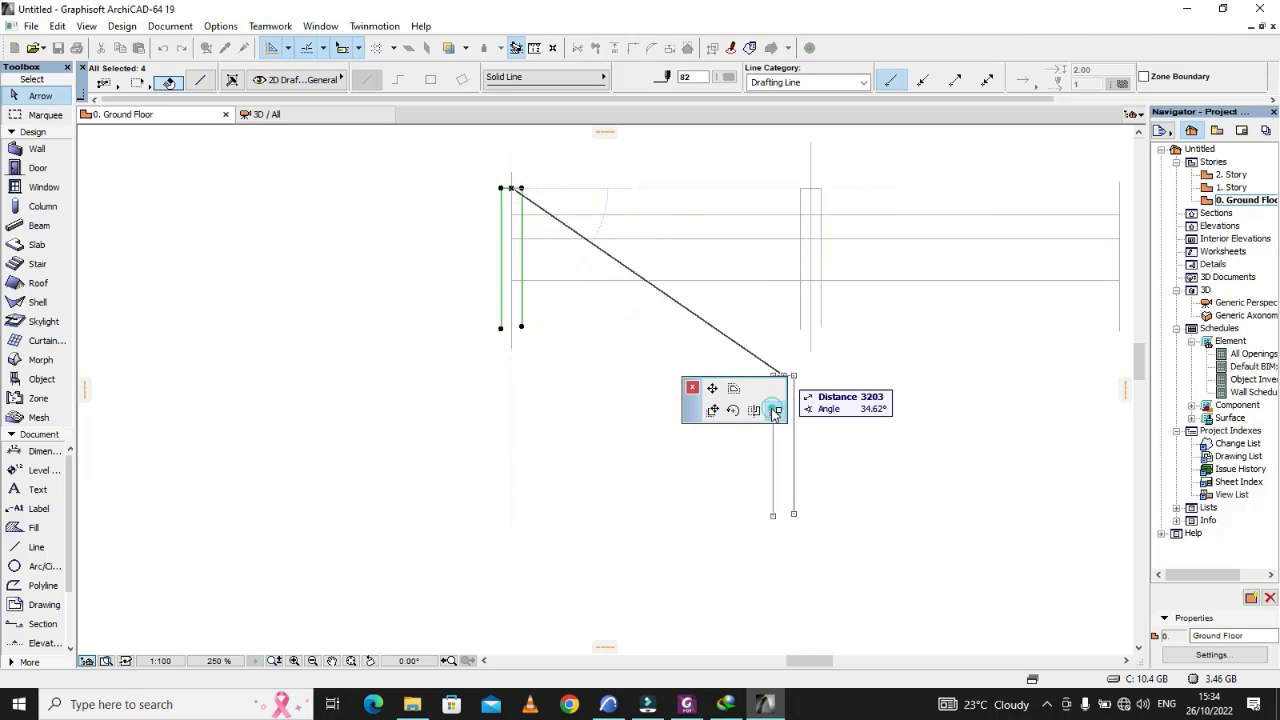
left_click(775, 414)
left_click(745, 414)
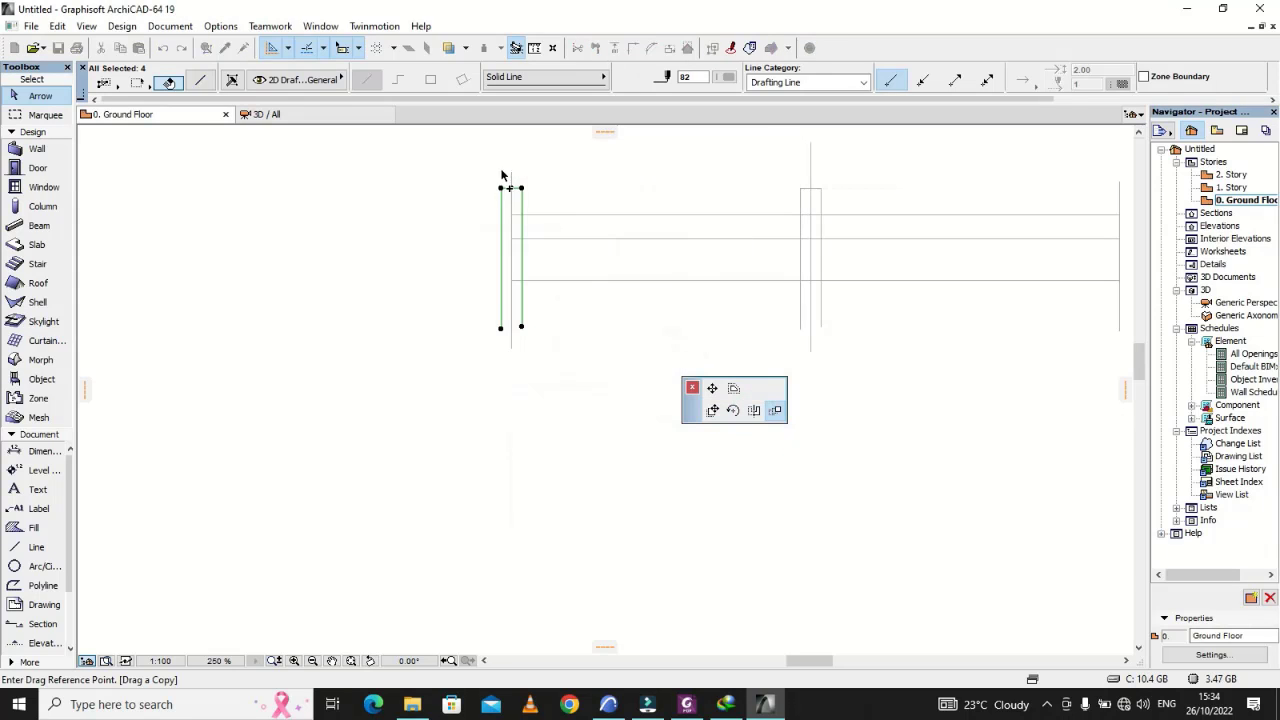
left_click(511, 188)
scroll(510, 195, "down", 3)
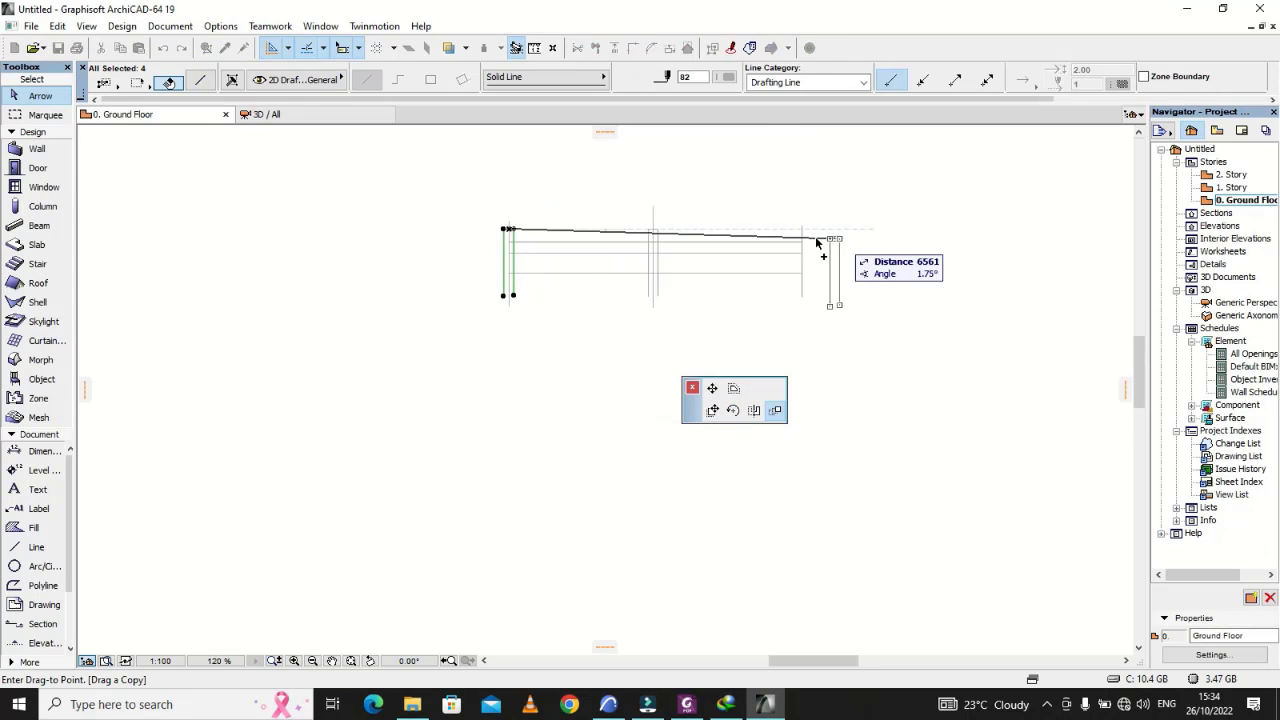
scroll(816, 243, "up", 6)
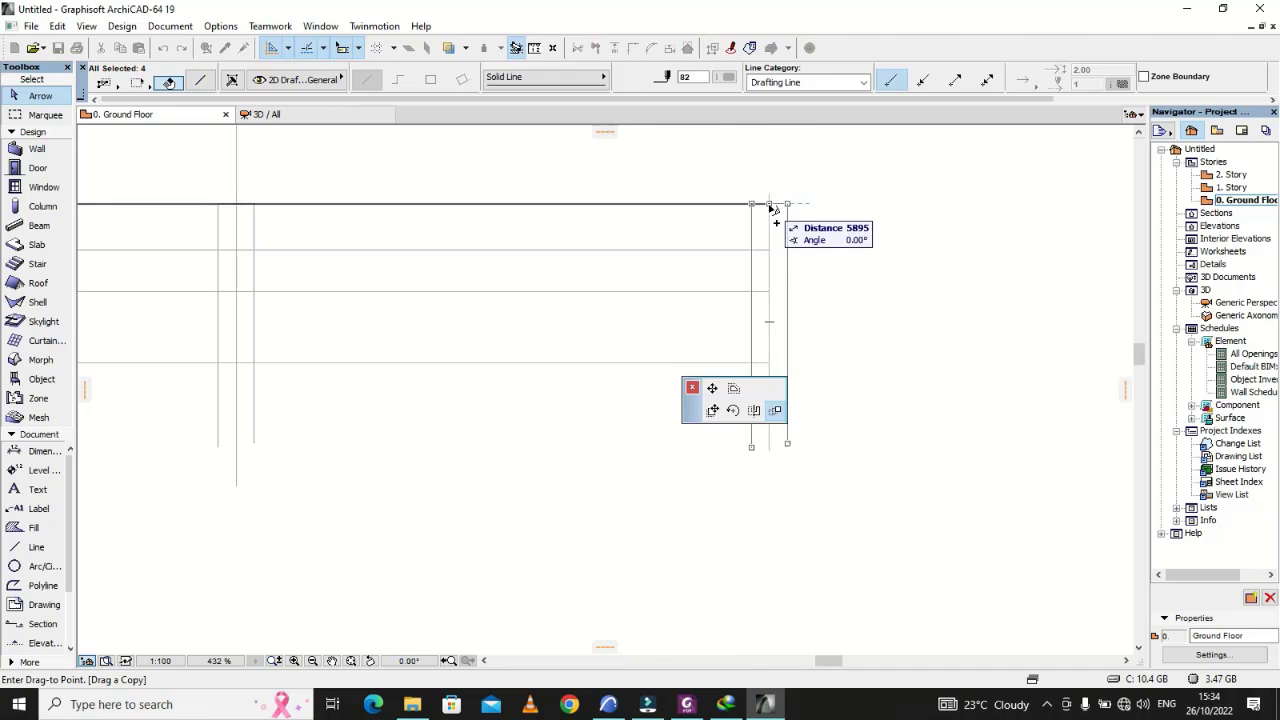
left_click(770, 207)
Stretch the right ends of the topmost and lowest horizontal lines to the right support's outer vertical line
scroll(790, 258, "up", 3)
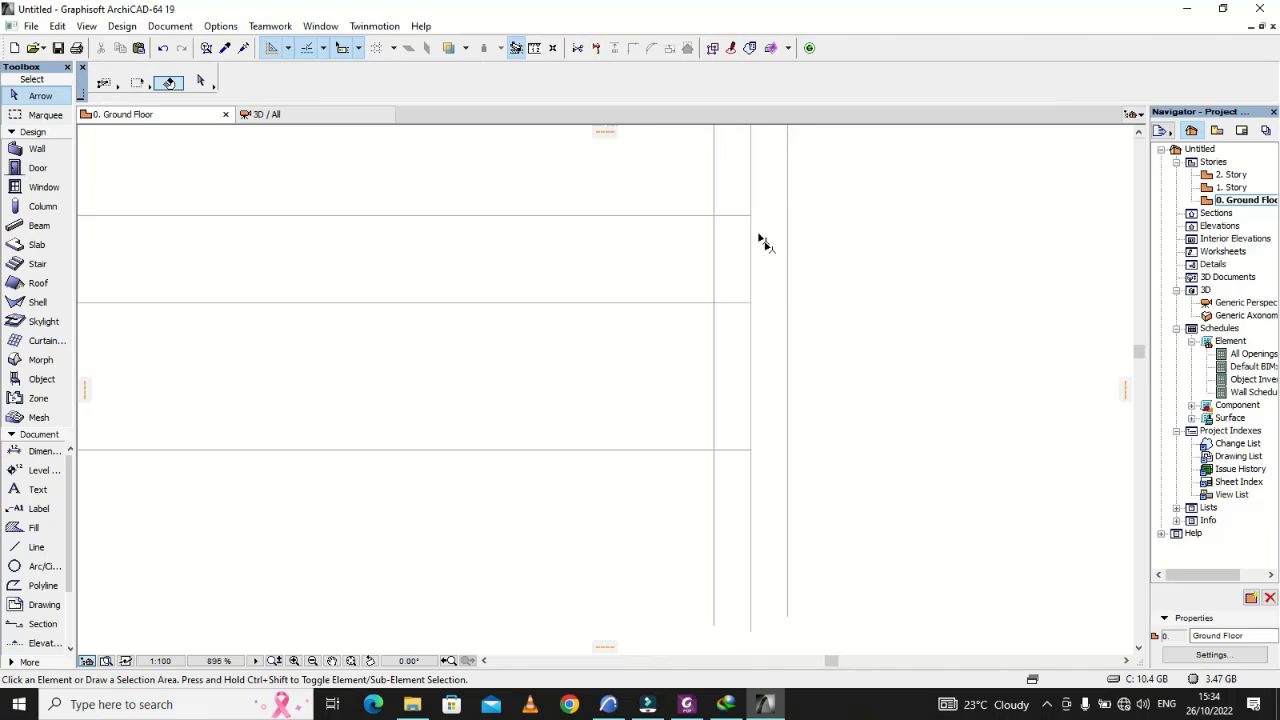
left_click(748, 216)
left_click(751, 216)
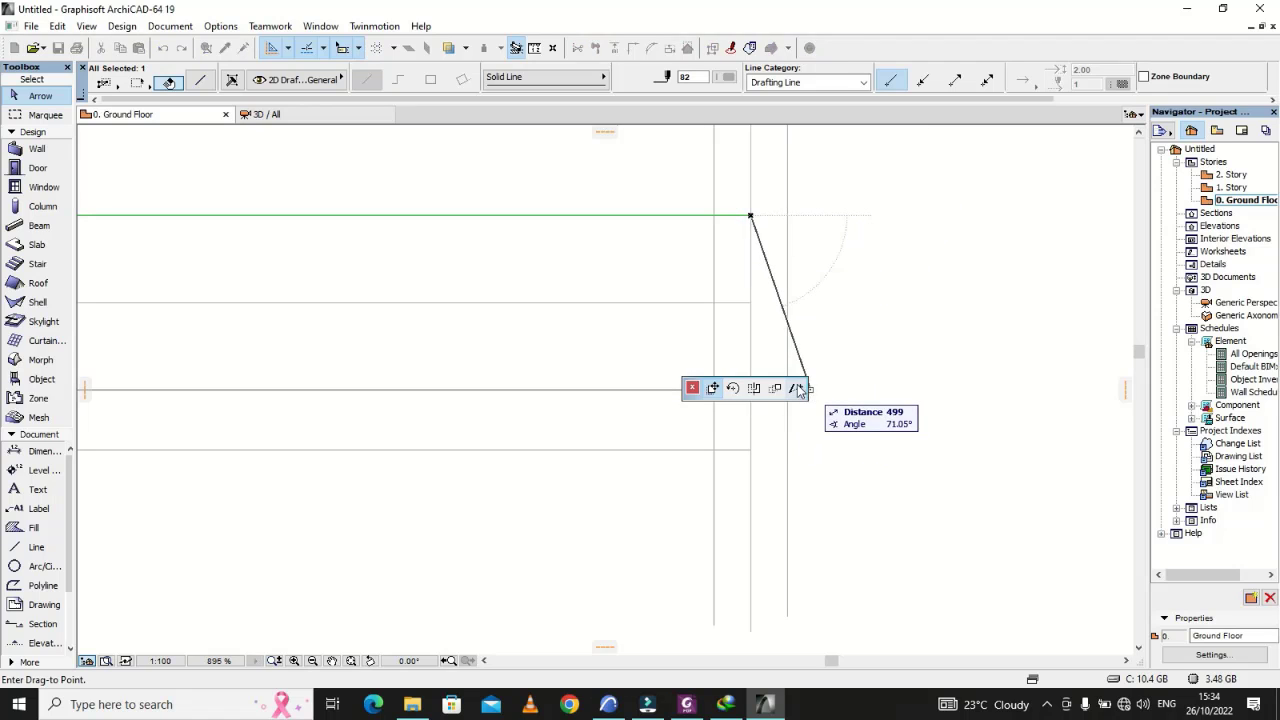
left_click(787, 215)
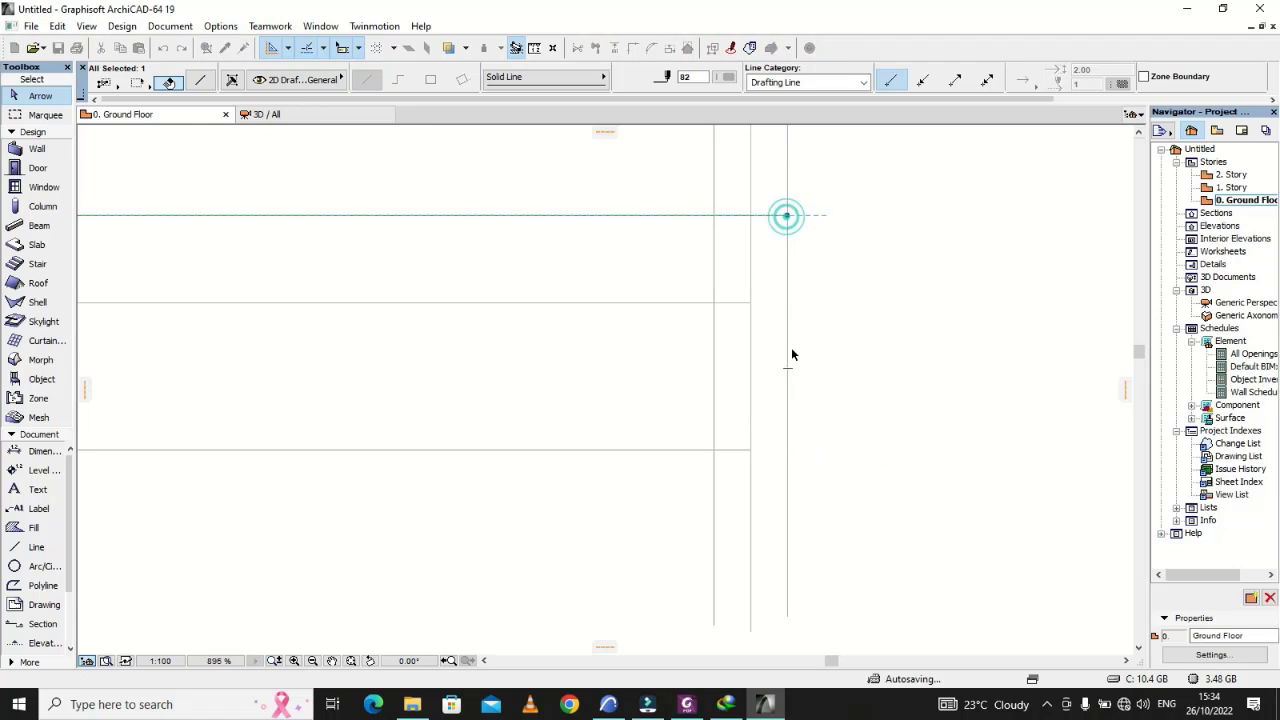
left_click(745, 451)
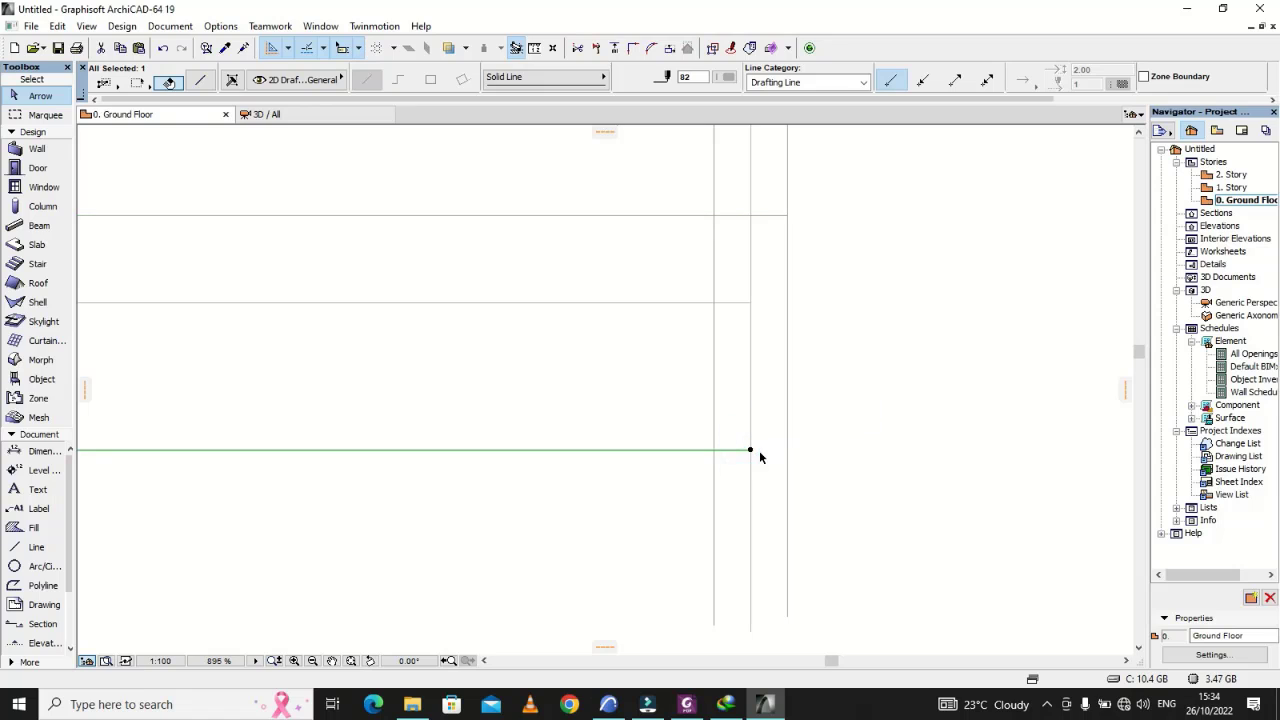
left_click(750, 451)
left_click(858, 446)
key("Escape")
Stretch the left ends of the topmost and lowest horizontal lines to the left support's outer vertical line, making the topmost left line 3000 long
scroll(925, 438, "down", 10)
scroll(616, 426, "up", 7)
left_click(664, 331)
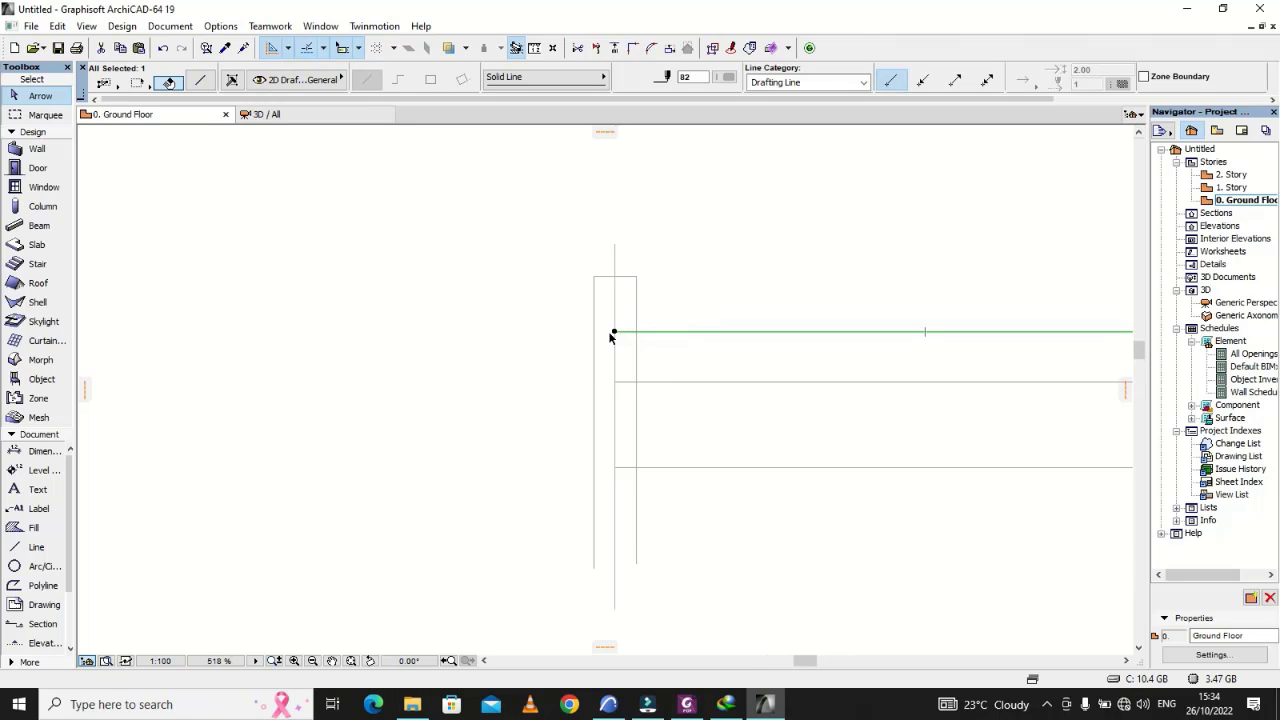
left_click(613, 332)
type("3000")
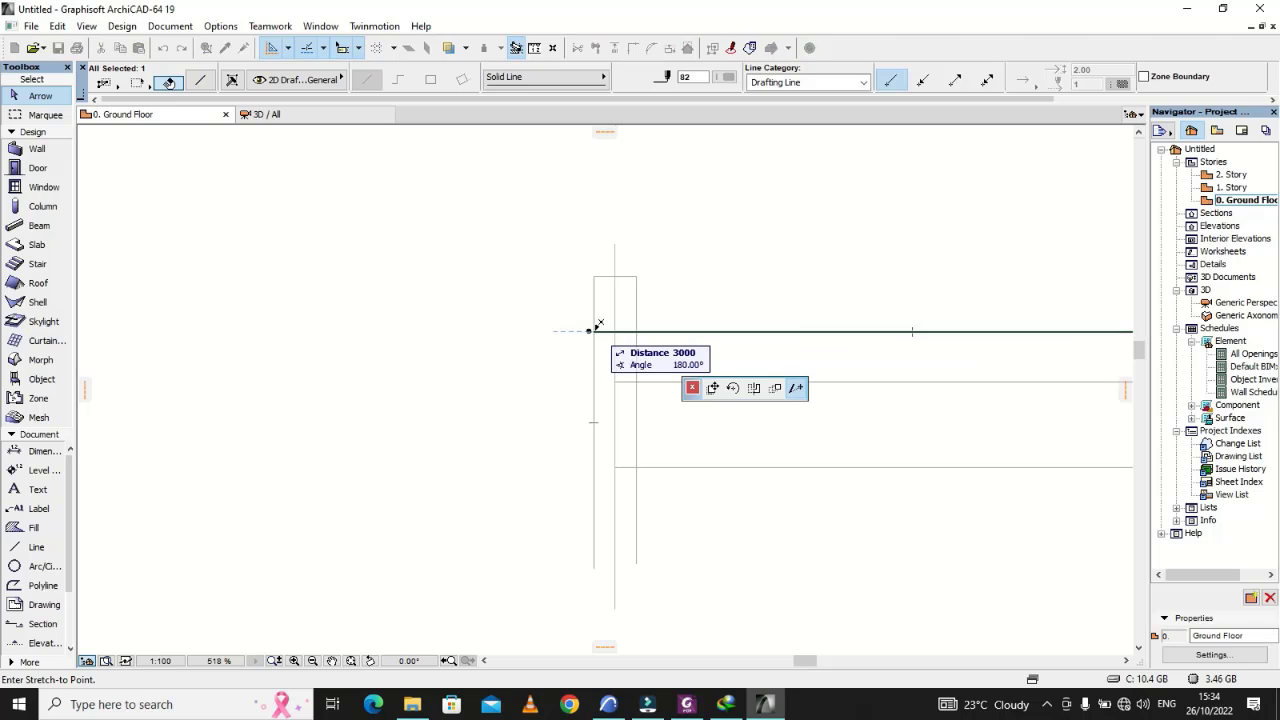
key("Return")
key("Escape")
left_click(670, 467)
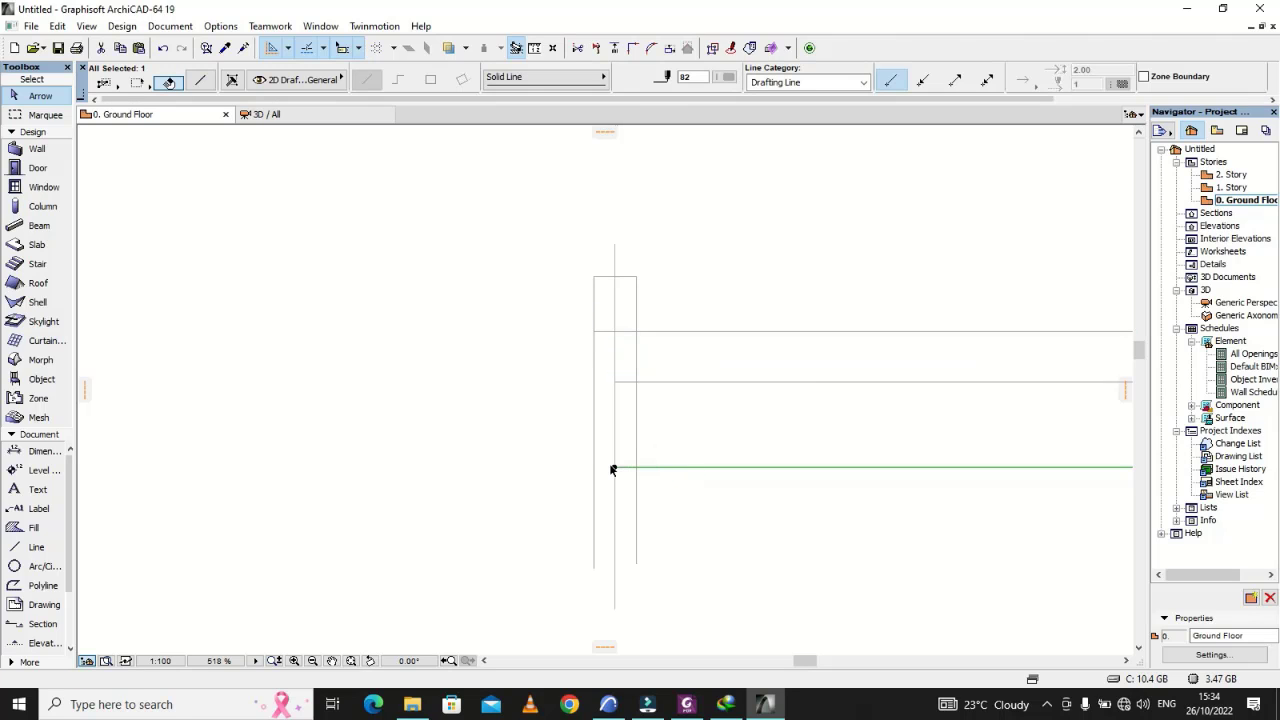
left_click(614, 467)
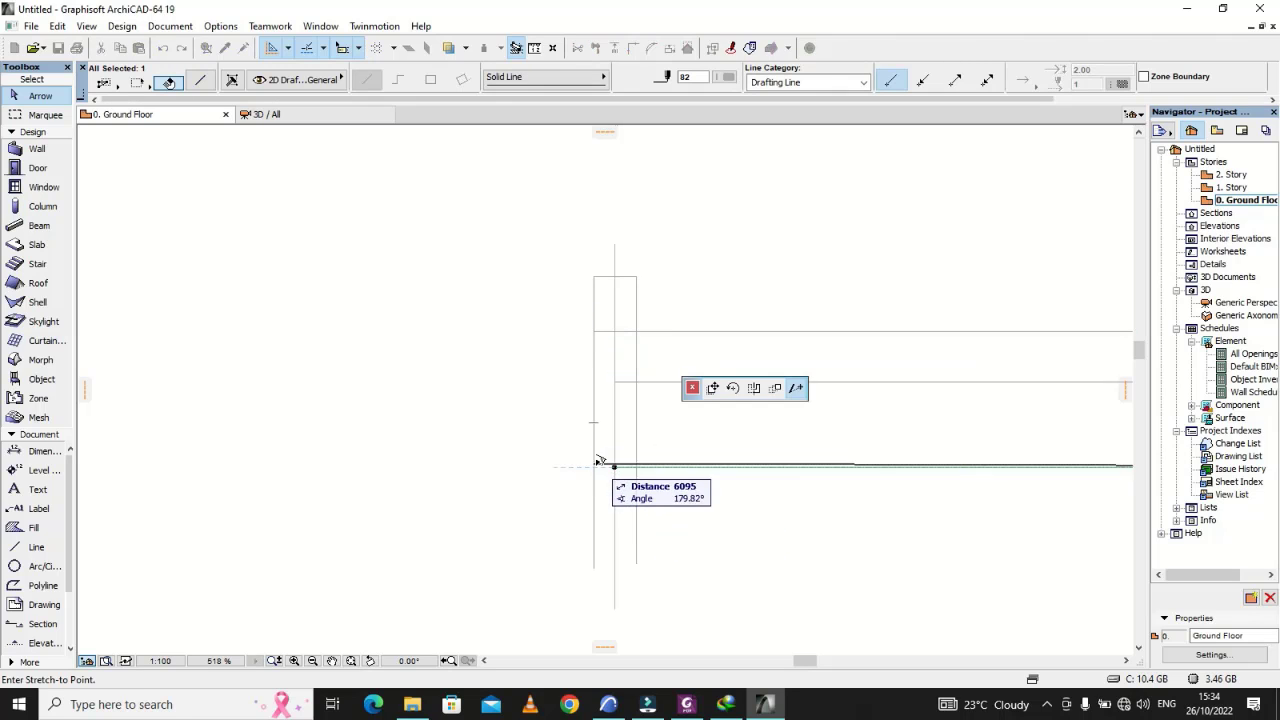
left_click(596, 464)
key("Escape")
scroll(508, 417, "down", 5)
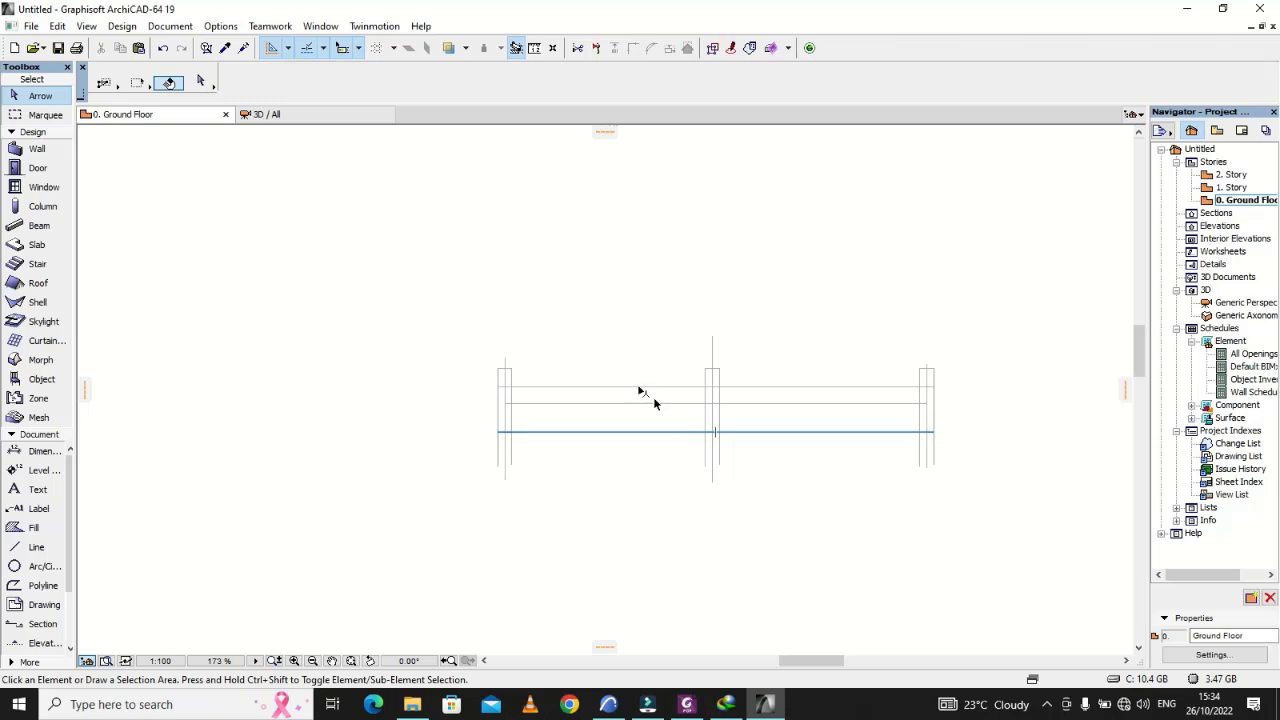
scroll(560, 410, "up", 5)
scroll(580, 422, "up", 2)
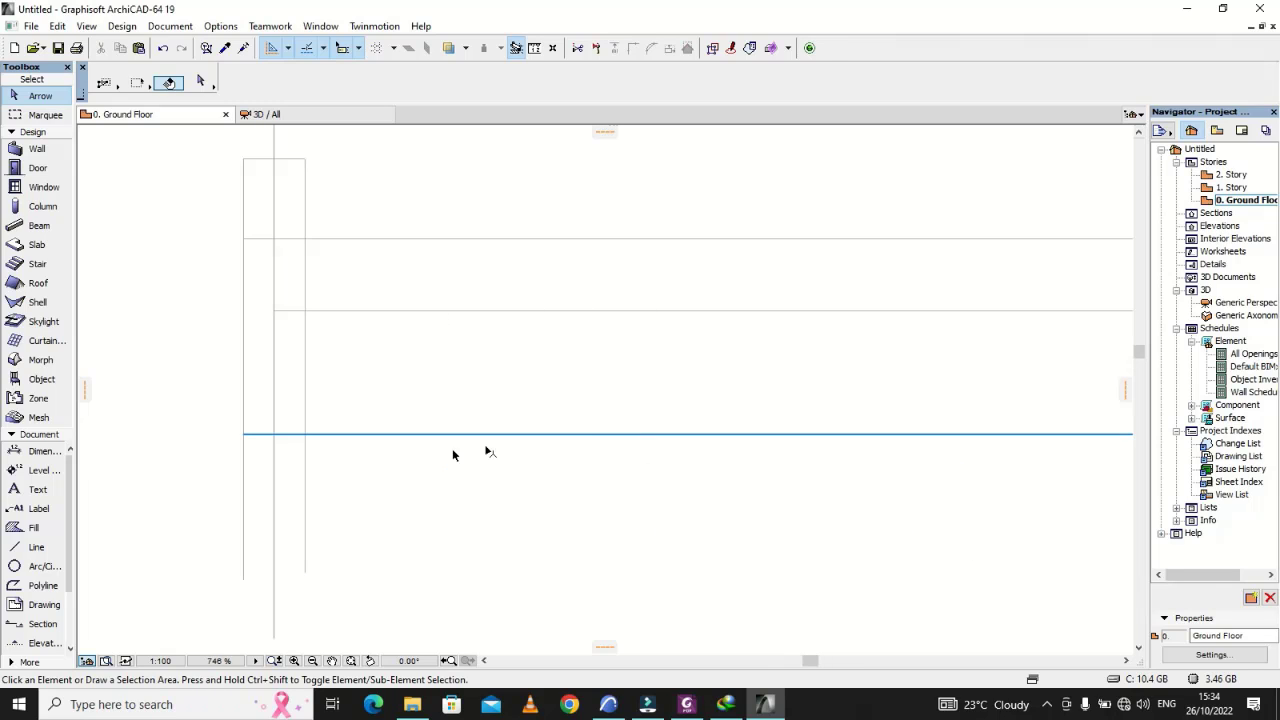
scroll(275, 269, "down", 4)
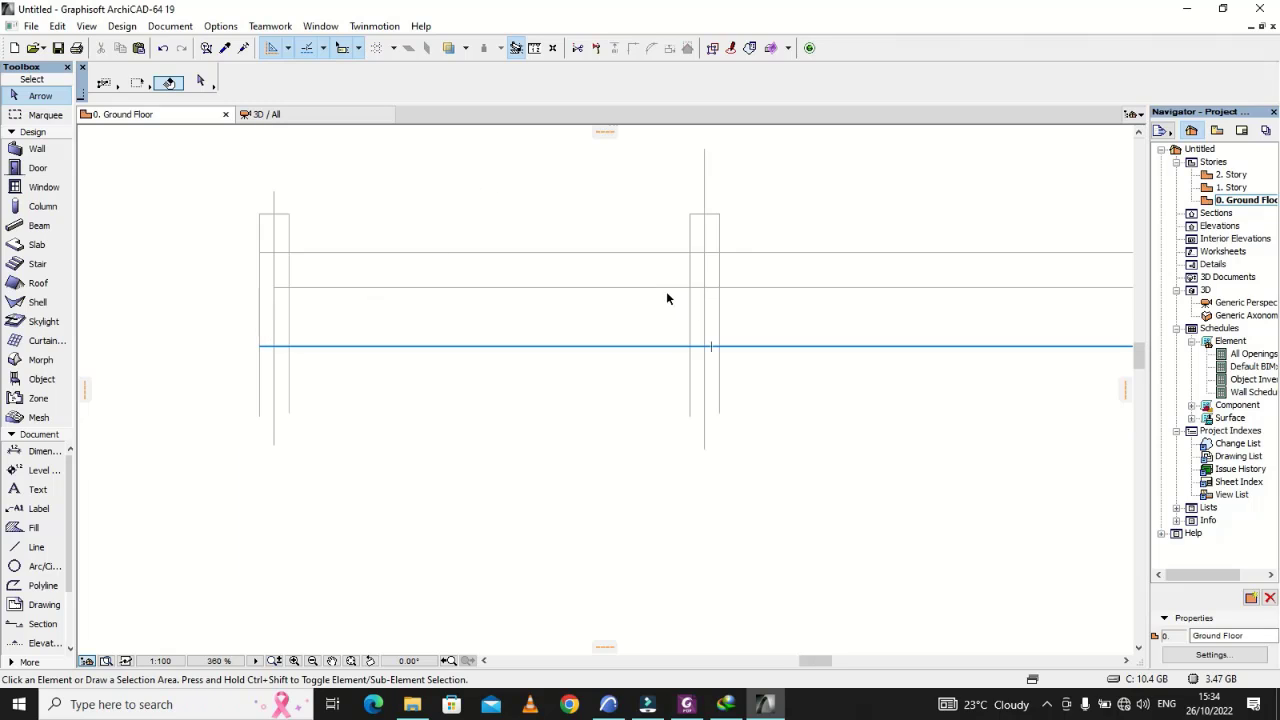
scroll(395, 345, "up", 5)
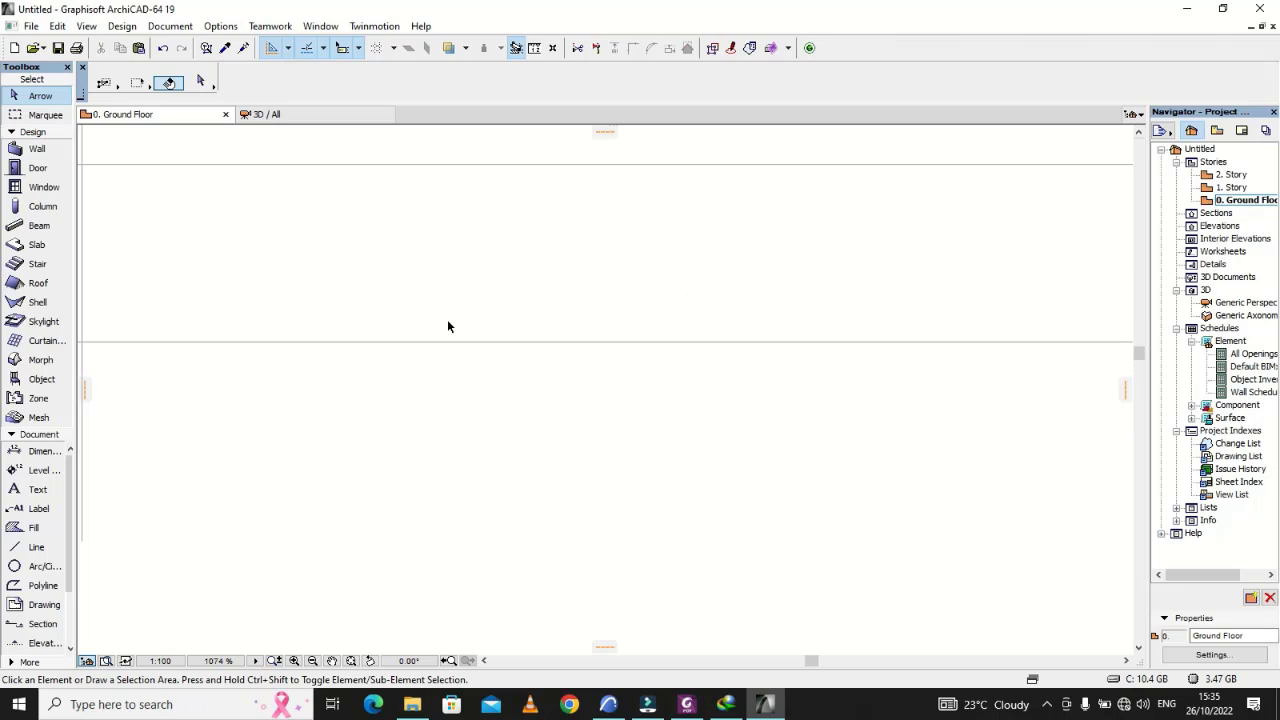
Draw a 30 long vertical line downward from the beam's second horizontal line in the left span
scroll(515, 330, "down", 3)
scroll(625, 290, "up", 2)
scroll(670, 290, "down", 2)
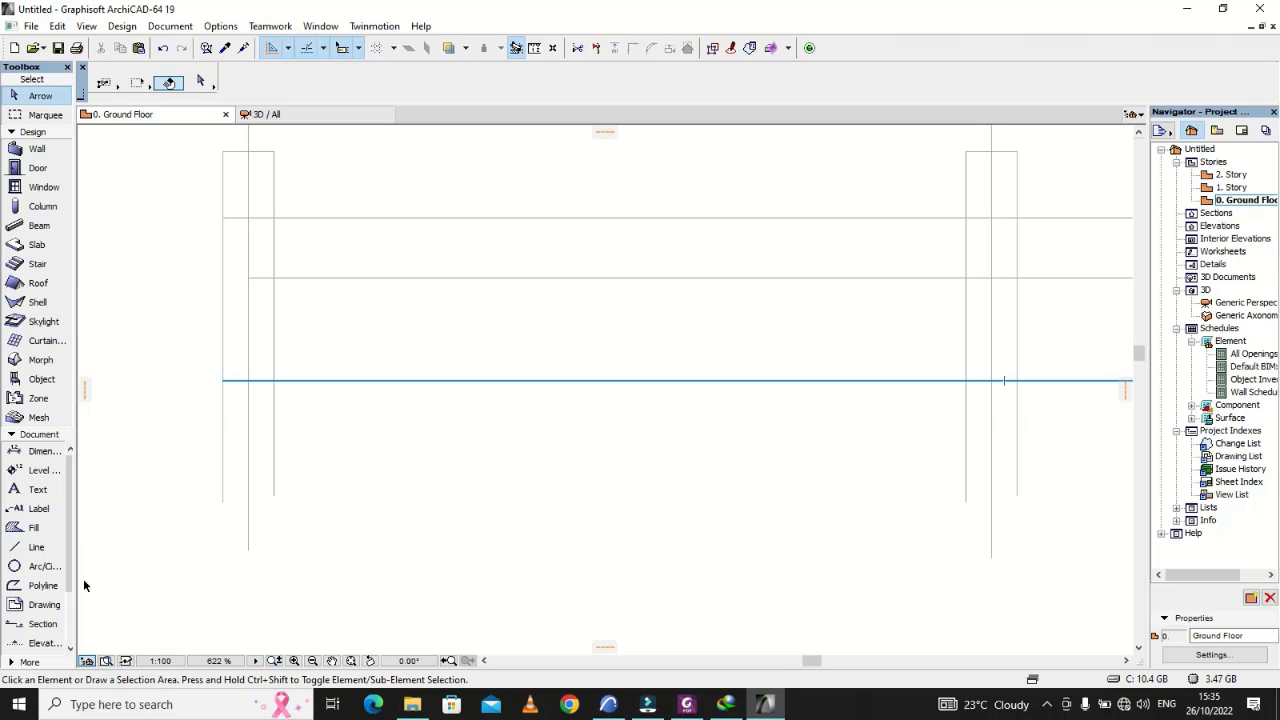
left_click(36, 547)
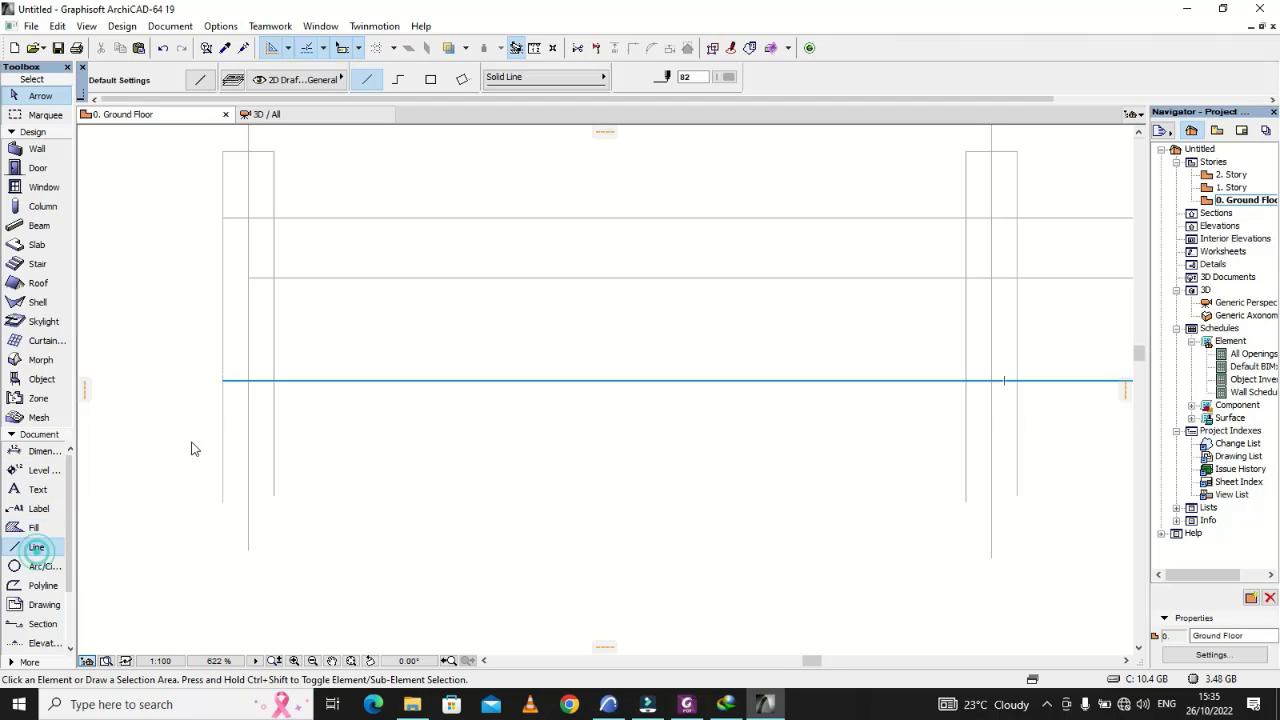
scroll(615, 272, "up", 3)
left_click(620, 257)
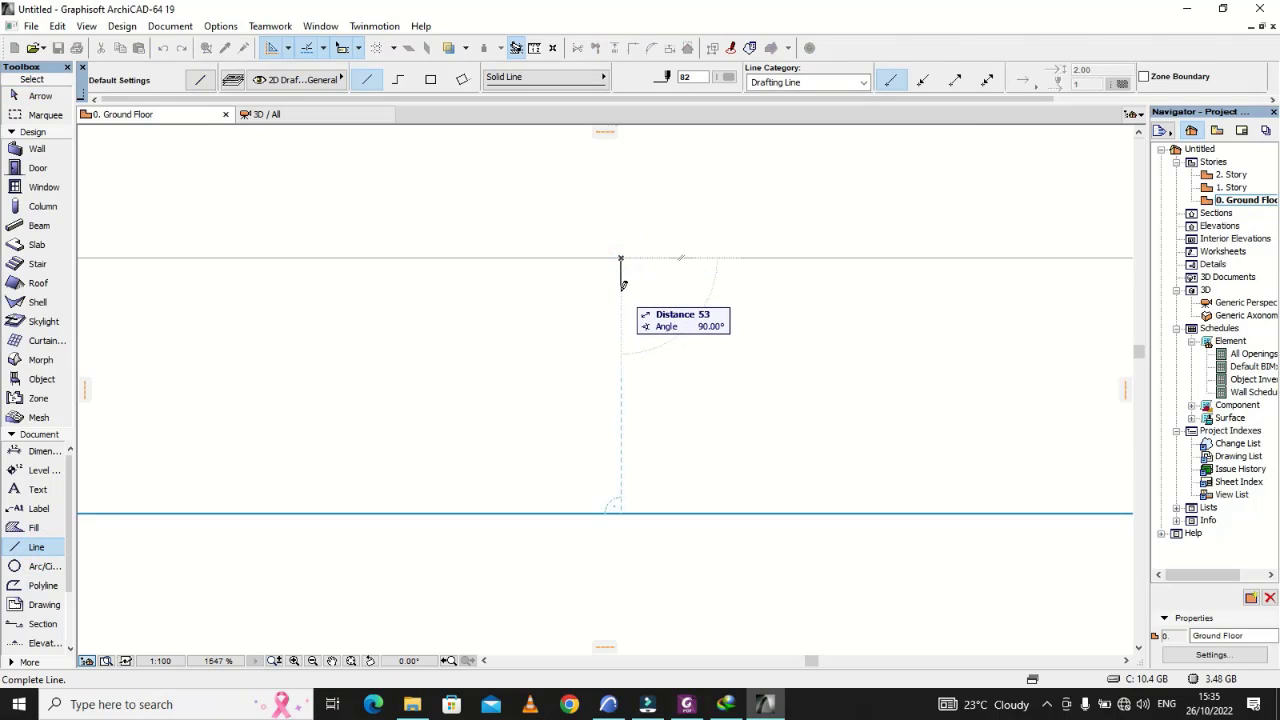
type("300")
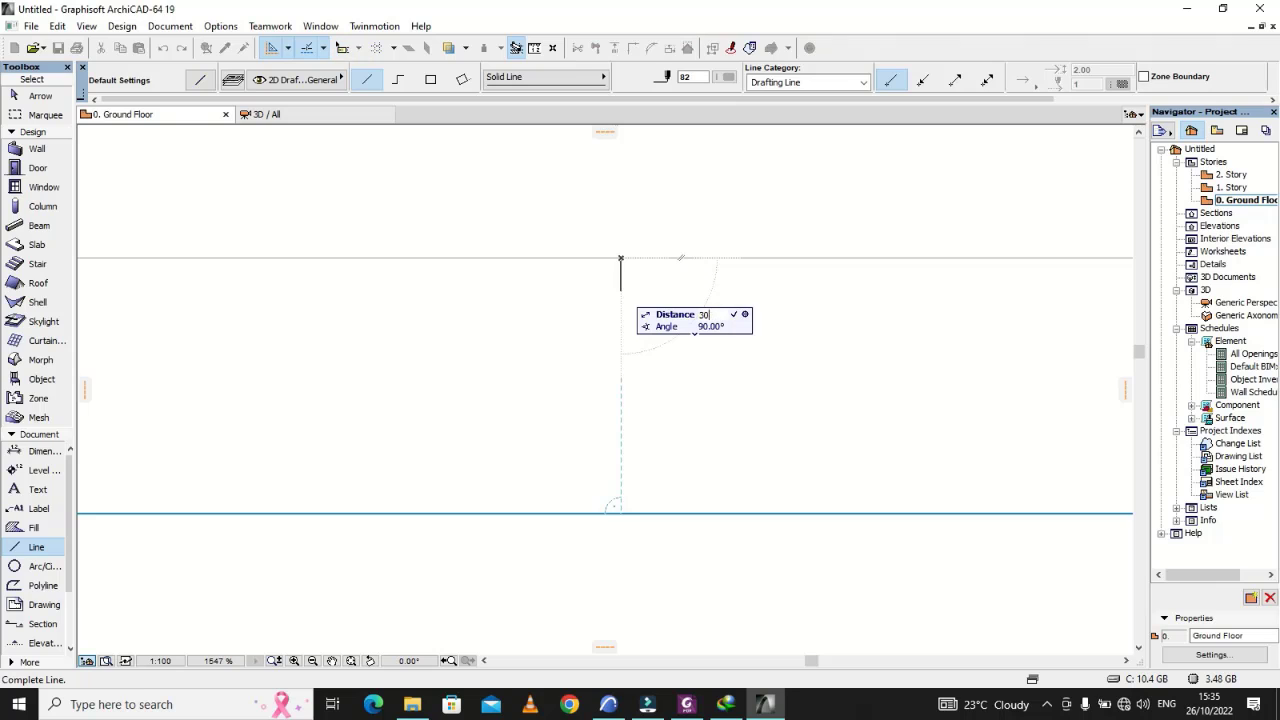
key("Return")
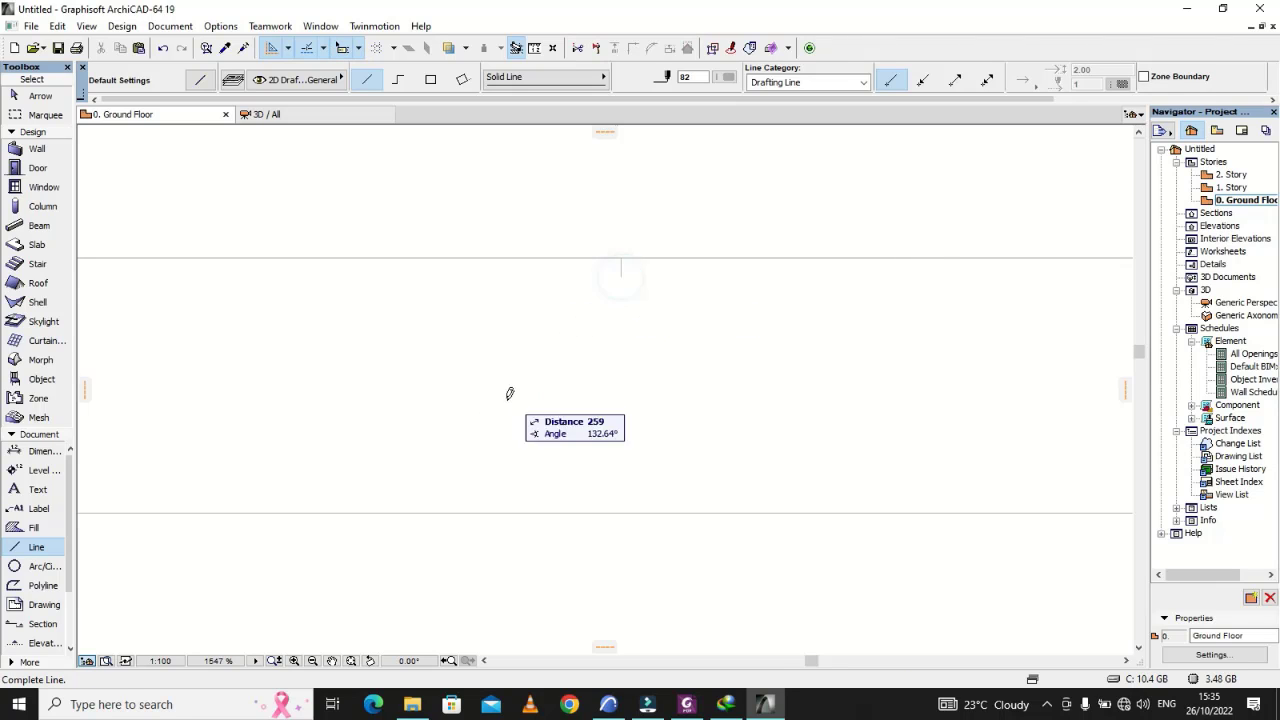
Draw a horizontal line from the short vertical line's lower end to beyond the right support
scroll(509, 394, "down", 6)
left_click(524, 376)
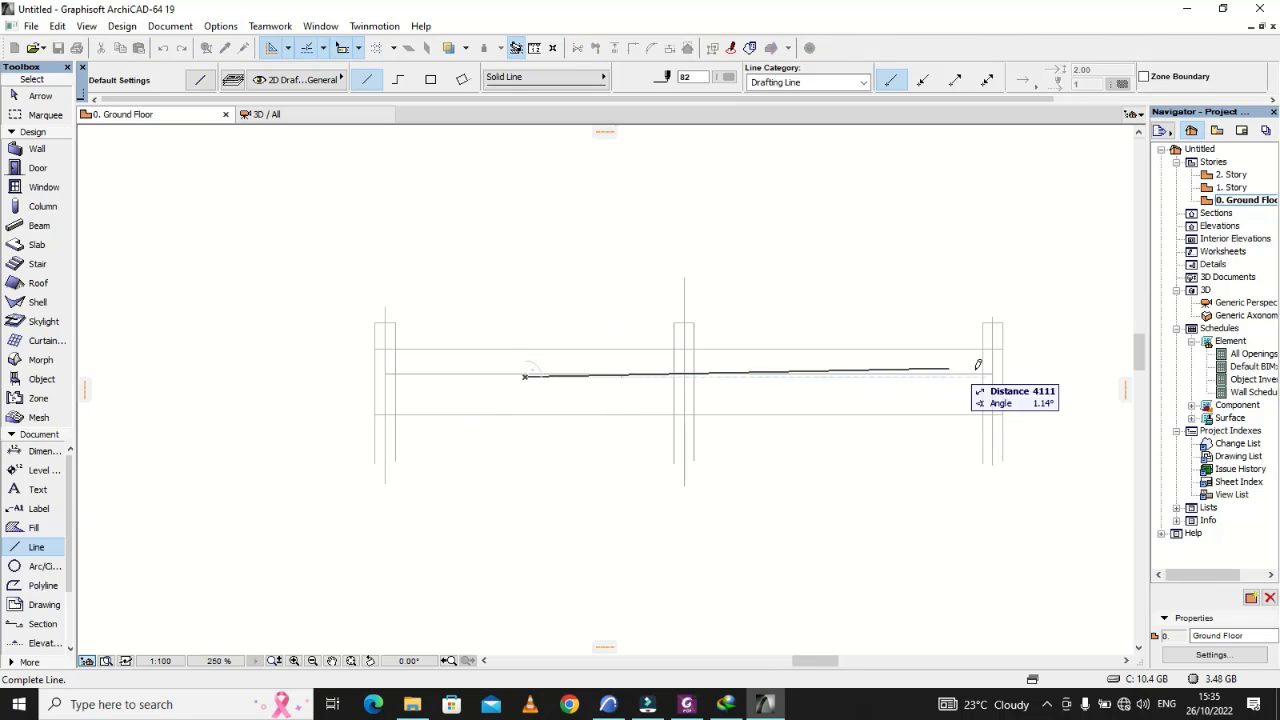
left_click(1047, 375)
scroll(495, 447, "up", 4)
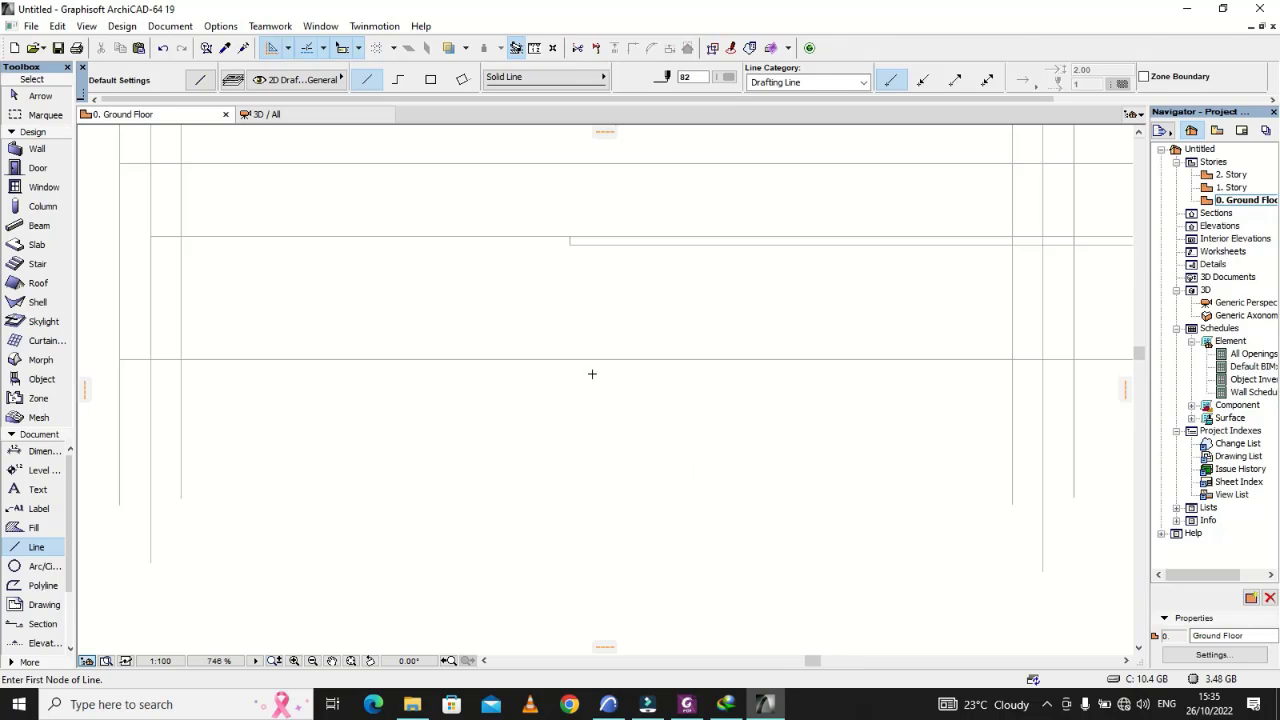
Draw a short vertical line up from the beam's lowest line, and a horizontal line from its upper end past the right support
left_click(573, 360)
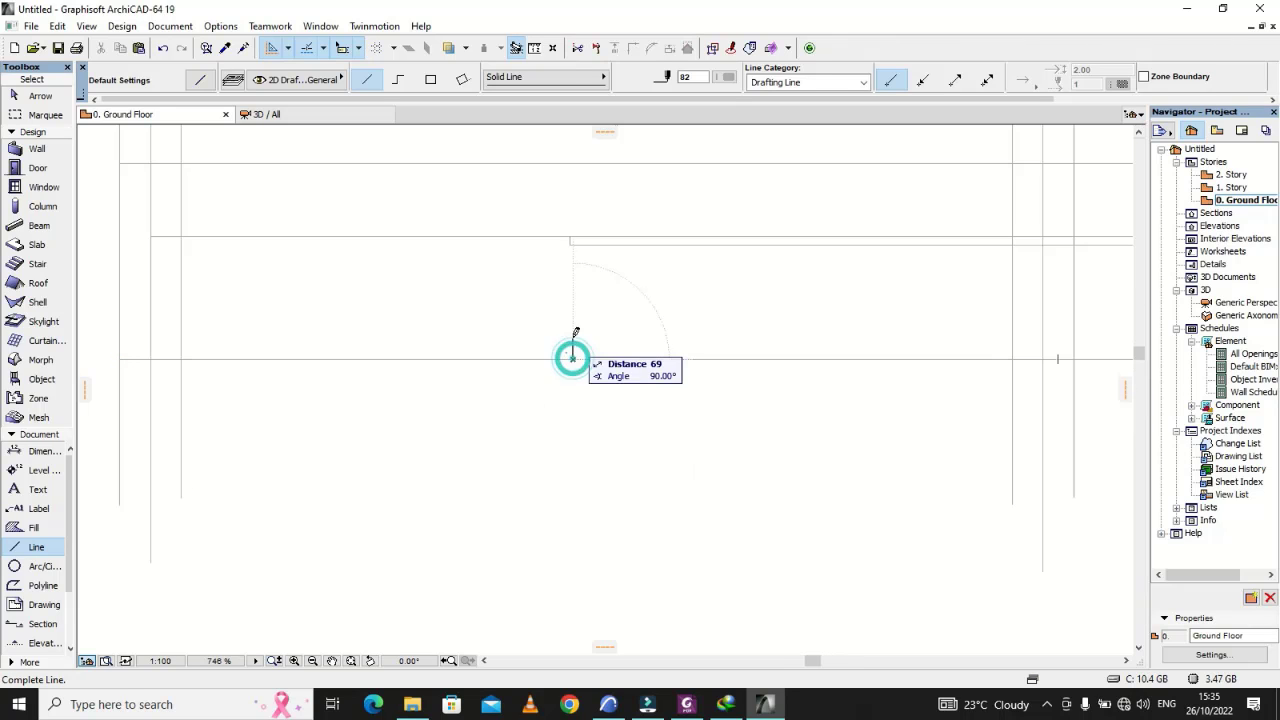
left_click(572, 349)
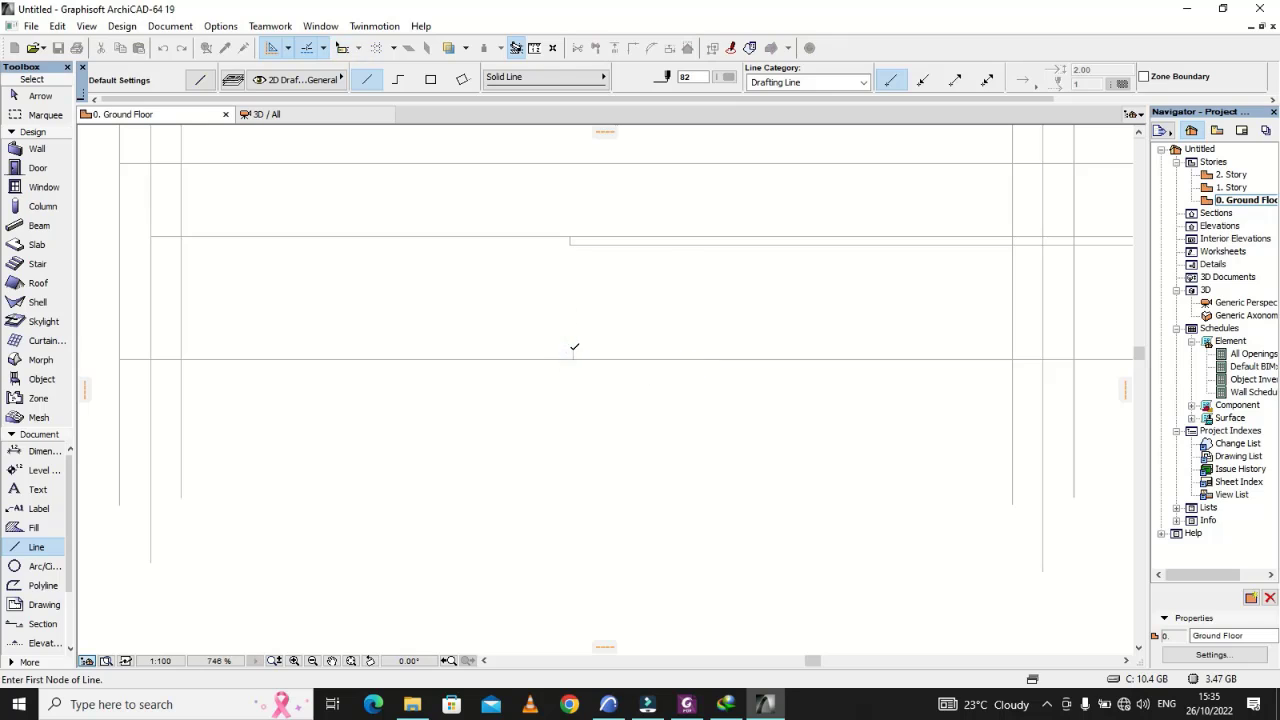
left_click(572, 349)
scroll(733, 471, "down", 5)
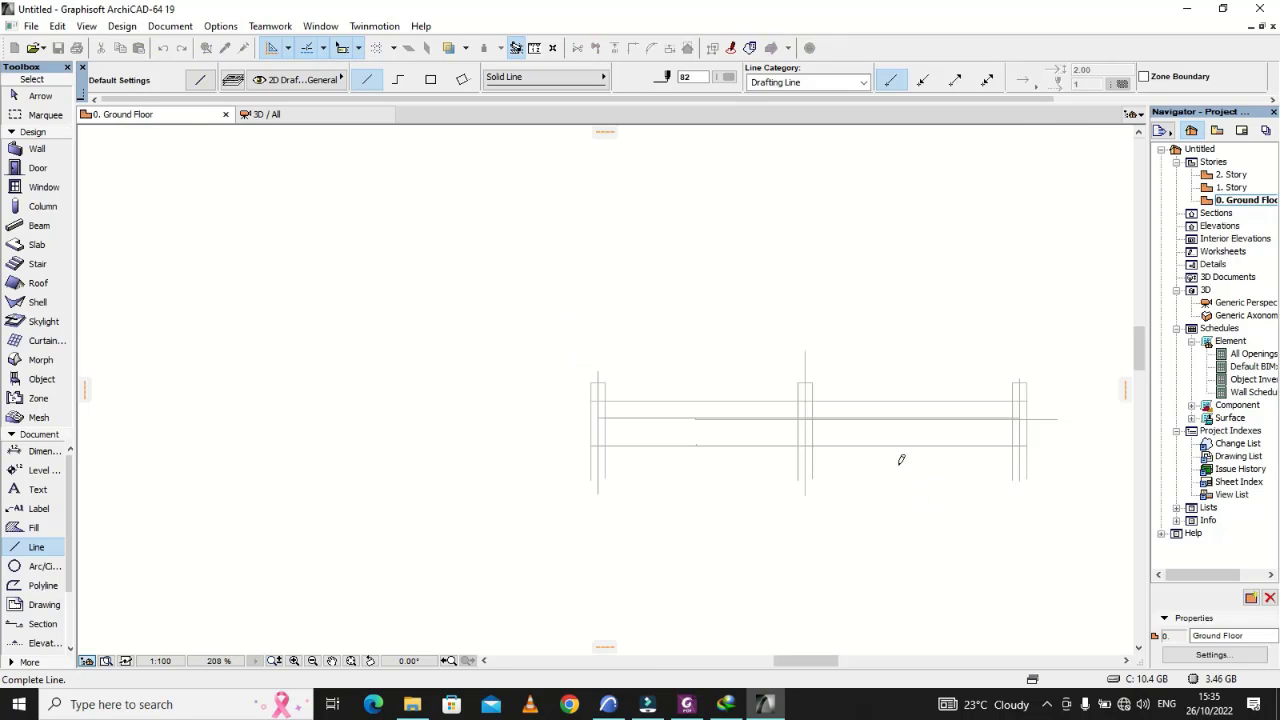
left_click(1083, 440)
key("Escape")
Stretch the left ends of both inner horizontal bar lines to beyond the left support's outer edge
scroll(757, 443, "up", 2)
left_click(755, 443)
left_click(700, 443)
left_click(478, 442)
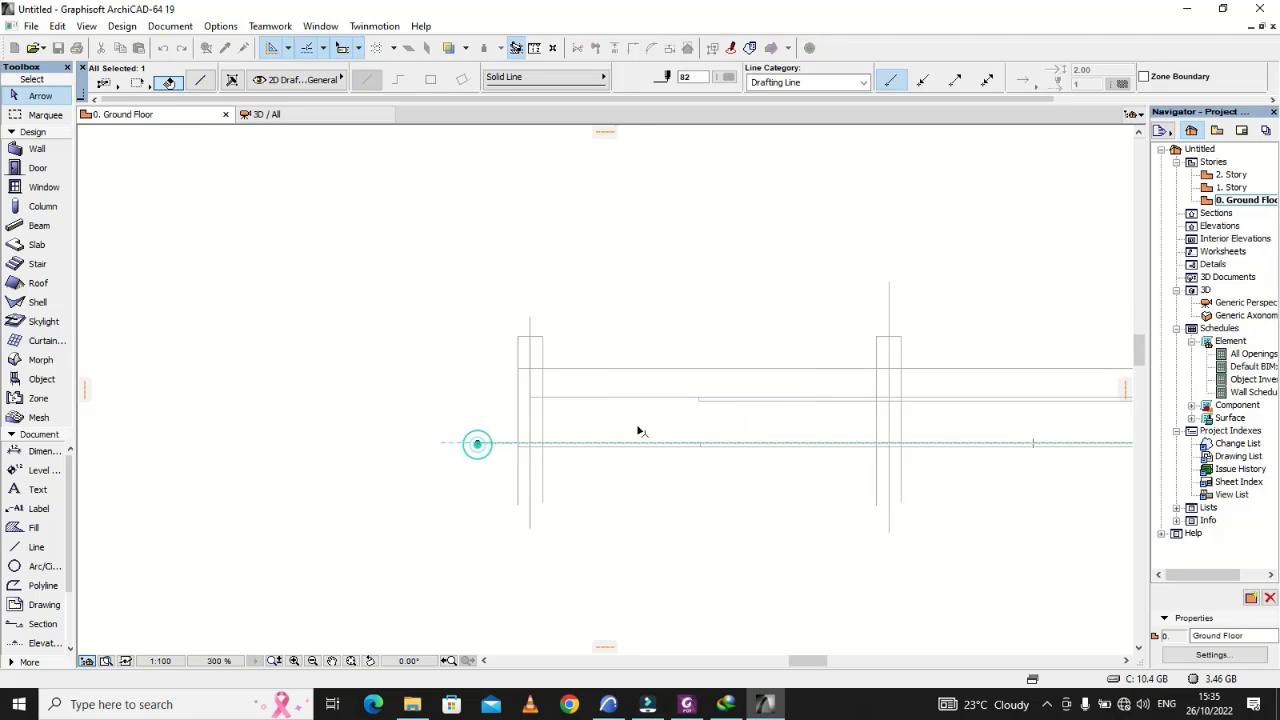
left_click(730, 400)
left_click(698, 400)
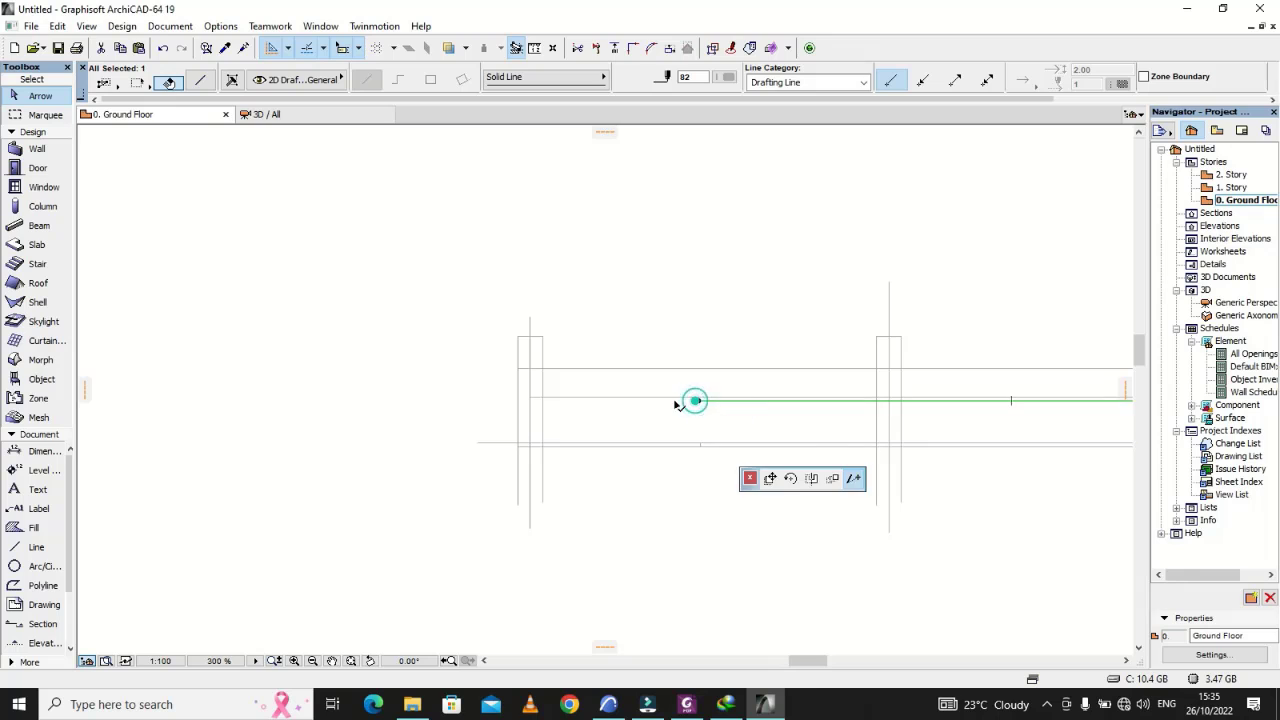
left_click(462, 400)
left_click(700, 546)
Delete the two short vertical offset lines in the left span
scroll(640, 500, "up", 10)
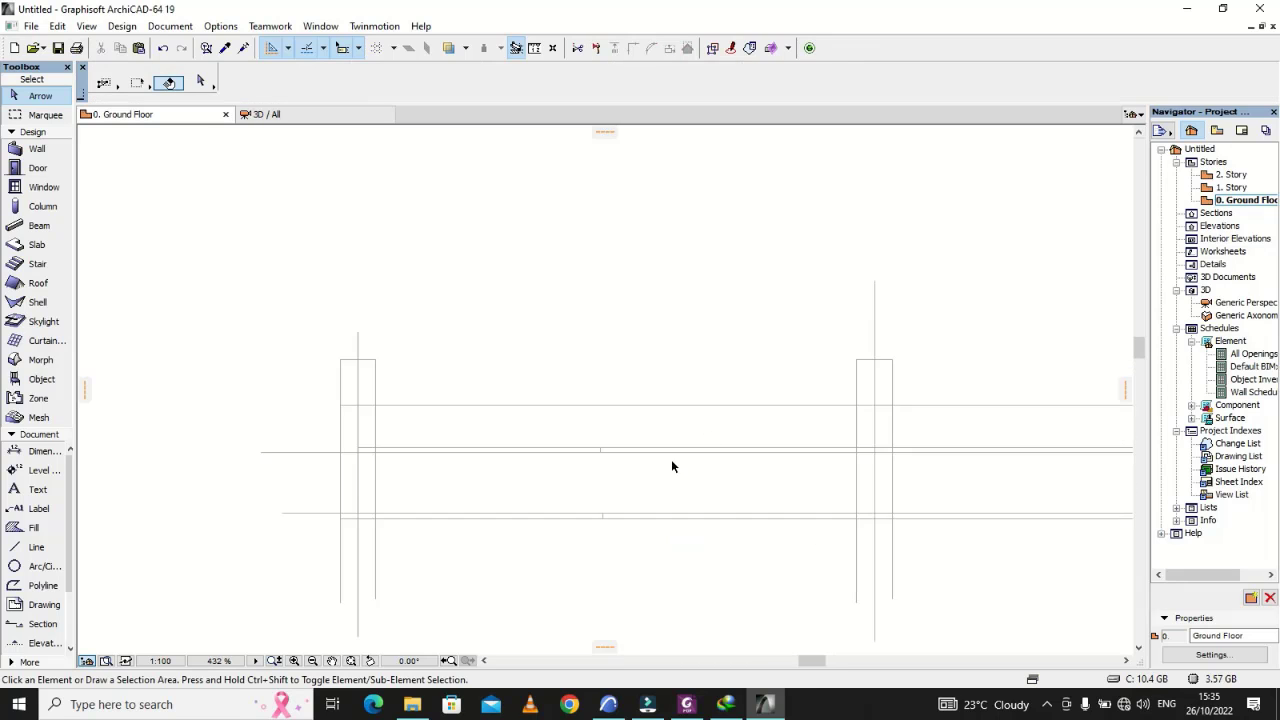
left_click(522, 576)
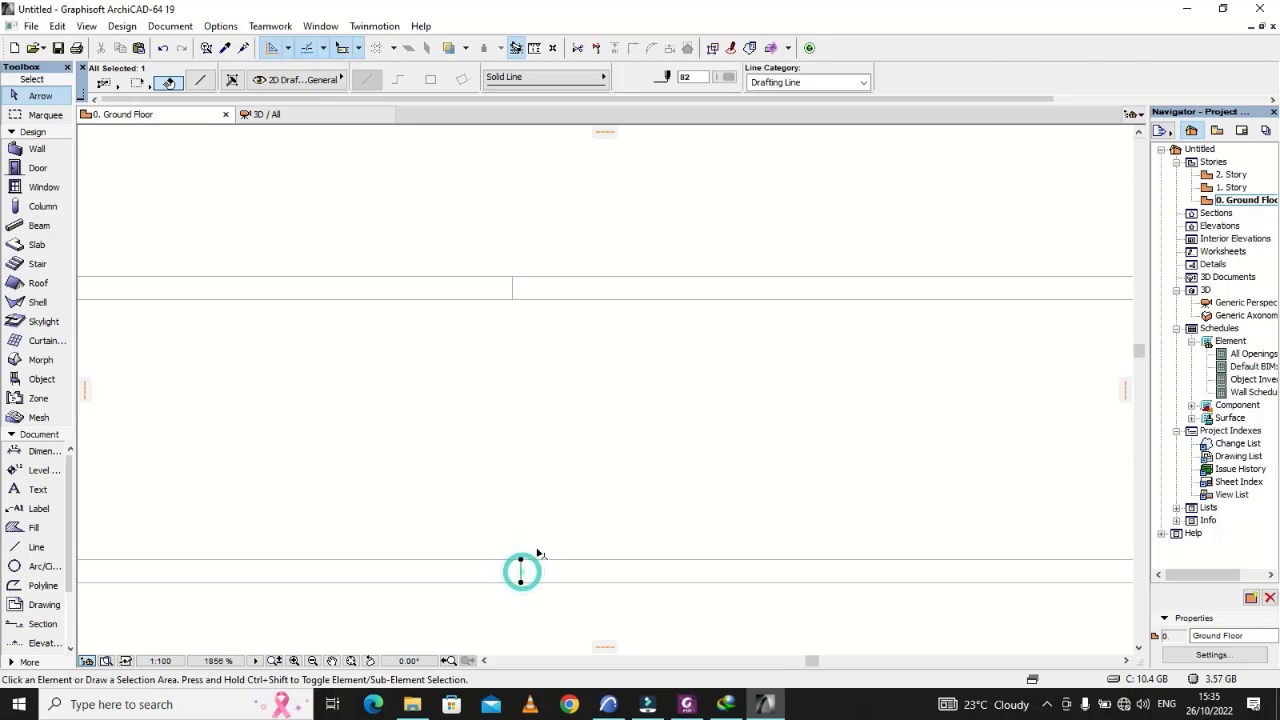
left_click(537, 543)
left_click(513, 287)
left_click(537, 371)
scroll(537, 371, "down", 12)
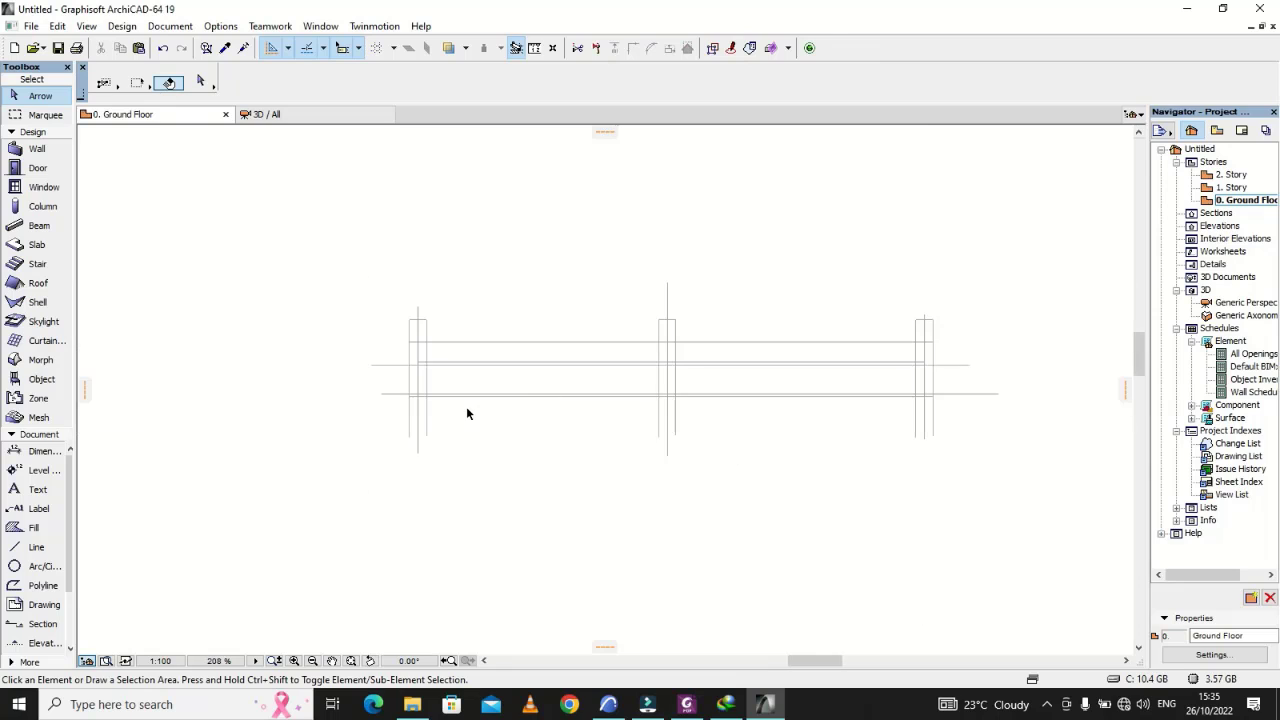
Draw a vertical line between the two inner horizontal bar lines, just right of the left support
scroll(466, 406, "up", 5)
scroll(674, 418, "down", 5)
scroll(550, 415, "up", 5)
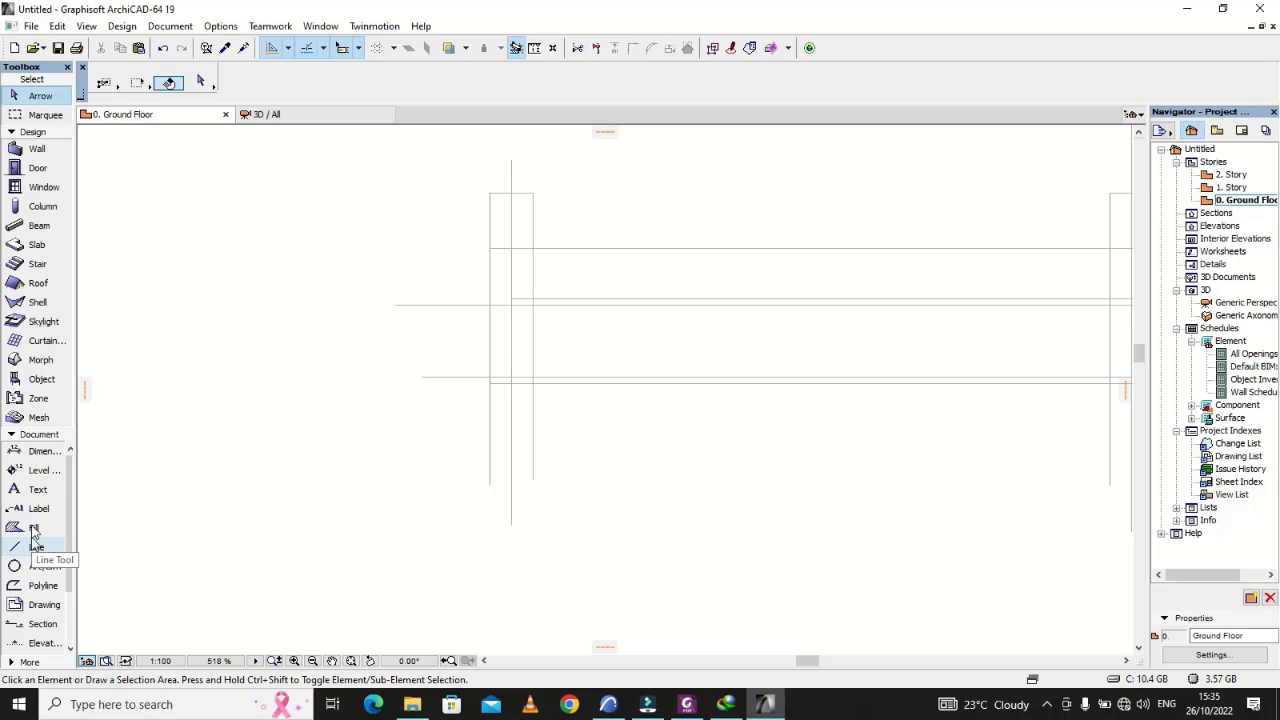
scroll(623, 345, "up", 5)
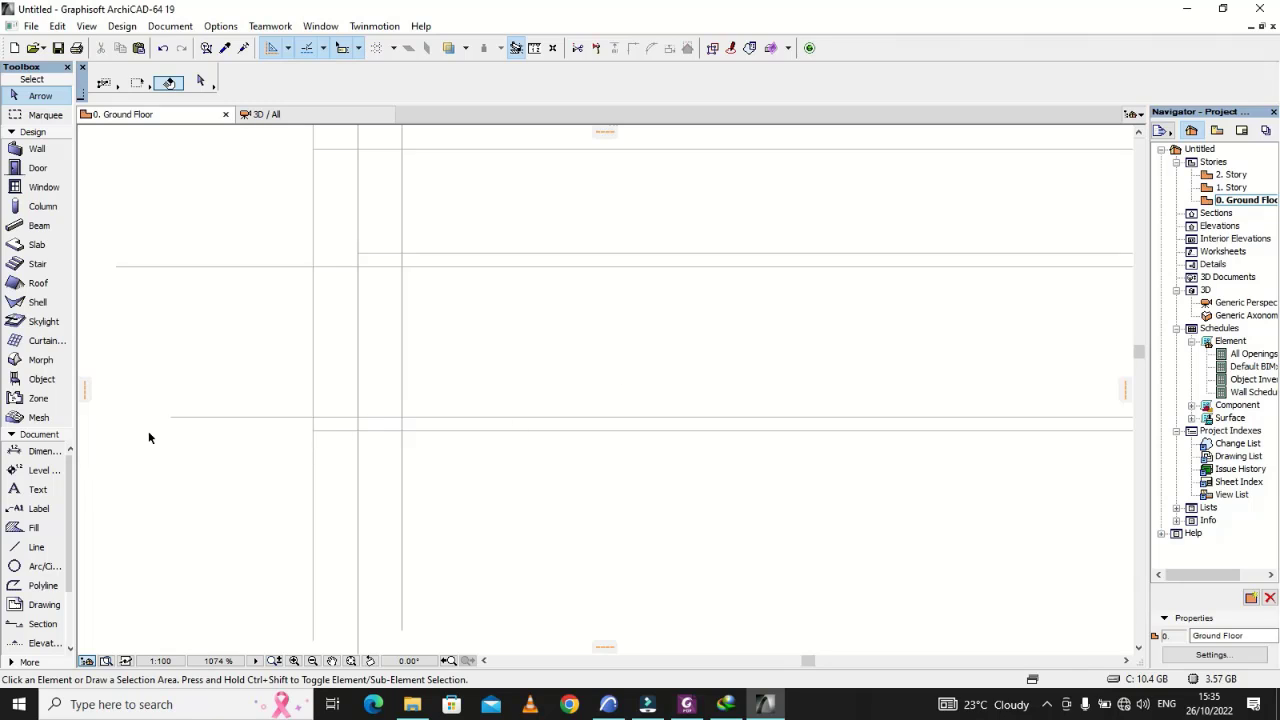
left_click(36, 549)
scroll(549, 493, "down", 4)
scroll(446, 479, "down", 2)
scroll(450, 474, "up", 1)
scroll(454, 471, "down", 1)
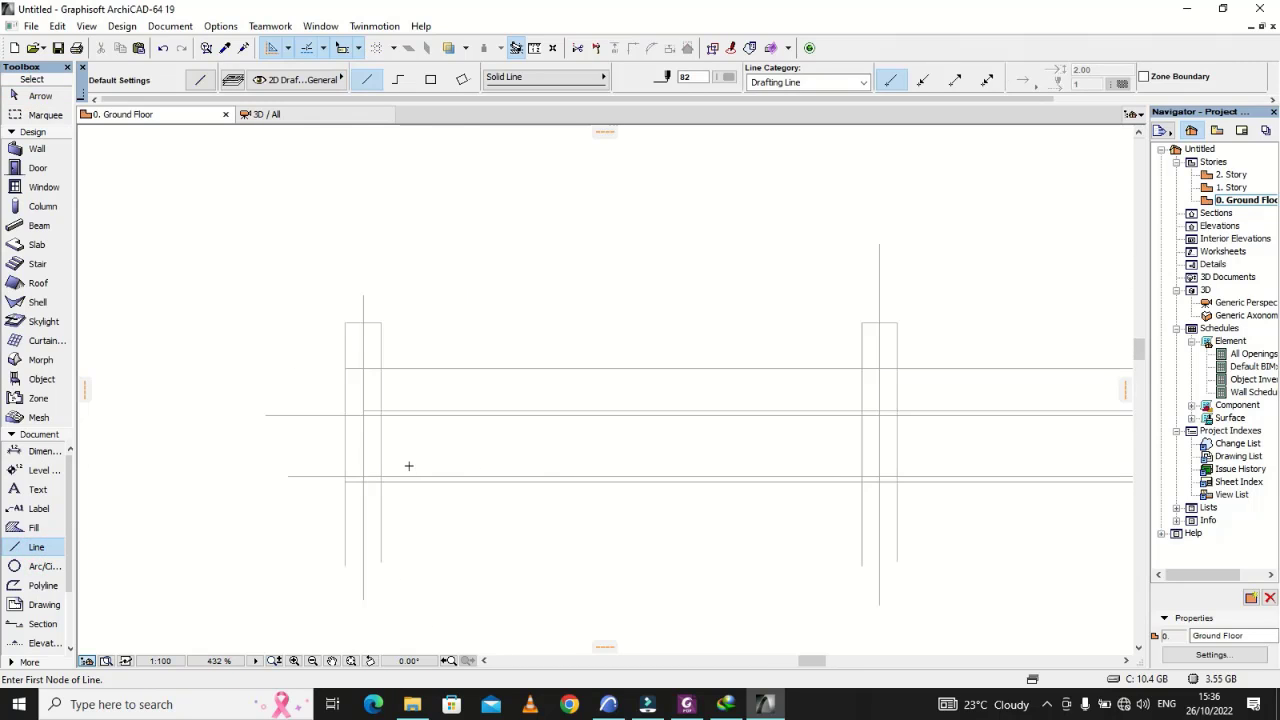
scroll(408, 466, "down", 1)
scroll(404, 466, "up", 2)
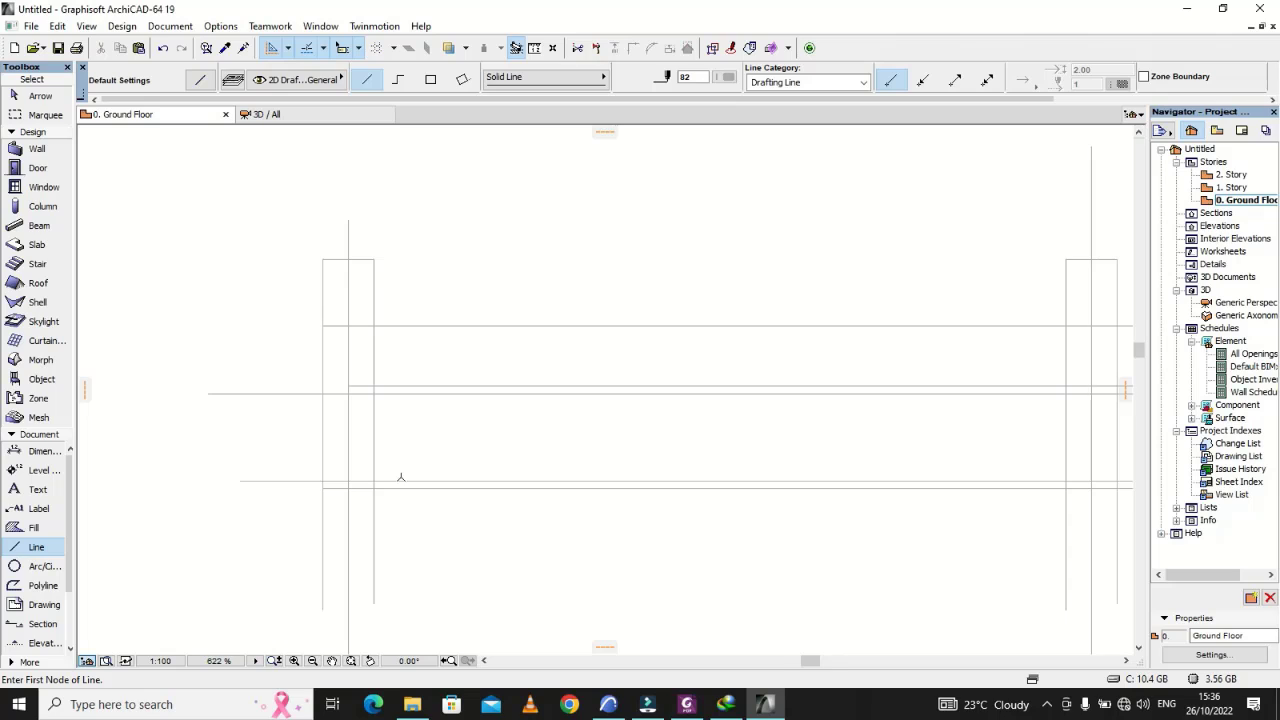
scroll(401, 477, "up", 2)
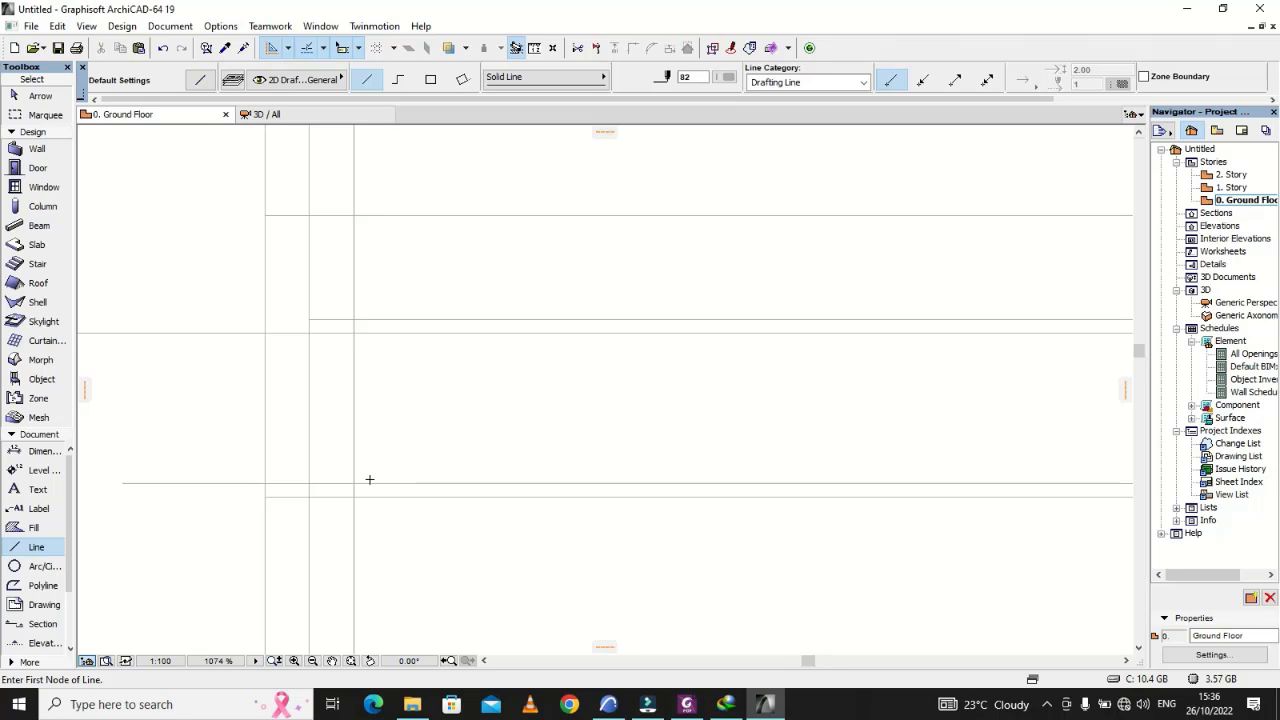
scroll(386, 493, "down", 4)
scroll(300, 458, "down", 3)
scroll(346, 471, "up", 6)
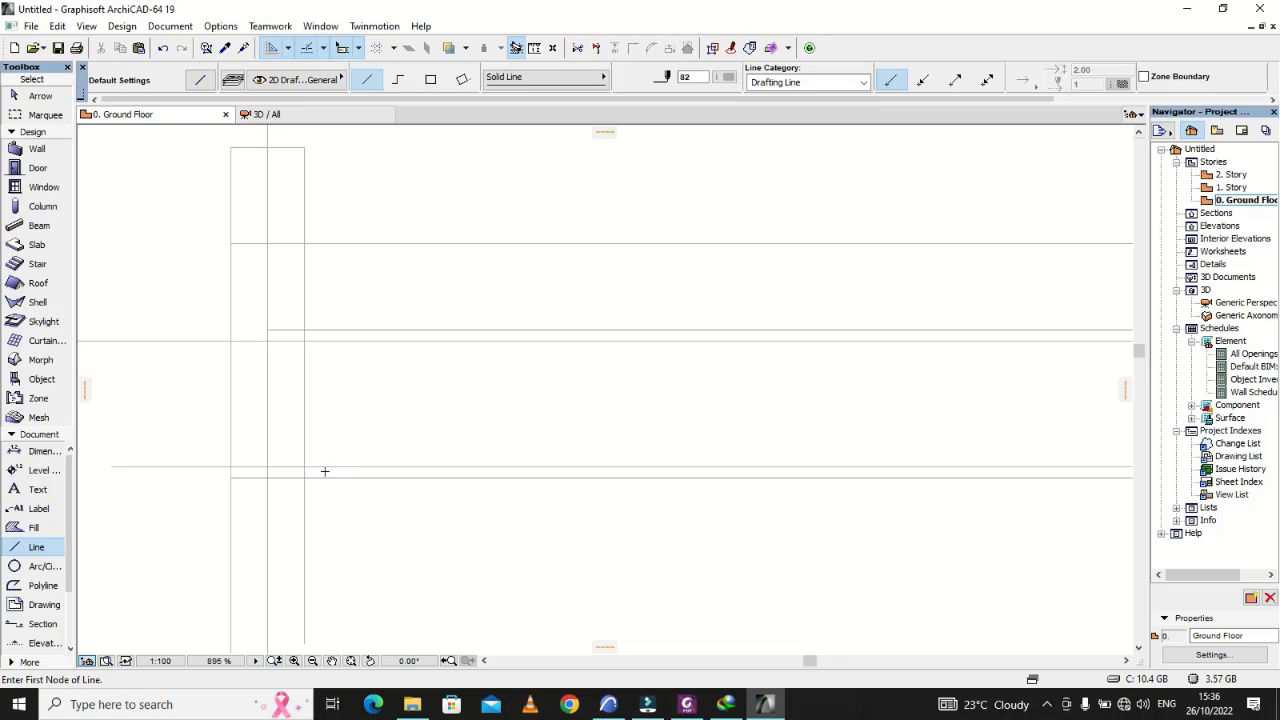
scroll(322, 468, "down", 1)
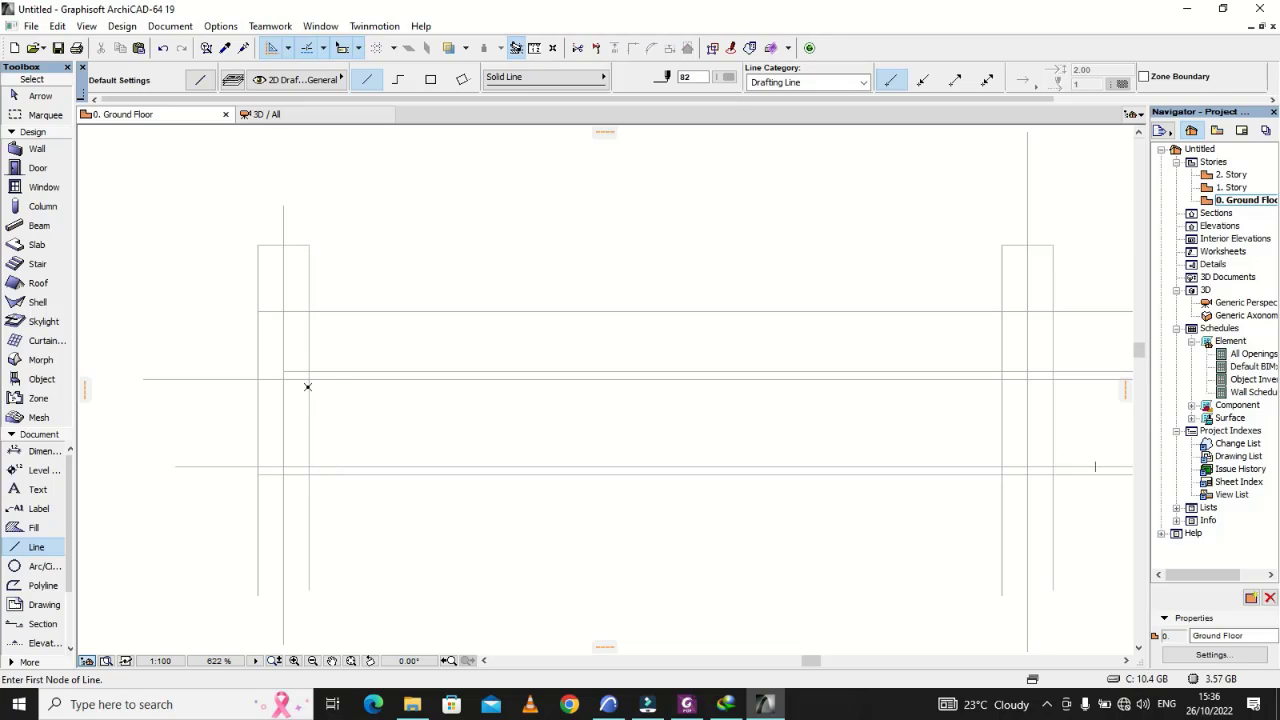
left_click(335, 381)
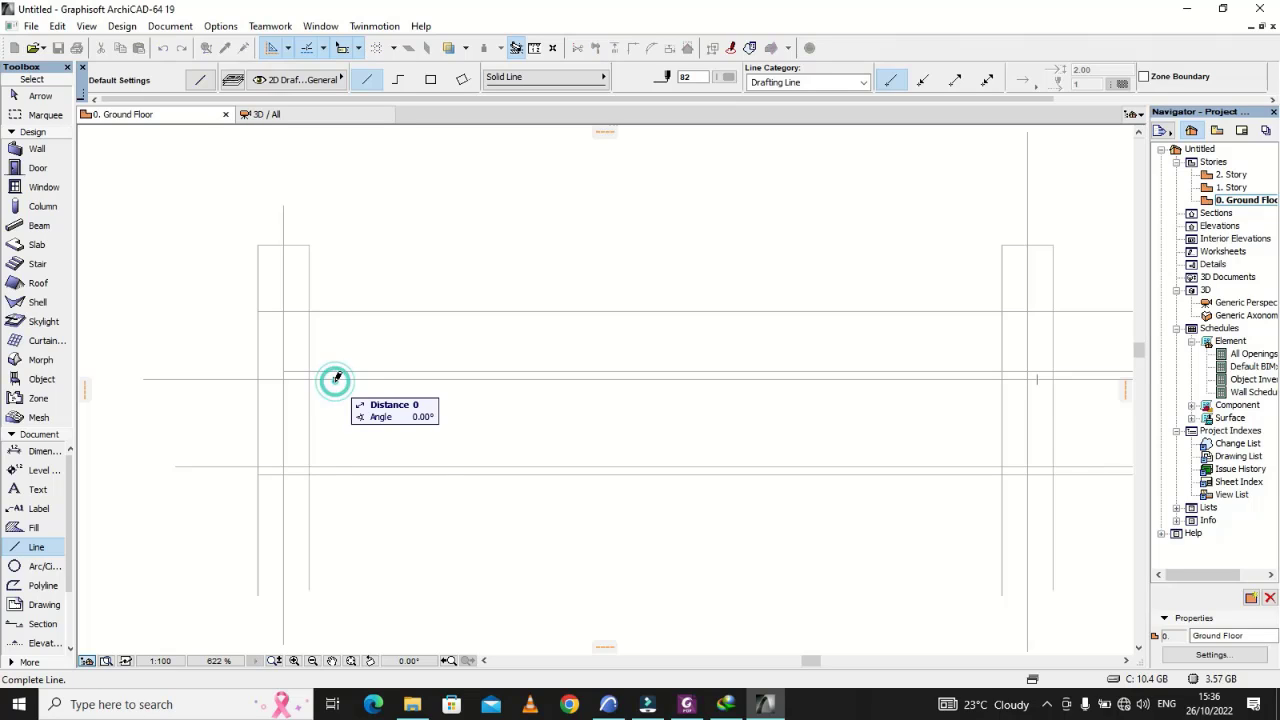
left_click(337, 461)
Draw one vertical line on each side of the middle support, joining the two inner bar lines, the right one 340 long
scroll(282, 445, "down", 3)
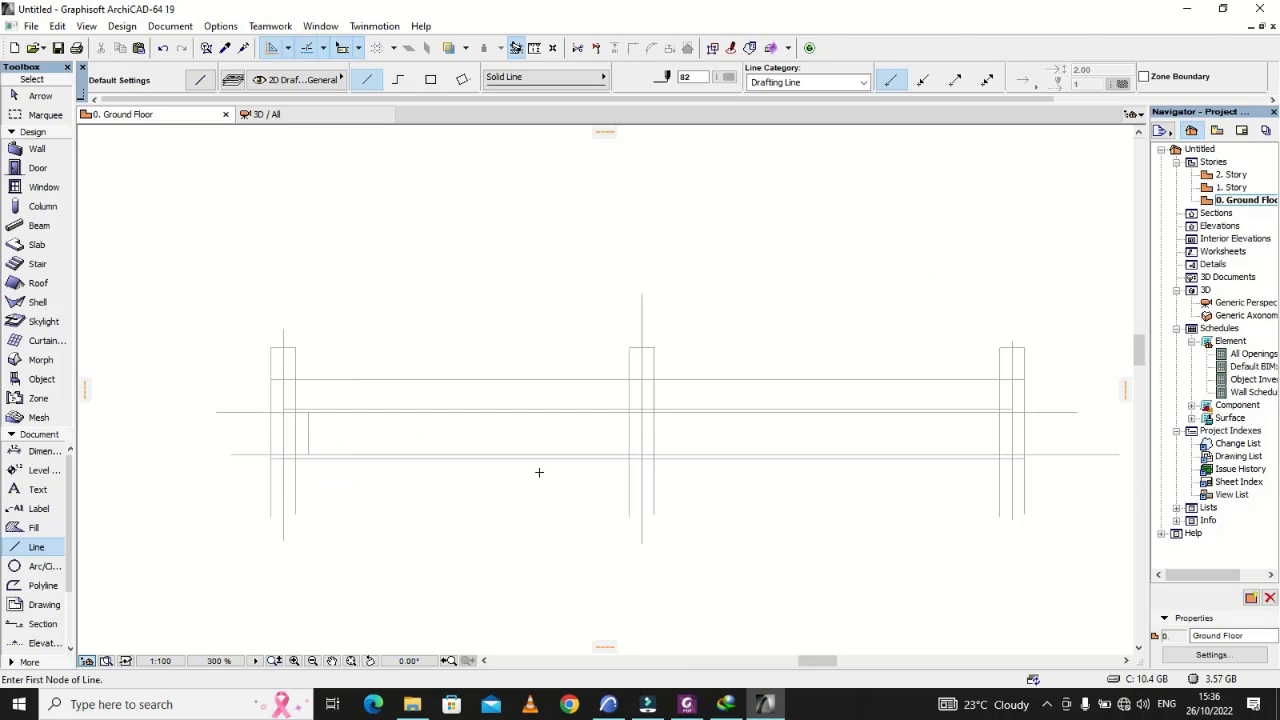
scroll(560, 466, "up", 4)
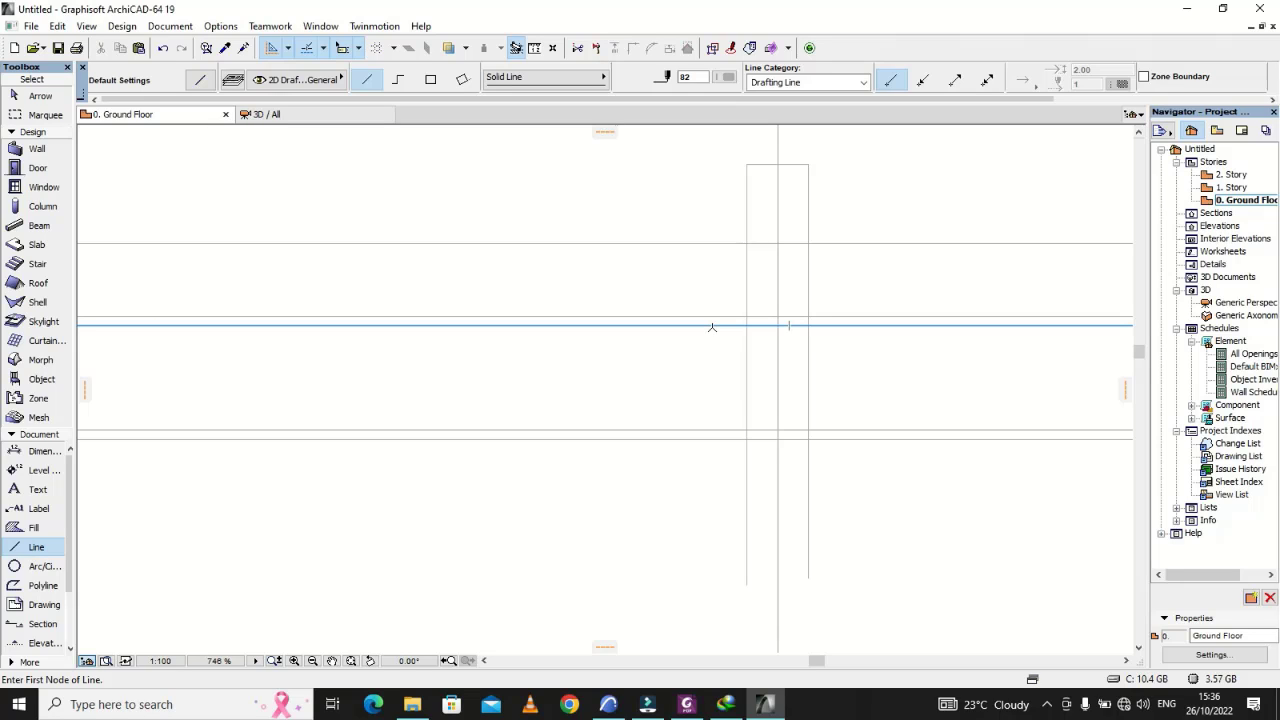
left_click(712, 326)
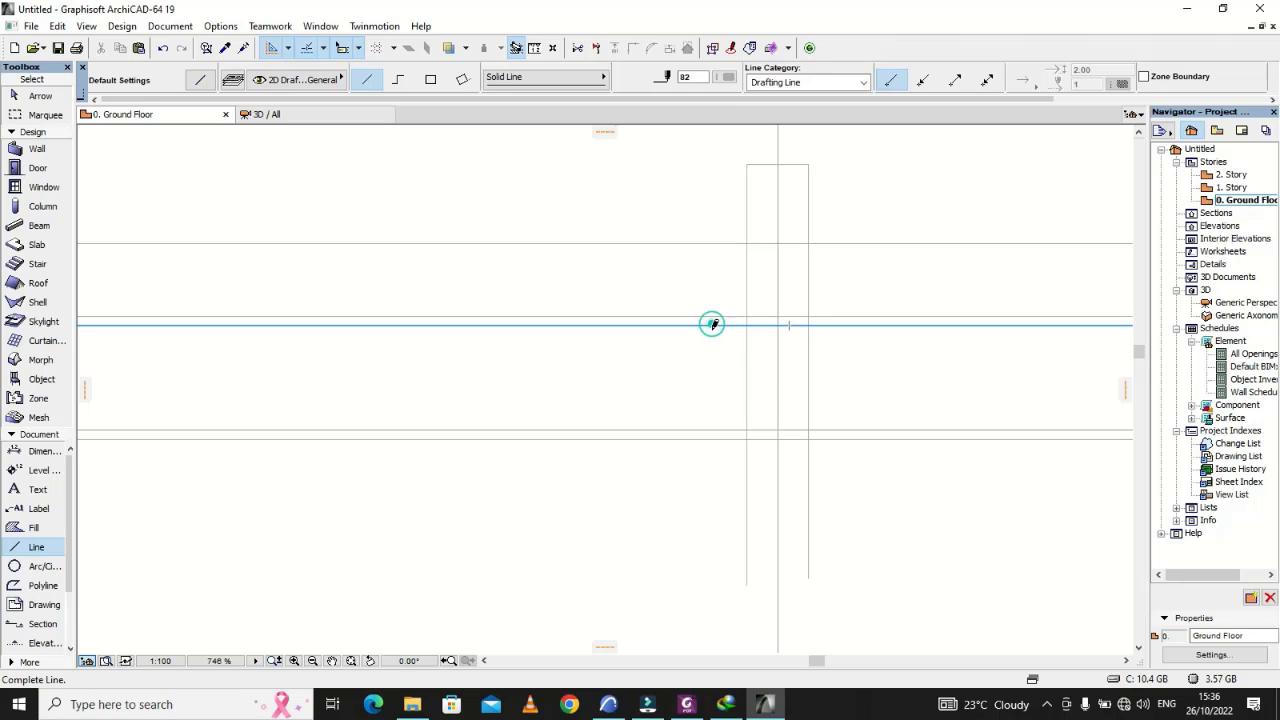
left_click(712, 424)
scroll(537, 380, "down", 3)
scroll(721, 394, "up", 3)
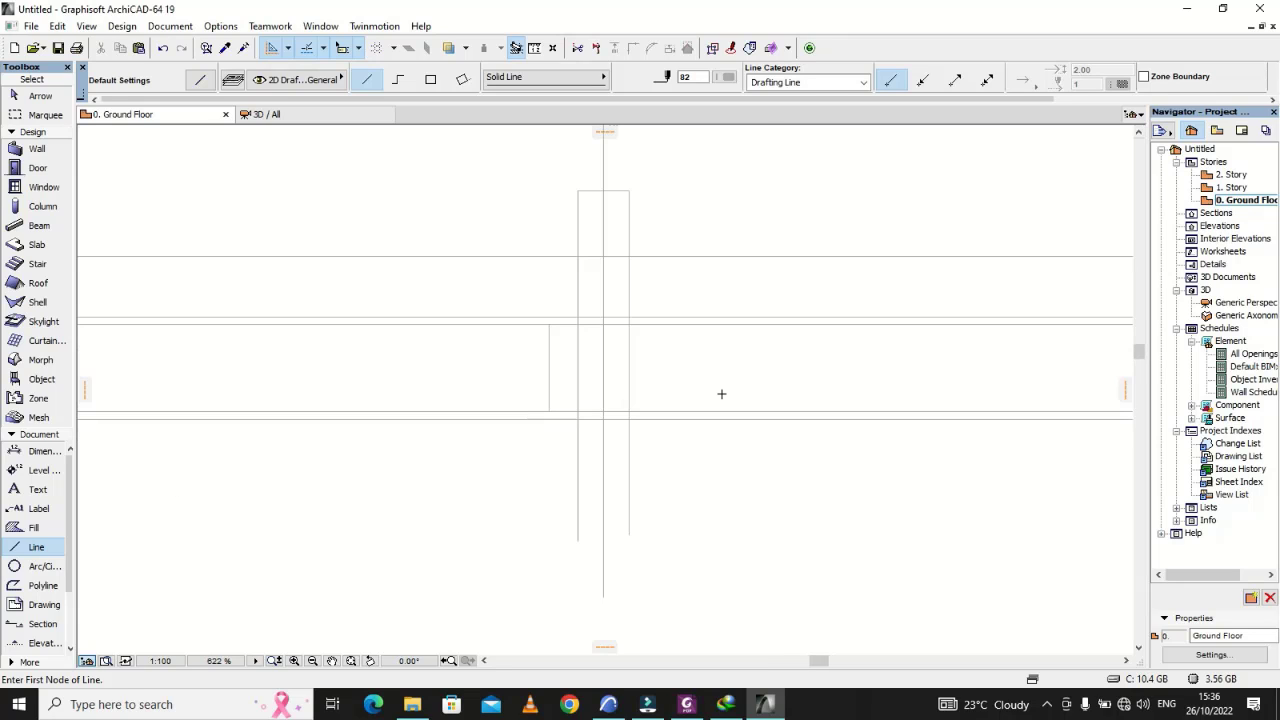
left_click(664, 324)
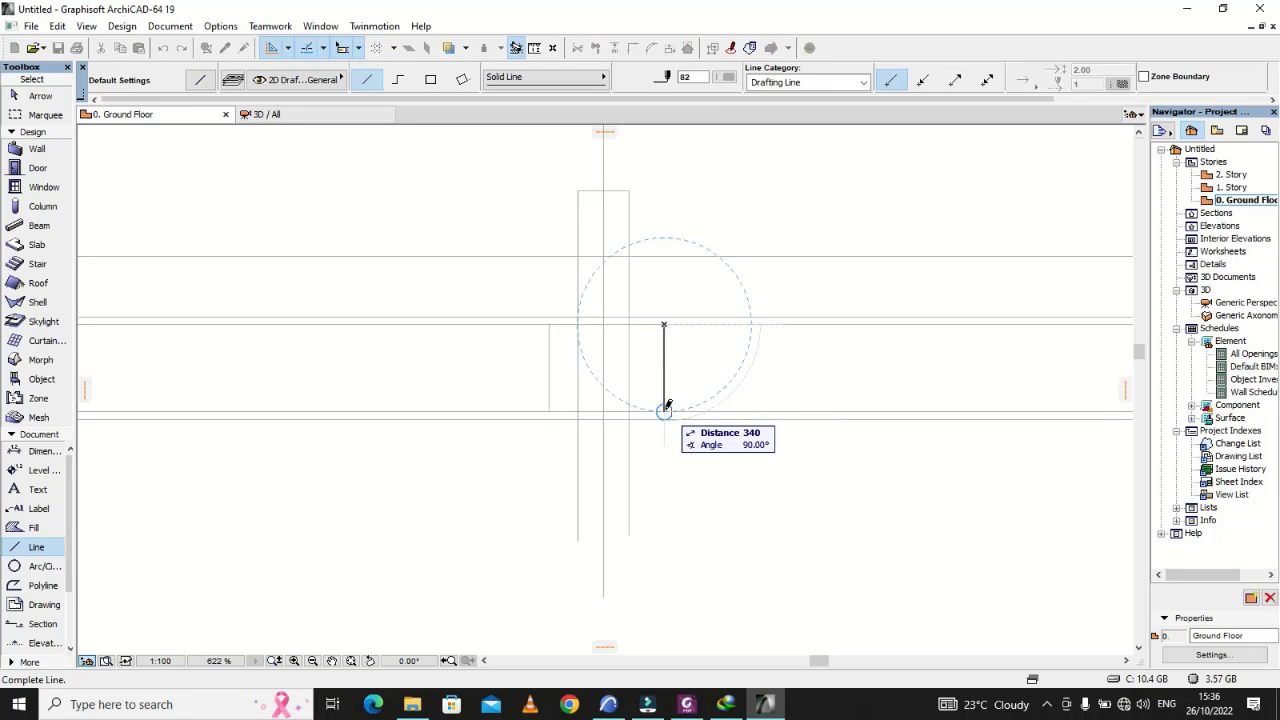
left_click(665, 407)
Draw a vertical line between the two inner bar lines, just left of the right support
scroll(485, 407, "down", 2)
scroll(860, 394, "up", 4)
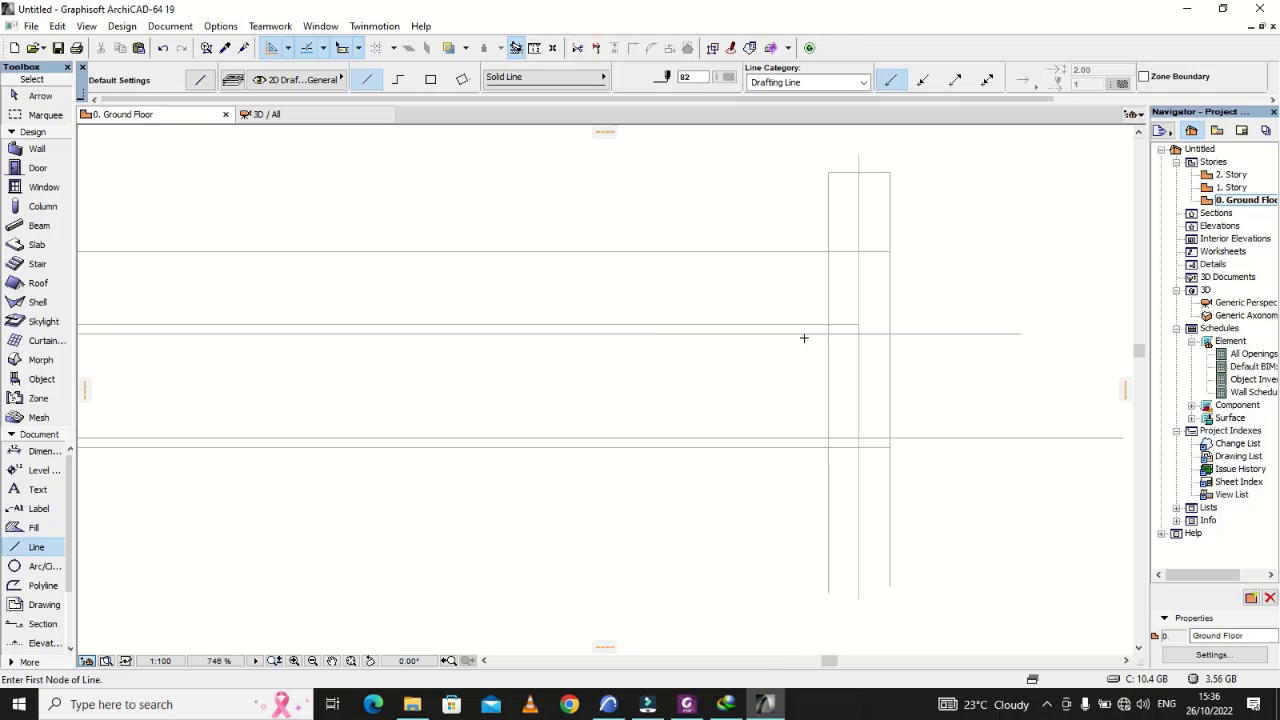
left_click(788, 334)
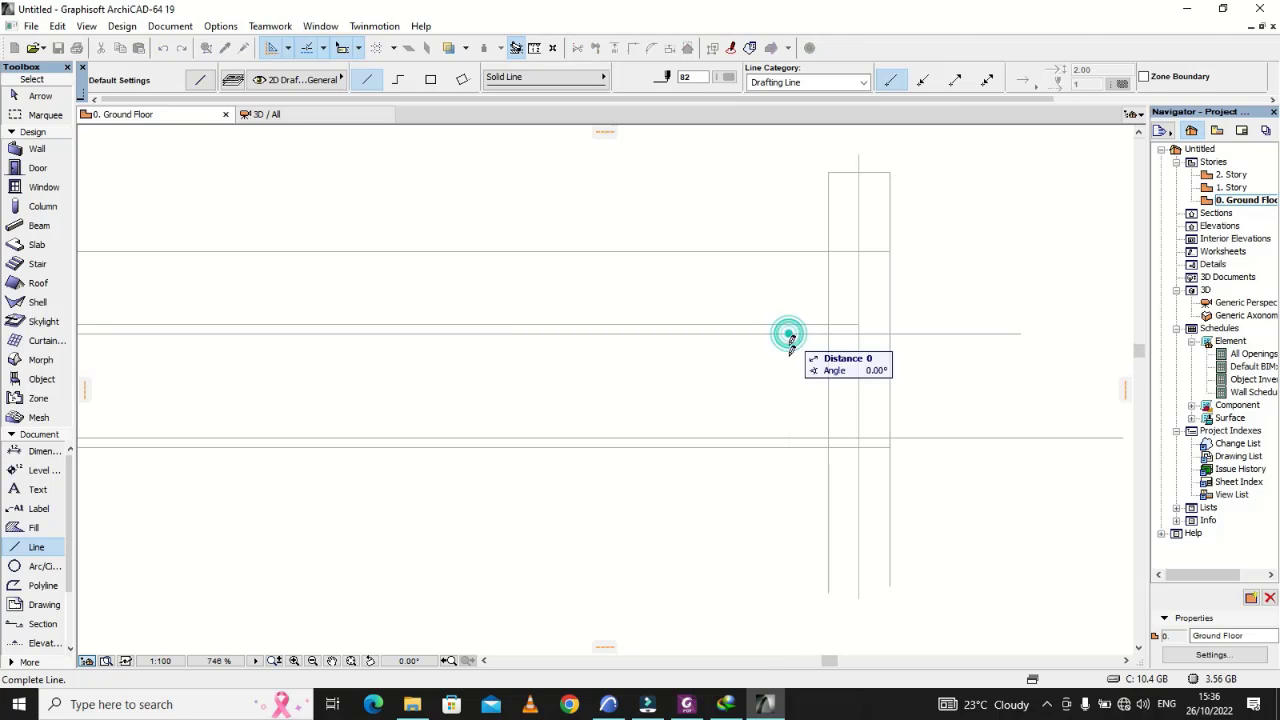
left_click(790, 432)
Draw a horizontal line at mid-height across the left span, connecting the midpoints of its two end vertical lines
scroll(934, 391, "down", 4)
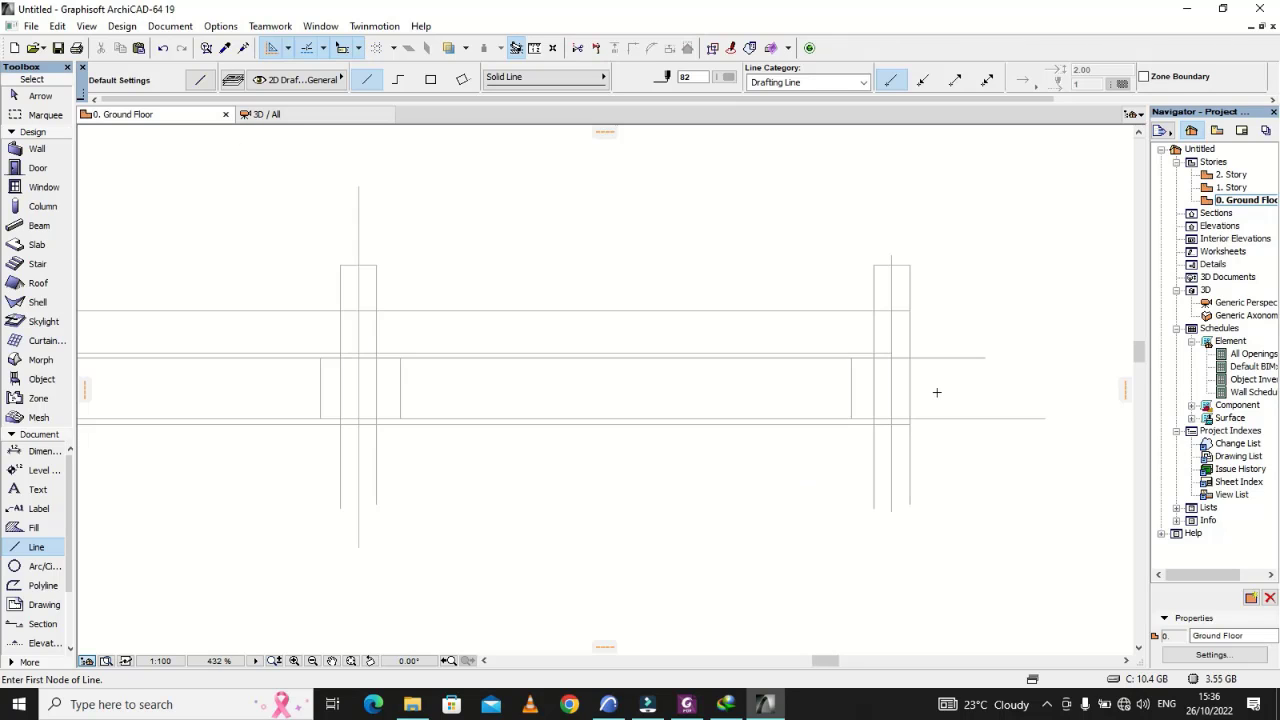
scroll(557, 394, "up", 3)
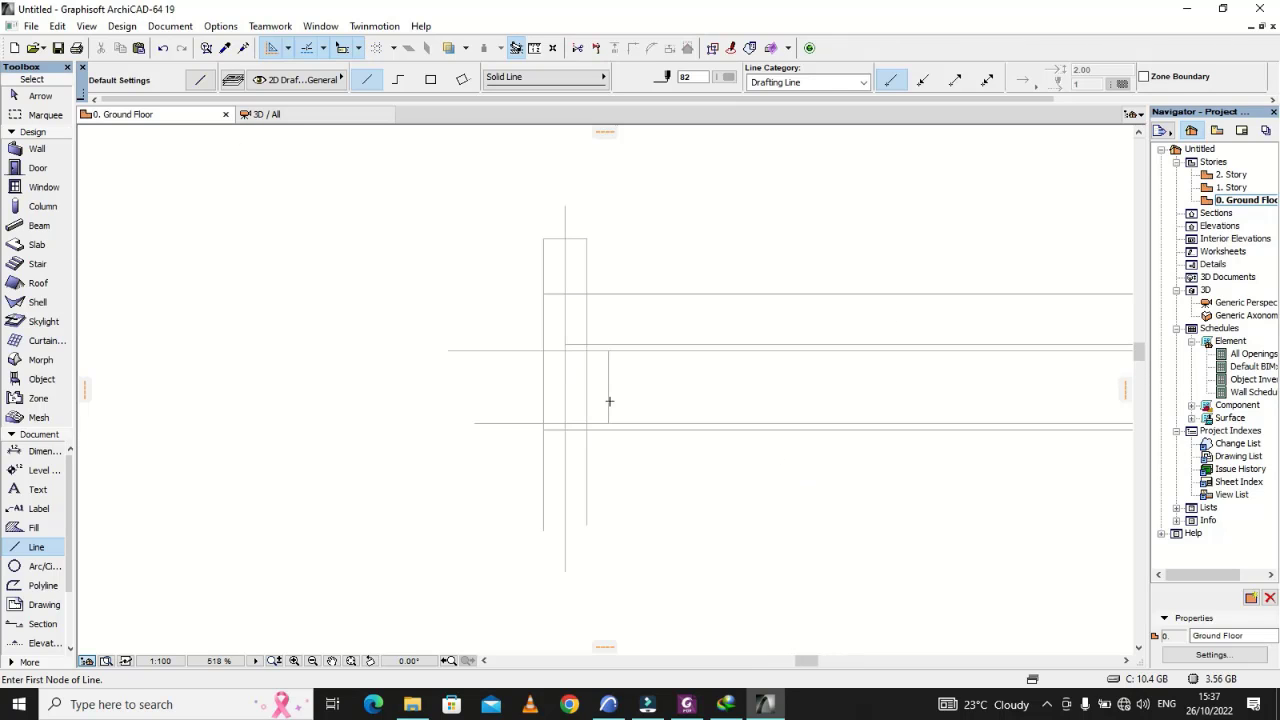
left_click(609, 382)
scroll(534, 397, "down", 2)
scroll(737, 397, "up", 3)
left_click(728, 405)
Draw a horizontal line at mid-height across the right span, connecting the midpoints of its two end vertical lines
scroll(597, 406, "down", 4)
scroll(617, 409, "up", 4)
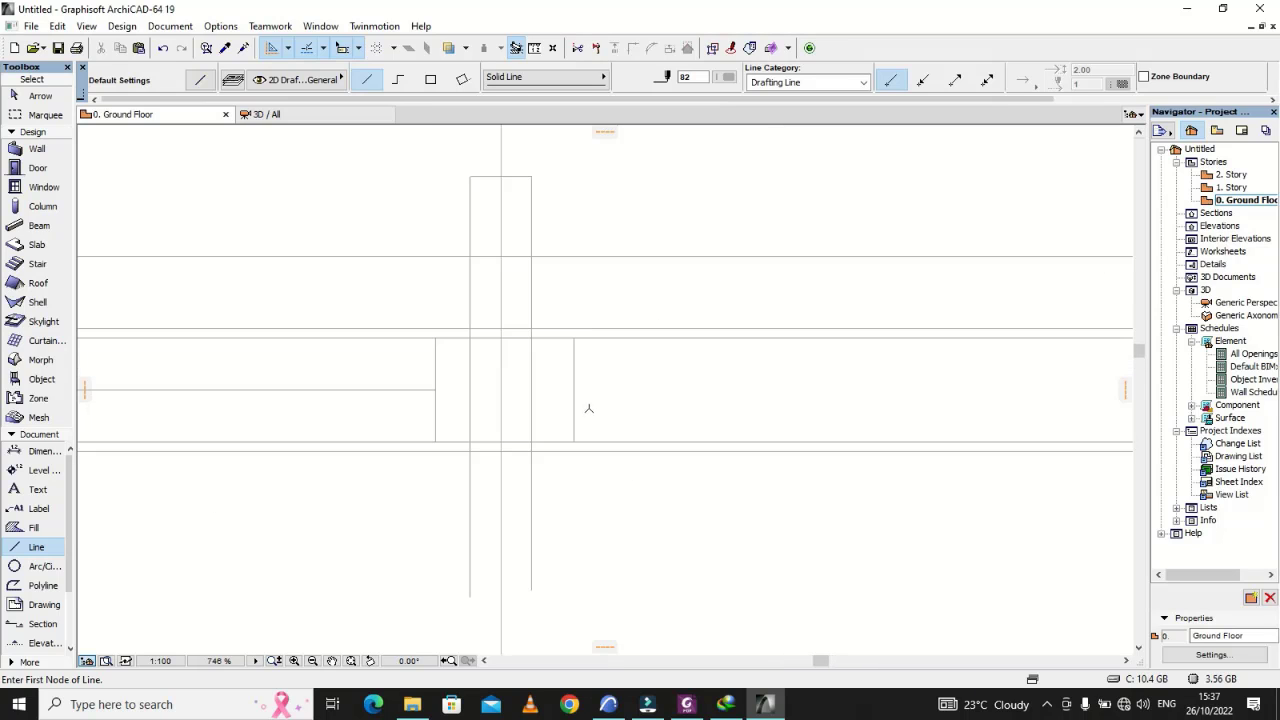
left_click(575, 388)
scroll(603, 429, "down", 3)
scroll(830, 424, "up", 2)
scroll(830, 424, "up", 2)
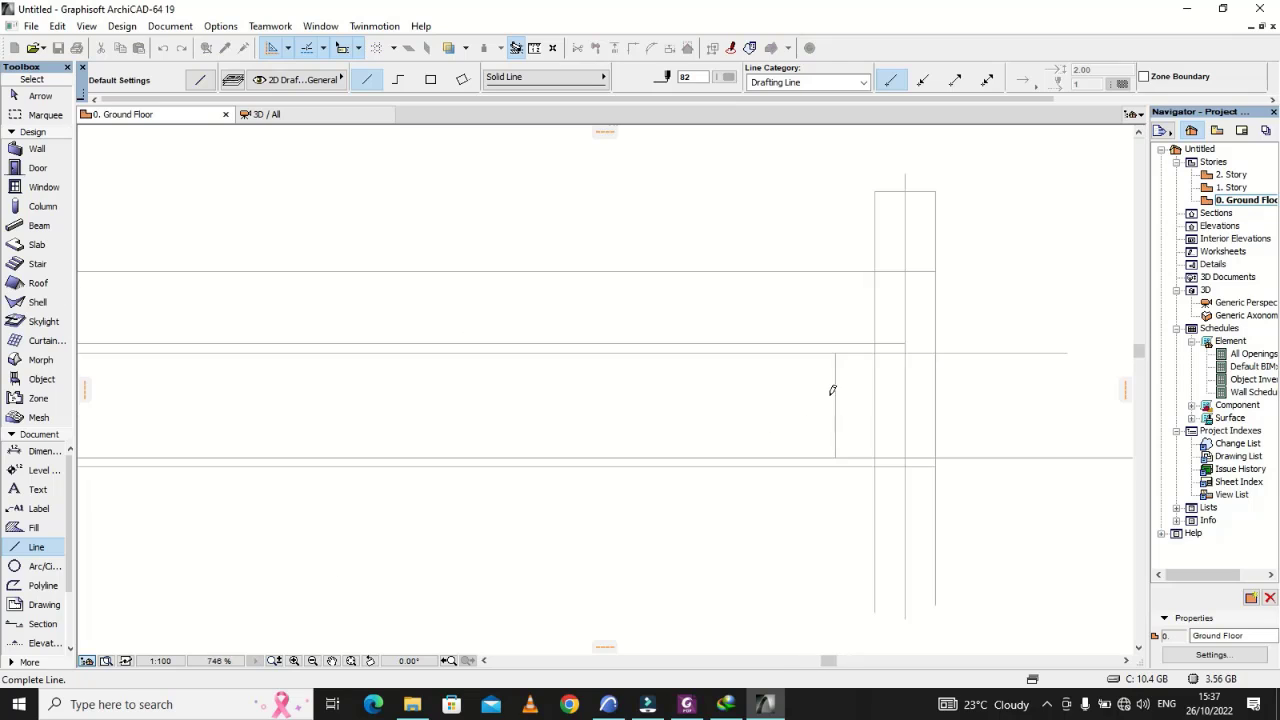
left_click(832, 401)
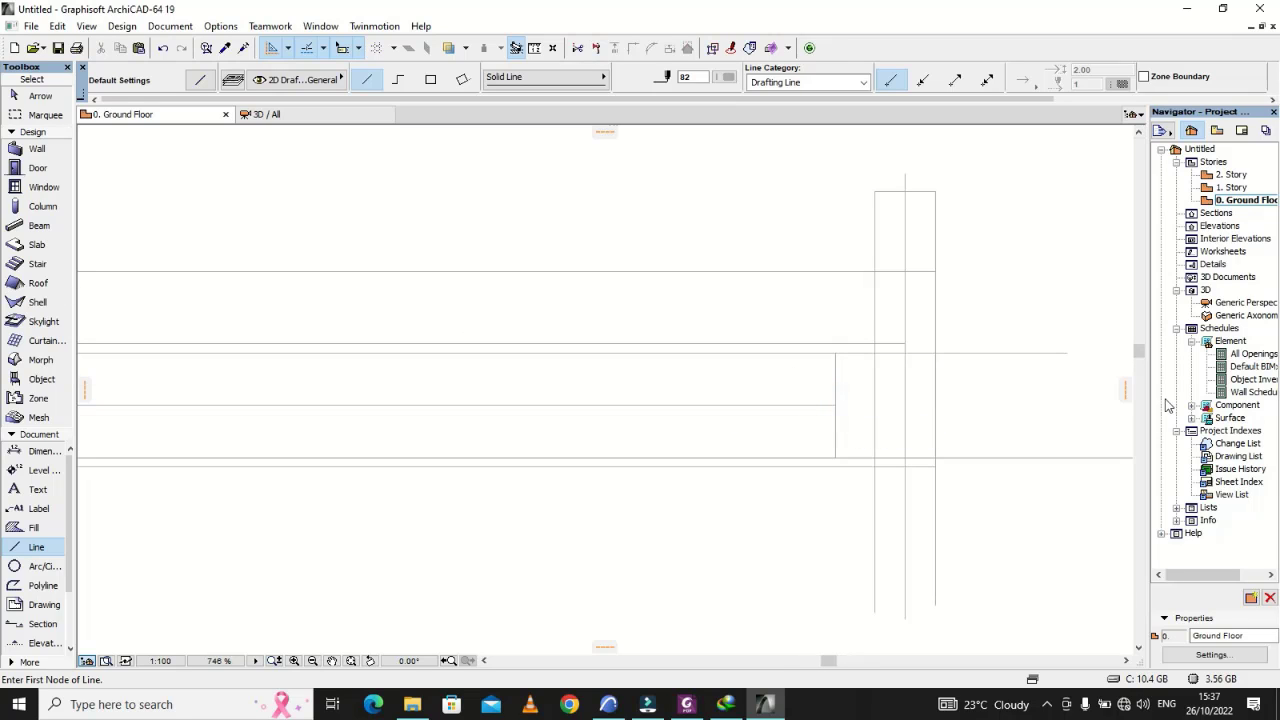
Examine the beam elevation, including its supports and the mid-height lines in both spans
scroll(983, 406, "down", 4)
key("Escape")
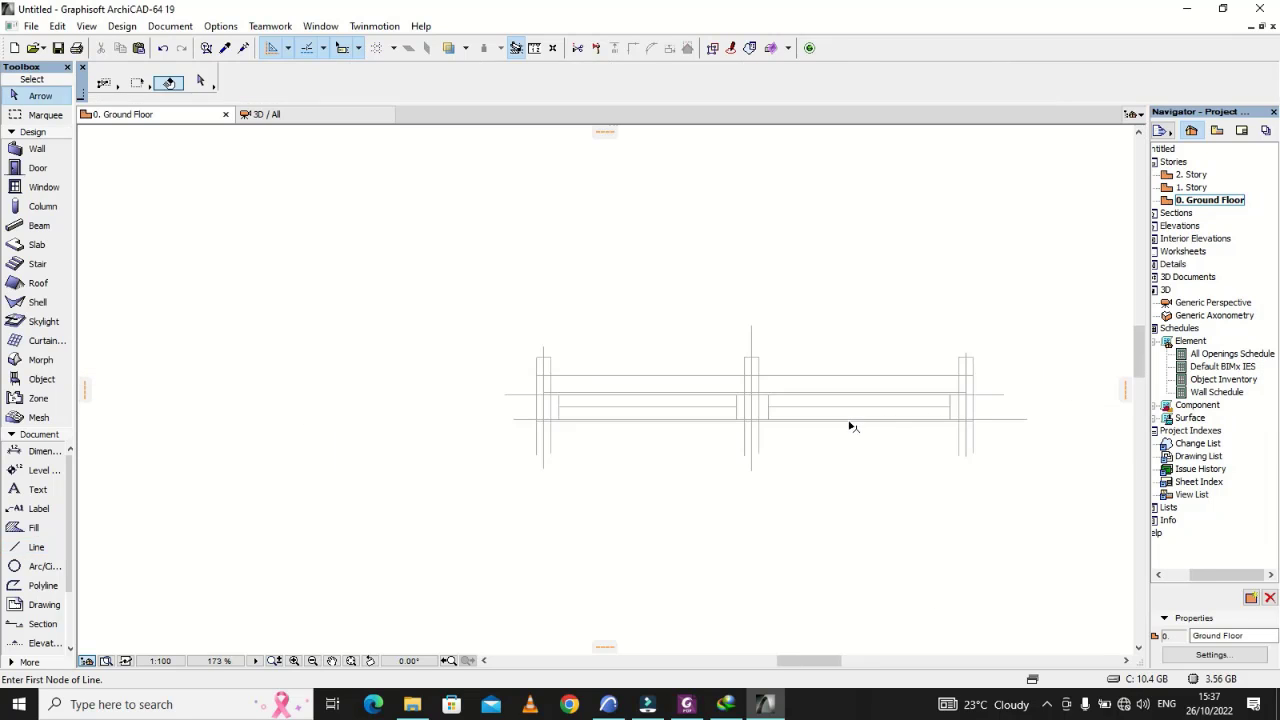
scroll(830, 425, "up", 7)
scroll(734, 380, "down", 6)
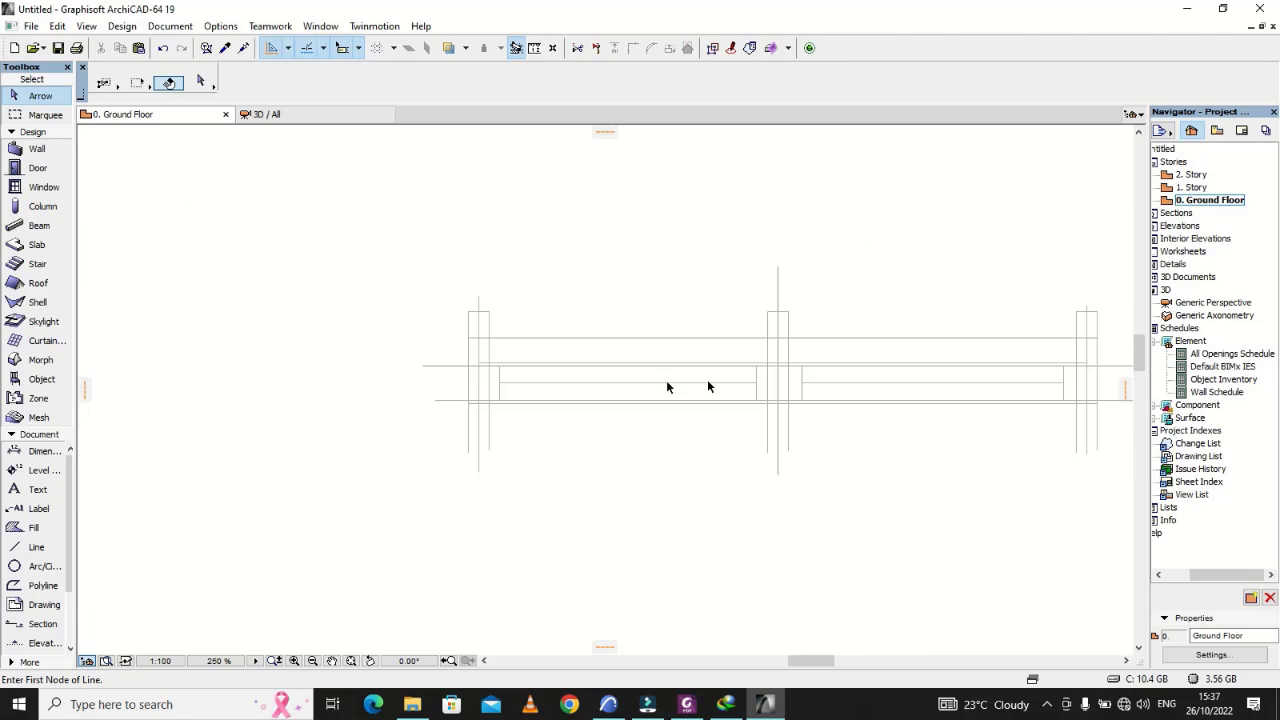
scroll(614, 409, "up", 1)
scroll(491, 366, "down", 1)
scroll(491, 366, "up", 3)
left_click(590, 364)
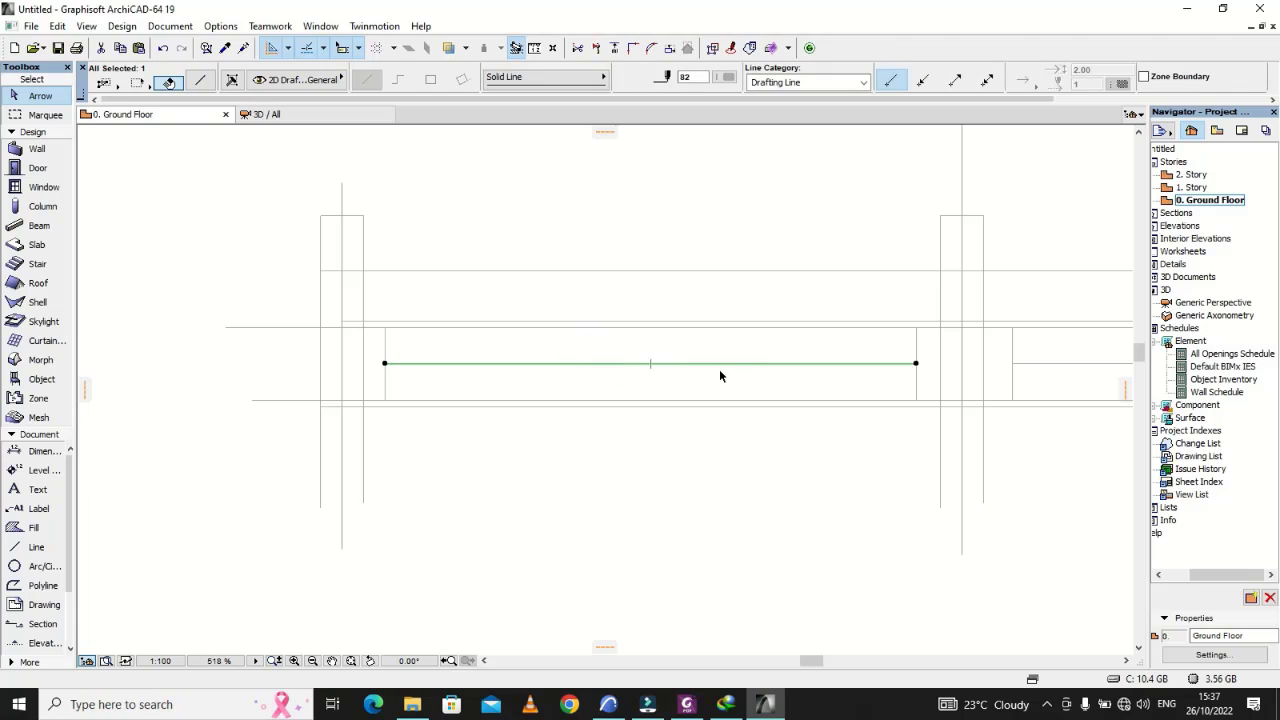
scroll(505, 315, "down", 4)
scroll(595, 340, "up", 3)
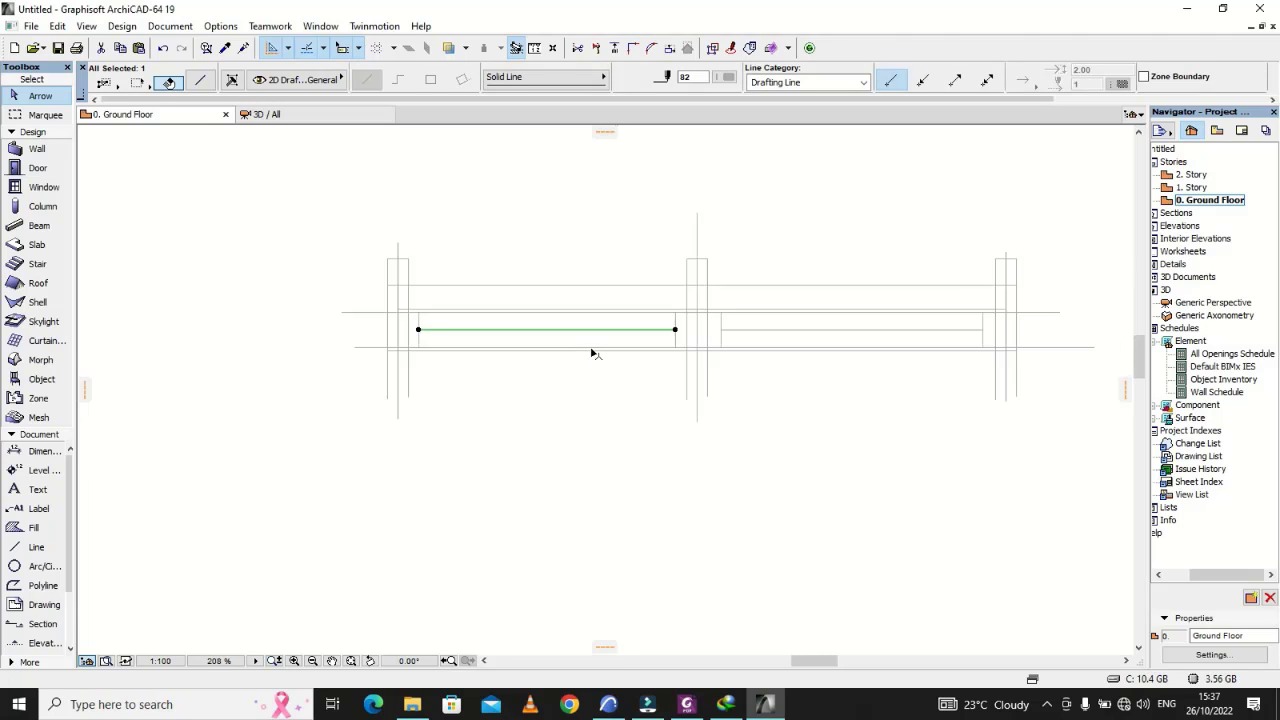
left_click(572, 418)
scroll(590, 425, "down", 4)
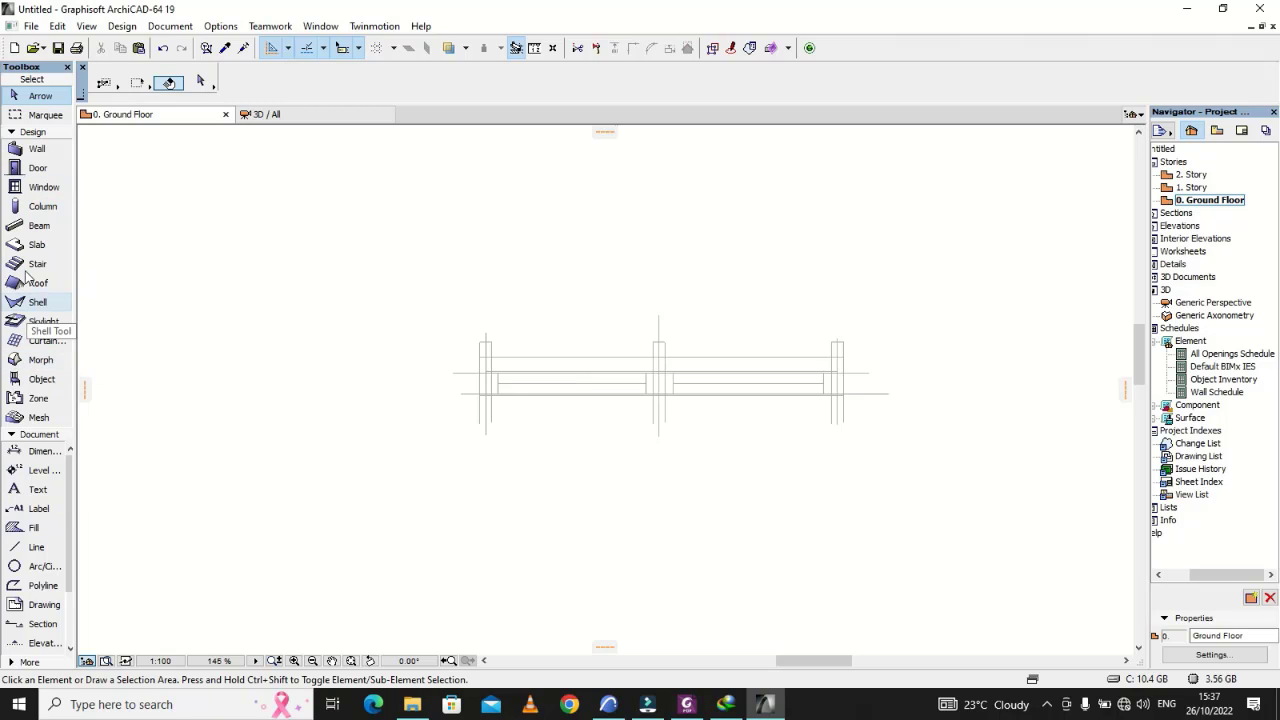
left_click(39, 476)
left_click(37, 488)
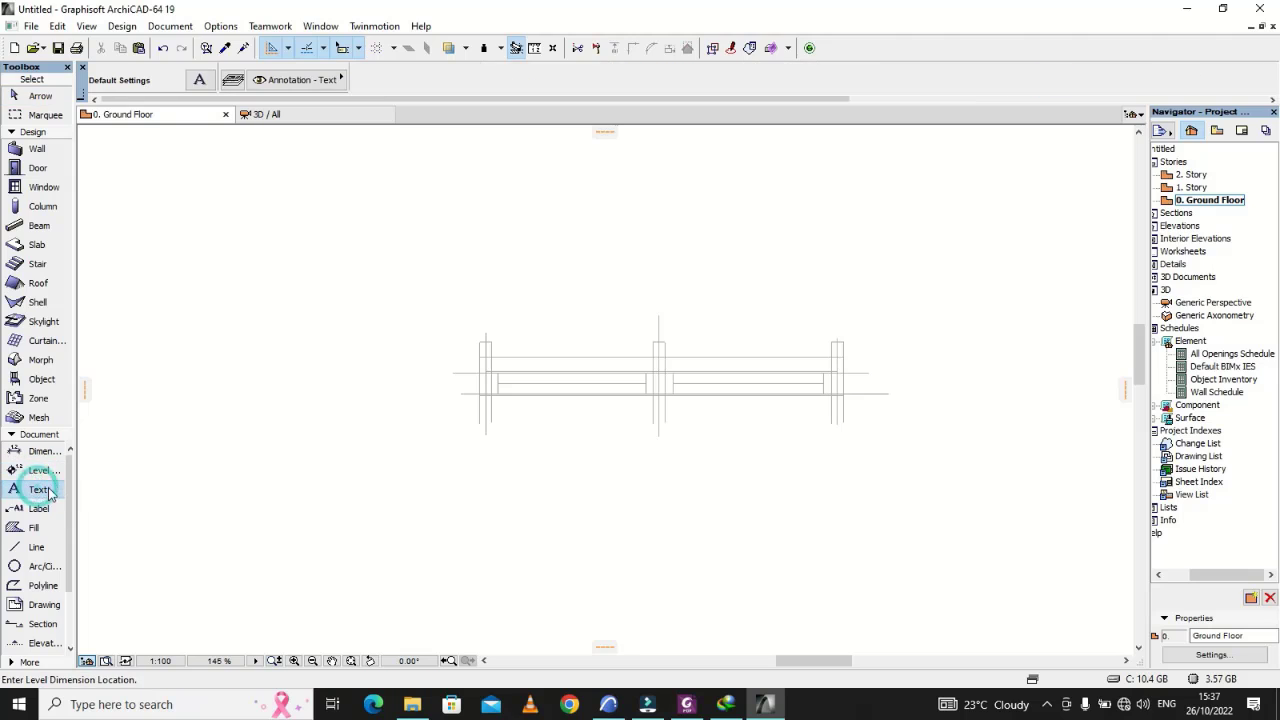
scroll(585, 395, "up", 2)
scroll(585, 395, "up", 4)
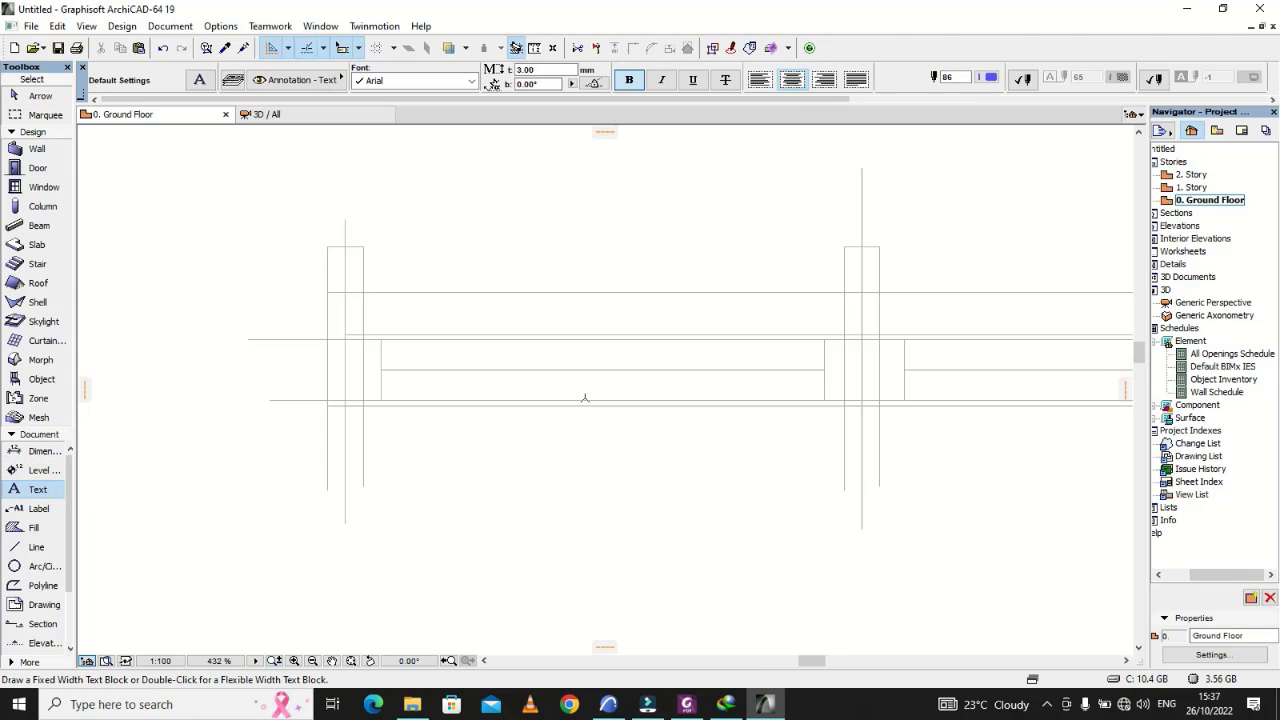
key("Escape")
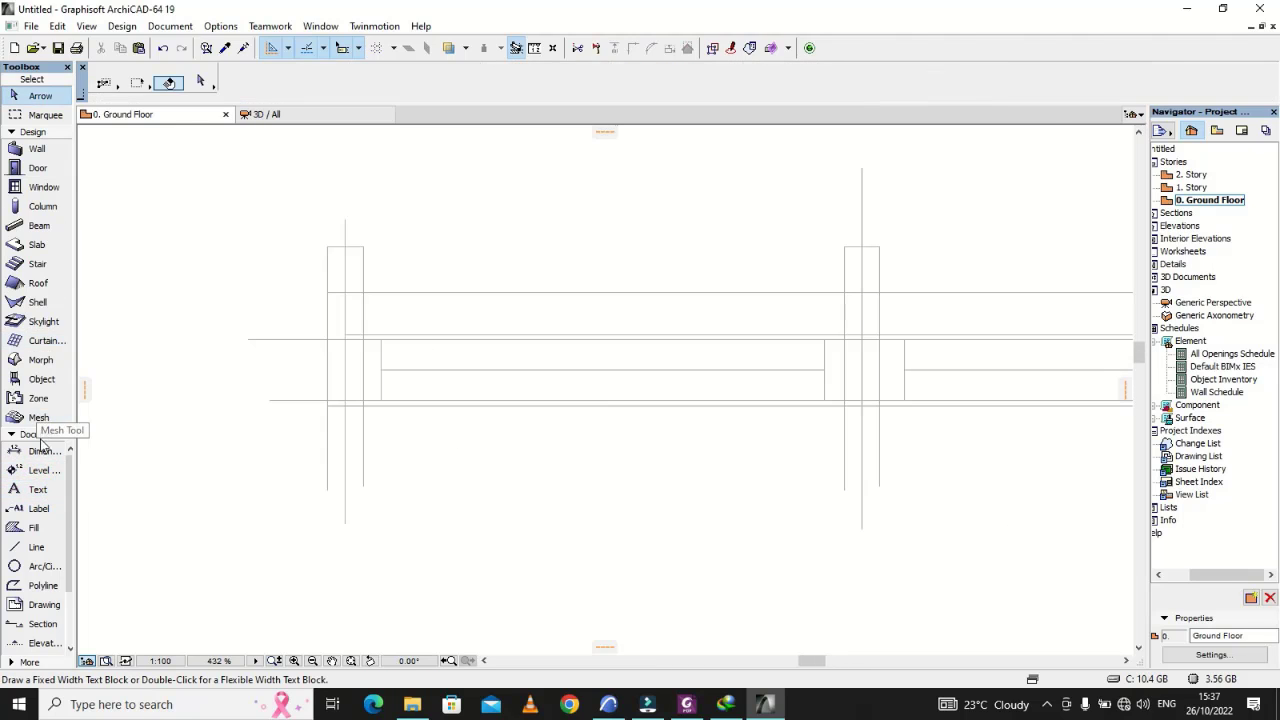
Dimension both spans between the centre lines of the three supports, placing the dimension line above the beam
left_click(41, 451)
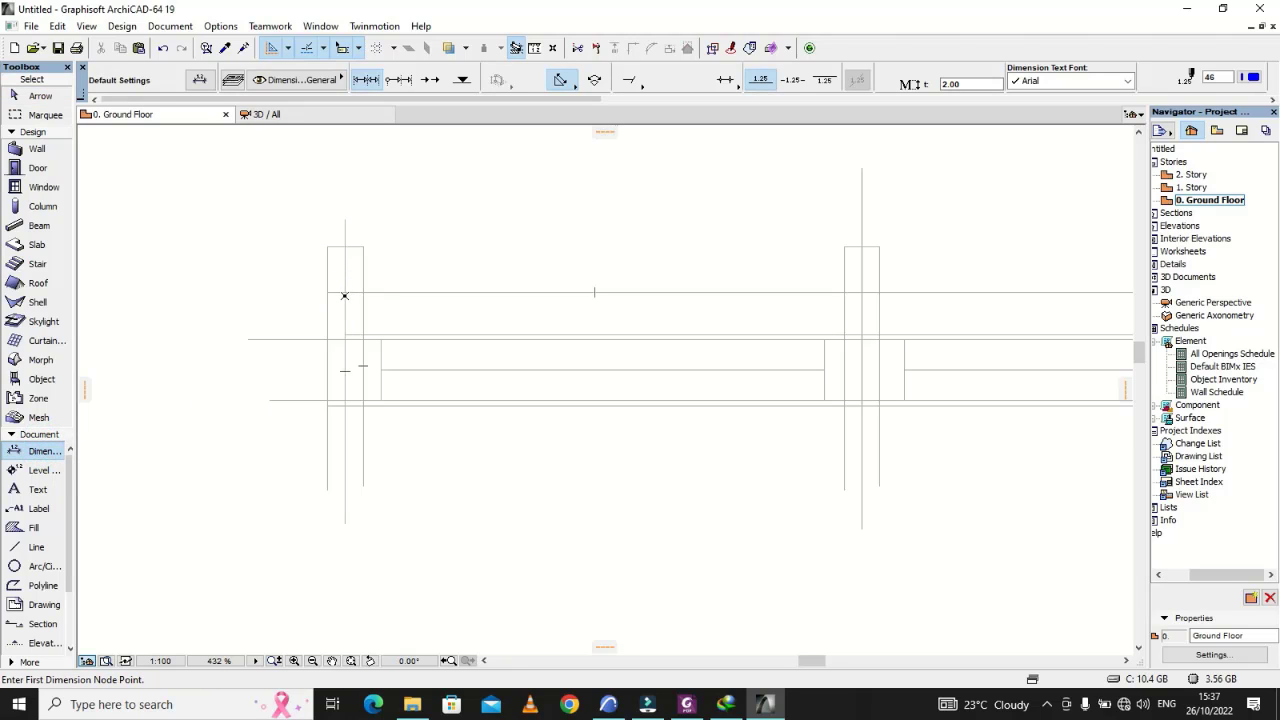
left_click(345, 293)
scroll(345, 300, "down", 4)
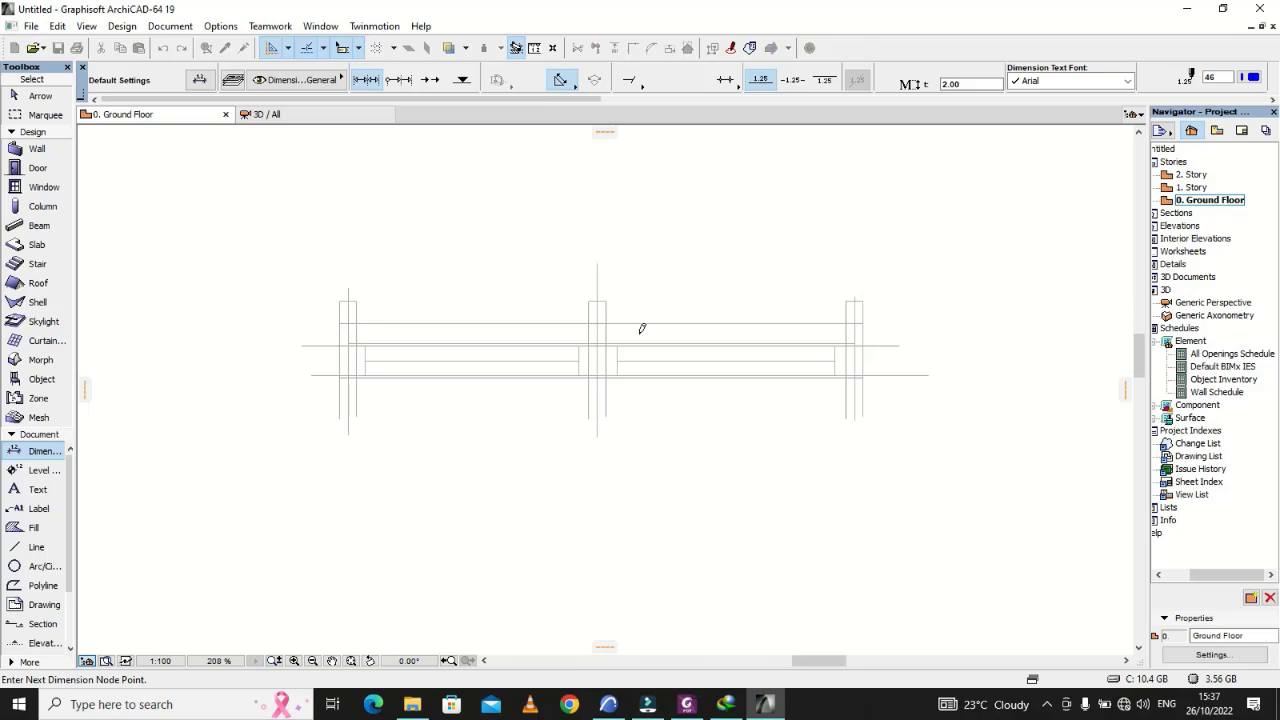
scroll(990, 365, "up", 5)
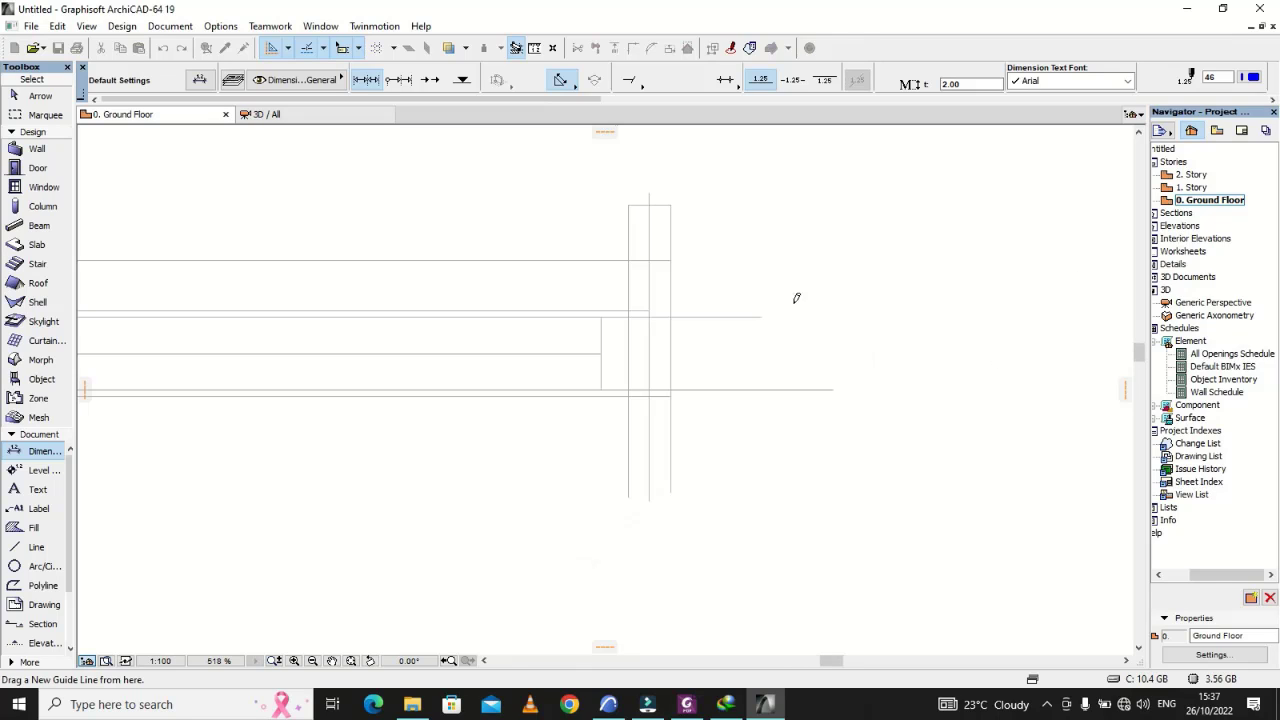
left_click(650, 258)
left_click(648, 258)
left_click(647, 259)
left_click(647, 259)
left_click(649, 258)
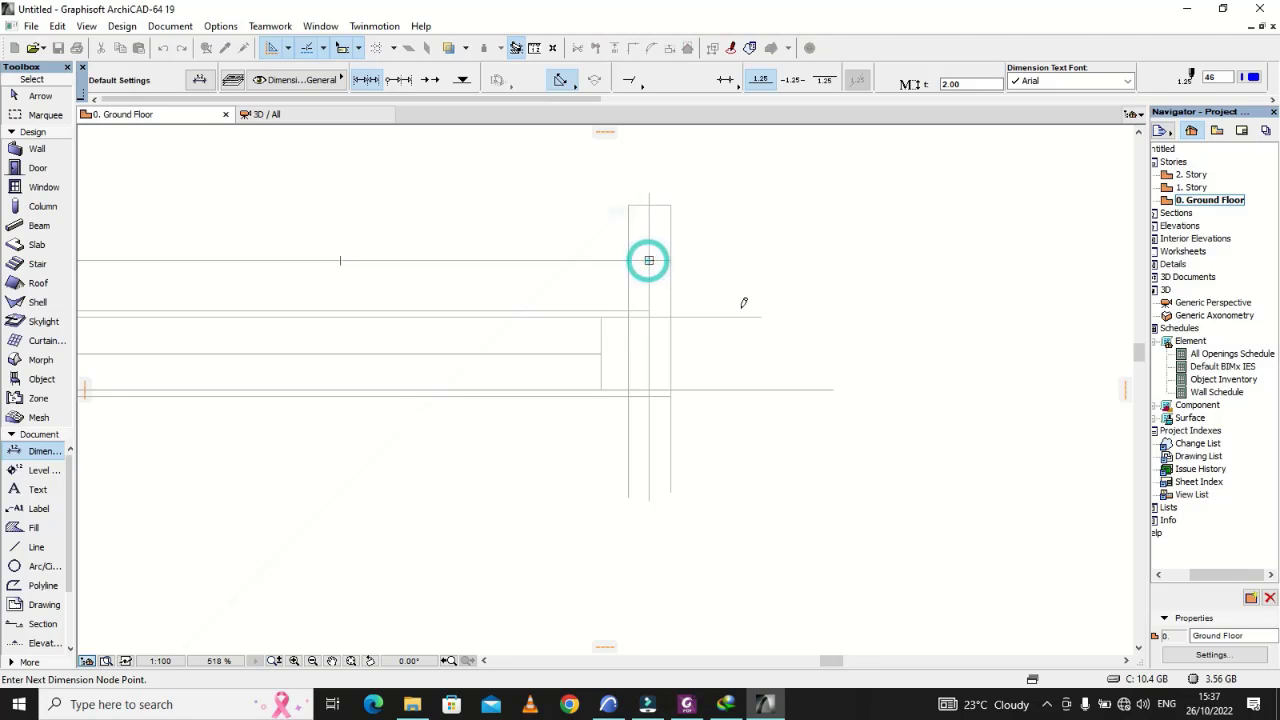
scroll(743, 302, "down", 3)
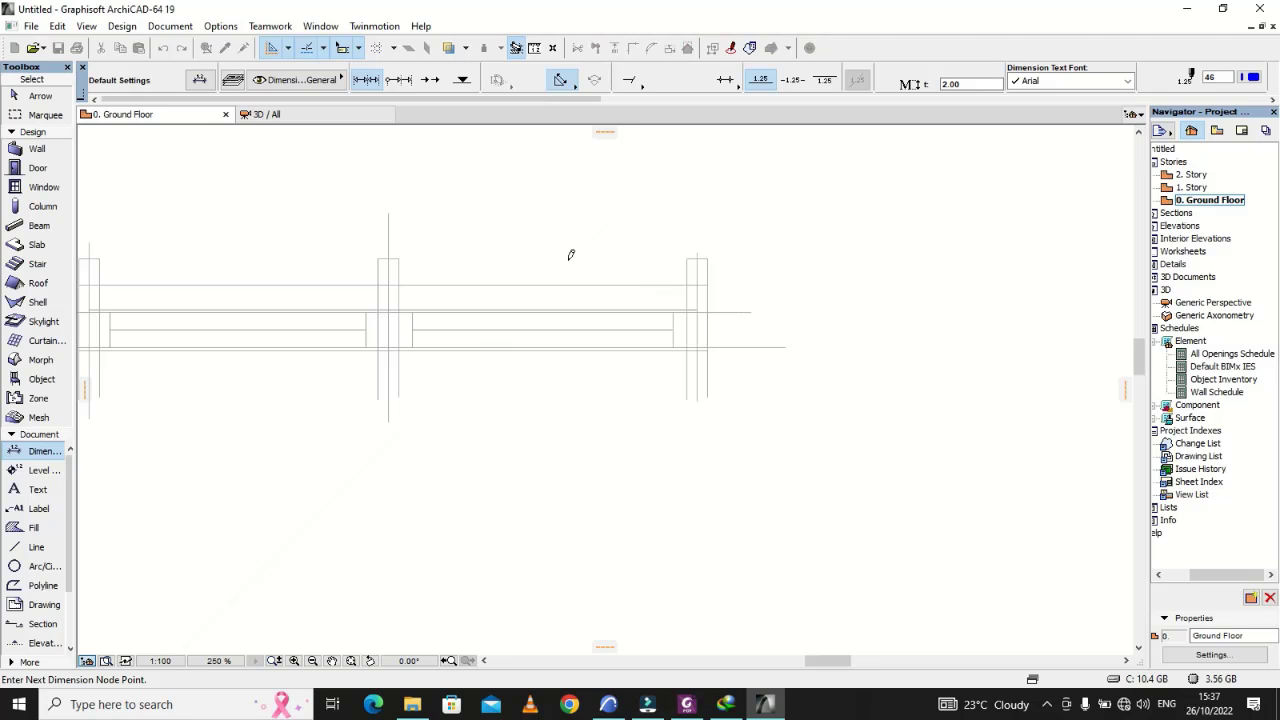
left_click(388, 285)
double_click(394, 202)
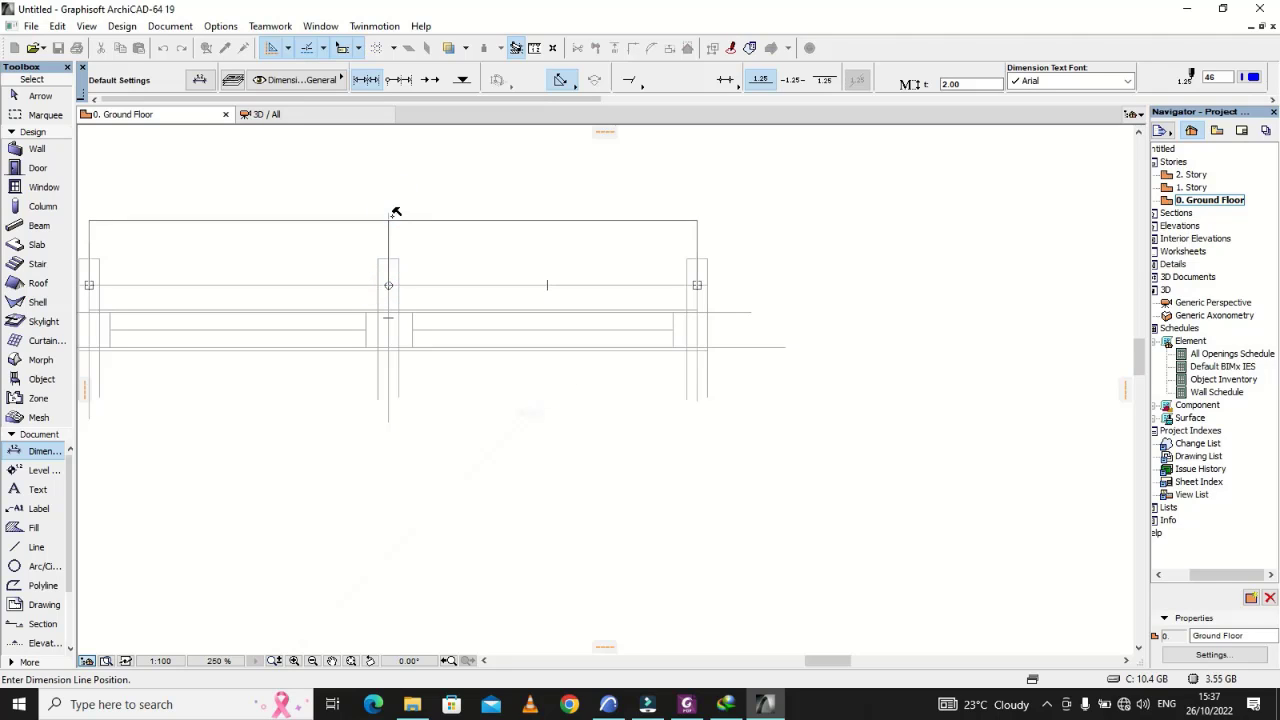
left_click(390, 214)
scroll(436, 246, "down", 2)
scroll(286, 289, "up", 5)
scroll(599, 339, "down", 2)
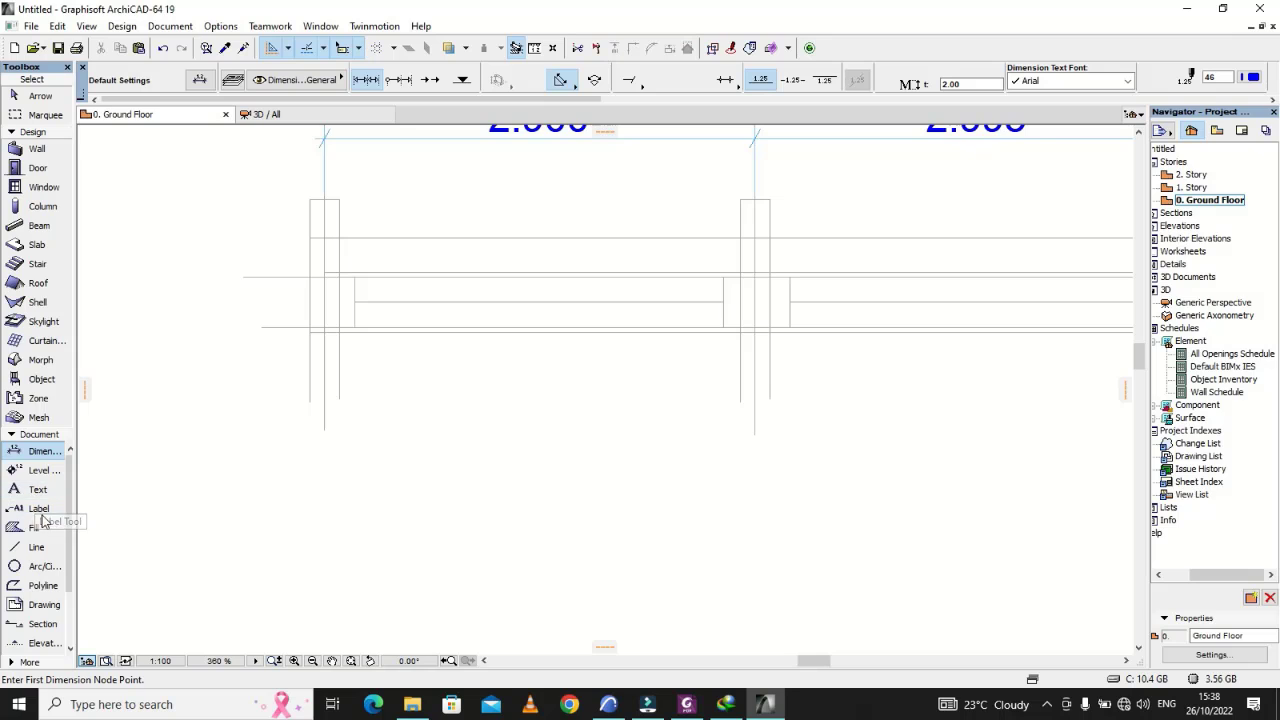
scroll(206, 497, "down", 2)
scroll(370, 320, "up", 4)
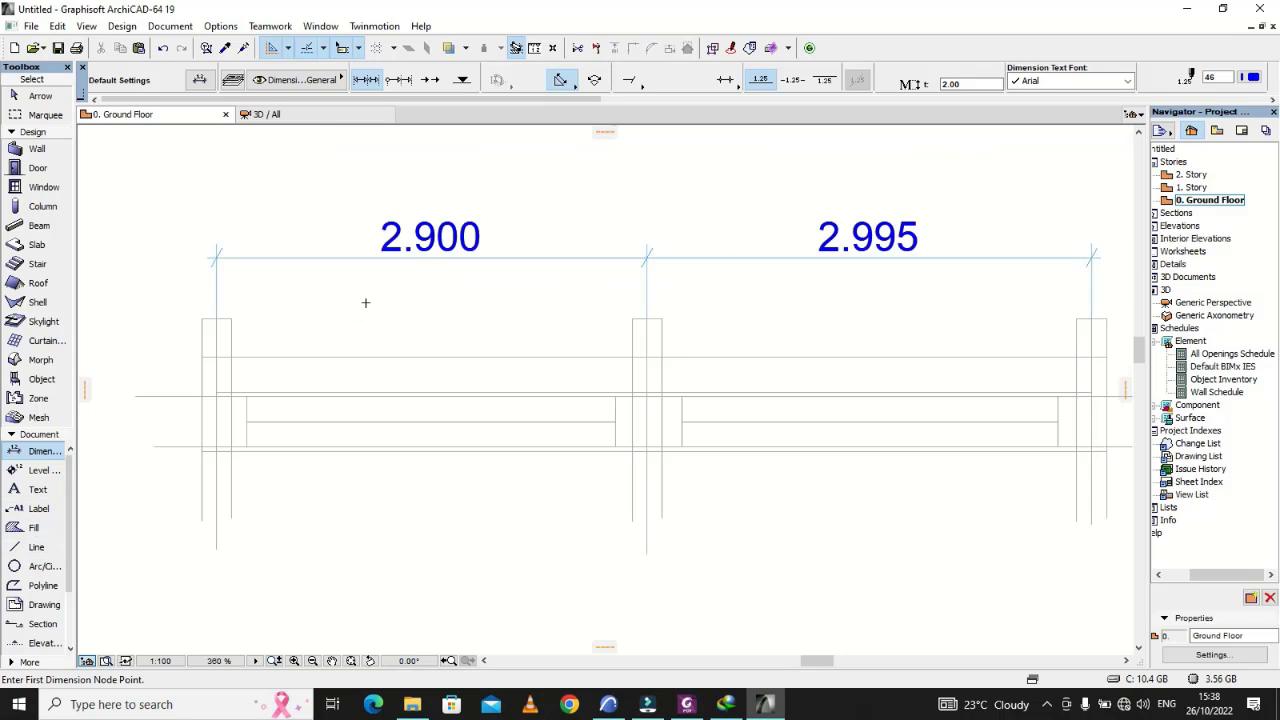
Set the text height to 1.00 mm and start a text block on the left span's mid-height line
left_click(30, 492)
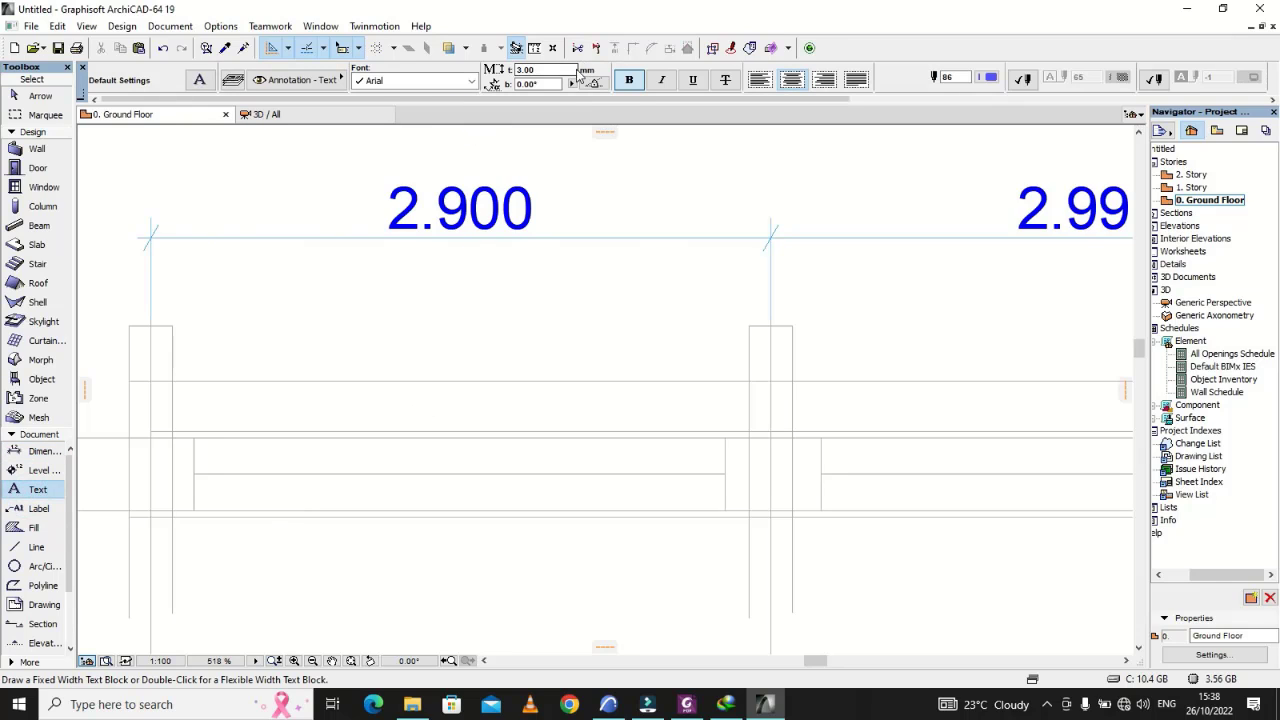
left_click(554, 71)
type("1")
scroll(449, 494, "up", 3)
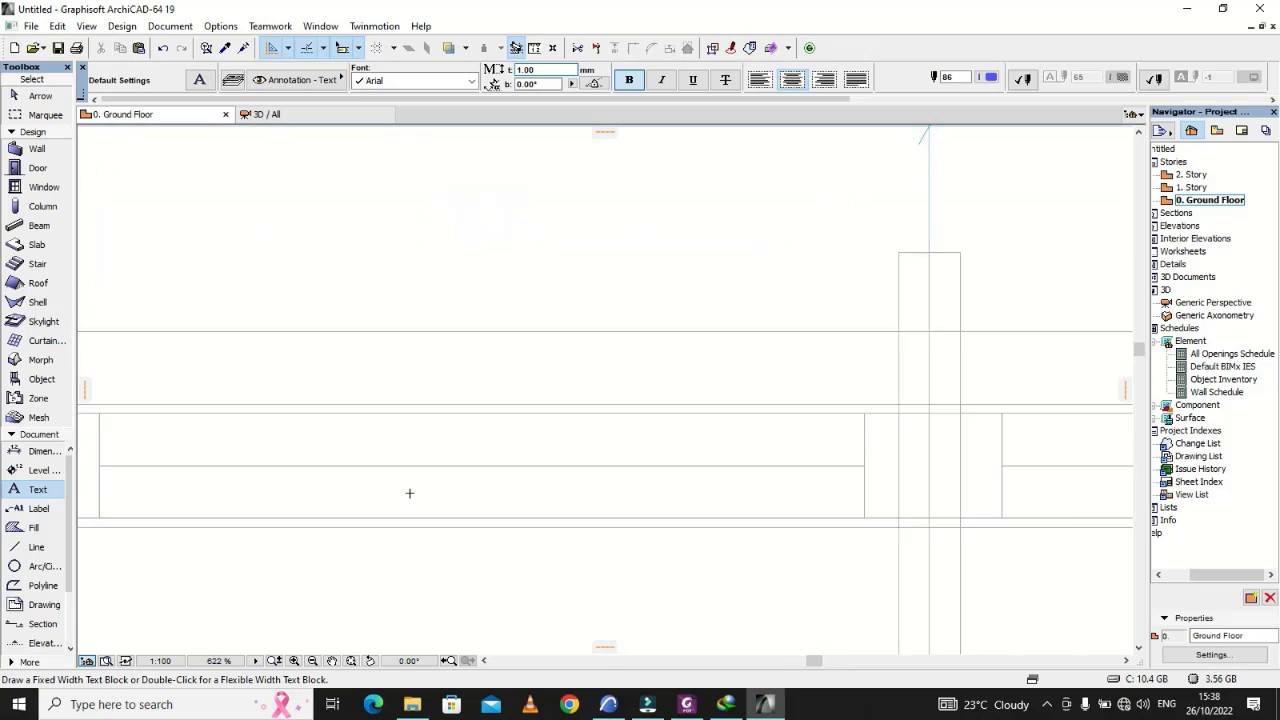
scroll(521, 445, "down", 3)
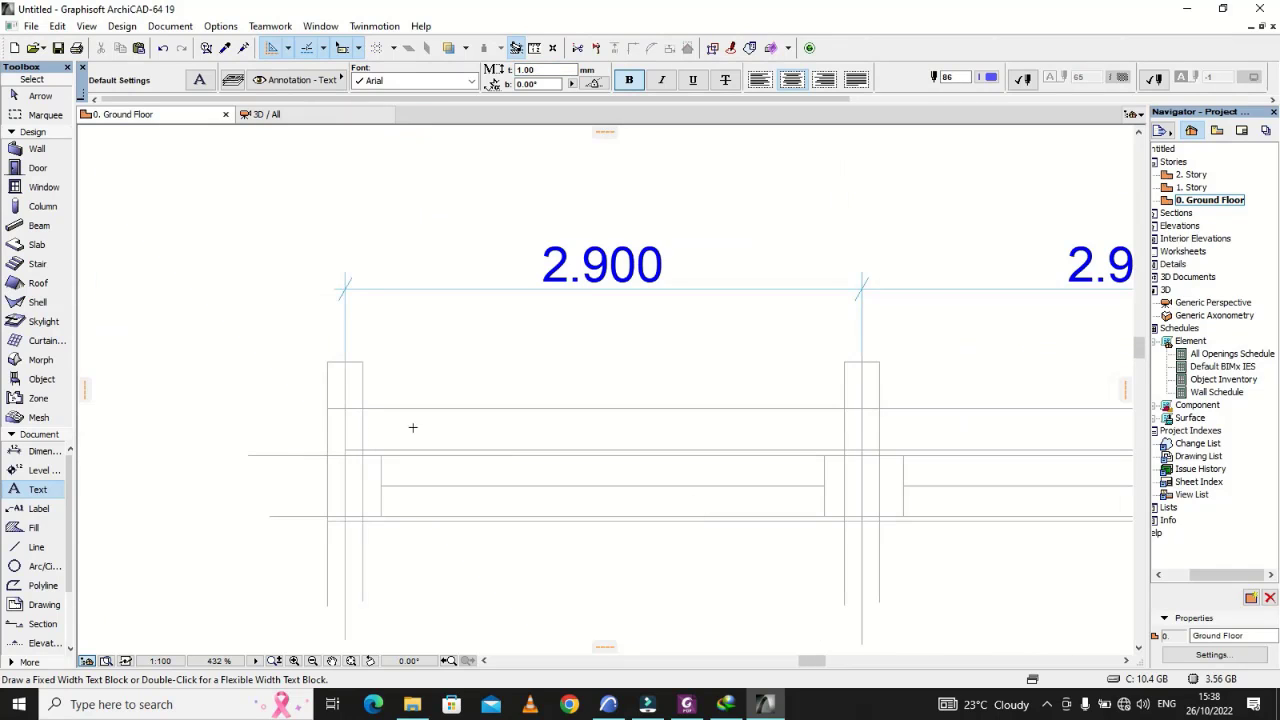
double_click(483, 472)
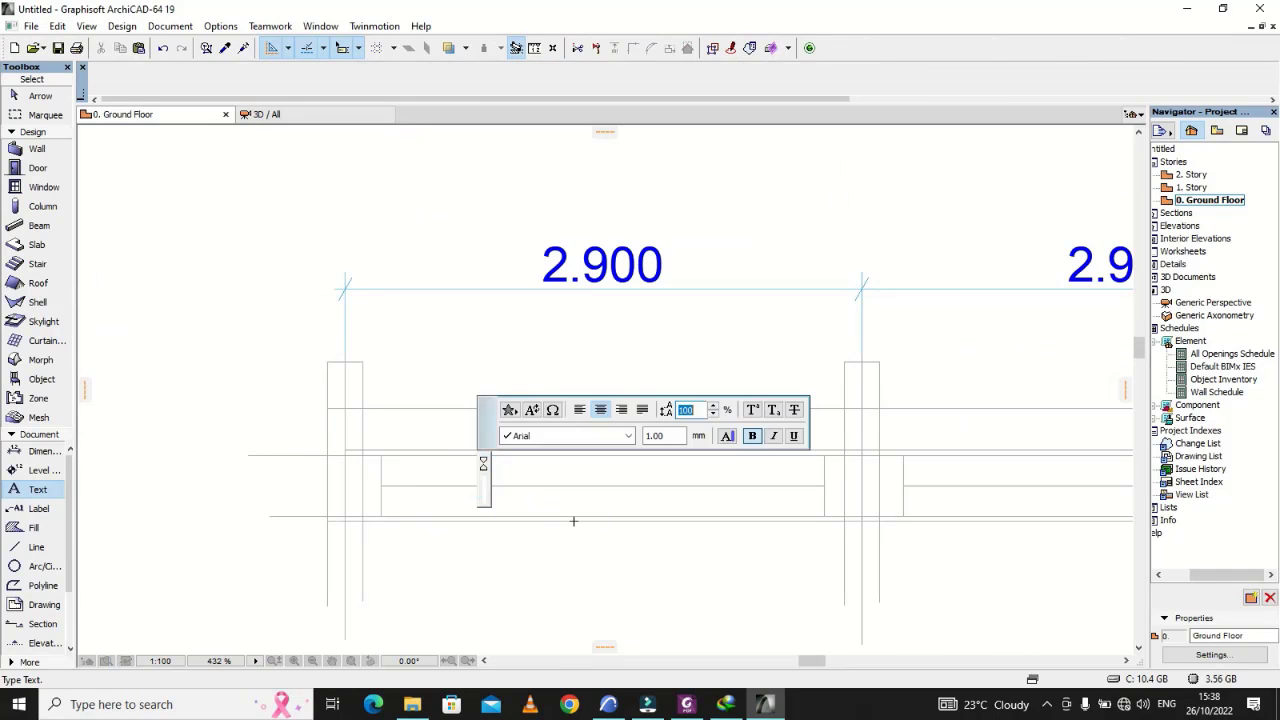
Switch to the reference PDF in Foxit PhantomPDF, examine the Beam 01 (400x200) reinforcement labels, and return to ArchiCAD
left_click(686, 704)
scroll(1140, 328, "up", 5)
scroll(1140, 328, "up", 6)
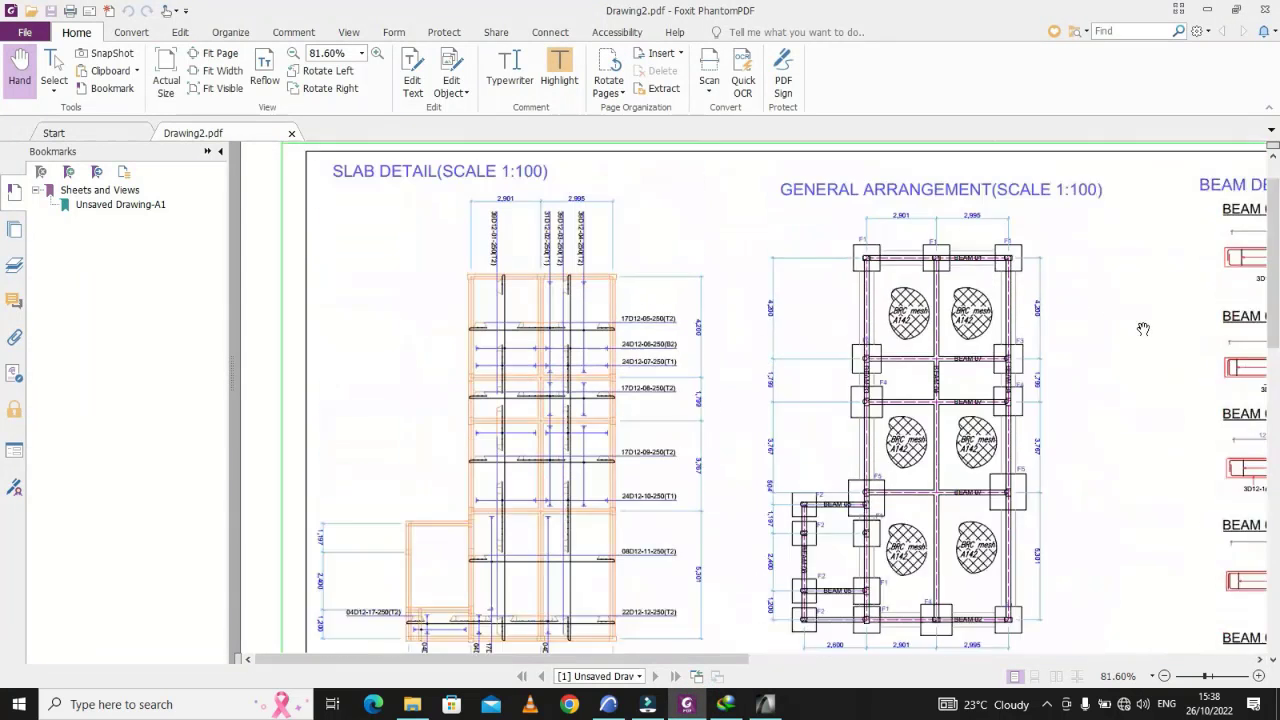
left_click_drag(660, 654, 914, 655)
scroll(918, 663, "right", 2)
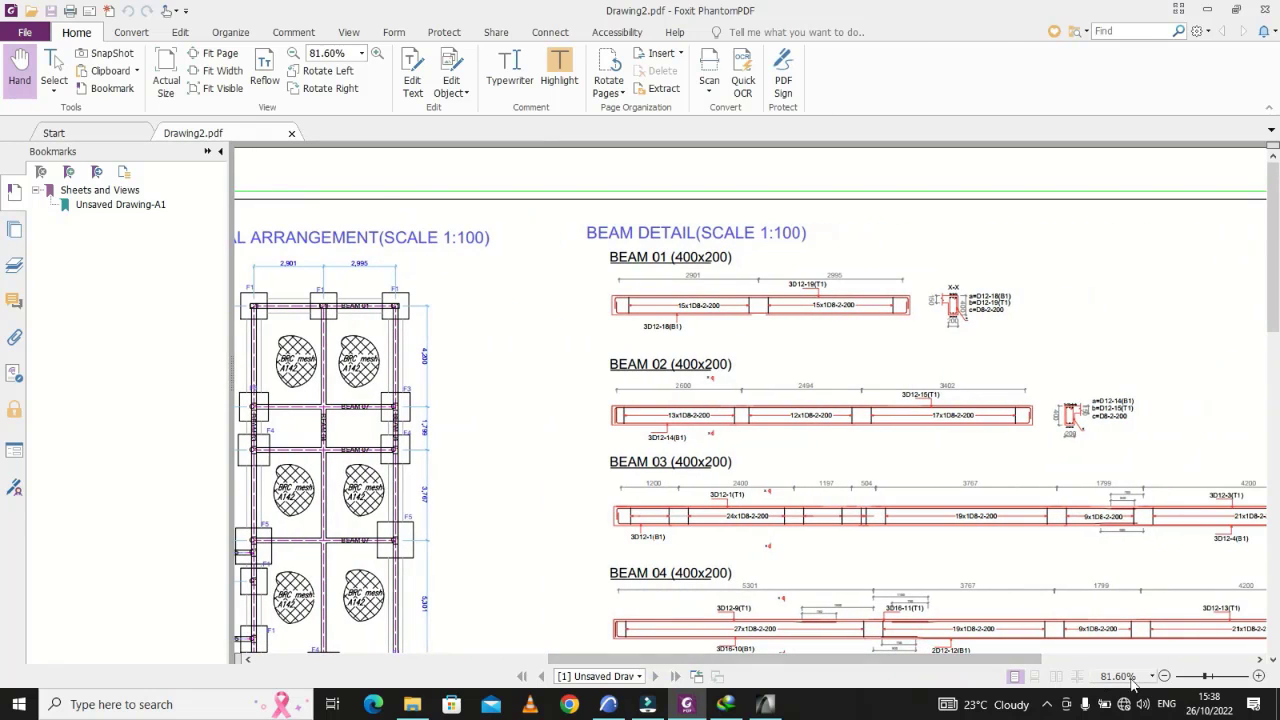
mouse_move(1210, 680)
left_mouse_down()
mouse_move(1240, 680)
mouse_move(1218, 682)
left_mouse_up()
left_click_drag(790, 662, 896, 662)
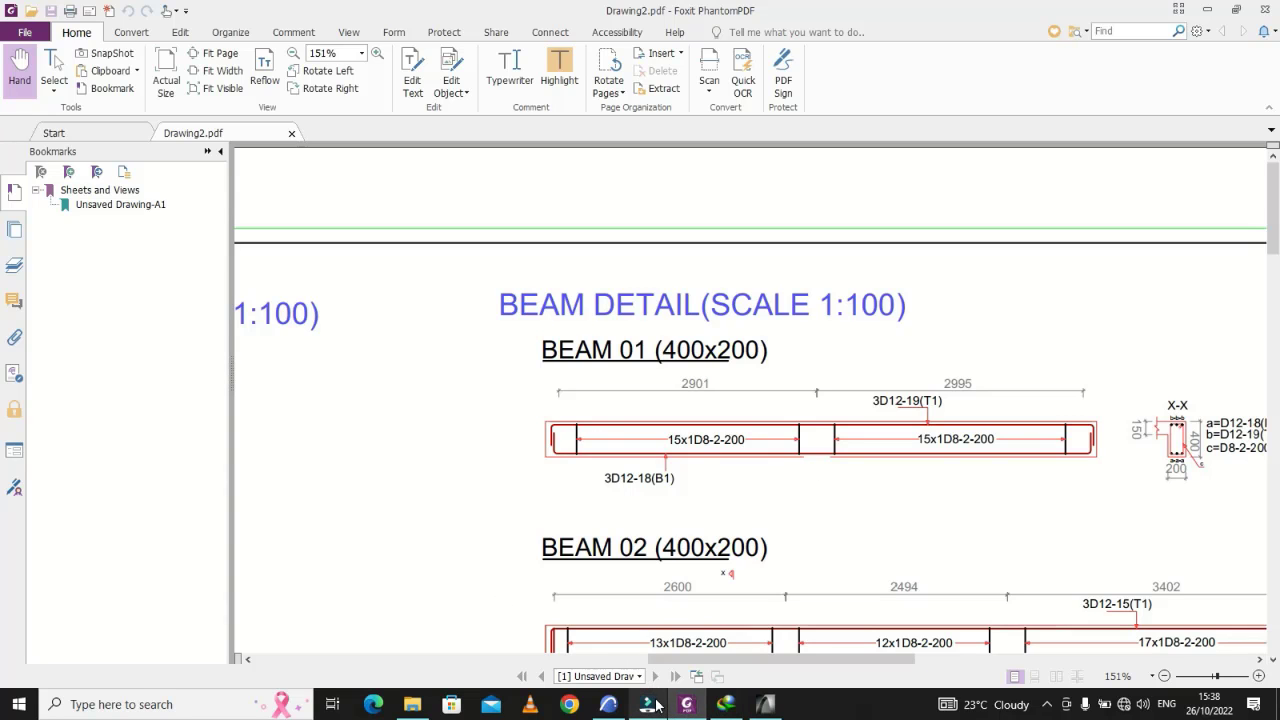
left_click(765, 704)
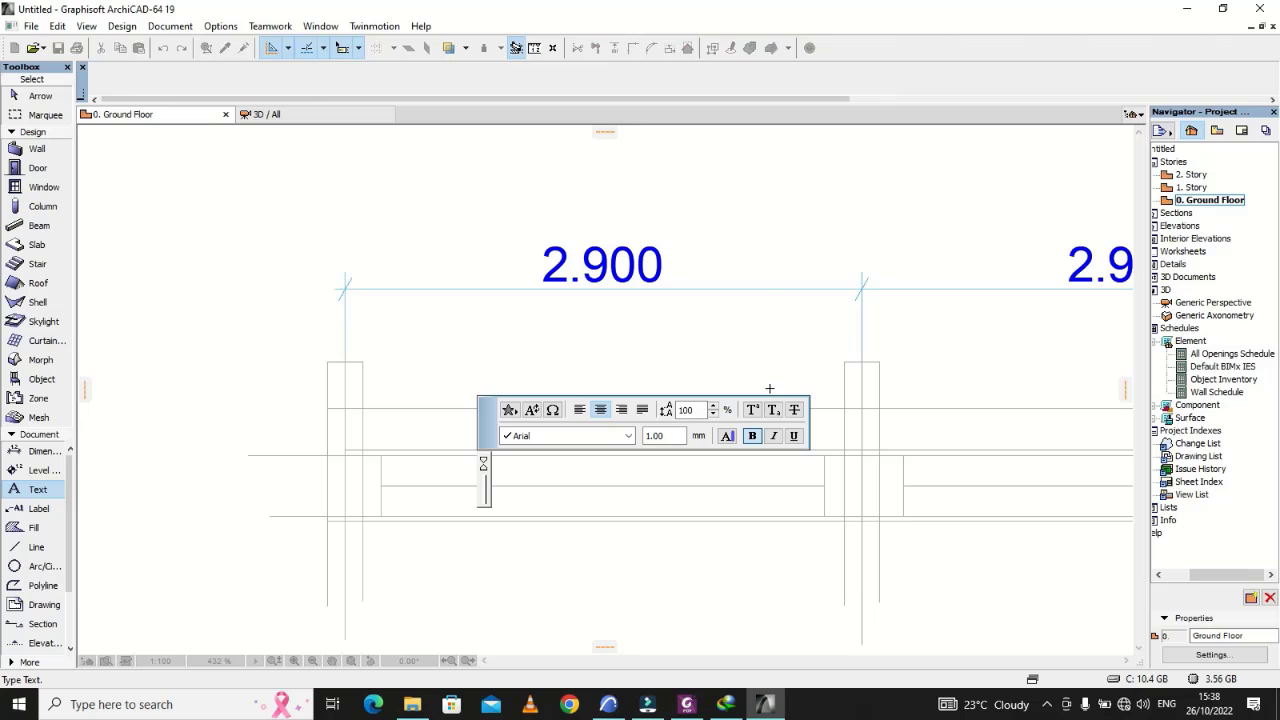
left_click(686, 704)
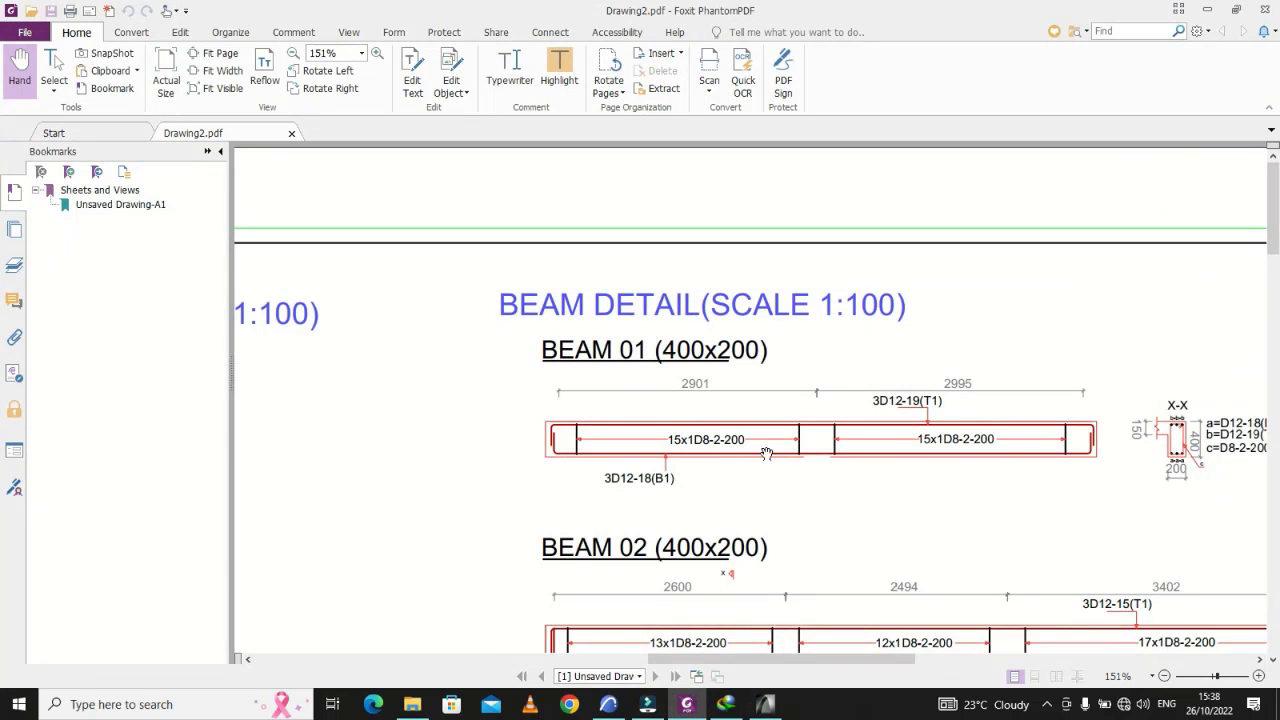
left_click(765, 704)
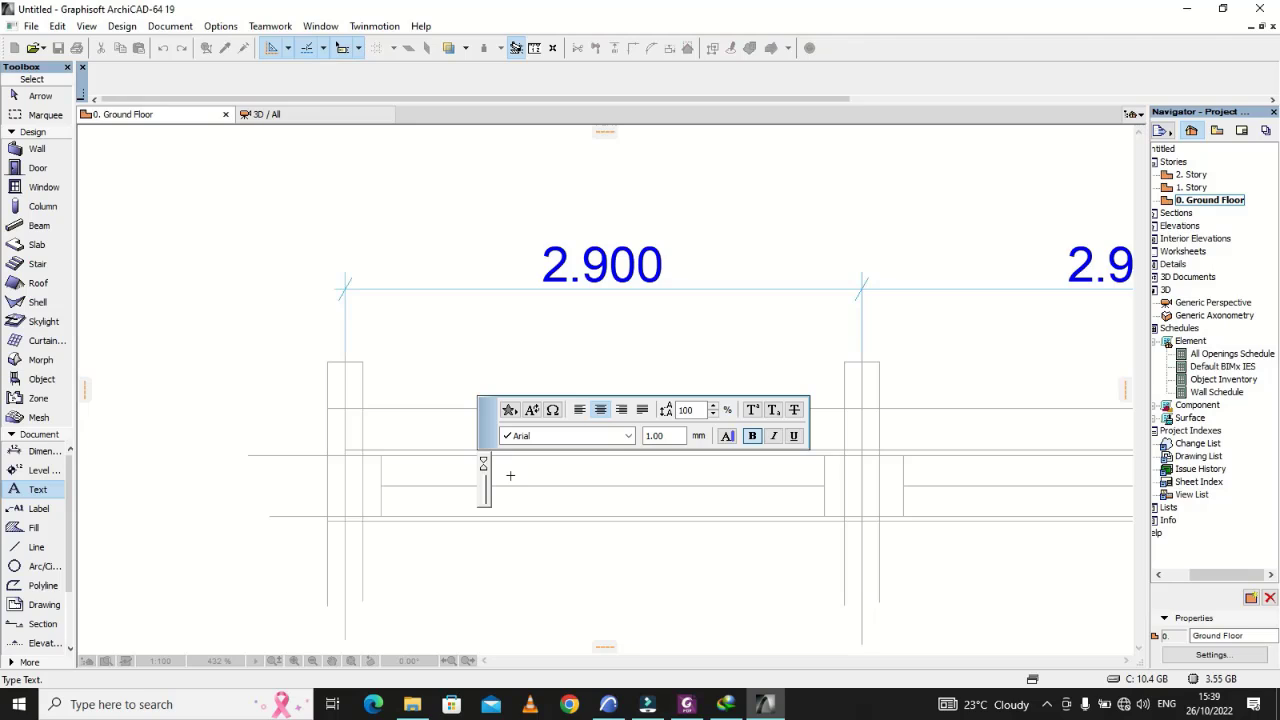
Enter the link label "15D8-2-200 c/c links" in the left span's text block and place it
type("15d8")
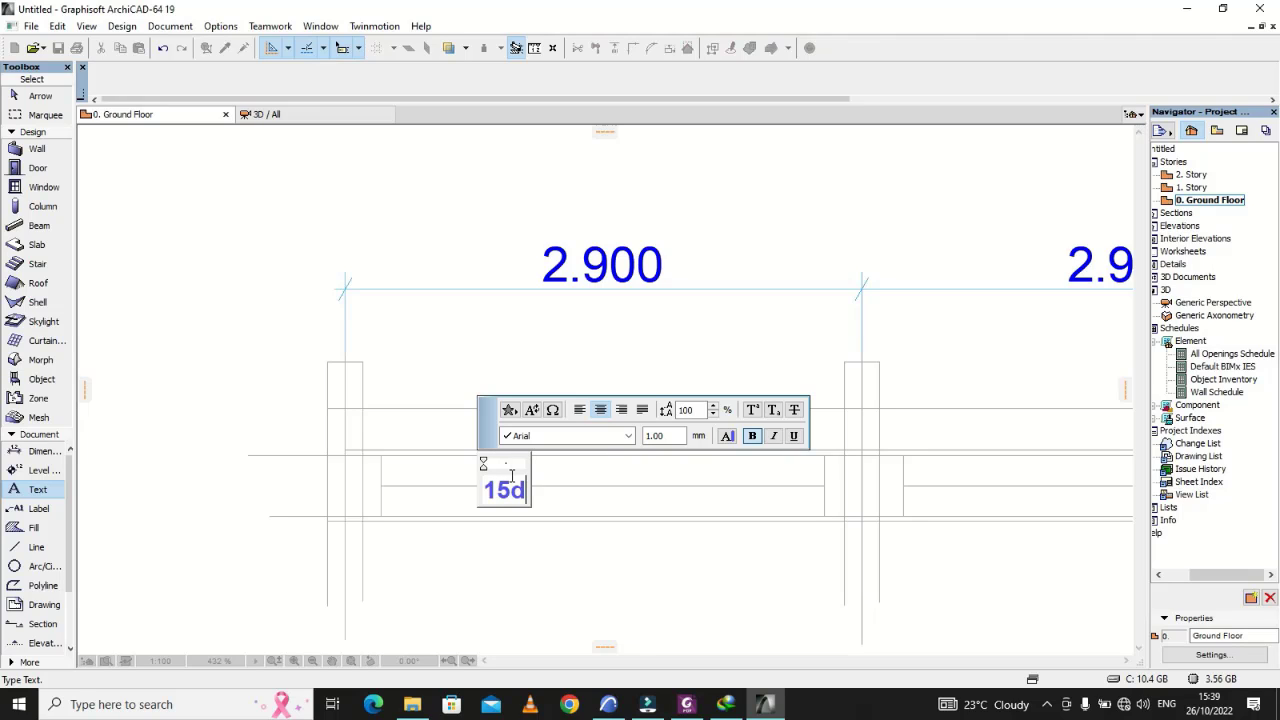
key("BackSpace")
key("BackSpace")
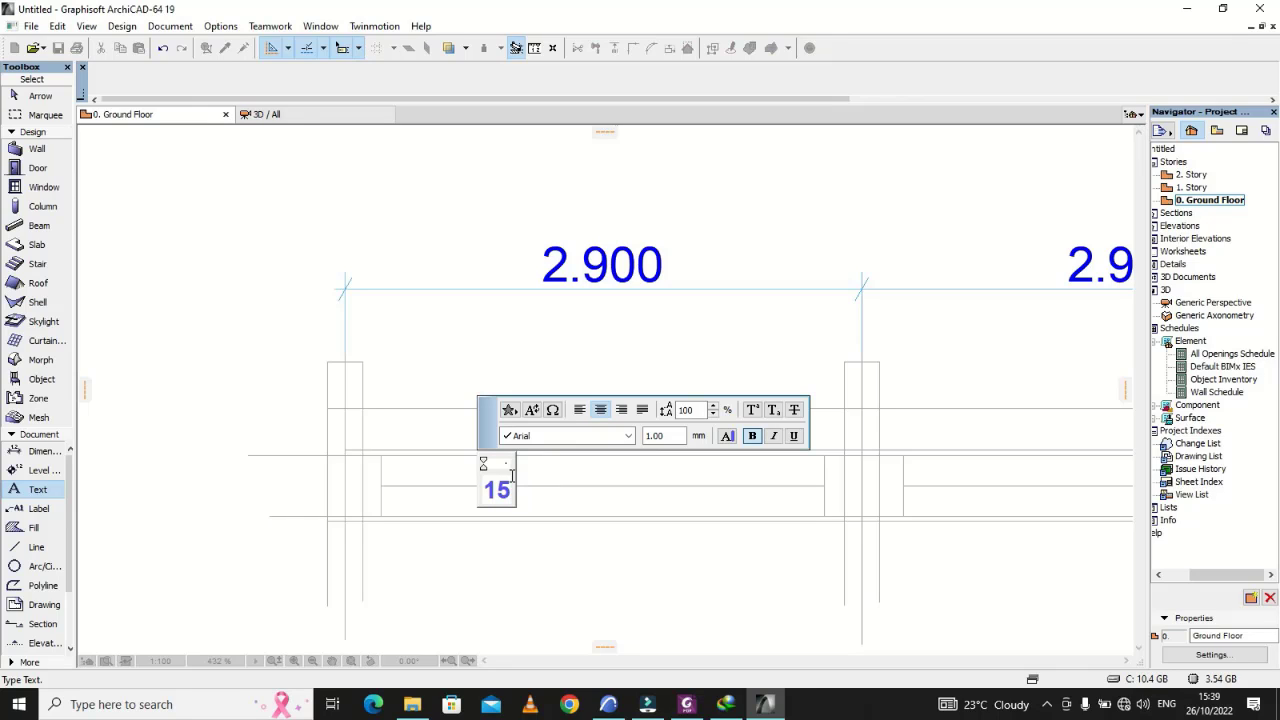
type("D8")
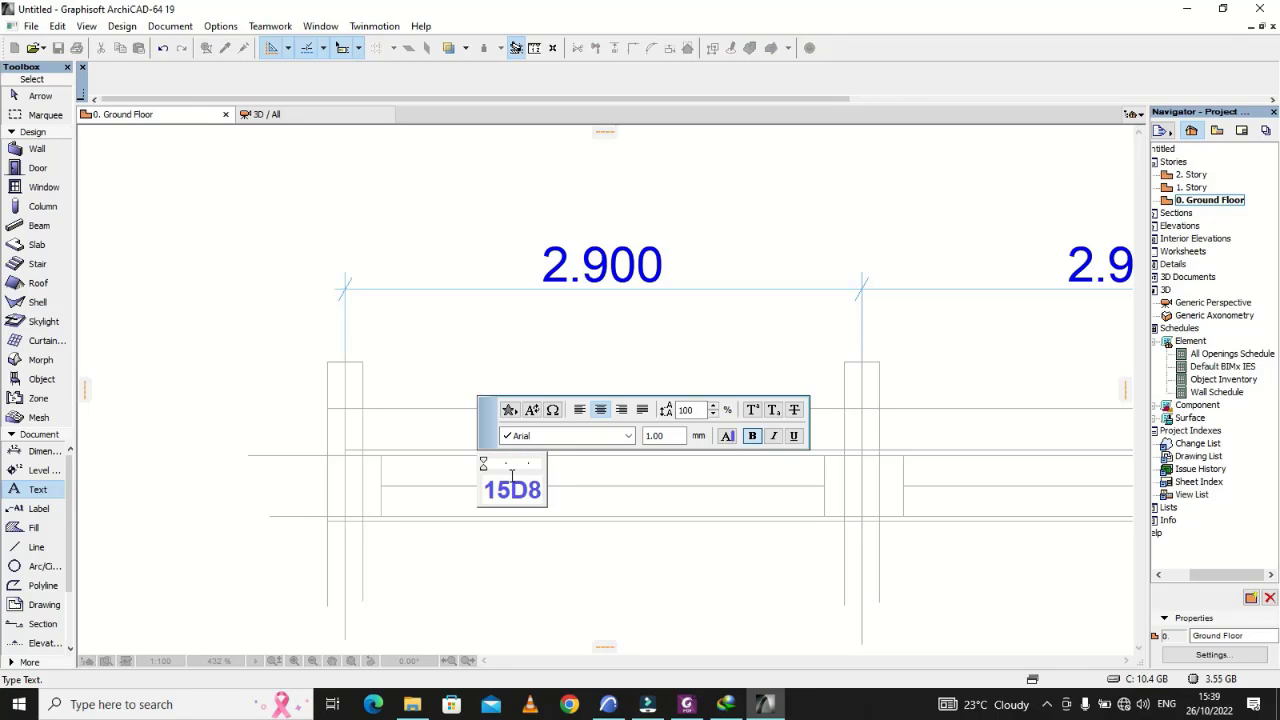
type("-2-")
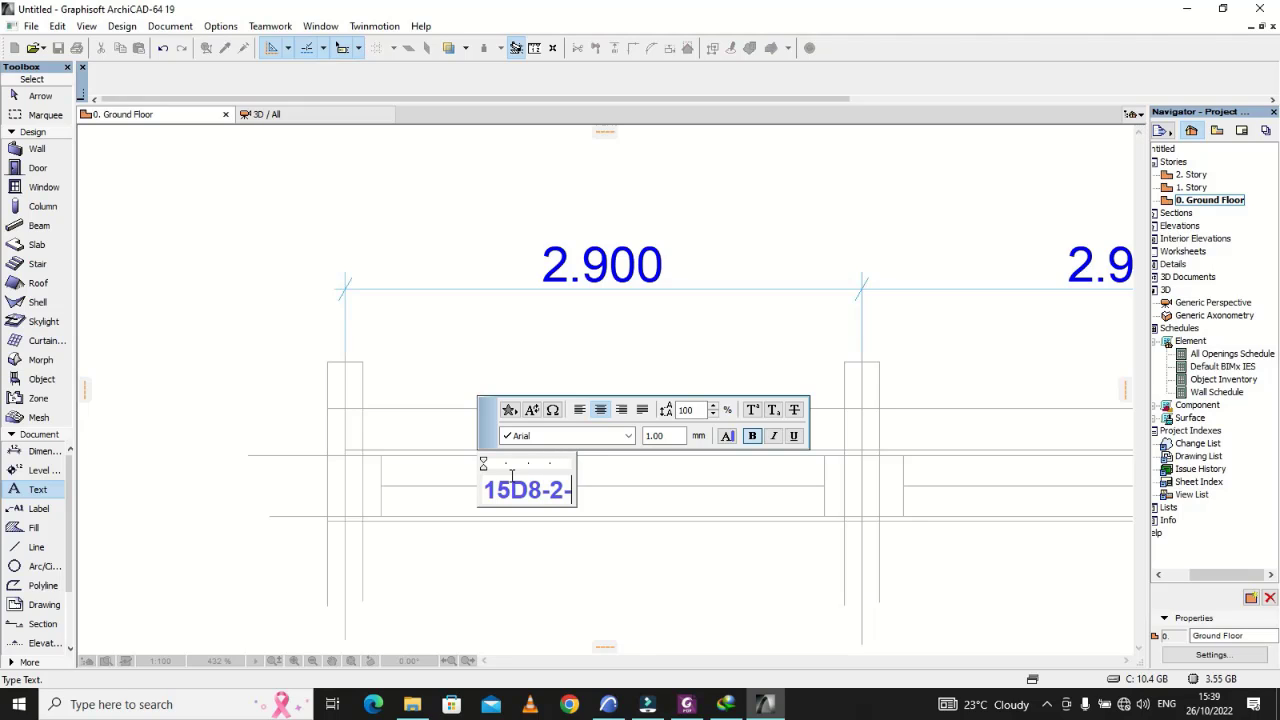
type("200")
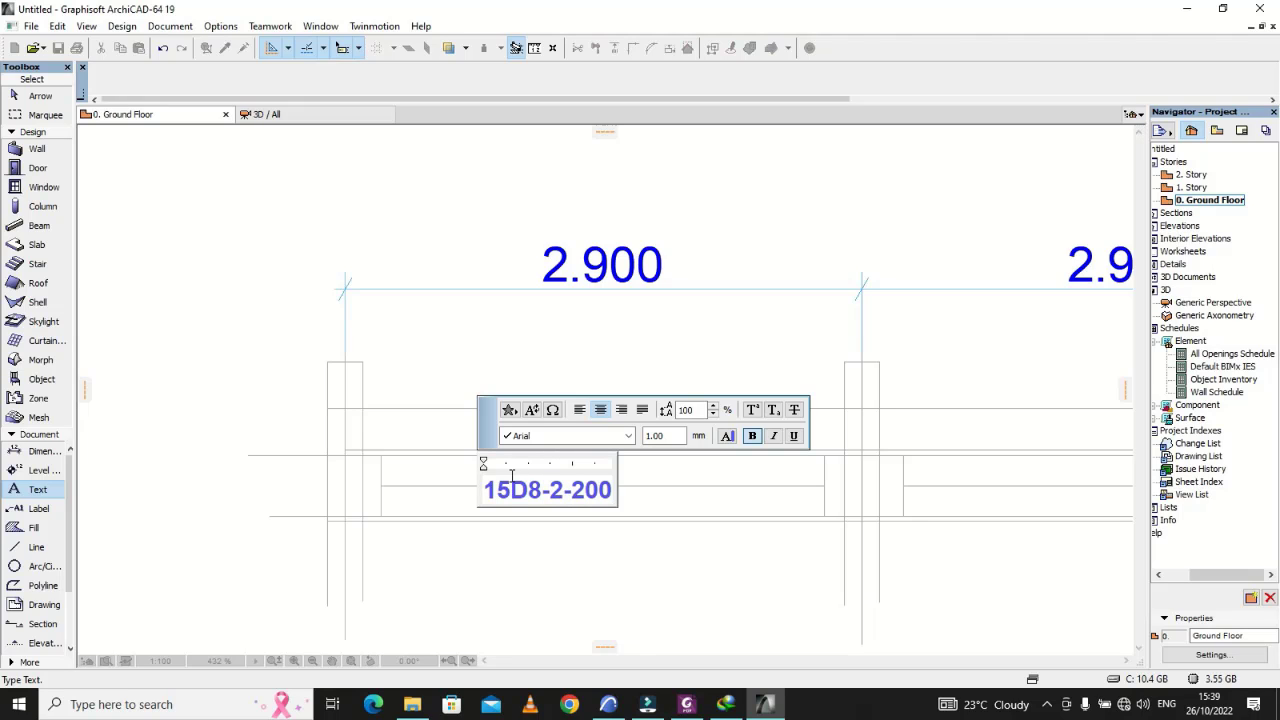
type(" c/")
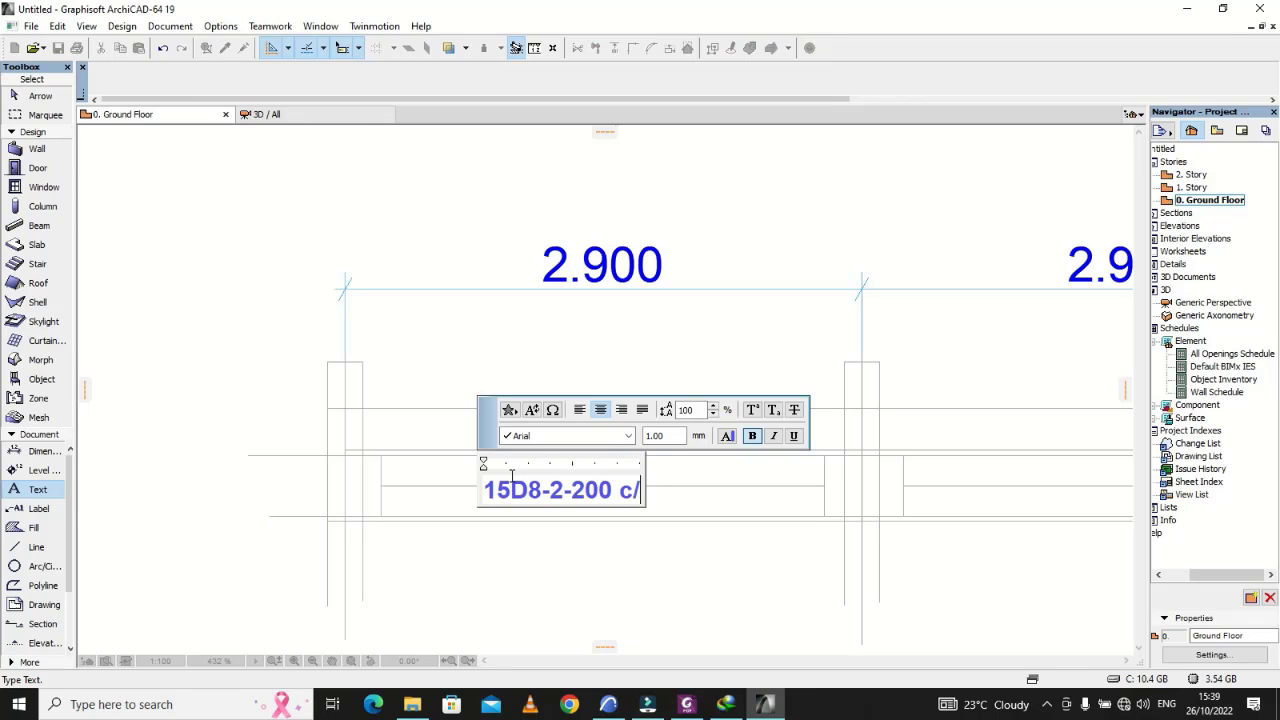
type("c links")
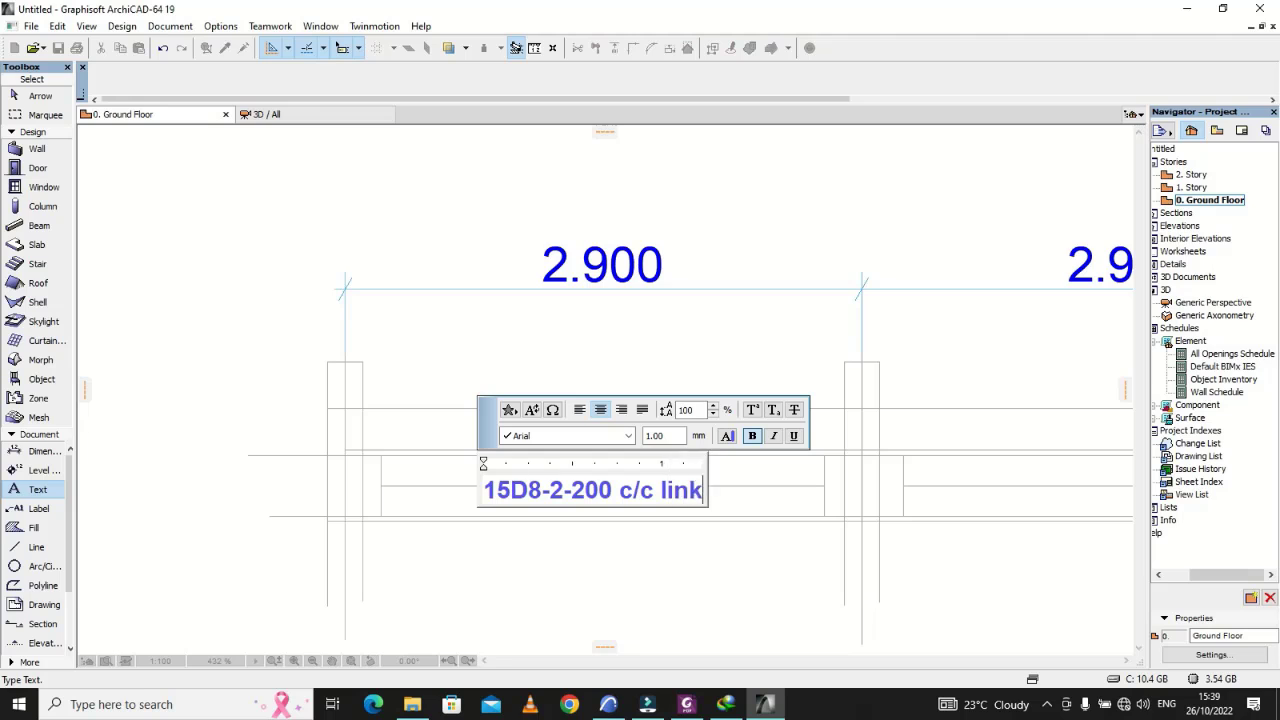
left_click(501, 592)
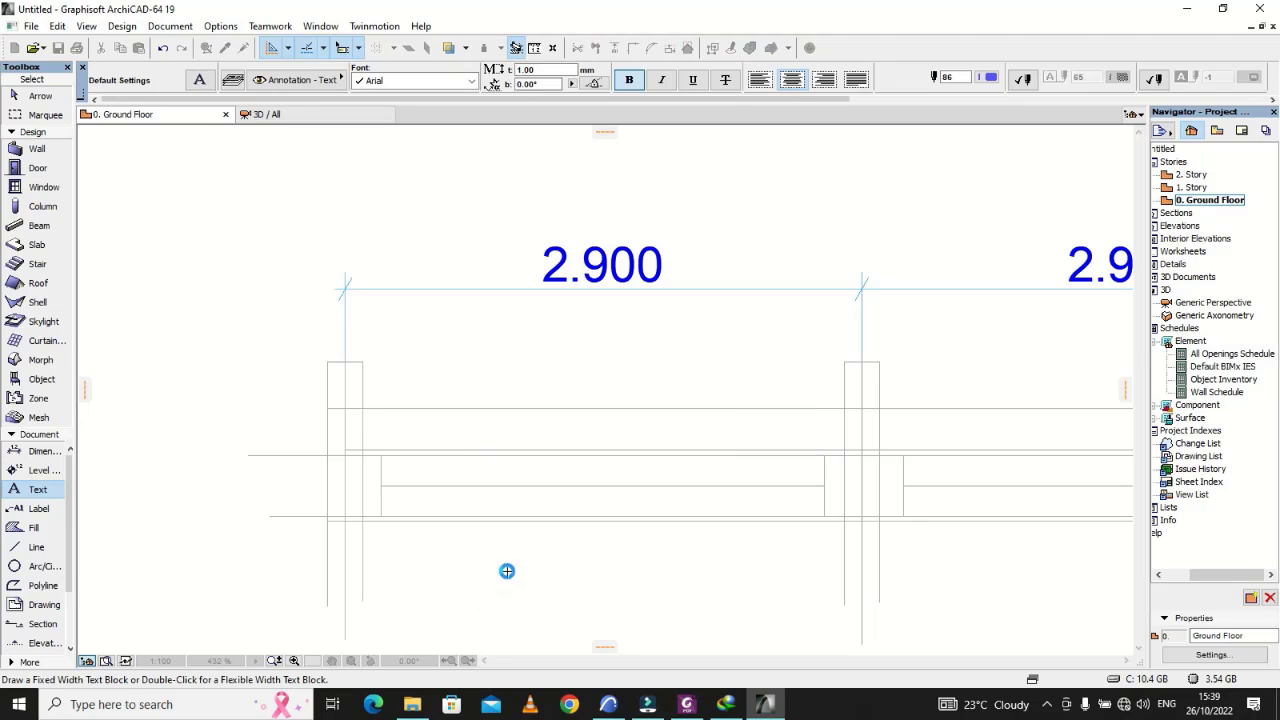
Move the left span's "15D8-2-200 c/c links" label slightly upward so it centres on the mid-height line
scroll(636, 539, "up", 4)
scroll(620, 510, "up", 2)
left_click(543, 400)
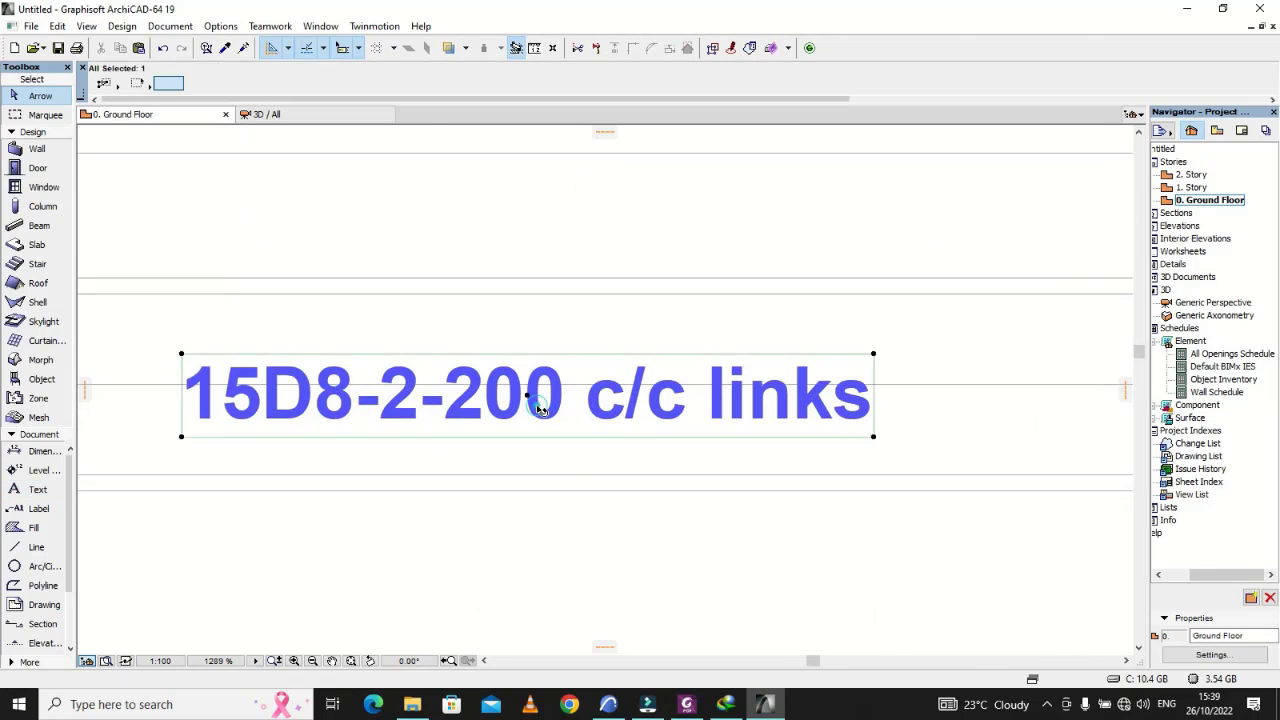
left_click(527, 398)
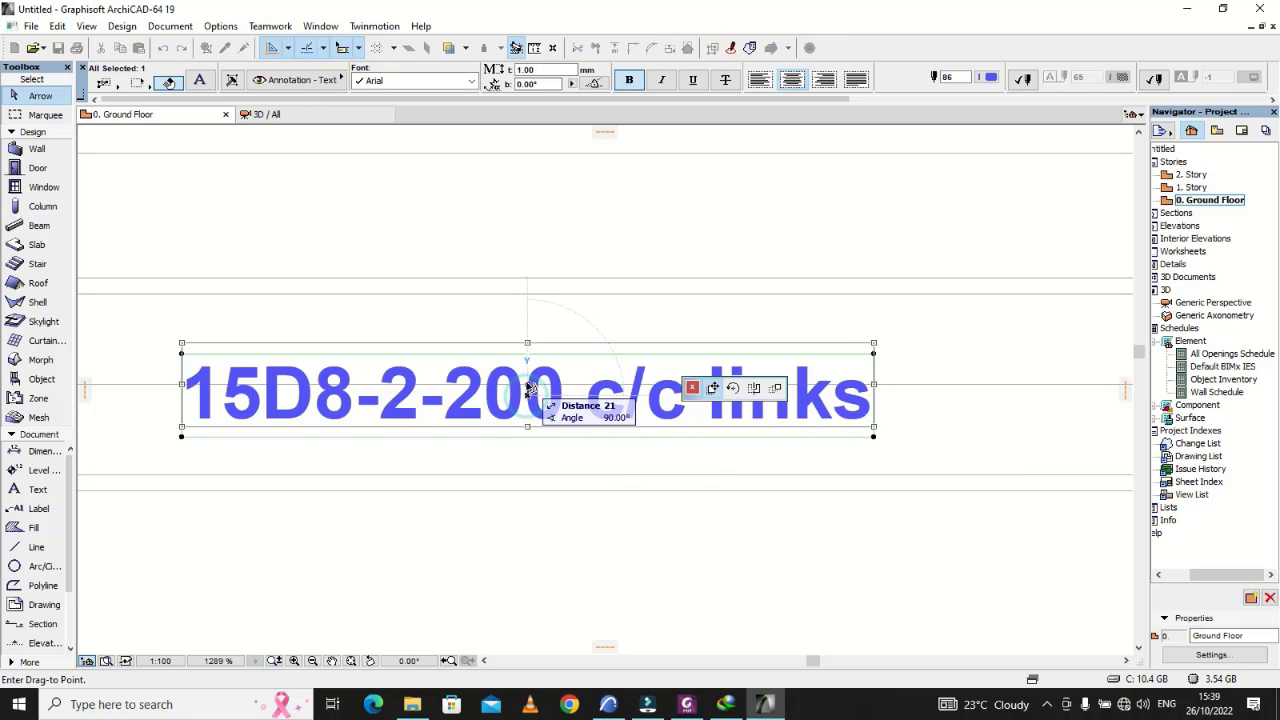
left_click(540, 386)
key("Escape")
scroll(565, 375, "down", 8)
scroll(500, 374, "up", 7)
scroll(322, 386, "down", 6)
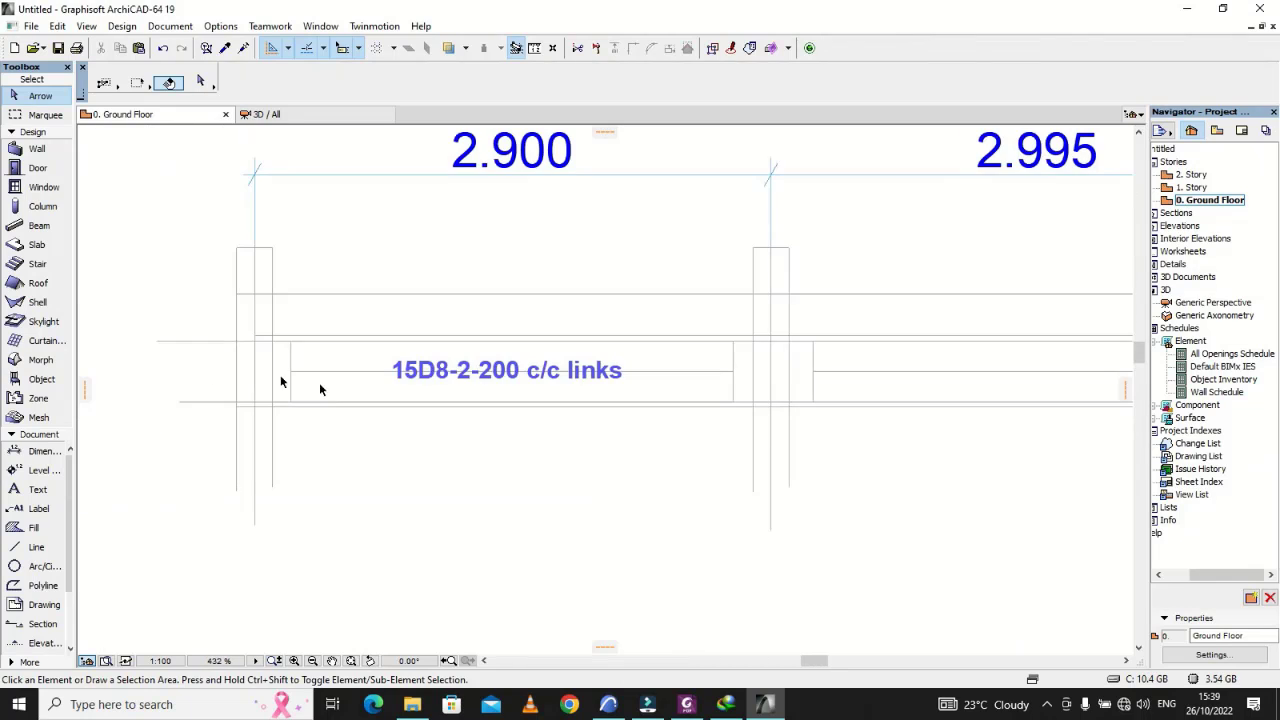
Draw a short vertical cutting line at each end of the left span's link label
left_click(36, 547)
scroll(385, 366, "up", 7)
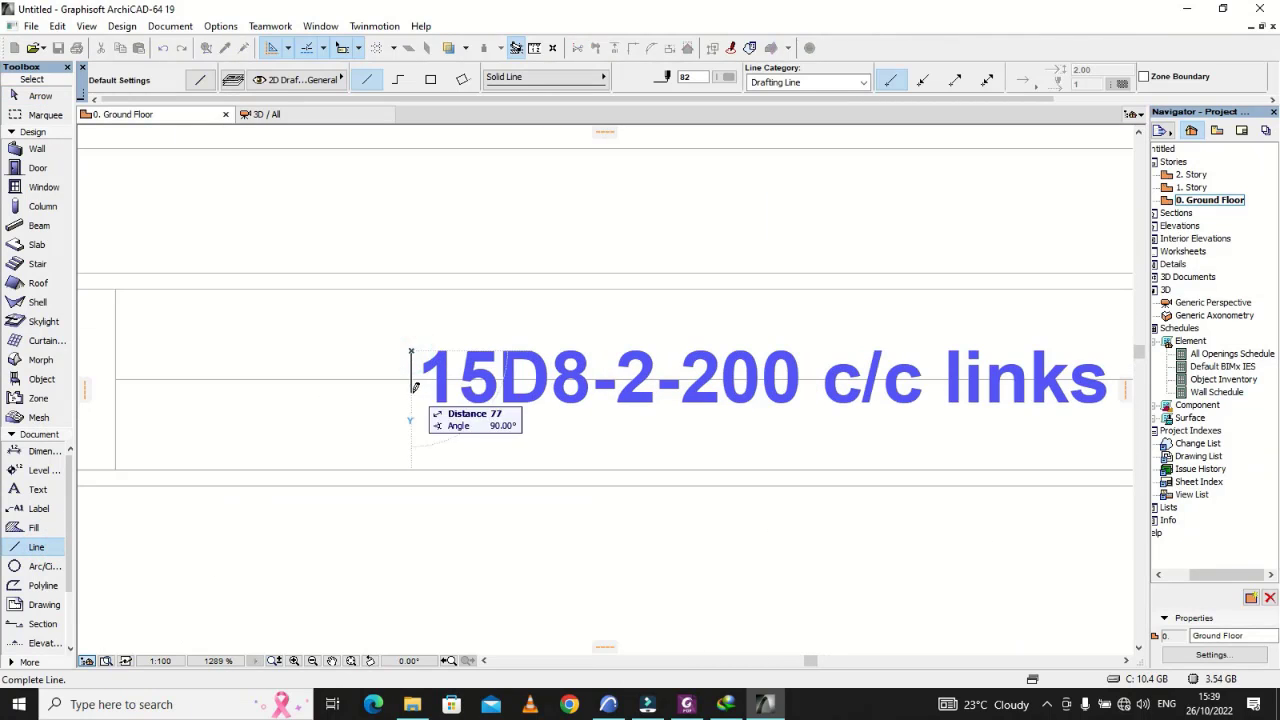
scroll(411, 385, "down", 5)
scroll(643, 383, "up", 4)
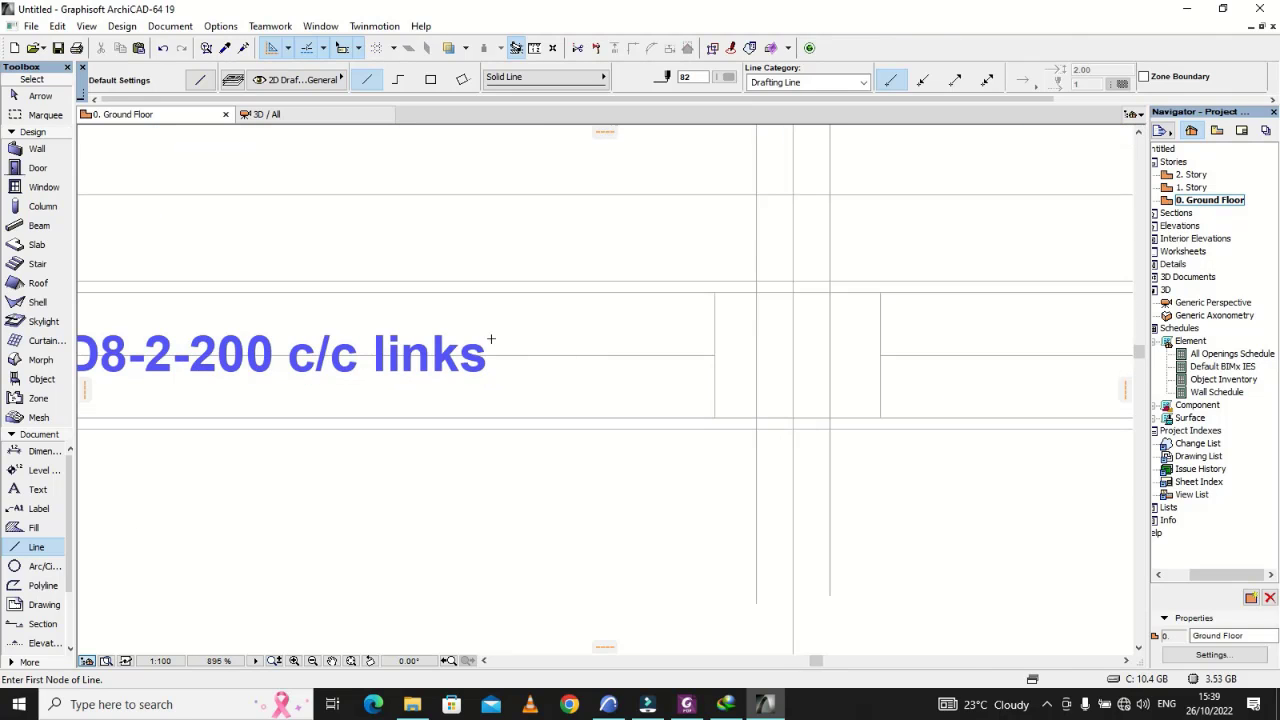
scroll(468, 356, "up", 2)
scroll(469, 355, "down", 4)
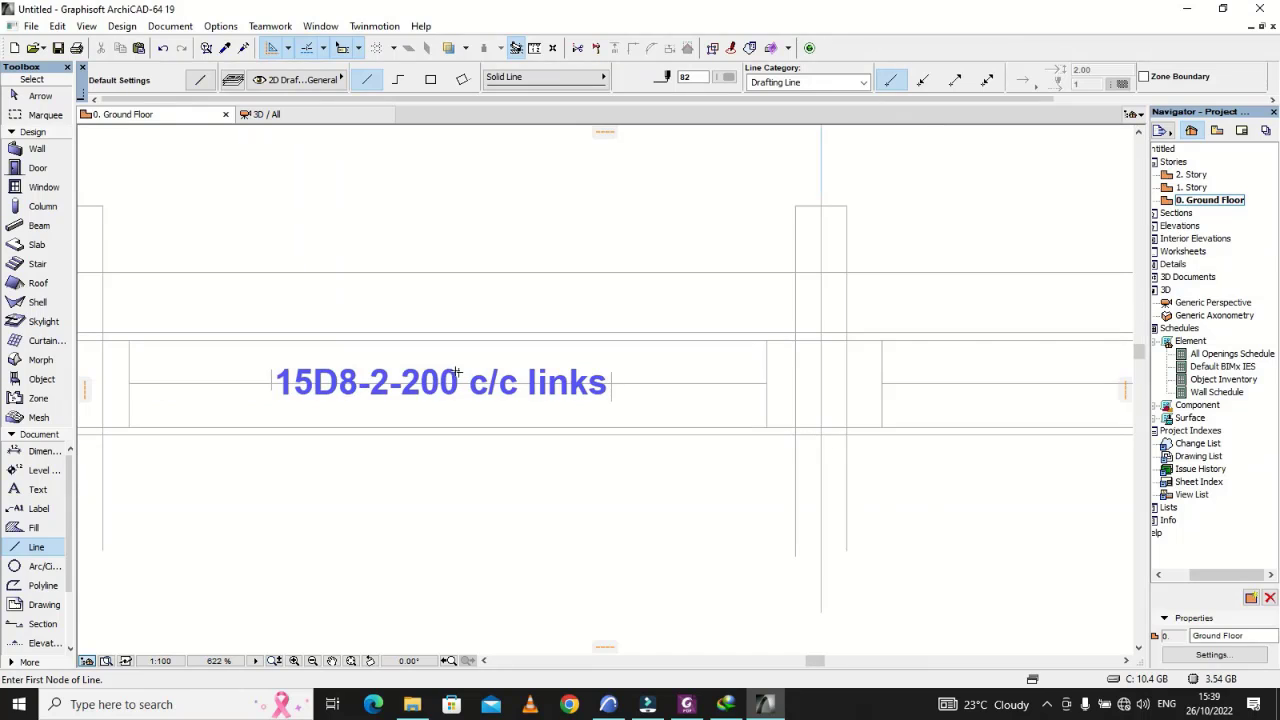
Trim away the mid-height line behind the link label, using the two short vertical lines as cutting edges
key("Escape")
scroll(293, 392, "up", 4)
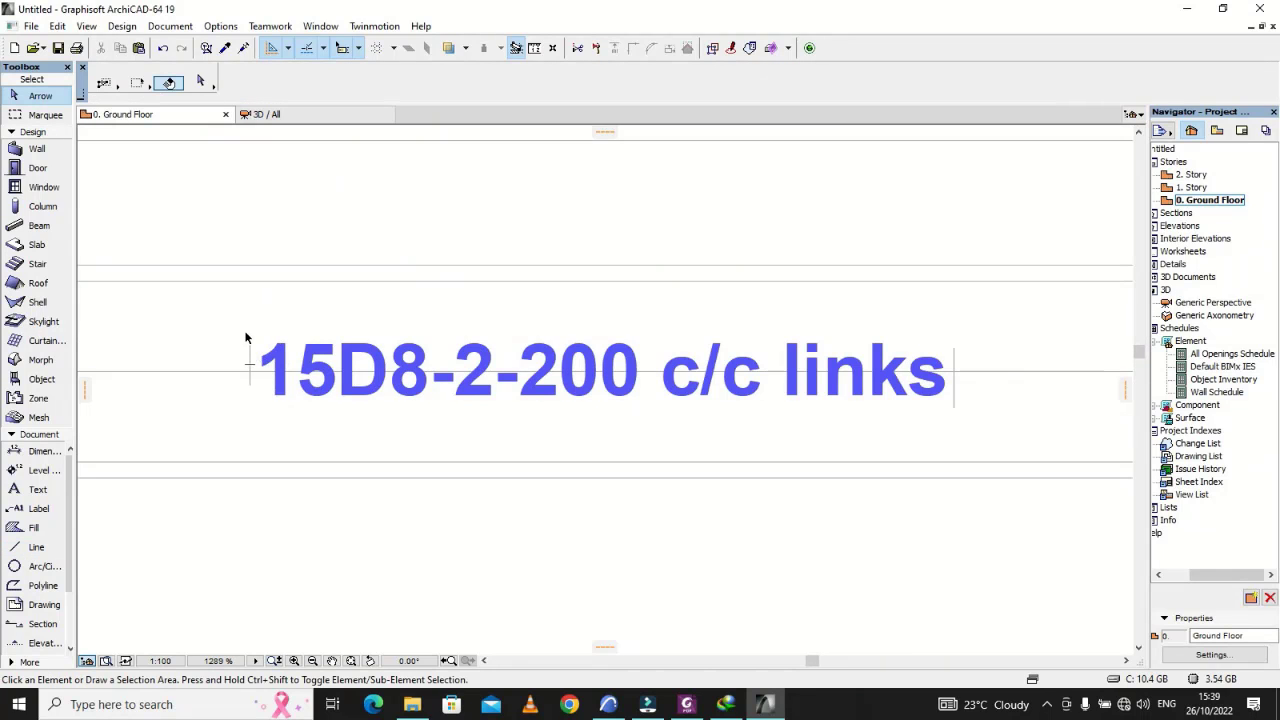
left_click(249, 358)
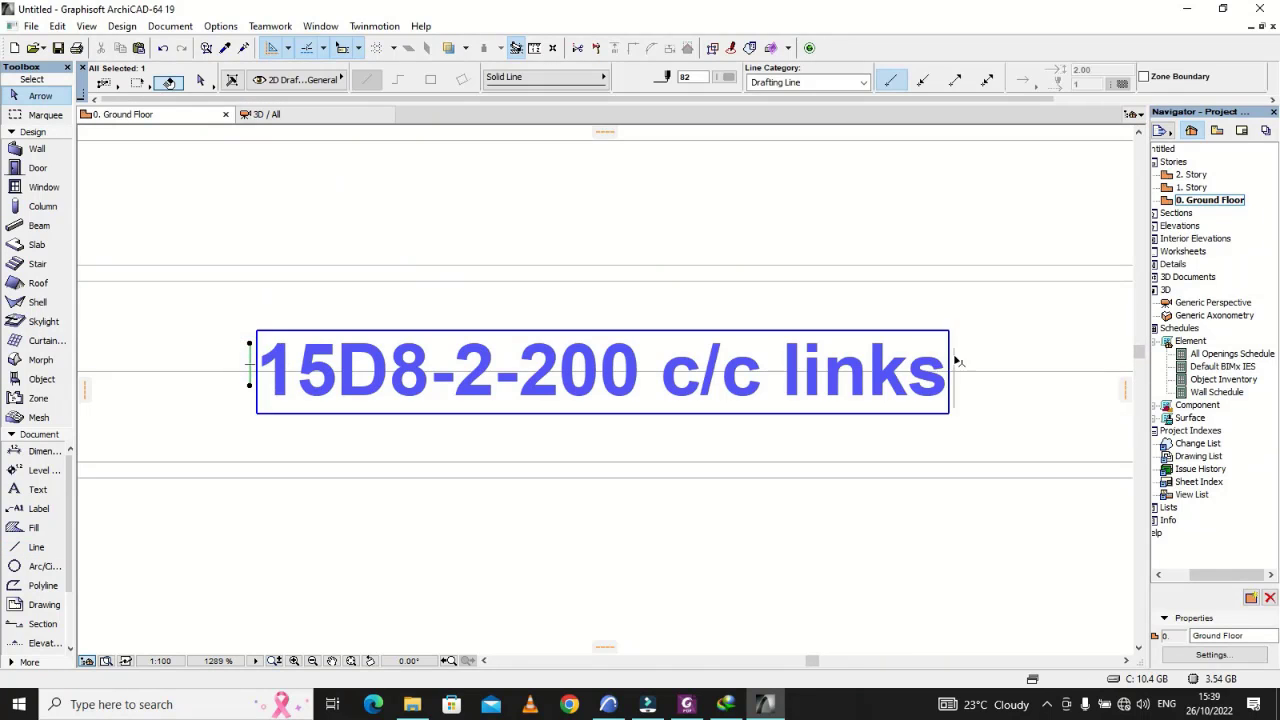
left_click(955, 396, "shift")
scroll(952, 380, "up", 4)
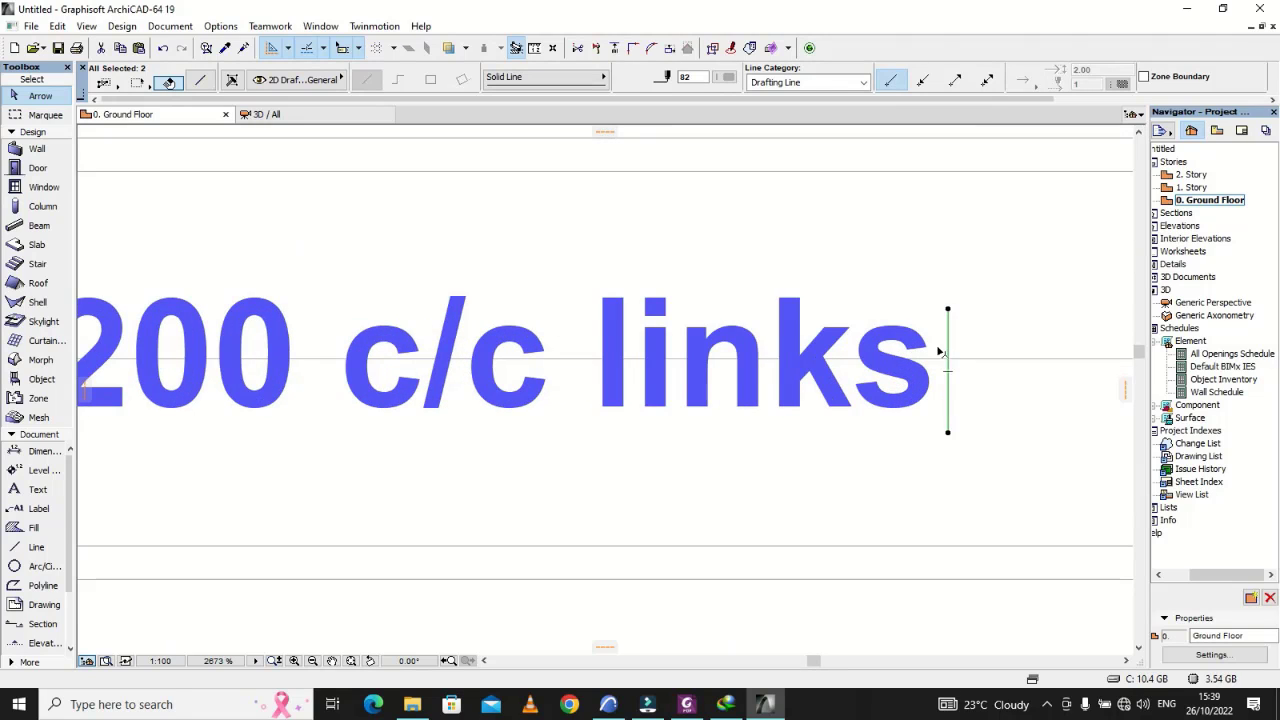
scroll(940, 365, "up", 2)
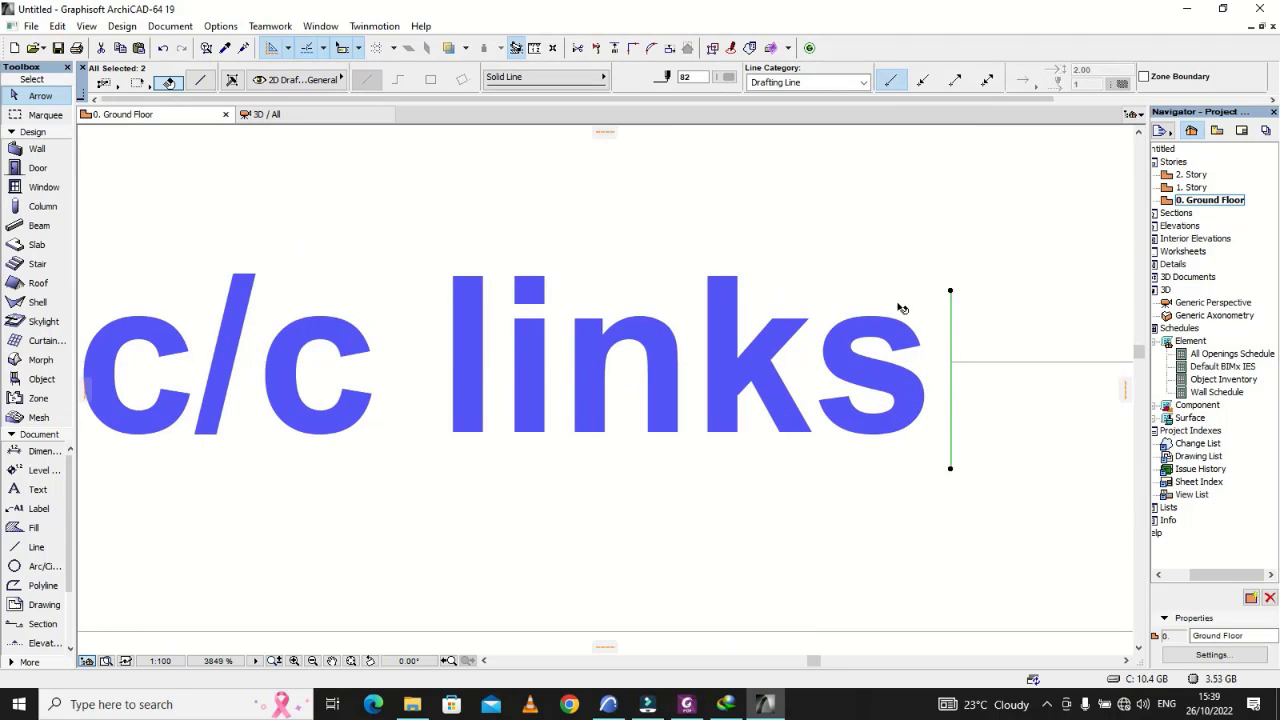
left_click(895, 236)
Delete the two short vertical cutting lines beside the left span's link label
scroll(928, 305, "down", 4)
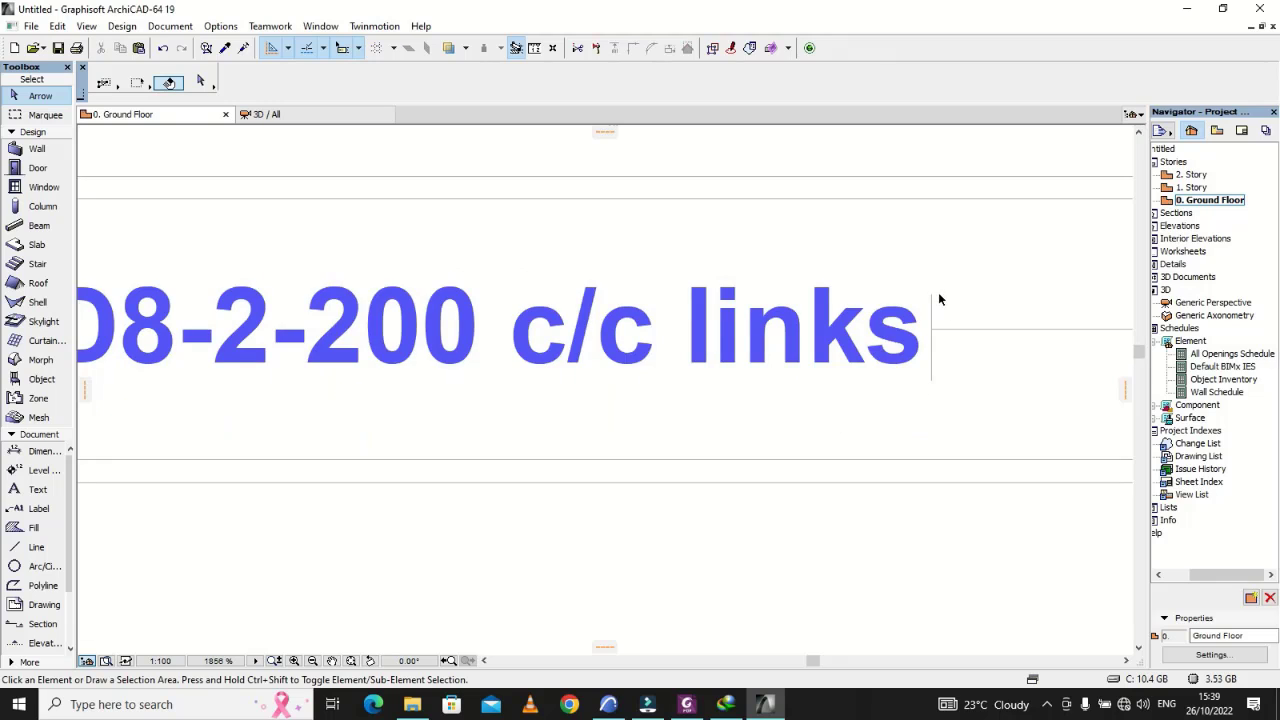
left_click(936, 300)
left_click(946, 312)
scroll(600, 340, "down", 9)
scroll(608, 337, "up", 7)
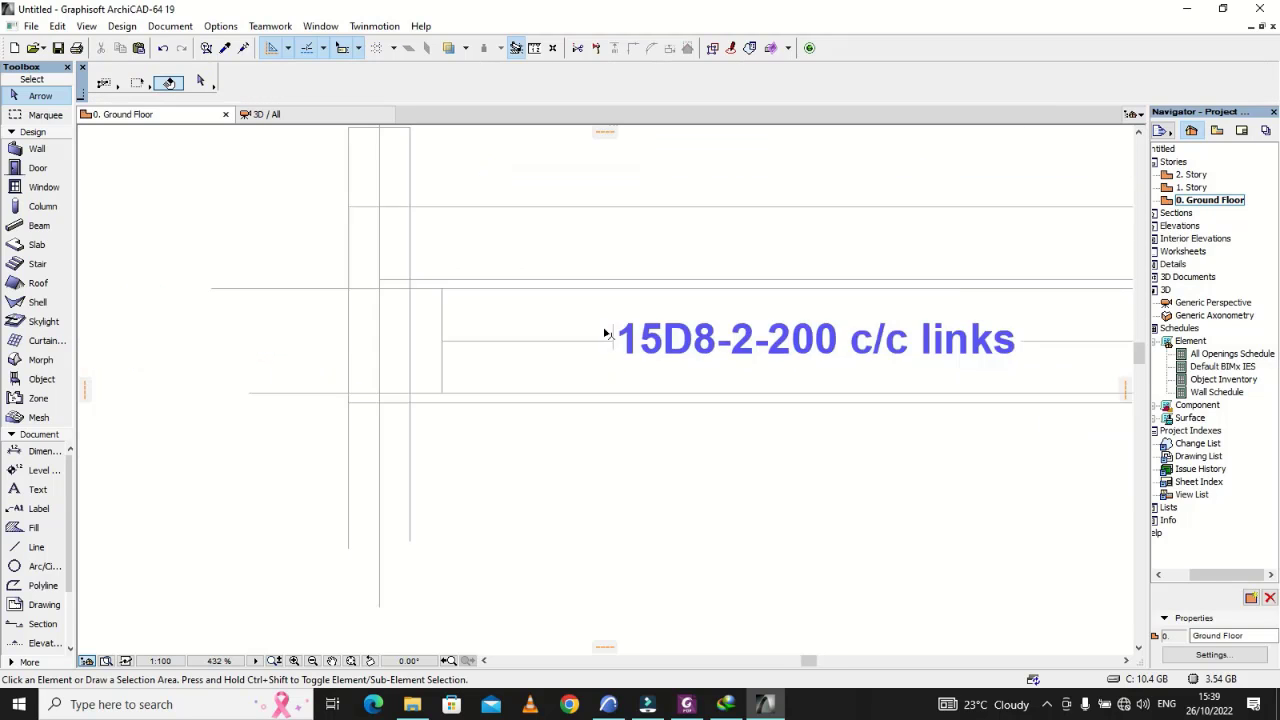
scroll(533, 331, "down", 7)
Give the line segment before the link label a solid arrowhead of size 0.5 at its outer end
left_click(537, 342)
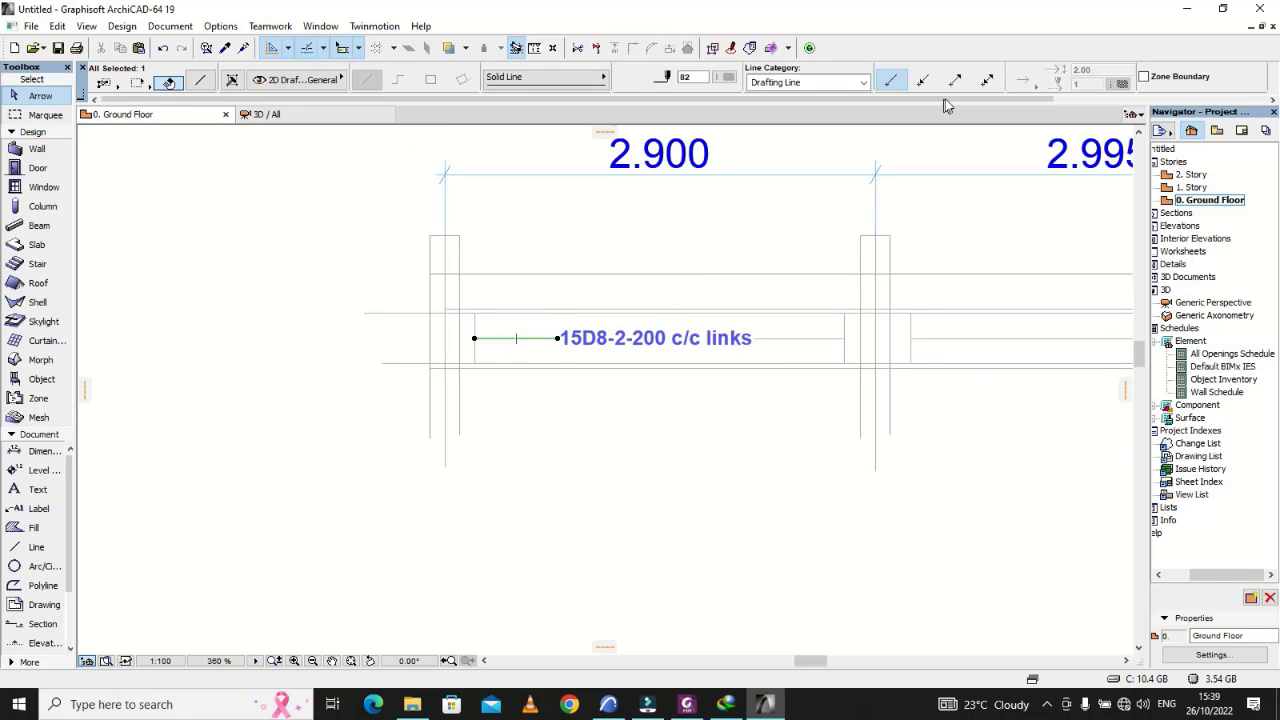
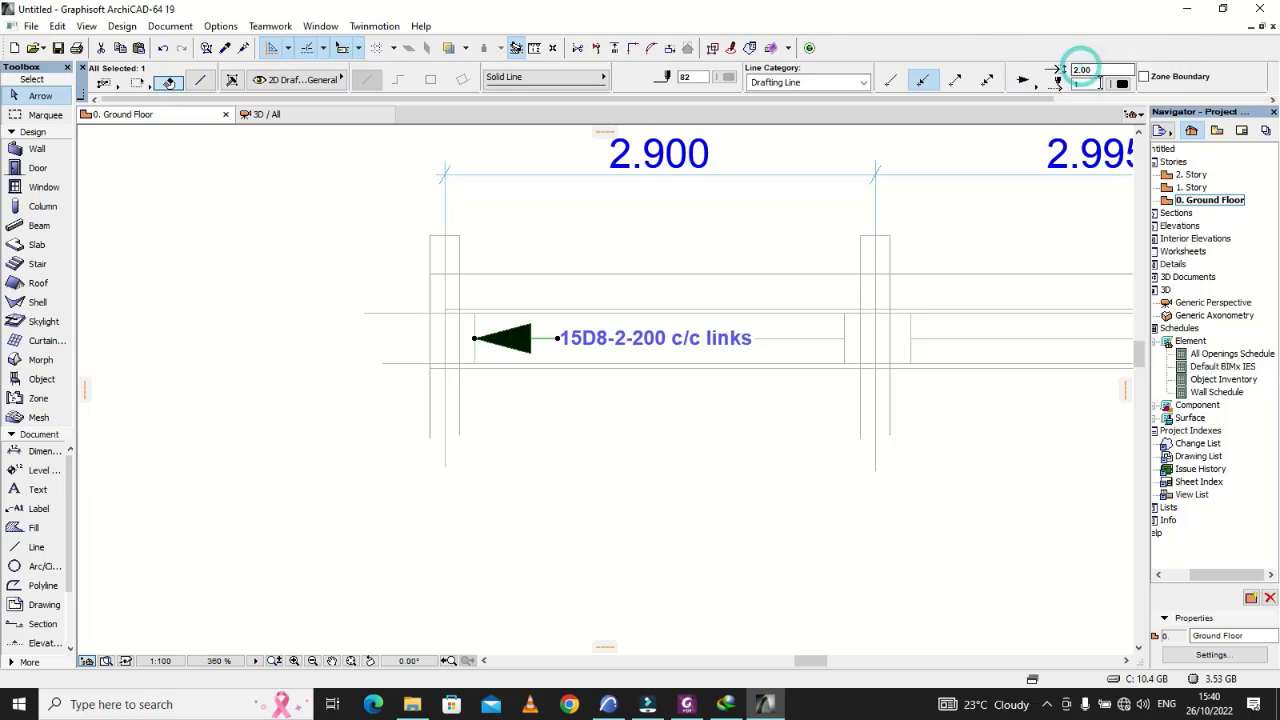
left_click_drag(1103, 70, 1075, 80)
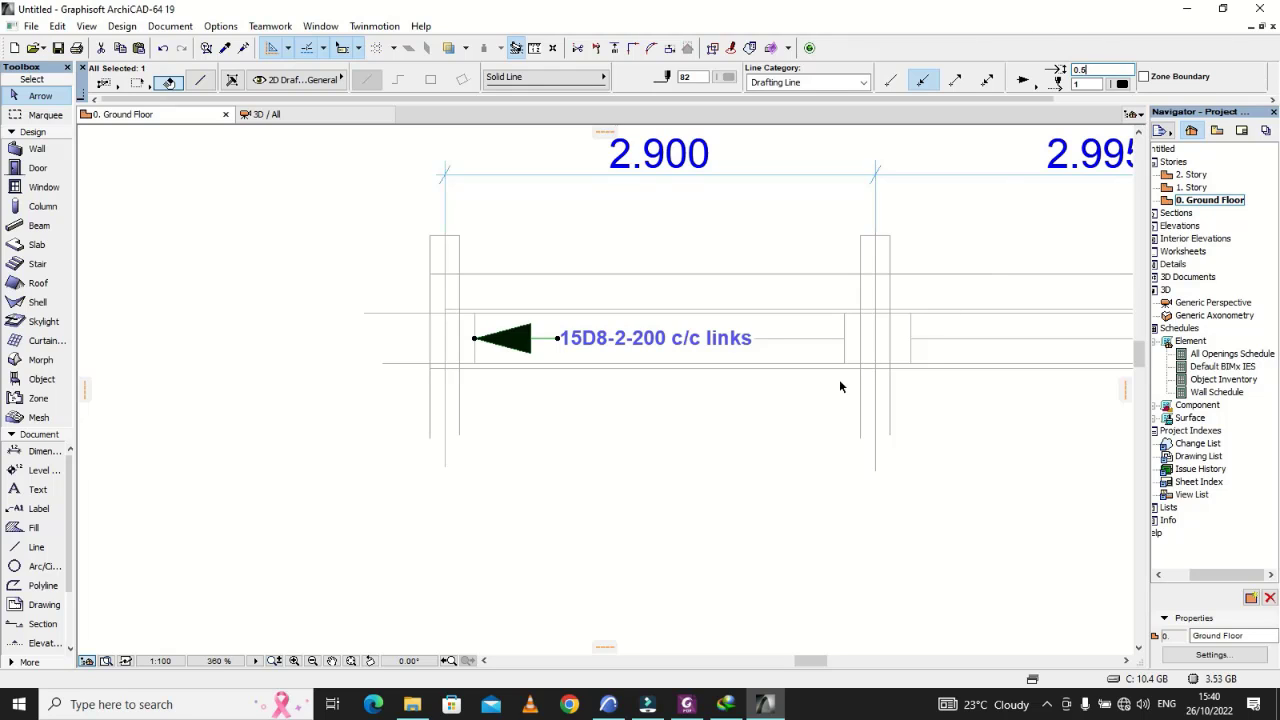
key("Return")
left_click(813, 401)
scroll(838, 372, "up", 1)
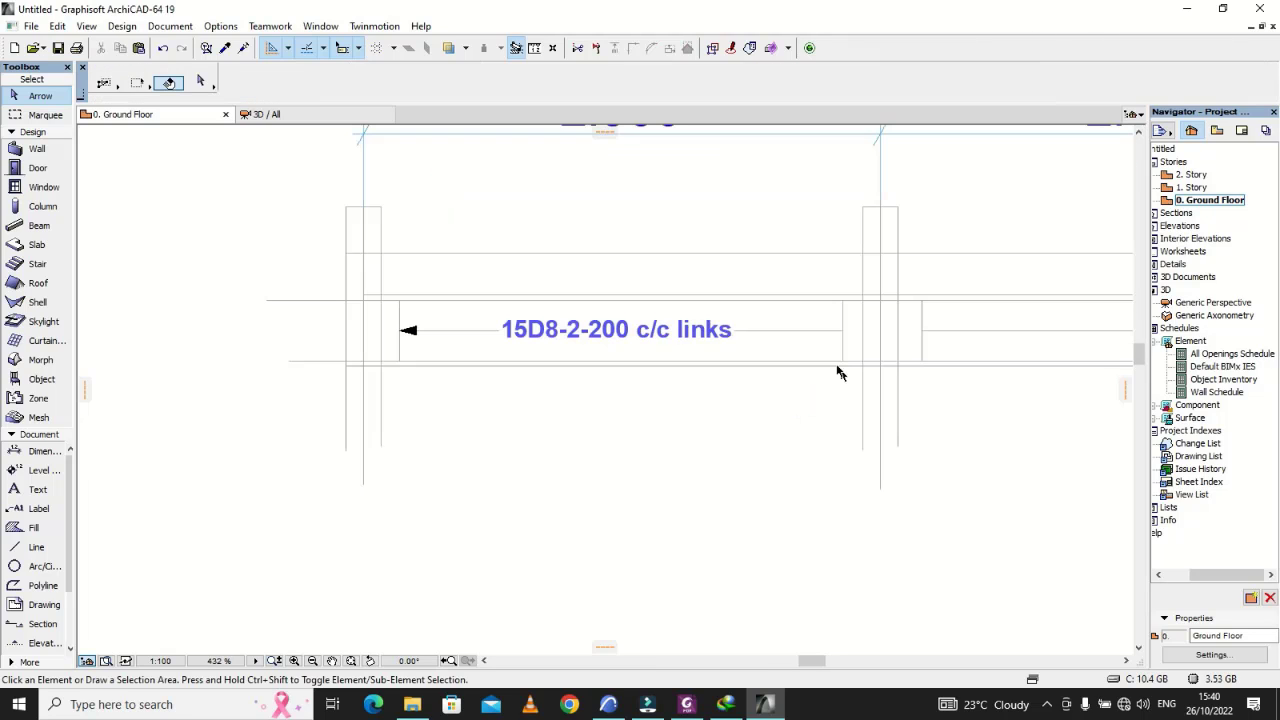
Give the line segment after the link label a solid arrowhead of size 0.5 at its outer end
left_click(780, 330)
scroll(763, 431, "down", 3)
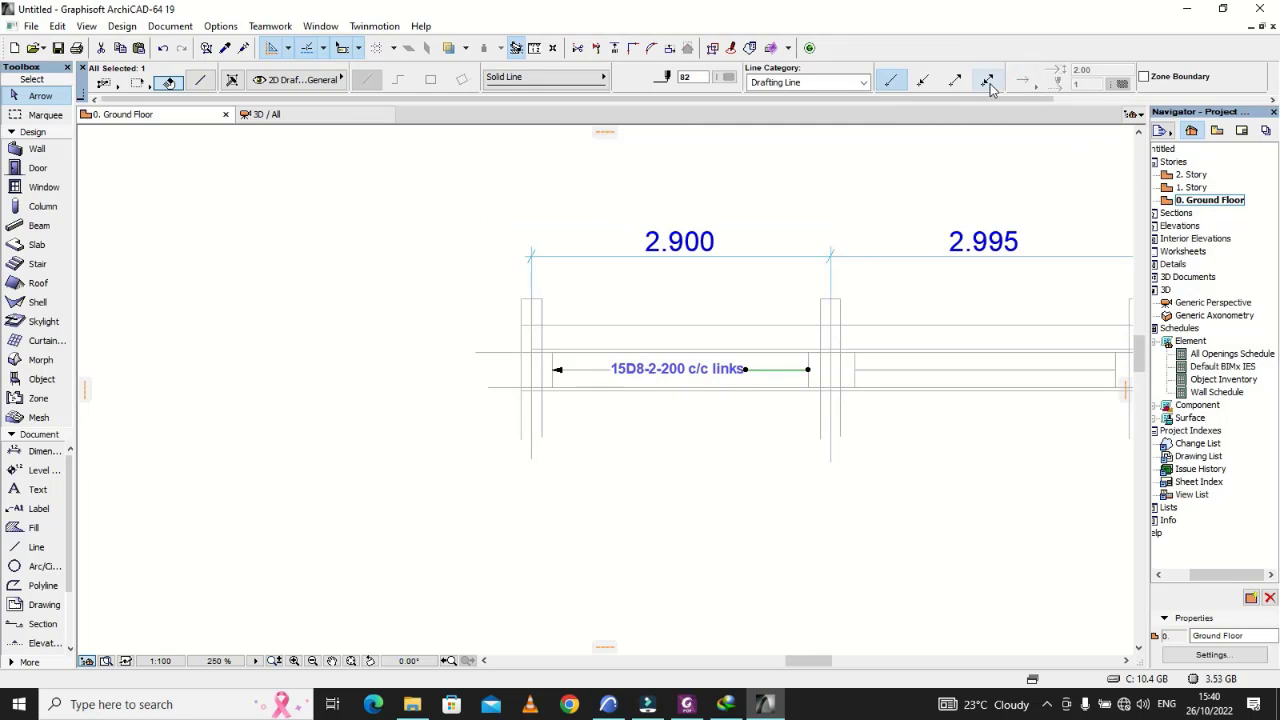
left_click(957, 82)
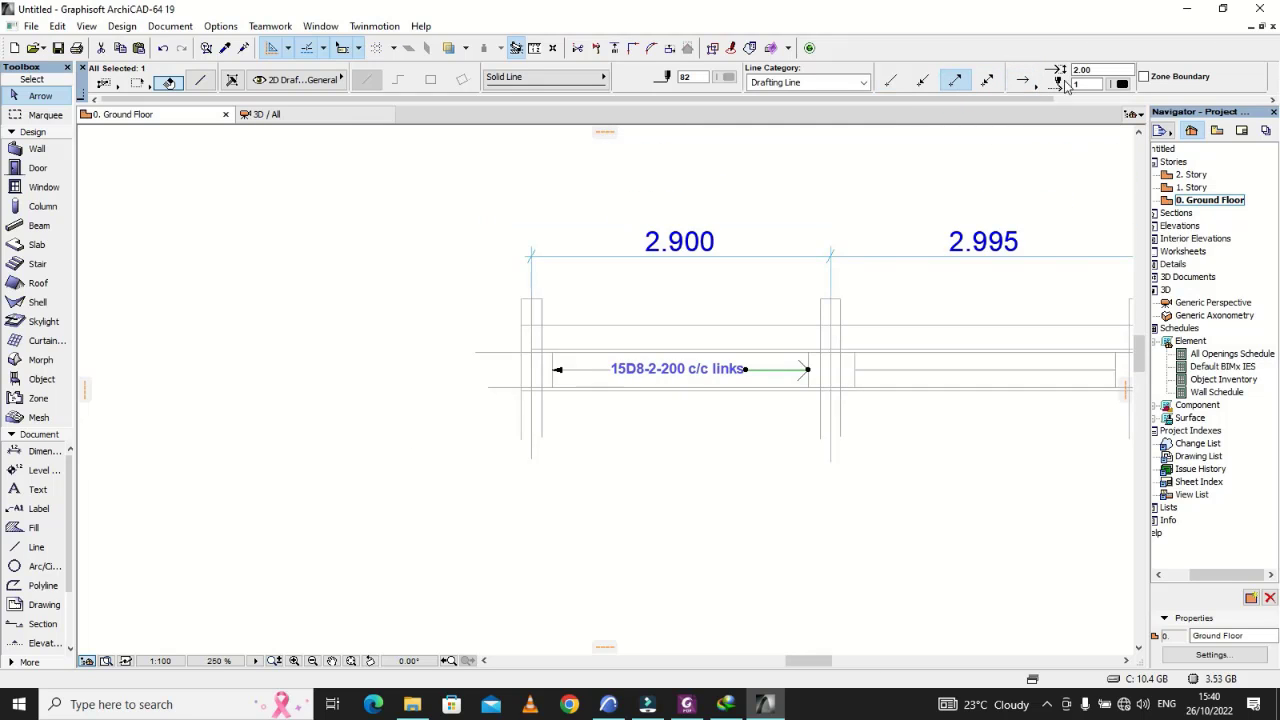
left_click(1077, 70)
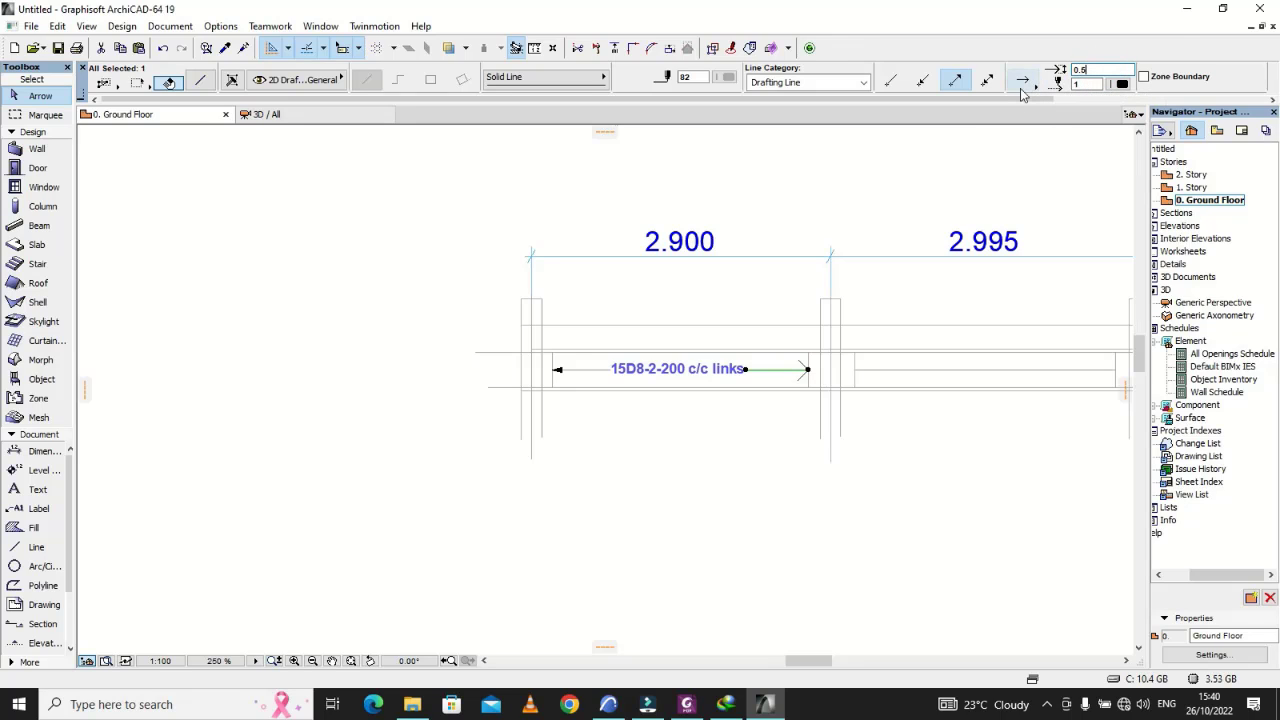
left_click(1022, 88)
left_click(1072, 76)
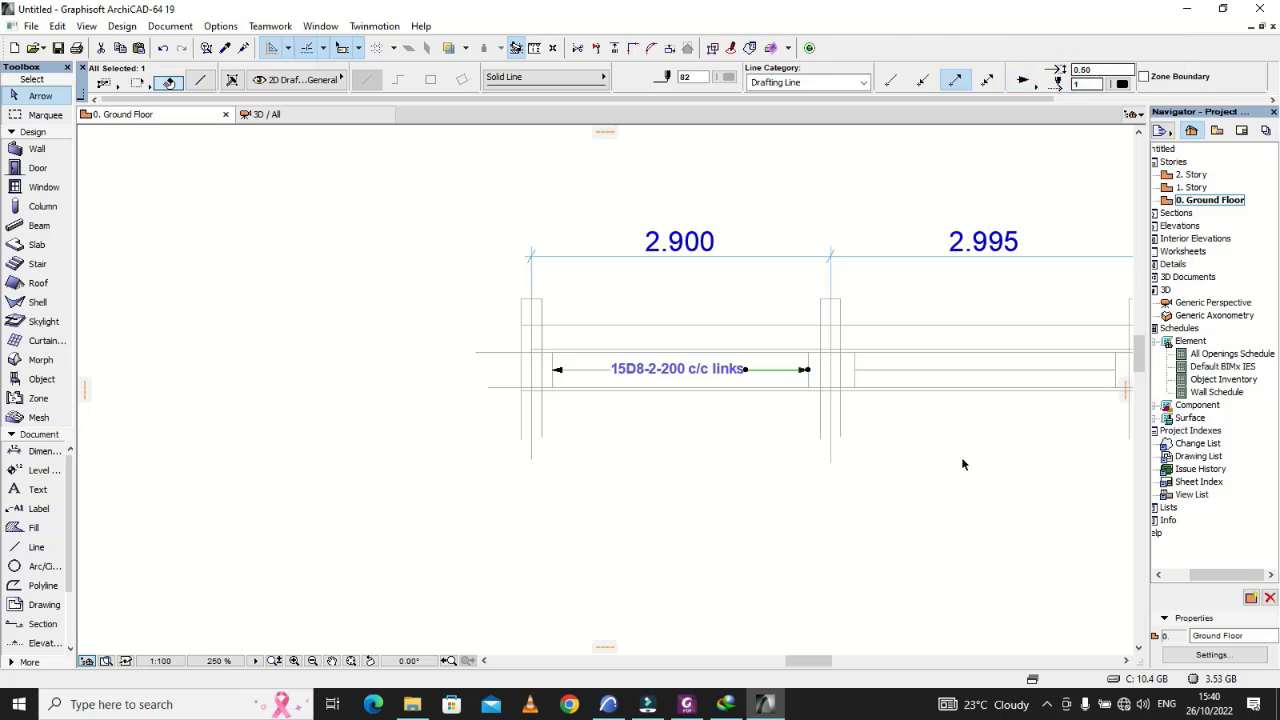
left_click(963, 466)
scroll(391, 352, "down", 4)
scroll(718, 391, "up", 4)
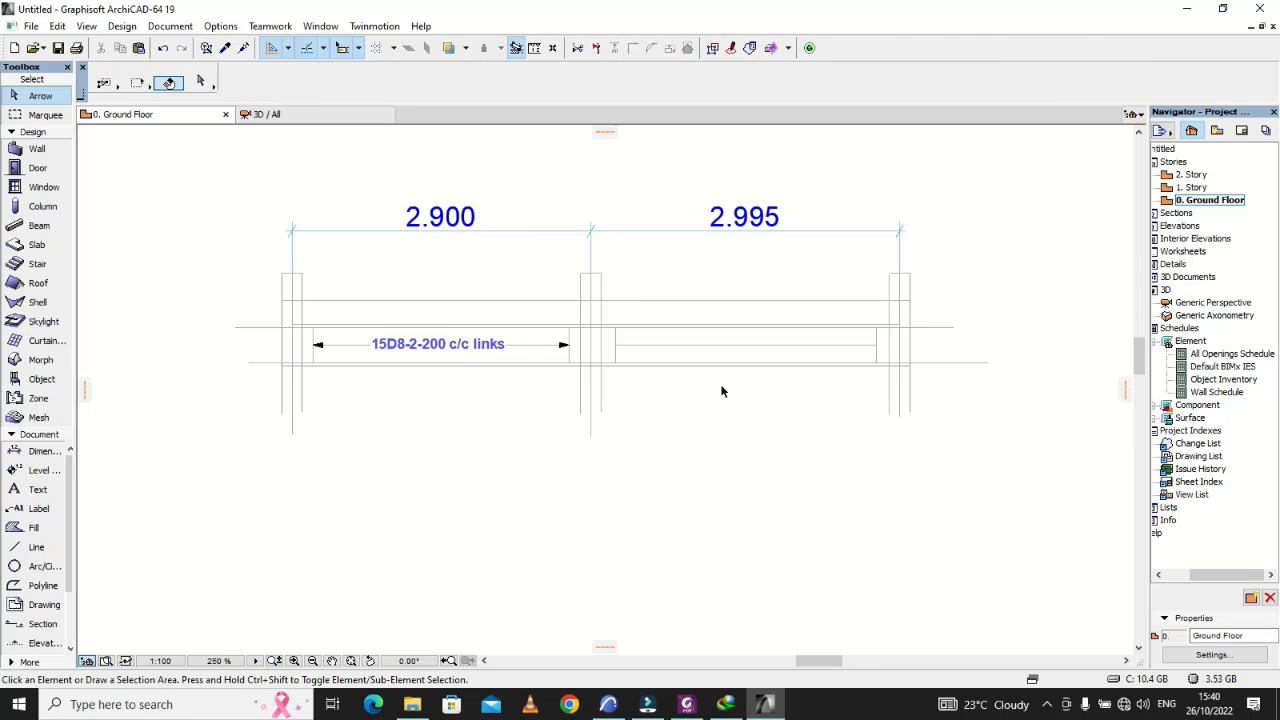
scroll(349, 347, "up", 7)
left_click(371, 301)
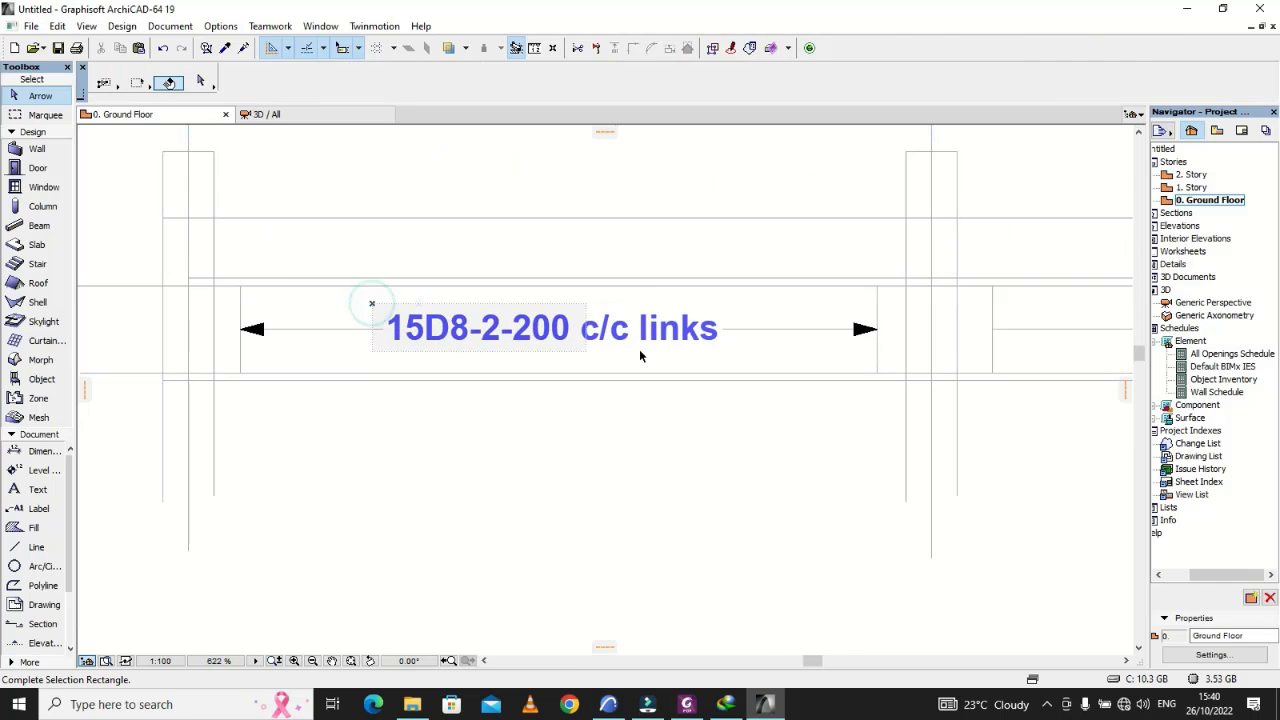
left_click(700, 347)
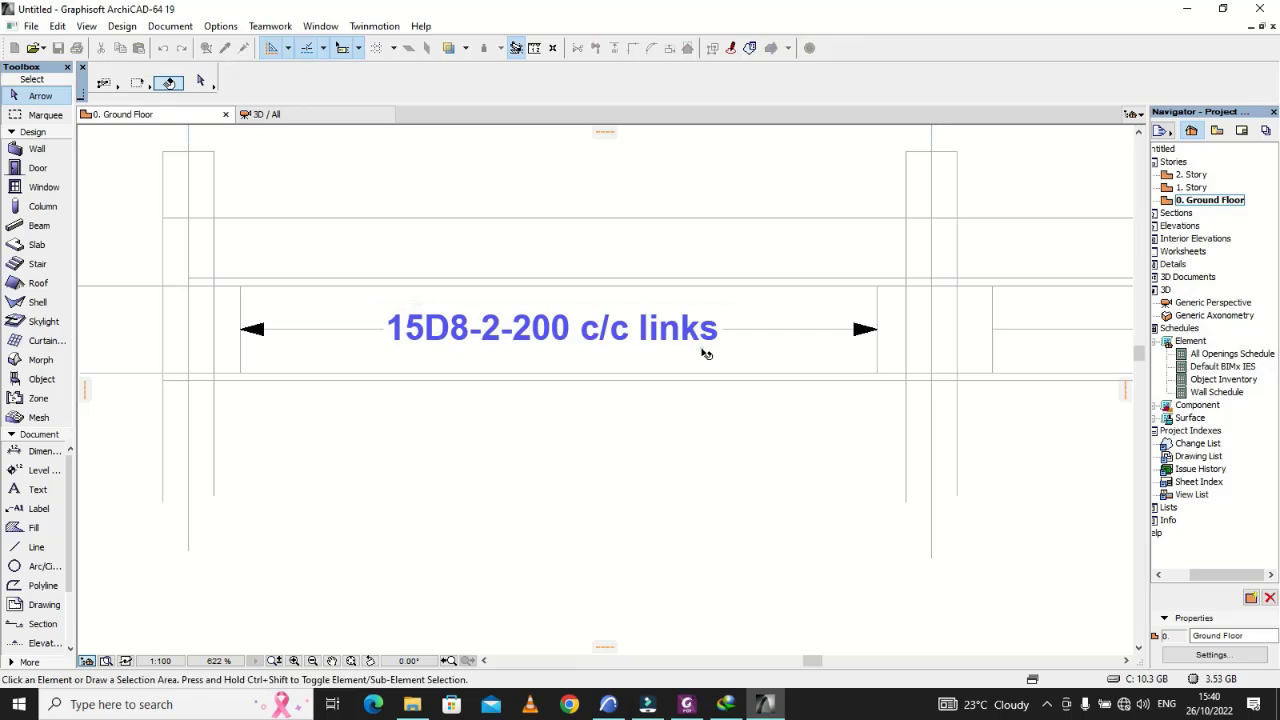
left_click(555, 332)
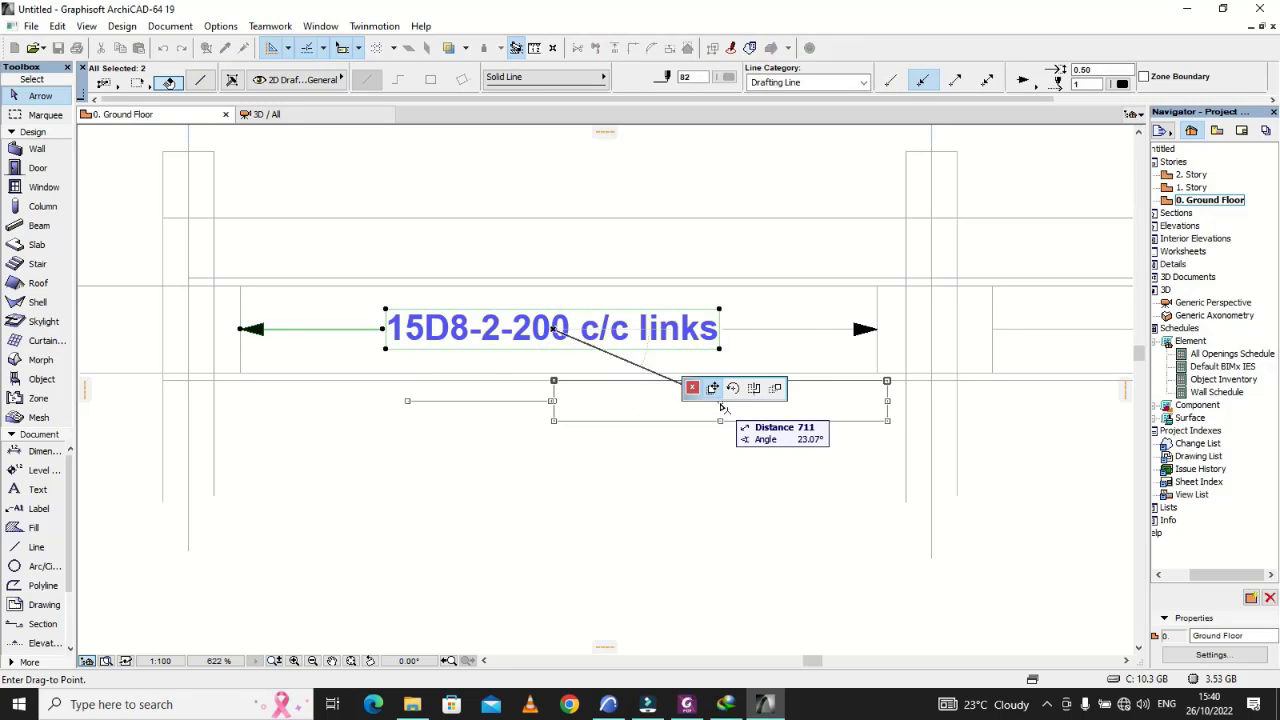
key("Escape")
key("Escape")
Try moving the left span's link label below the beam and undo the move
left_click(535, 336)
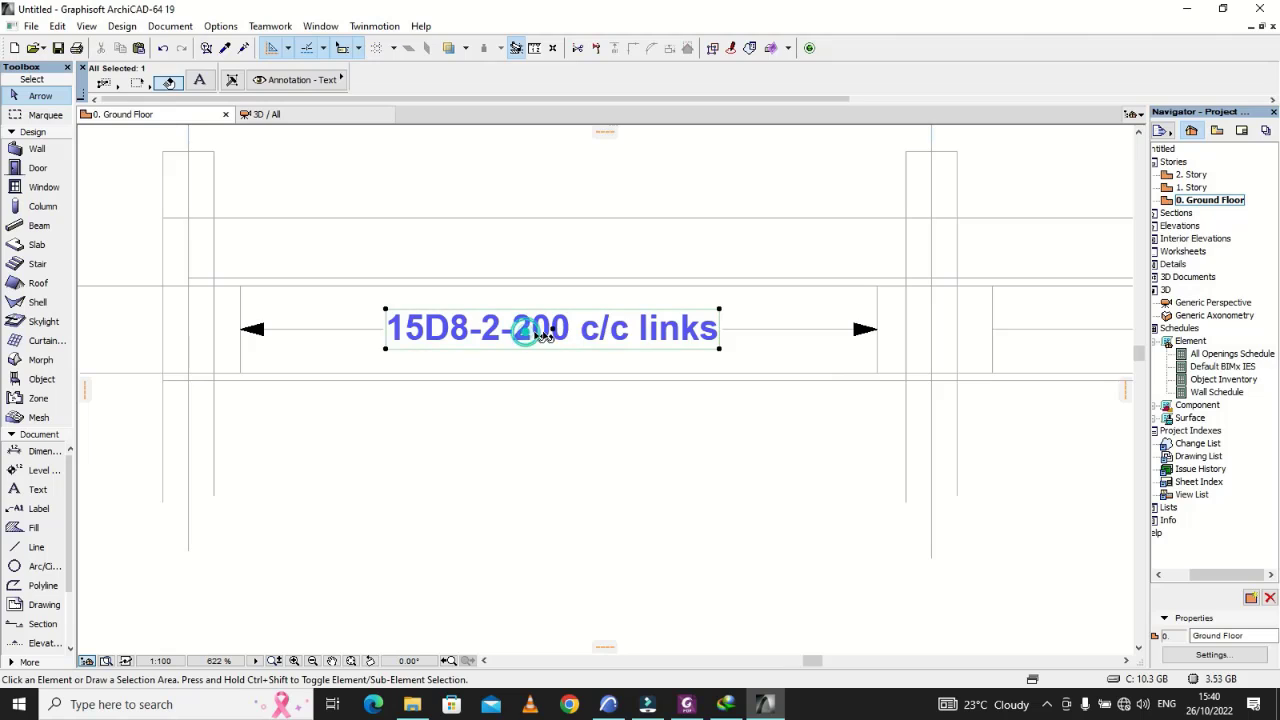
left_click(561, 332)
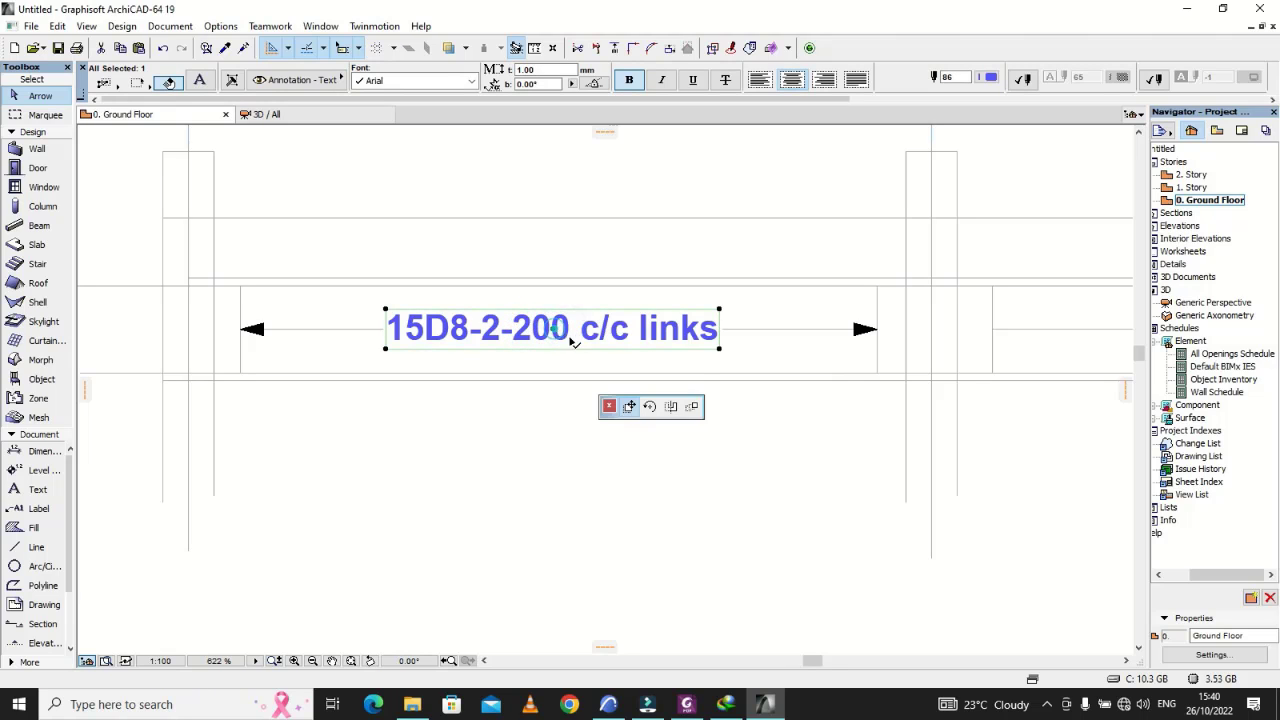
left_click(690, 418)
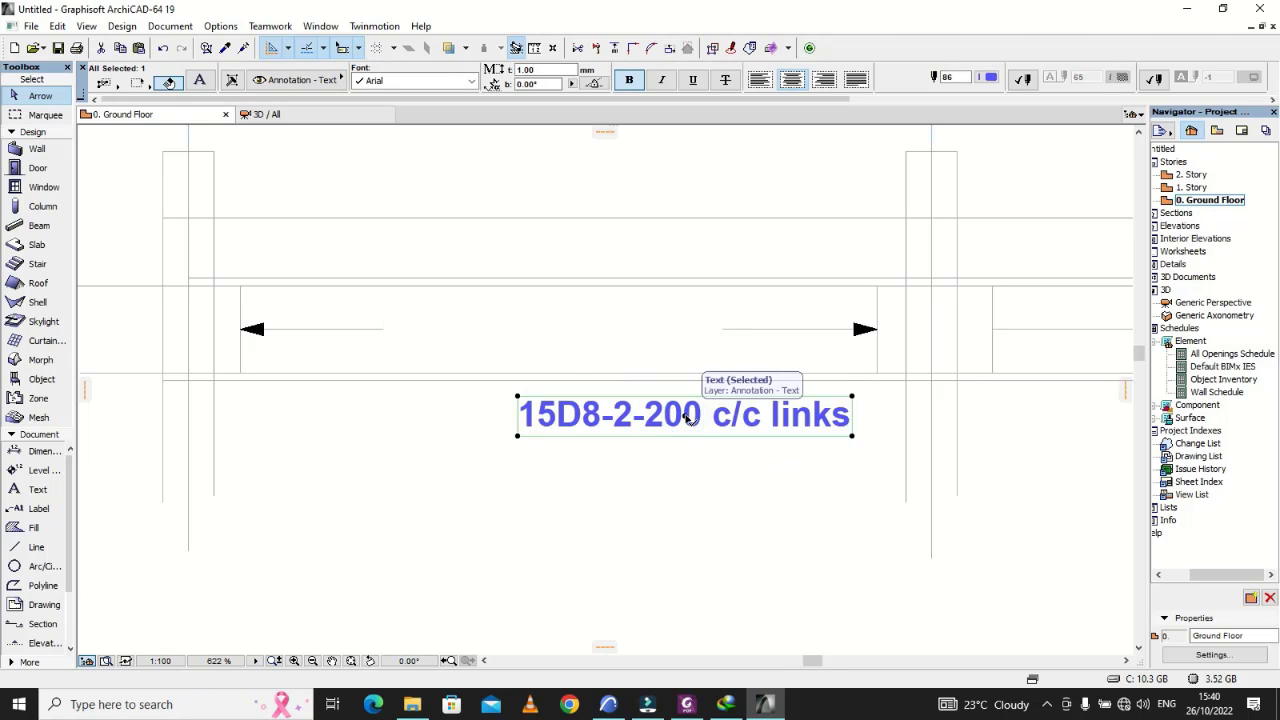
key("ctrl+z")
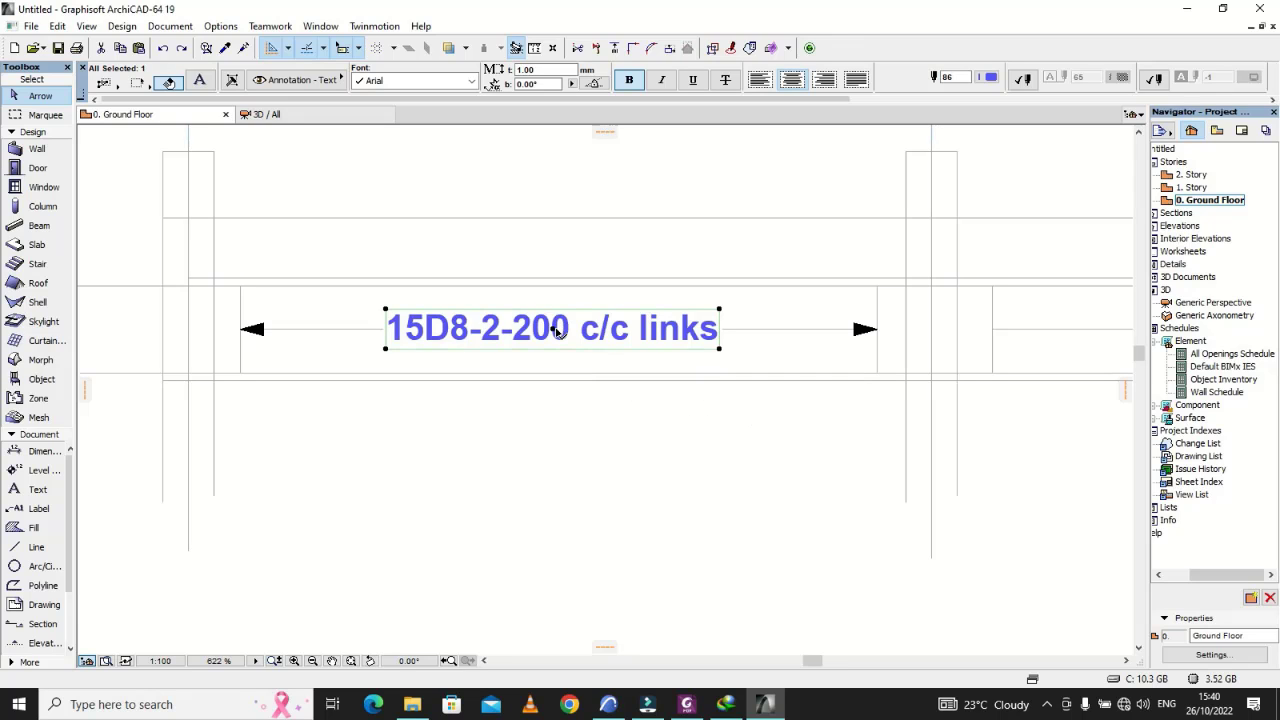
Drag a copy of the link label from the left span to the midpoint of the right span's mid-height line
left_click(558, 332)
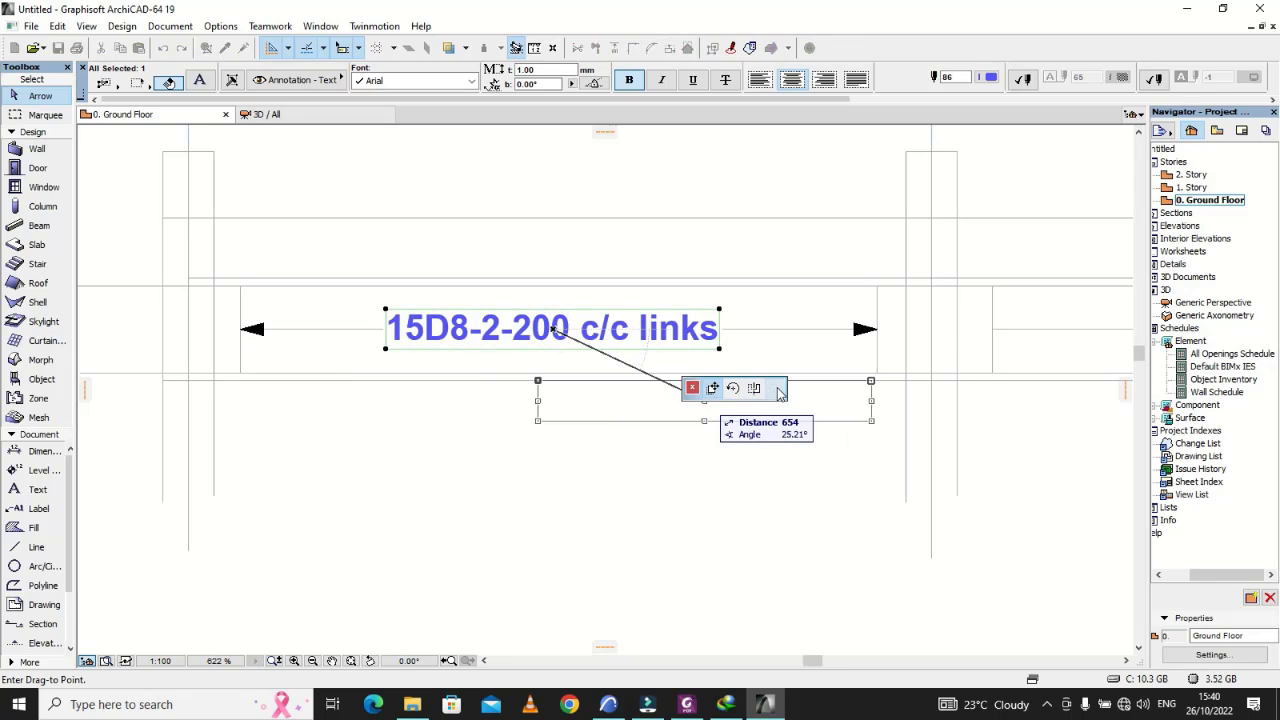
left_click(777, 389)
left_click(755, 414)
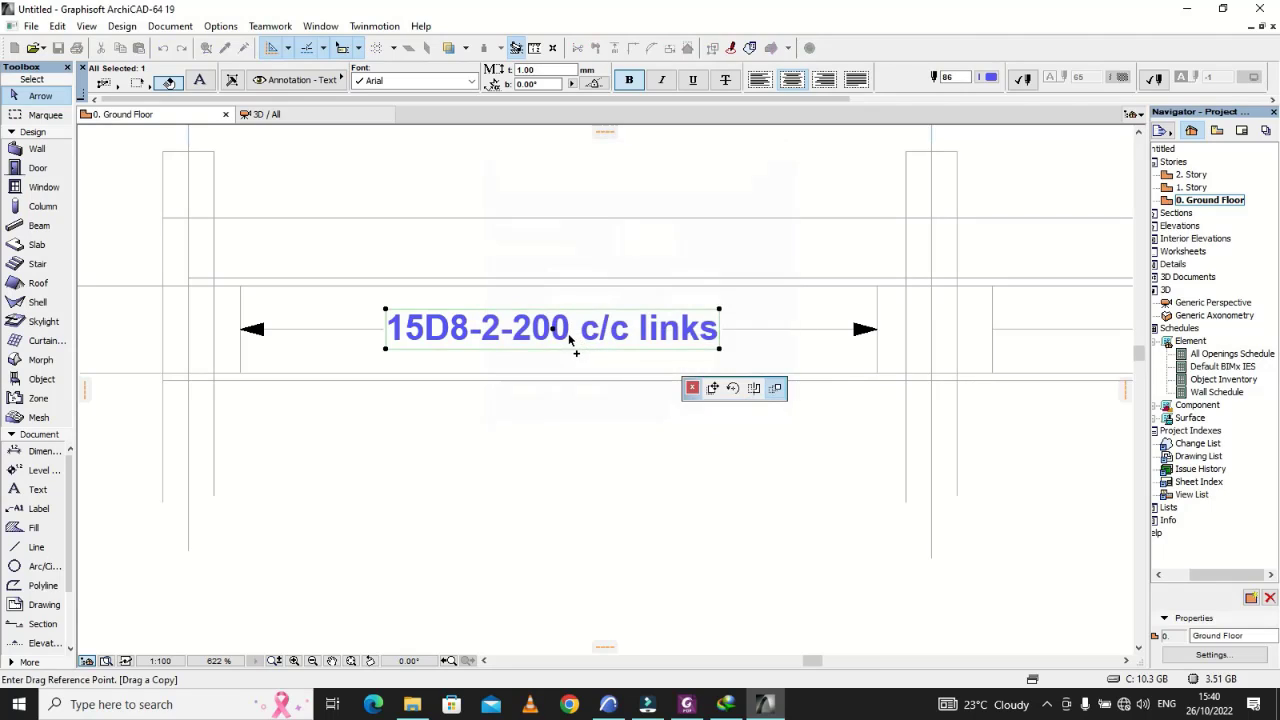
left_click(566, 338)
scroll(523, 367, "down", 5)
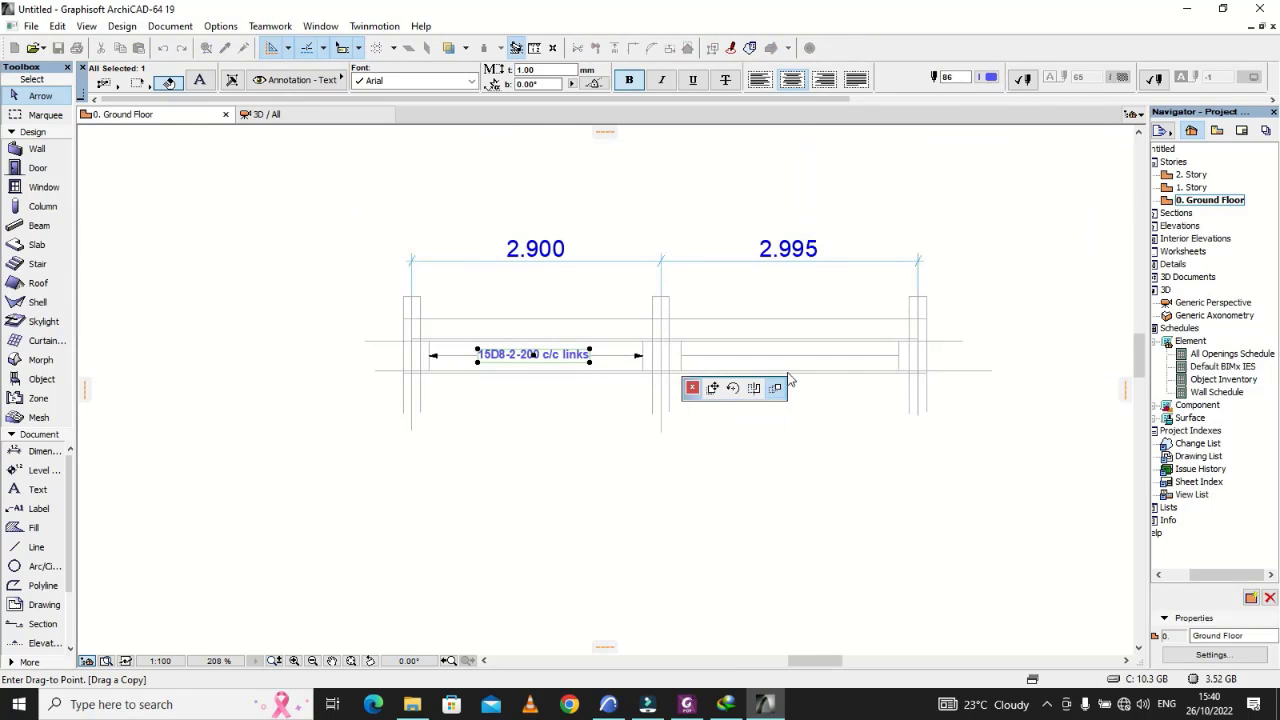
scroll(788, 380, "up", 5)
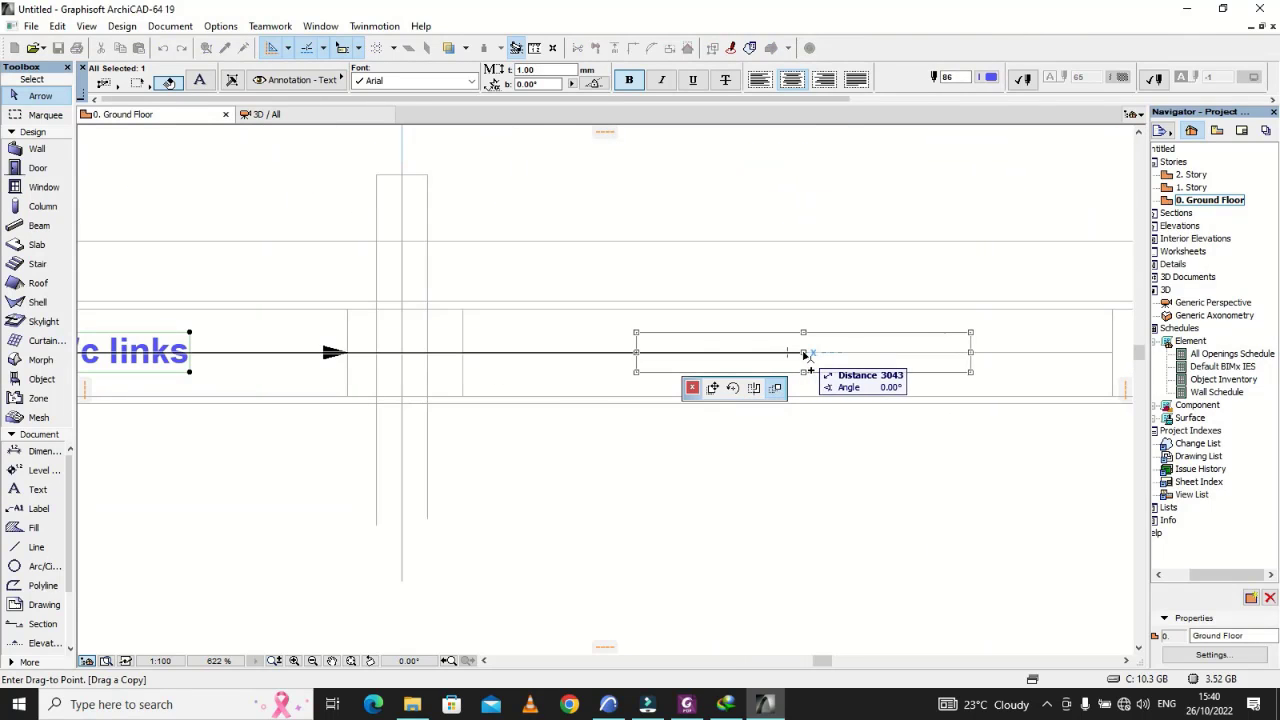
left_click(805, 355)
scroll(645, 352, "down", 3)
scroll(654, 374, "up", 4)
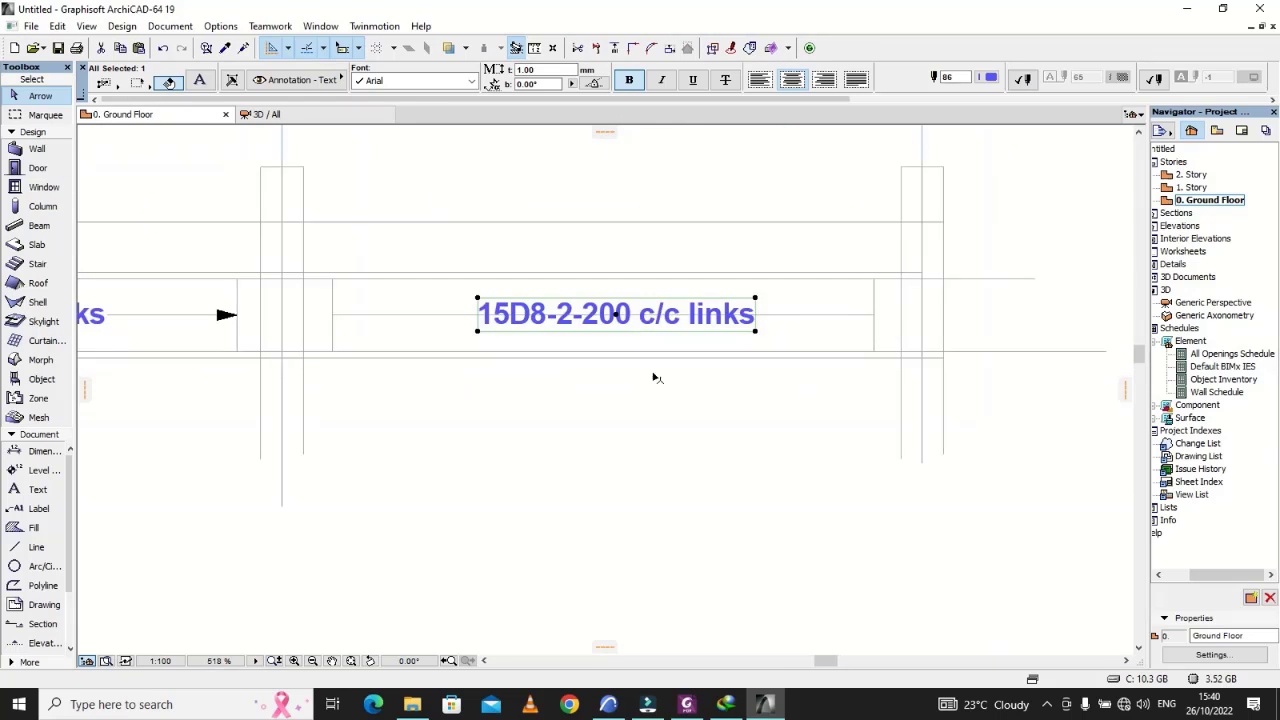
left_click(704, 433)
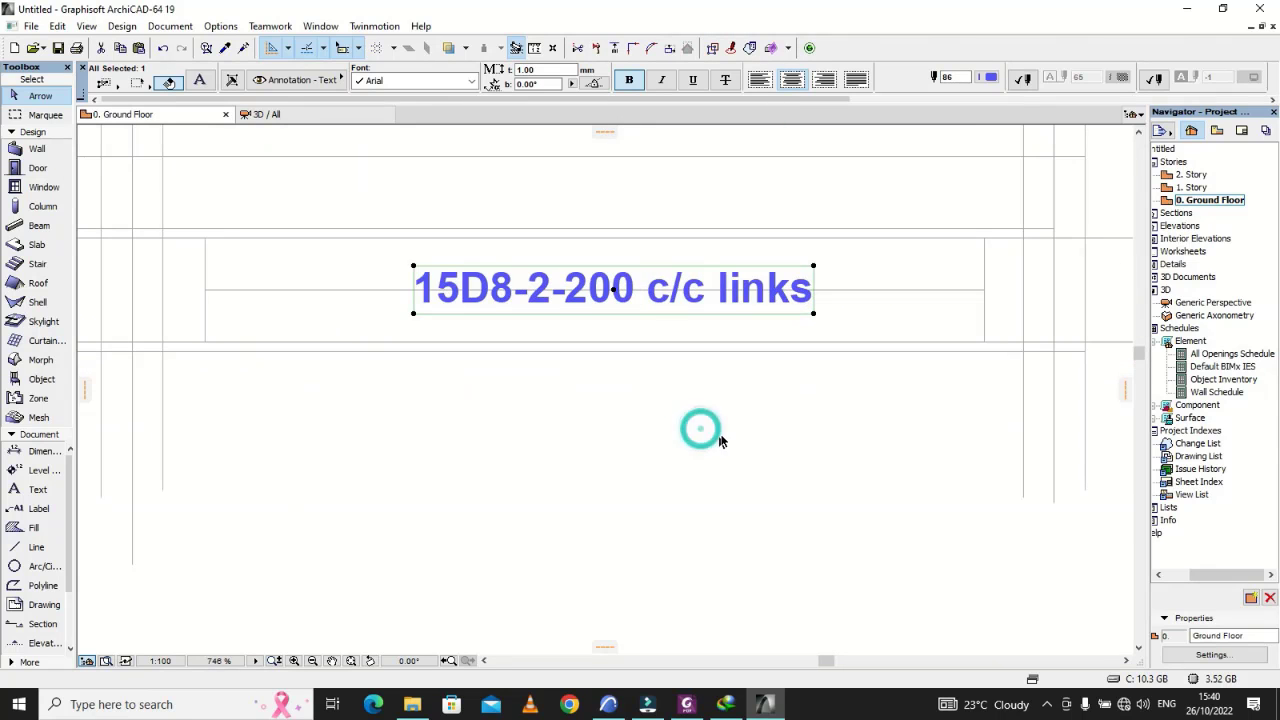
Draw short vertical lines across the right span's mid-height line just before and just after its link label
left_click(36, 547)
scroll(340, 365, "up", 3)
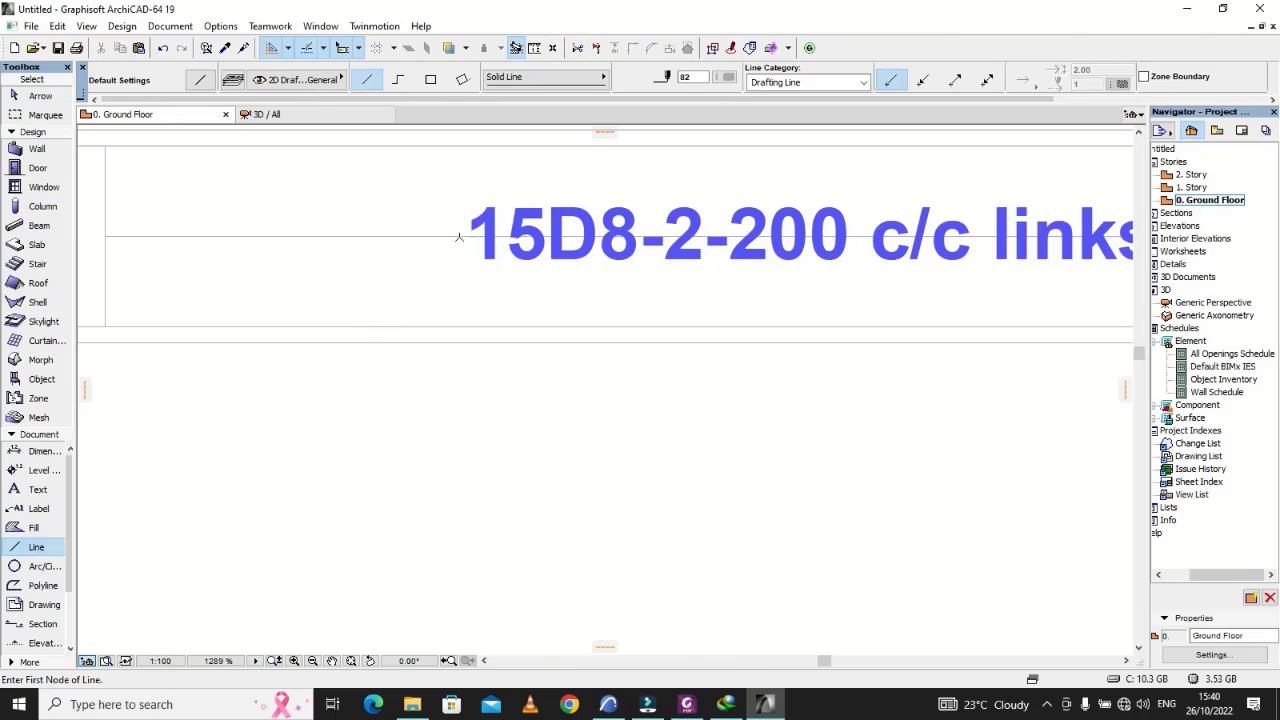
scroll(449, 274, "down", 3)
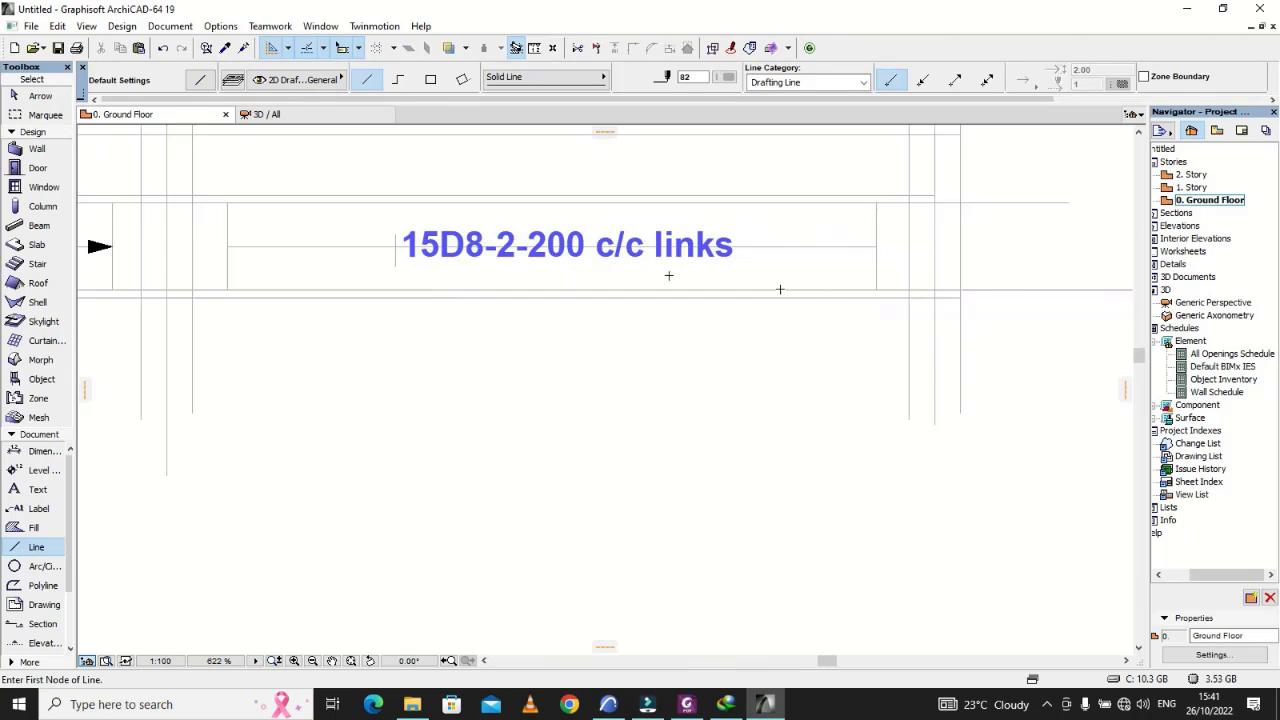
scroll(797, 243, "up", 2)
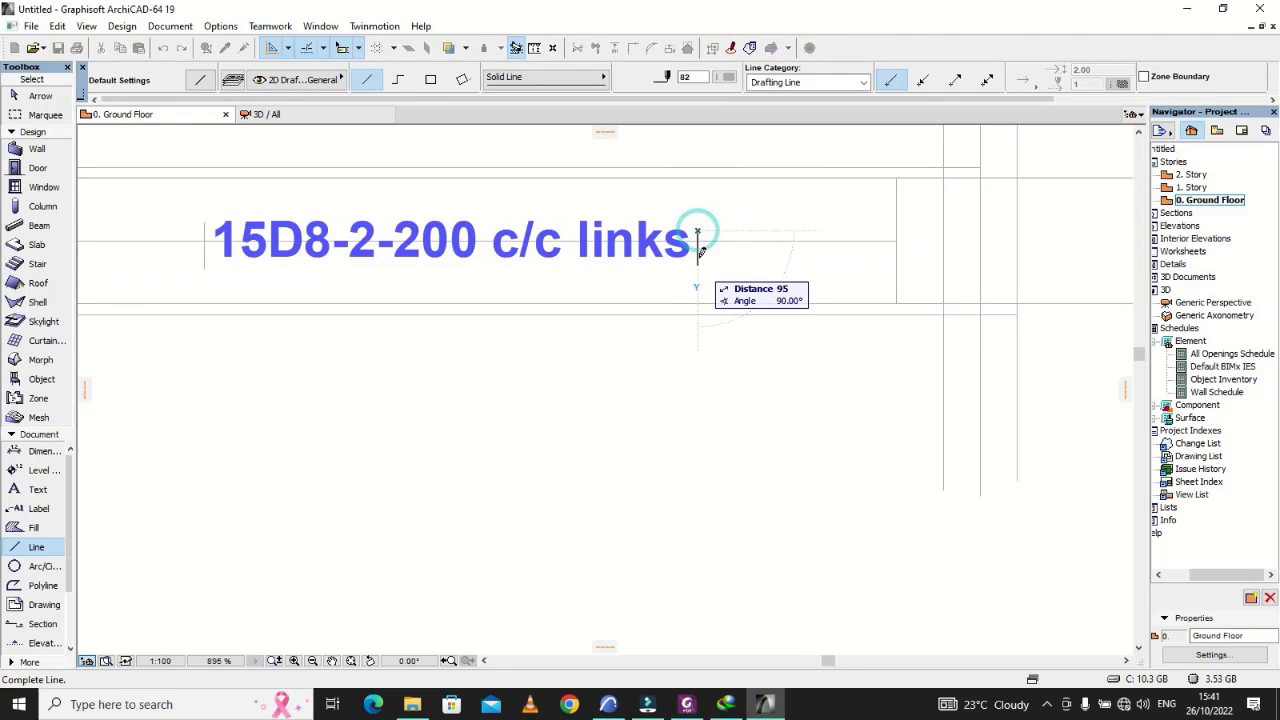
scroll(746, 306, "down", 2)
key("Escape")
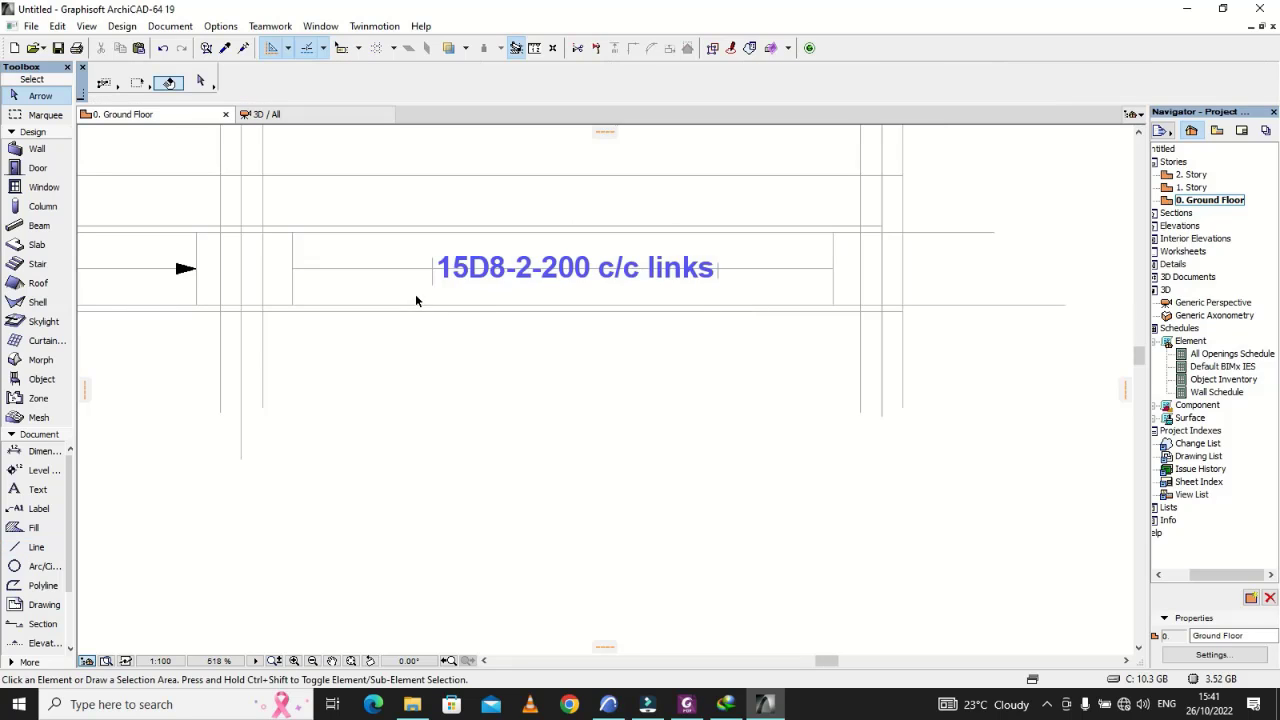
Remove the part of the mid-height line behind the right span's link label, using the two short lines as cutting edges, and delete them
left_click(431, 284)
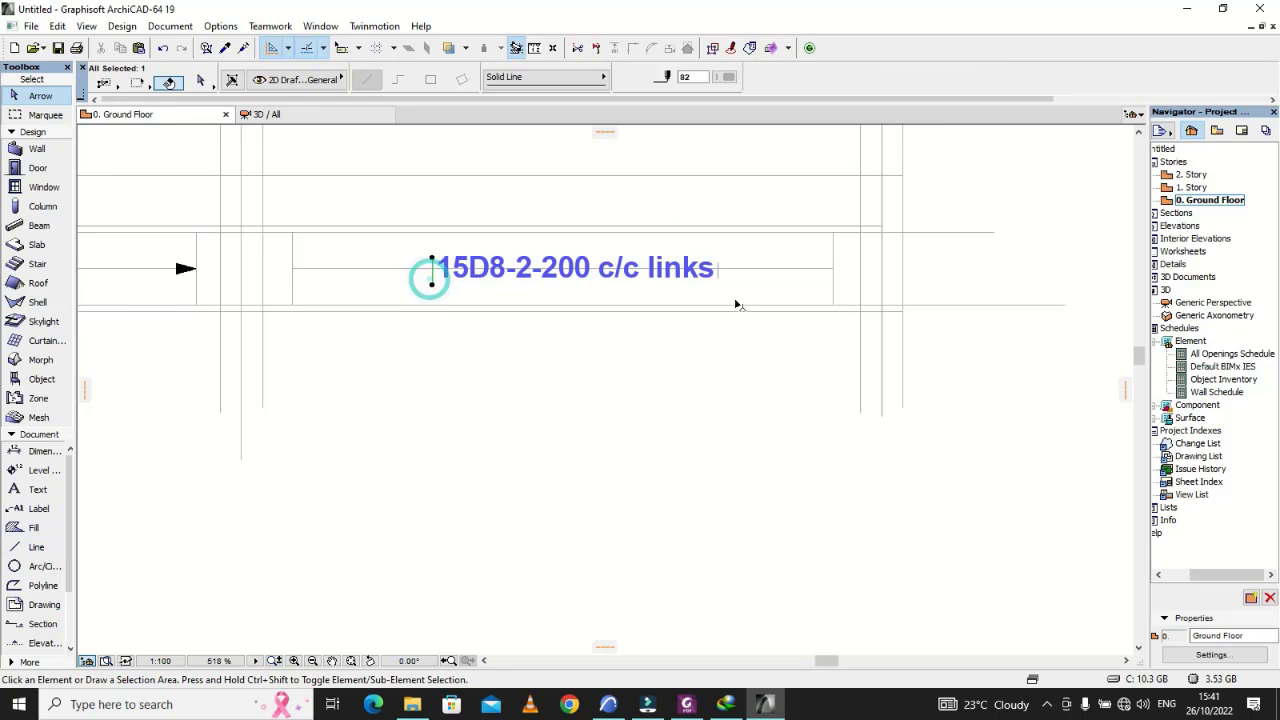
left_click(716, 268)
scroll(718, 273, "up", 8)
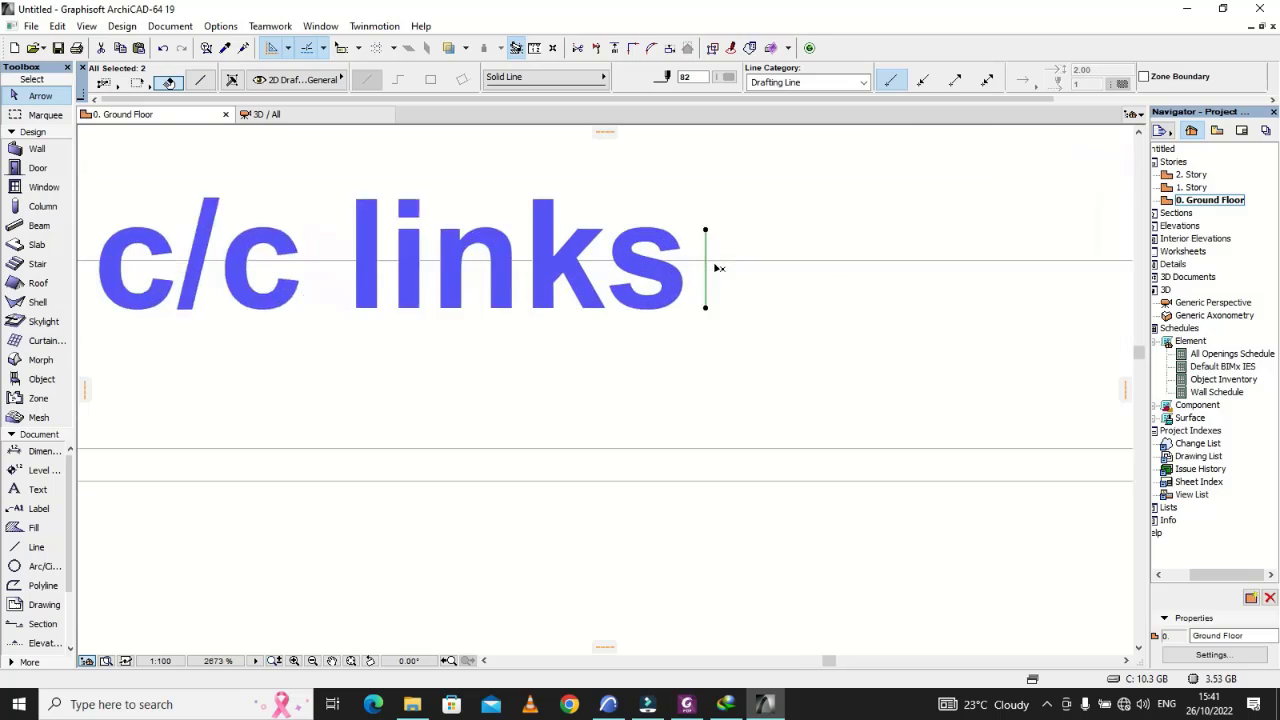
scroll(777, 311, "down", 6)
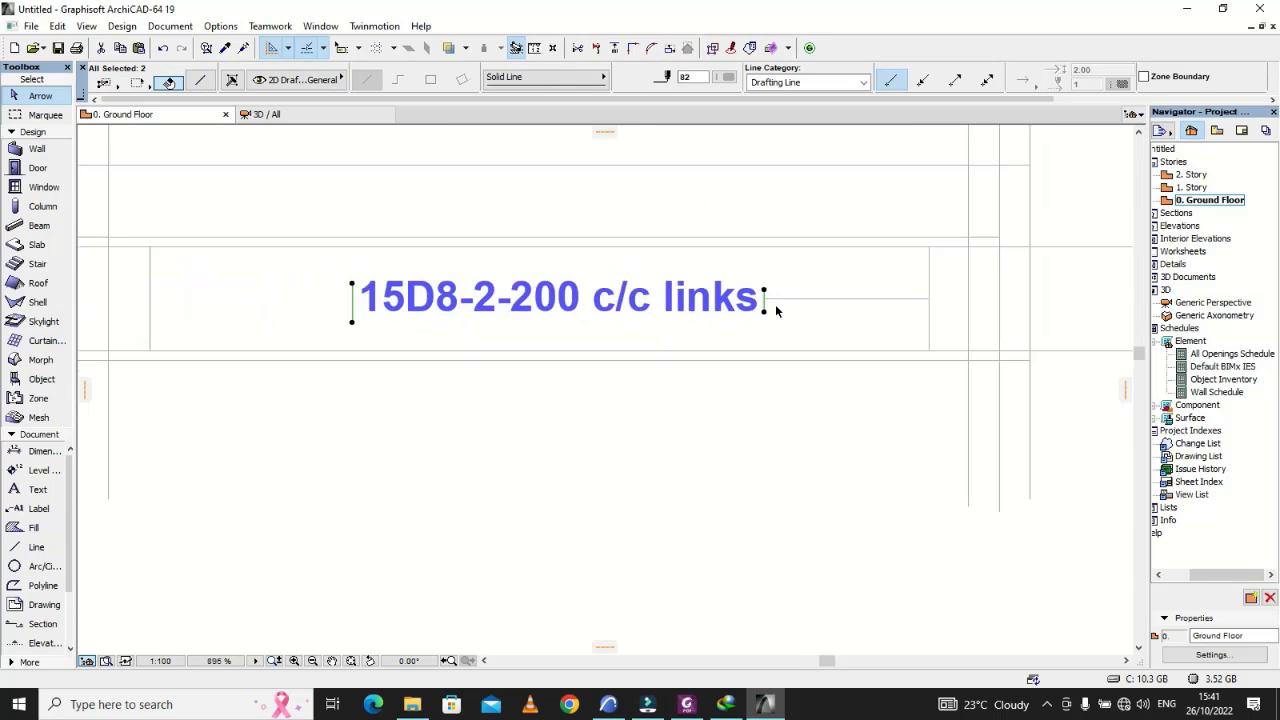
key("Escape")
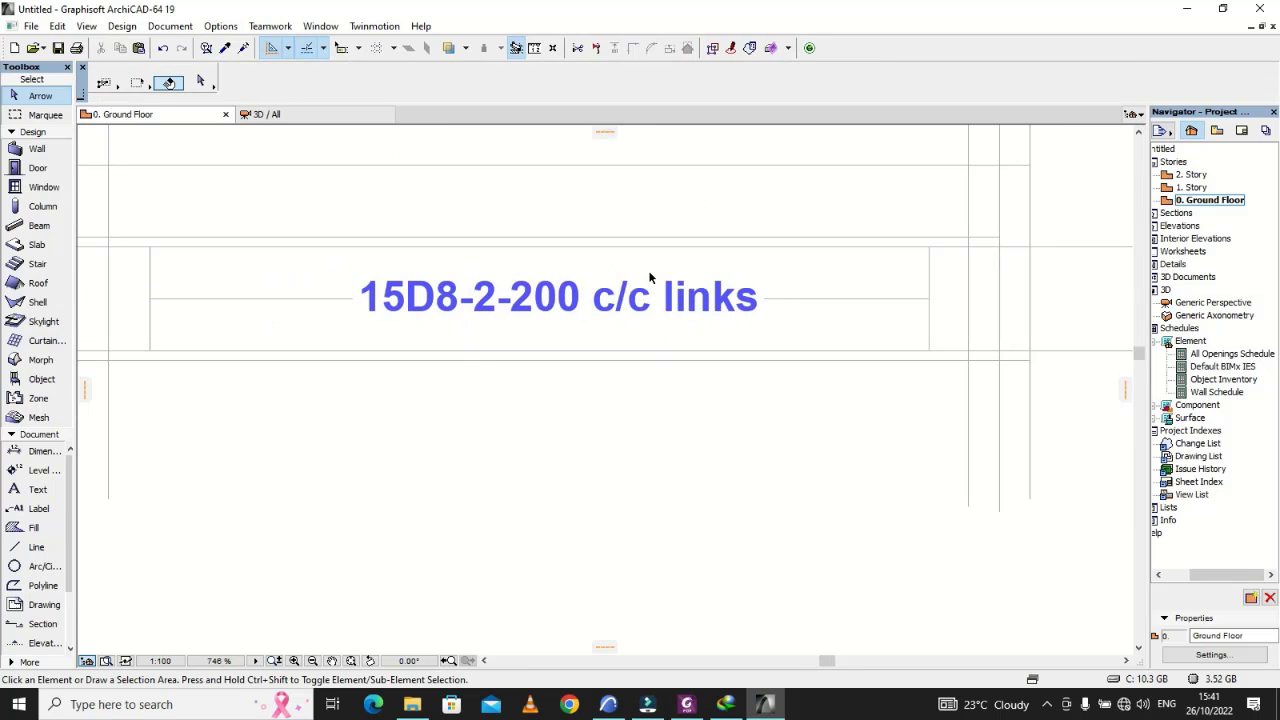
Give the line segment before the right span's link label a solid arrowhead of size 0.5 at its outer end
scroll(651, 277, "down", 3)
scroll(690, 308, "up", 2)
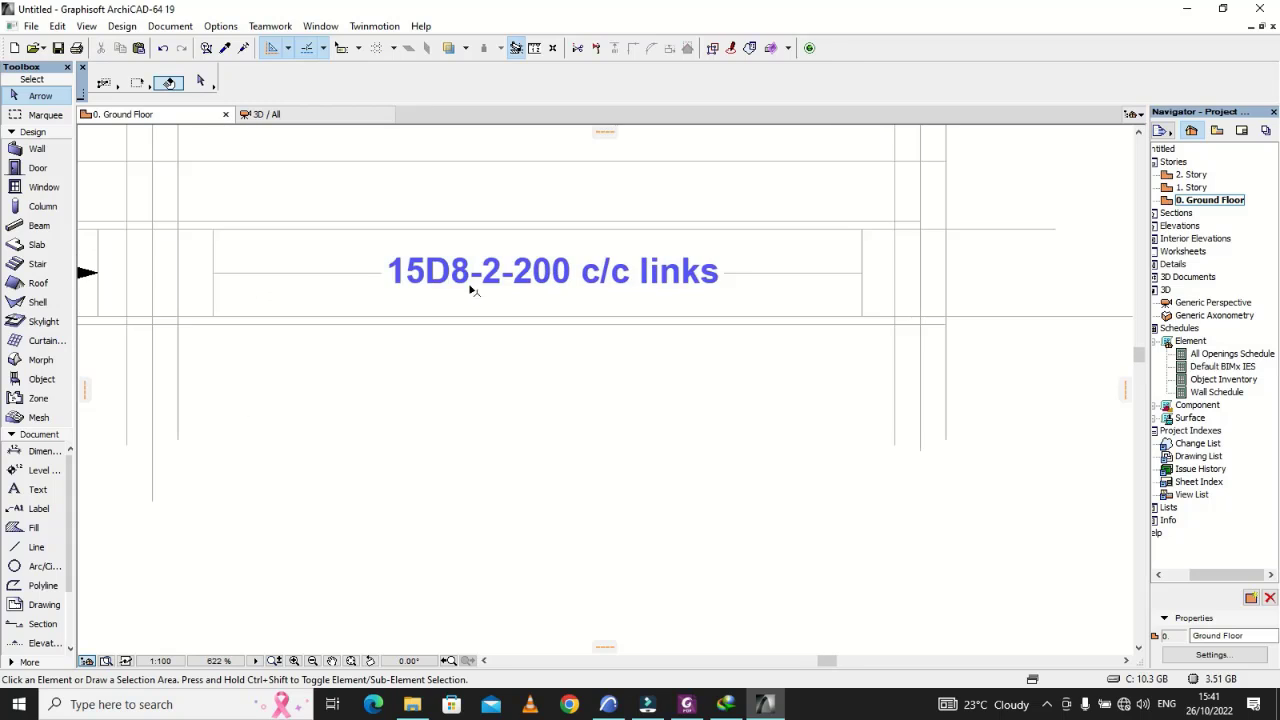
left_click(365, 272)
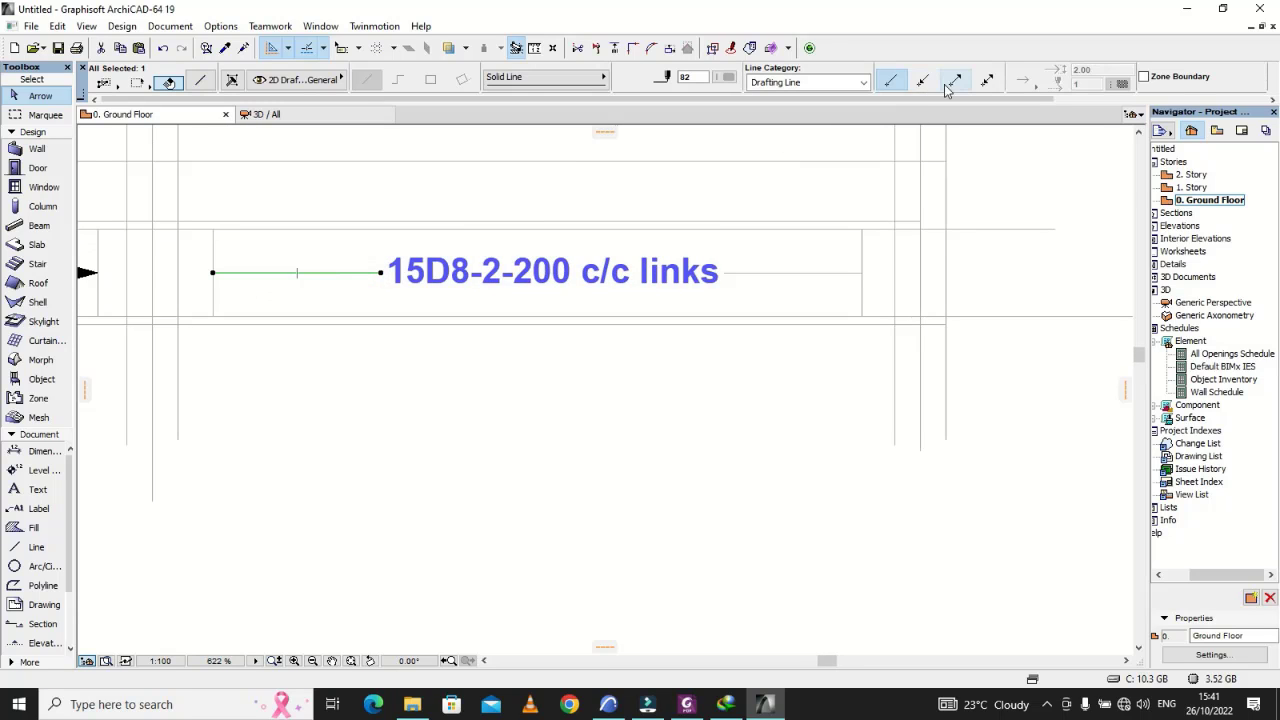
left_click(922, 81)
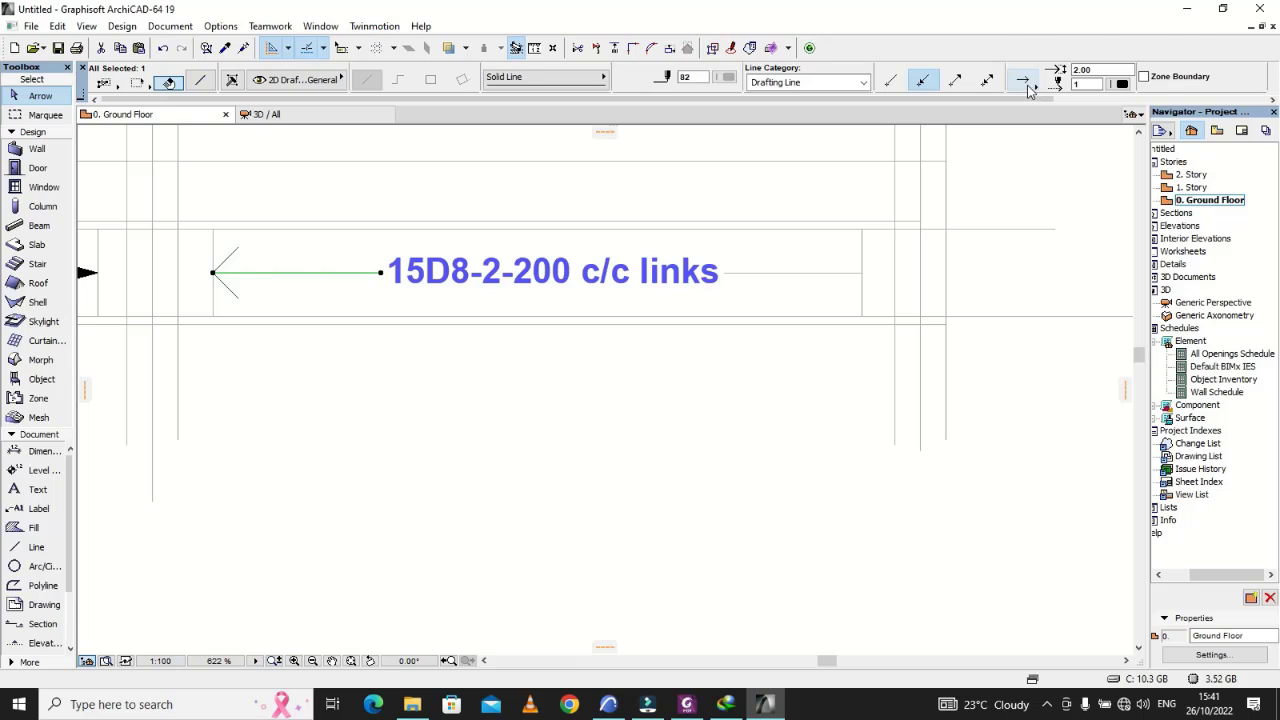
left_click(1027, 86)
left_click(1072, 76)
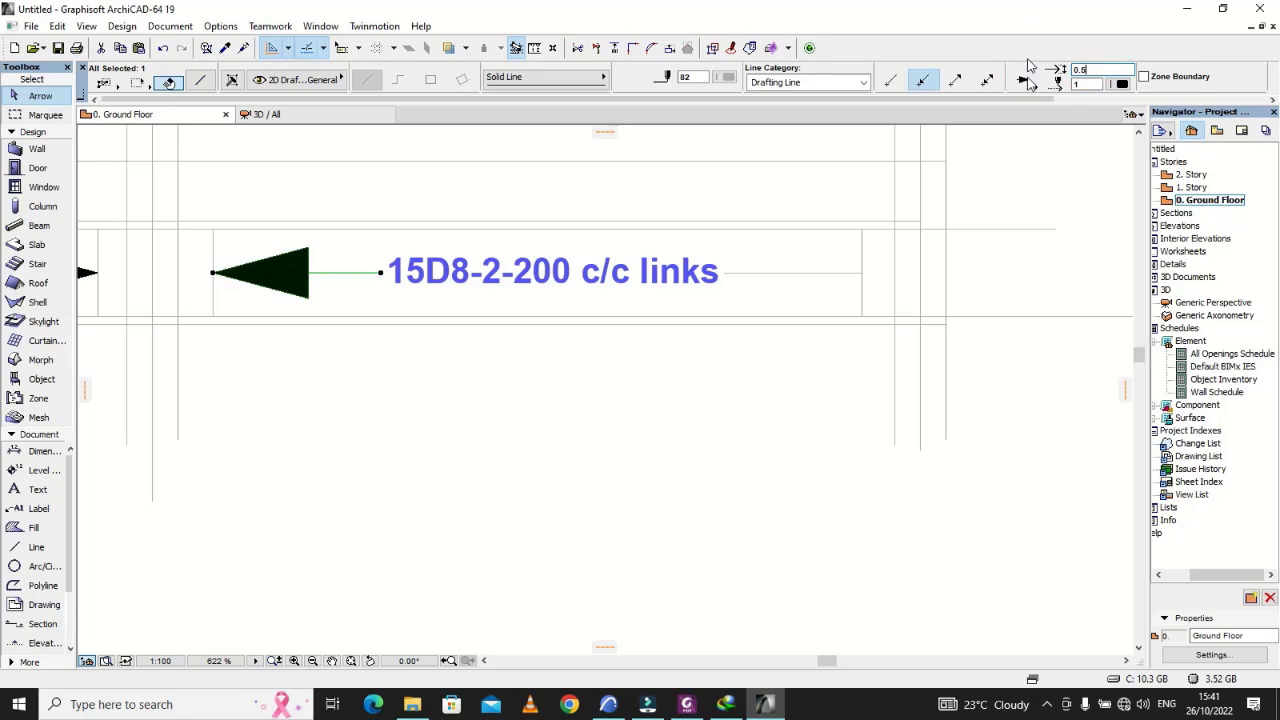
type("0.5")
key("Return")
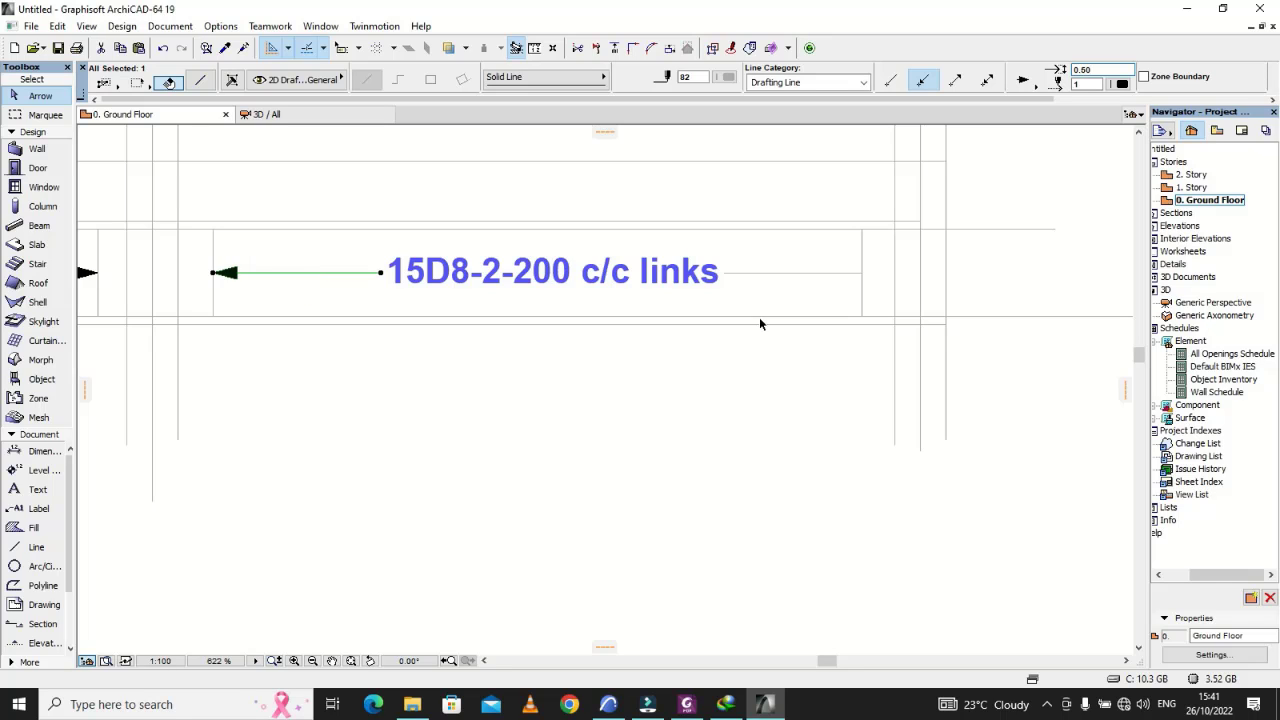
Give the line segment after the right span's link label a matching solid arrowhead of size 0.5 at its outer end
left_click(790, 273)
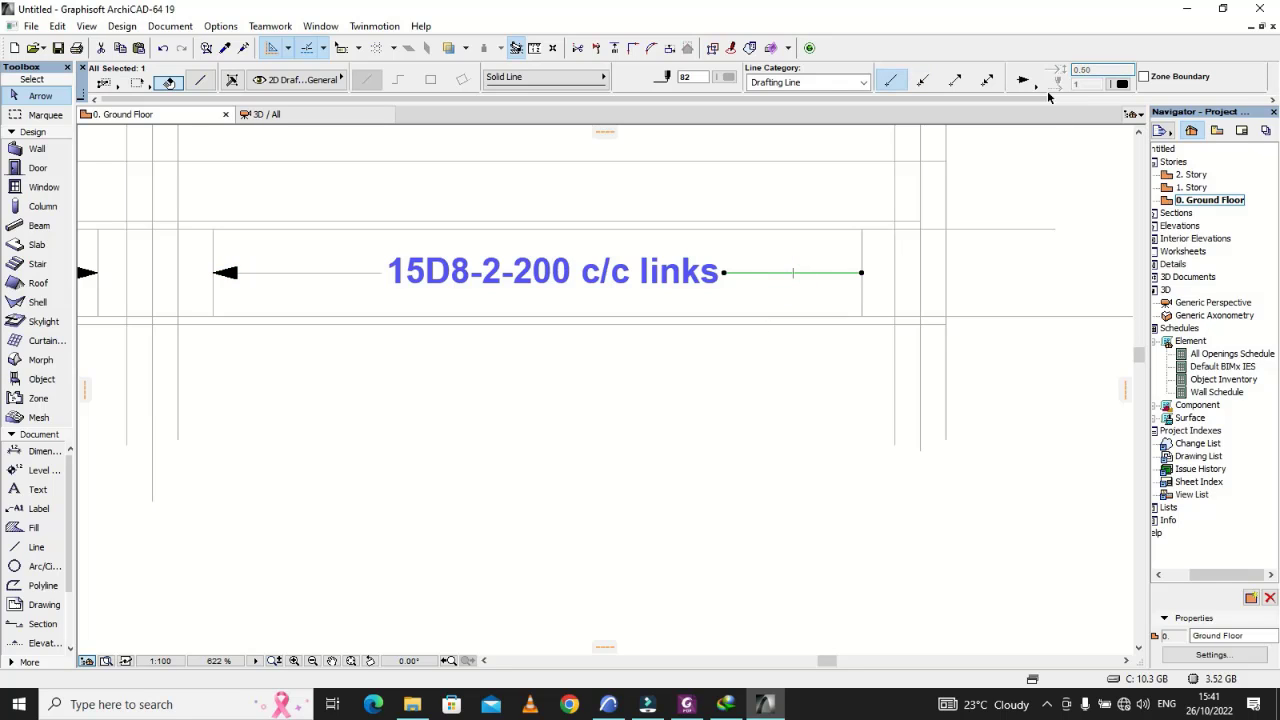
left_click(955, 80)
left_click(1058, 403)
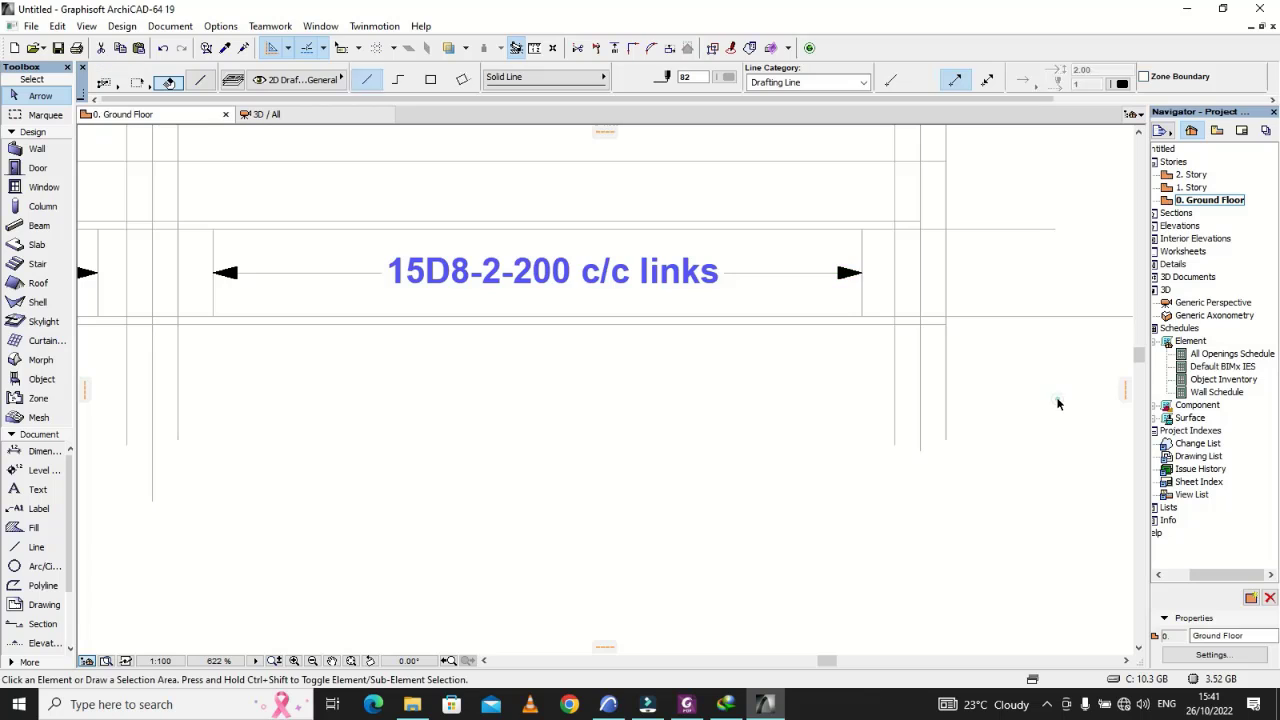
Draw a short vertical leader line down from the beam's bottom reinforcement line in the left span
scroll(1054, 407, "down", 2)
scroll(1054, 407, "down", 2)
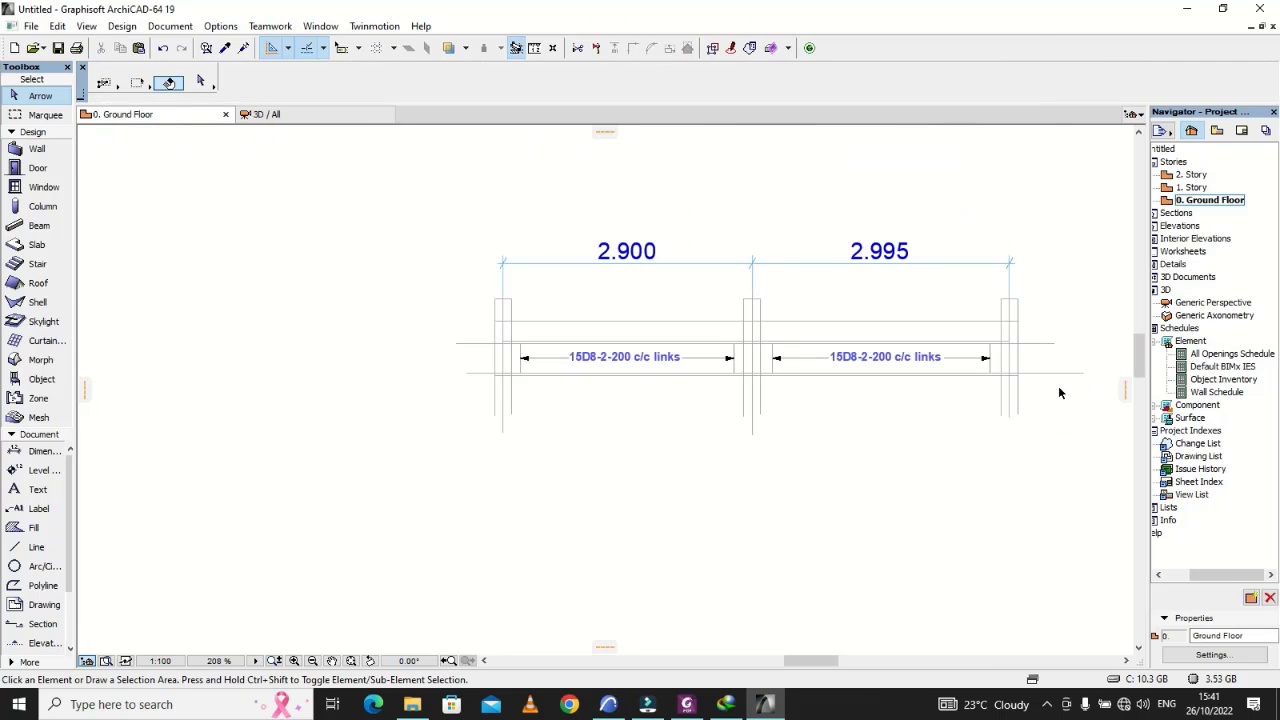
scroll(751, 423, "up", 4)
scroll(680, 340, "down", 3)
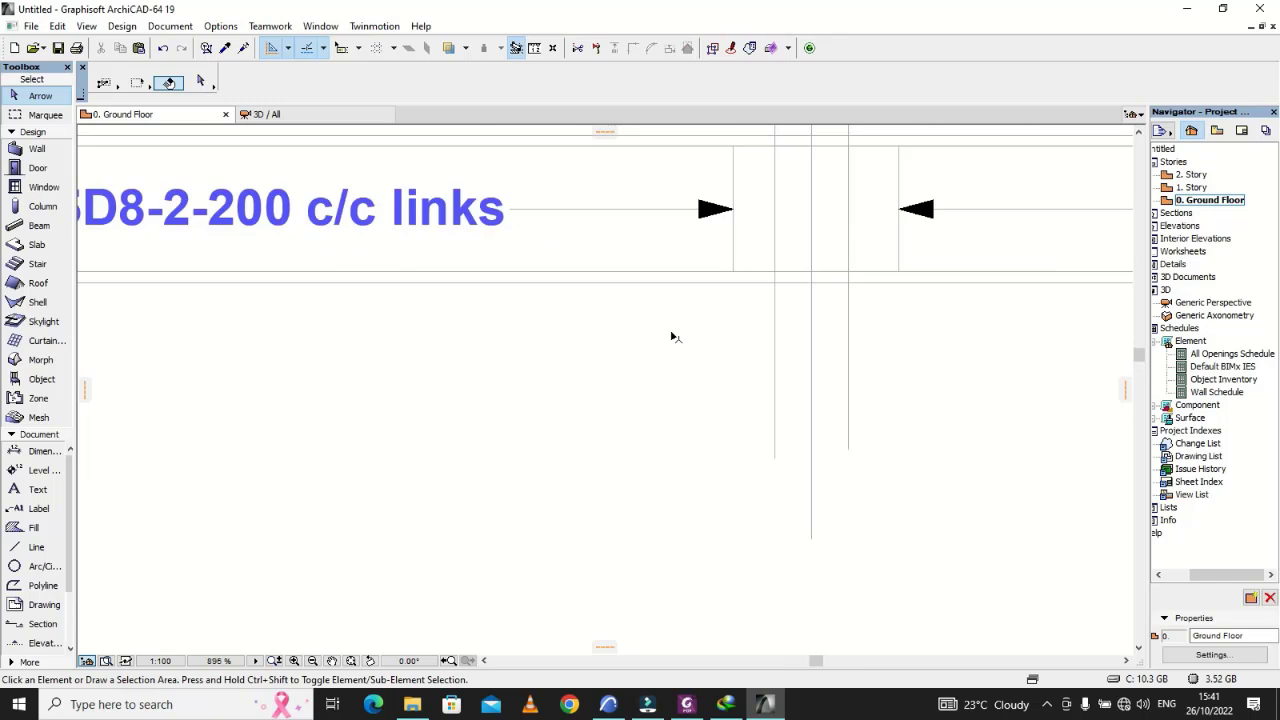
scroll(694, 318, "down", 2)
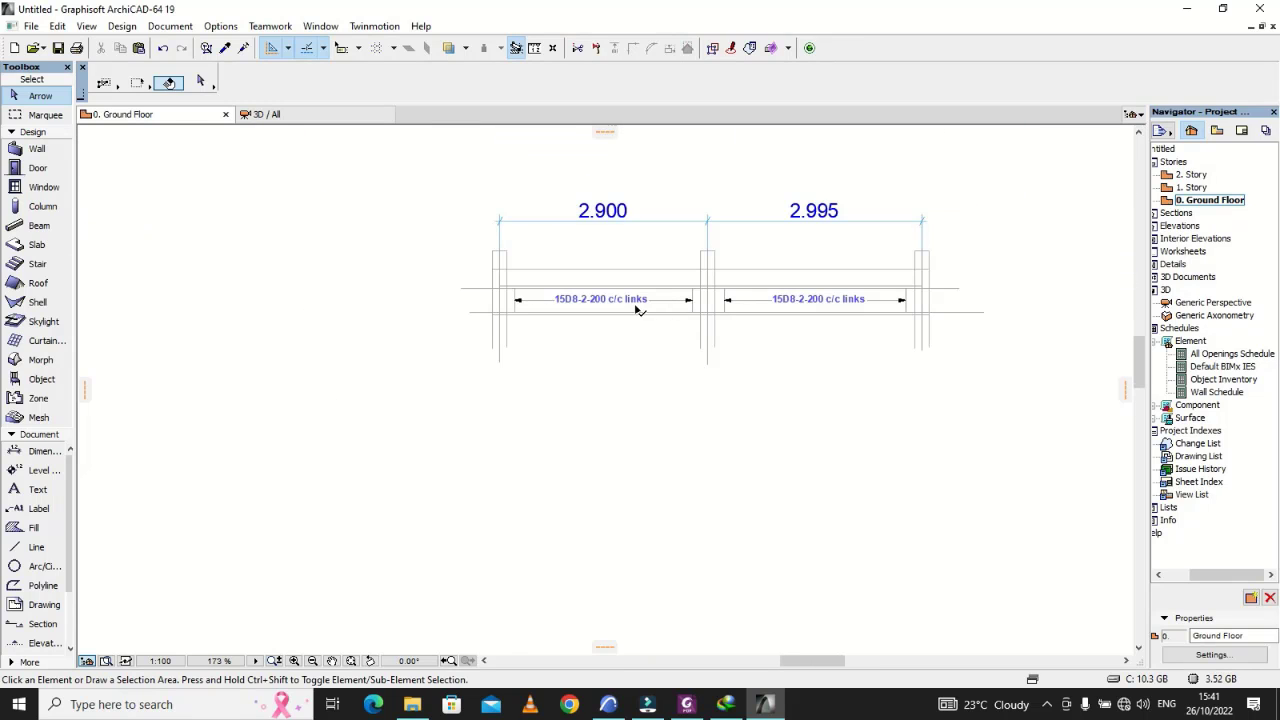
scroll(598, 315, "up", 5)
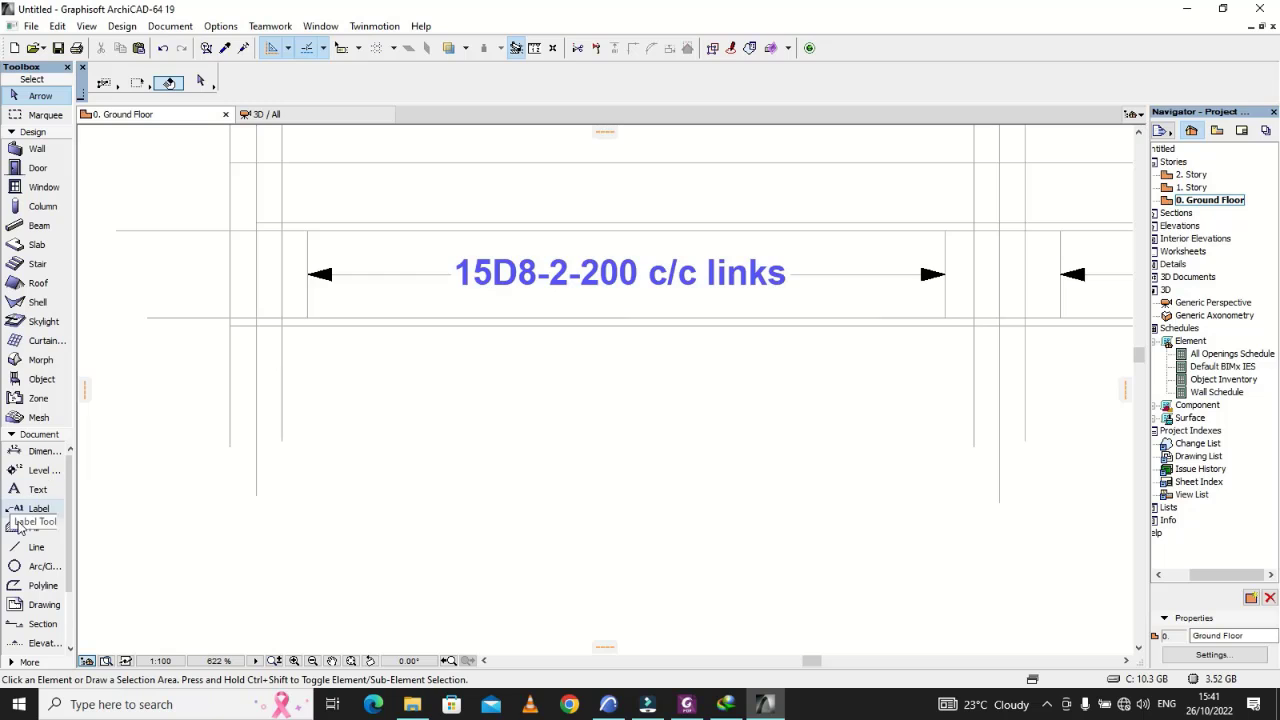
left_click(36, 547)
scroll(484, 373, "up", 2)
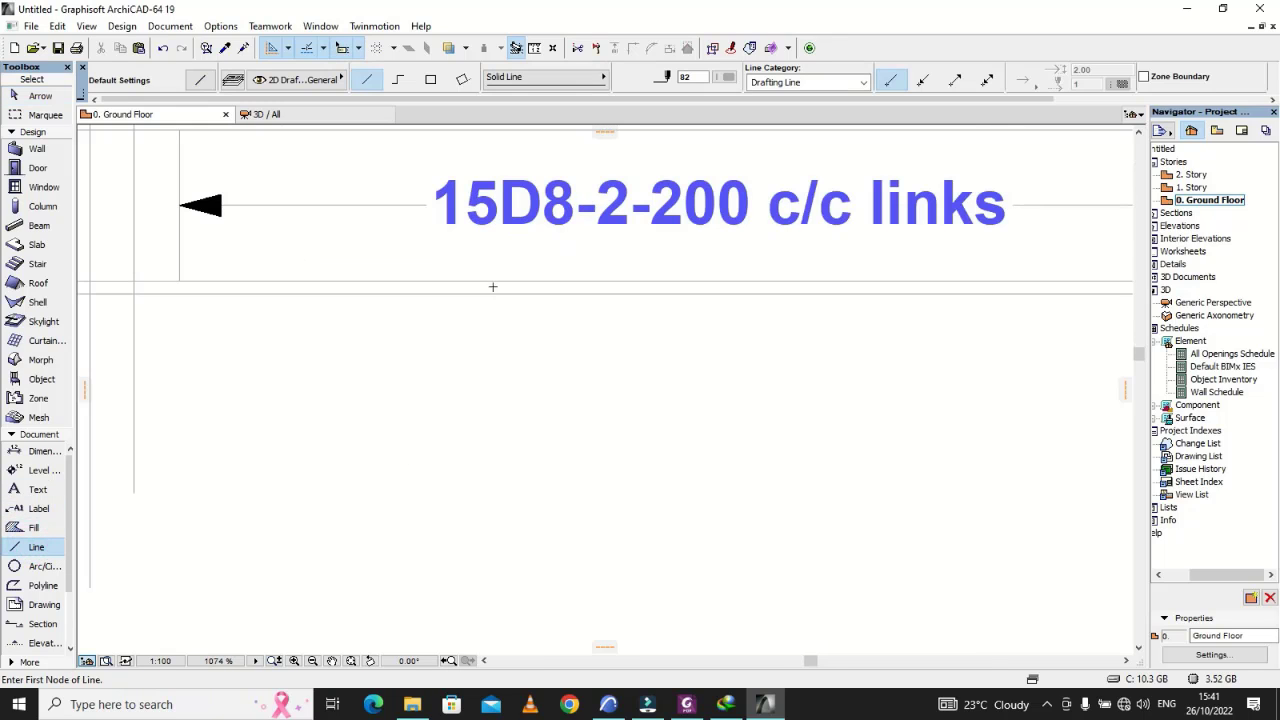
left_click(495, 380)
key("Escape")
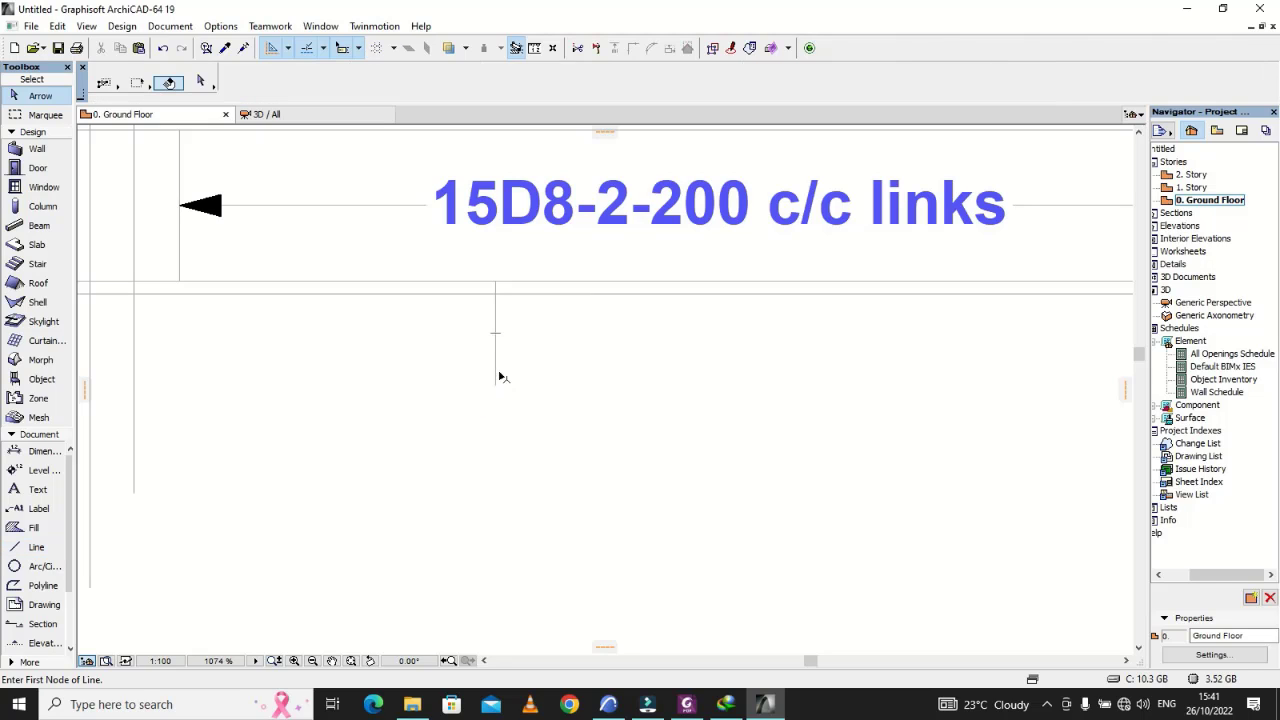
Stretch the lower end of the leader line further down below the beam and deselect it
left_click(495, 378)
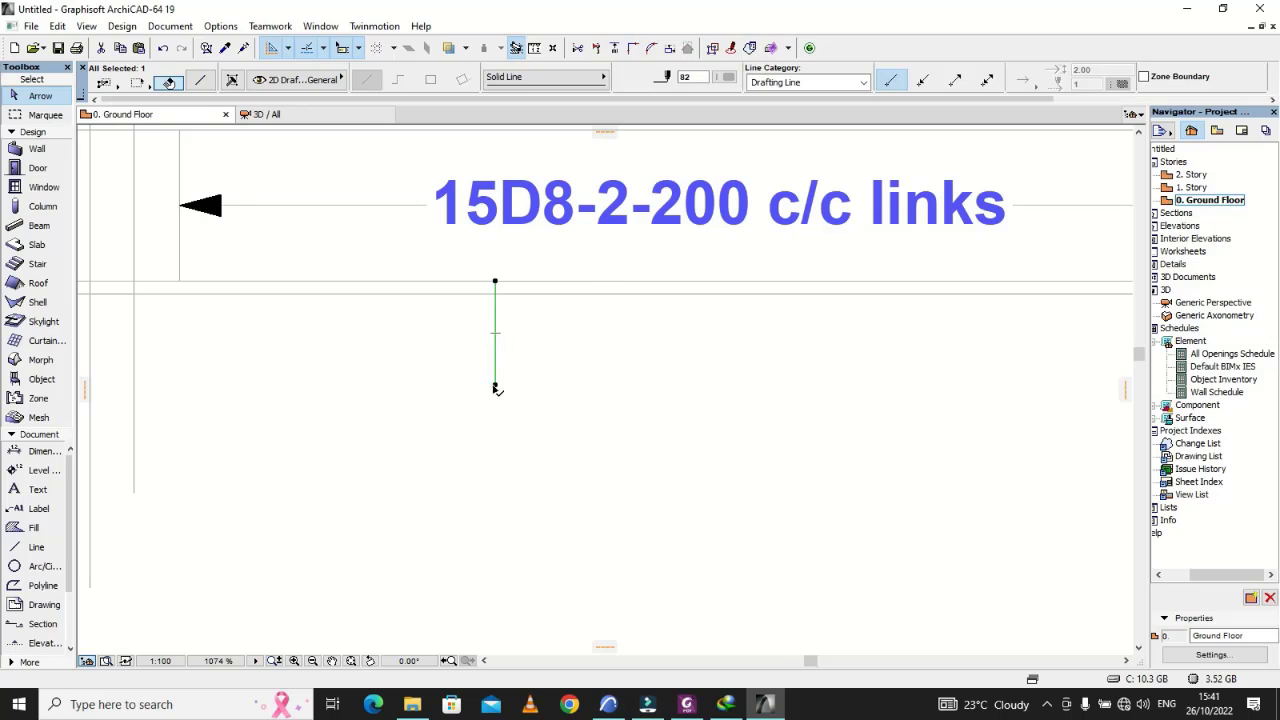
left_click(494, 388)
left_click(495, 421)
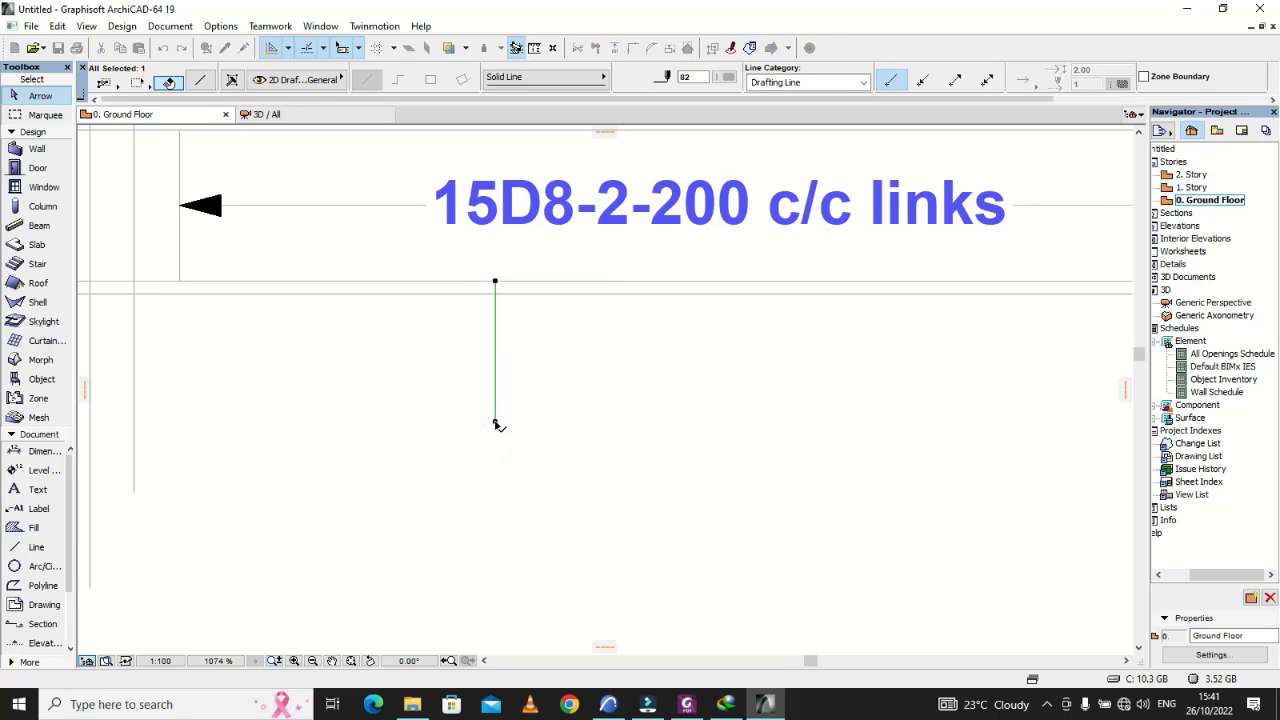
left_click(575, 428)
Drag a copy of the left span's link label to just below the leader line under the beam
scroll(601, 411, "down", 4)
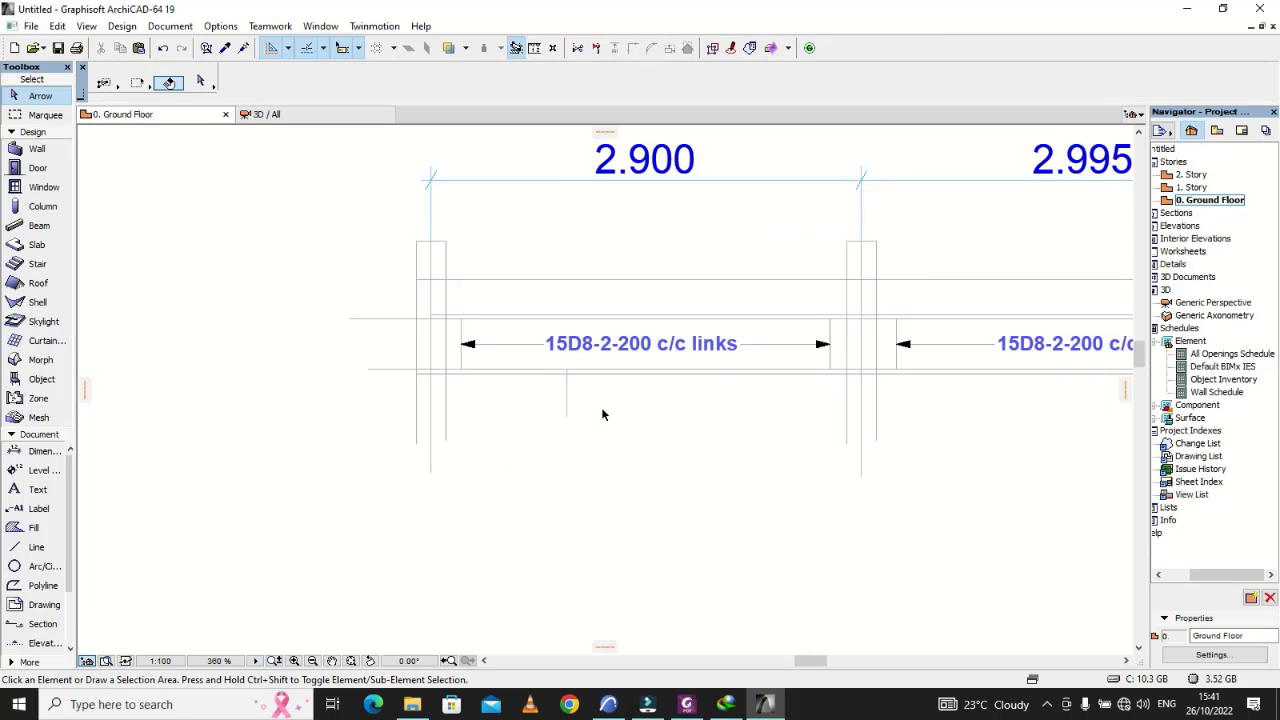
left_click(619, 347)
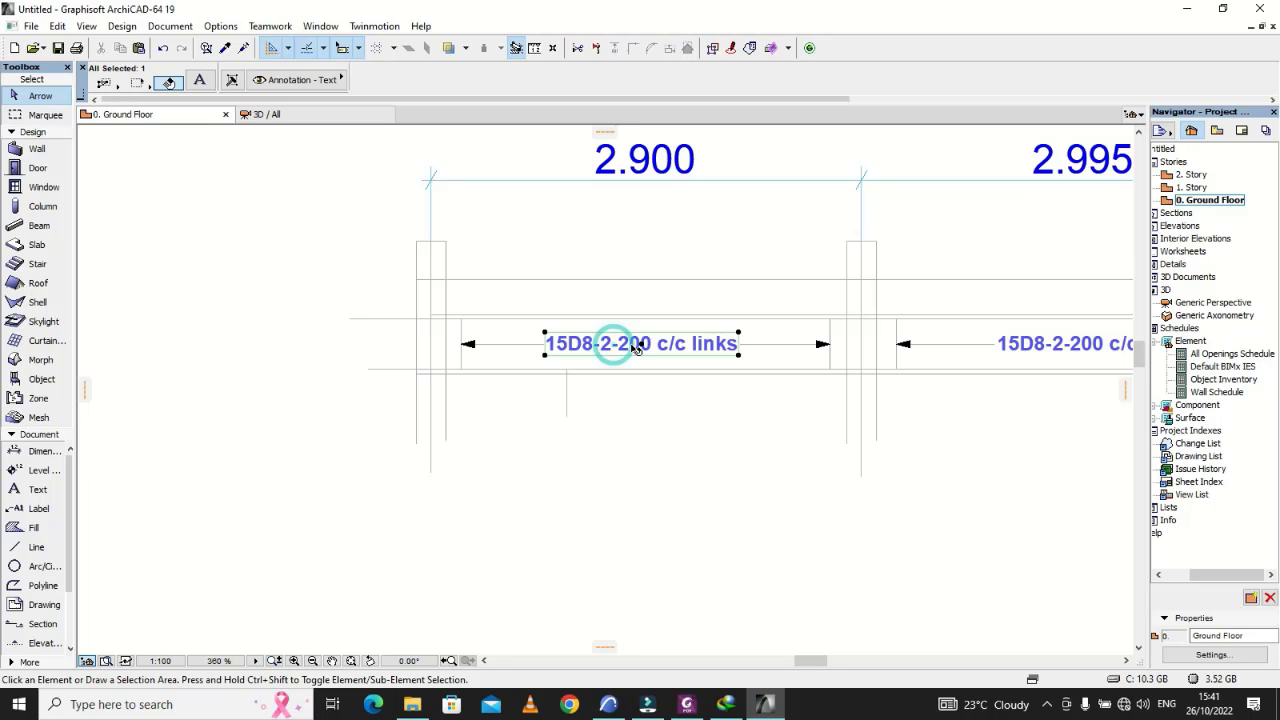
left_click(643, 343)
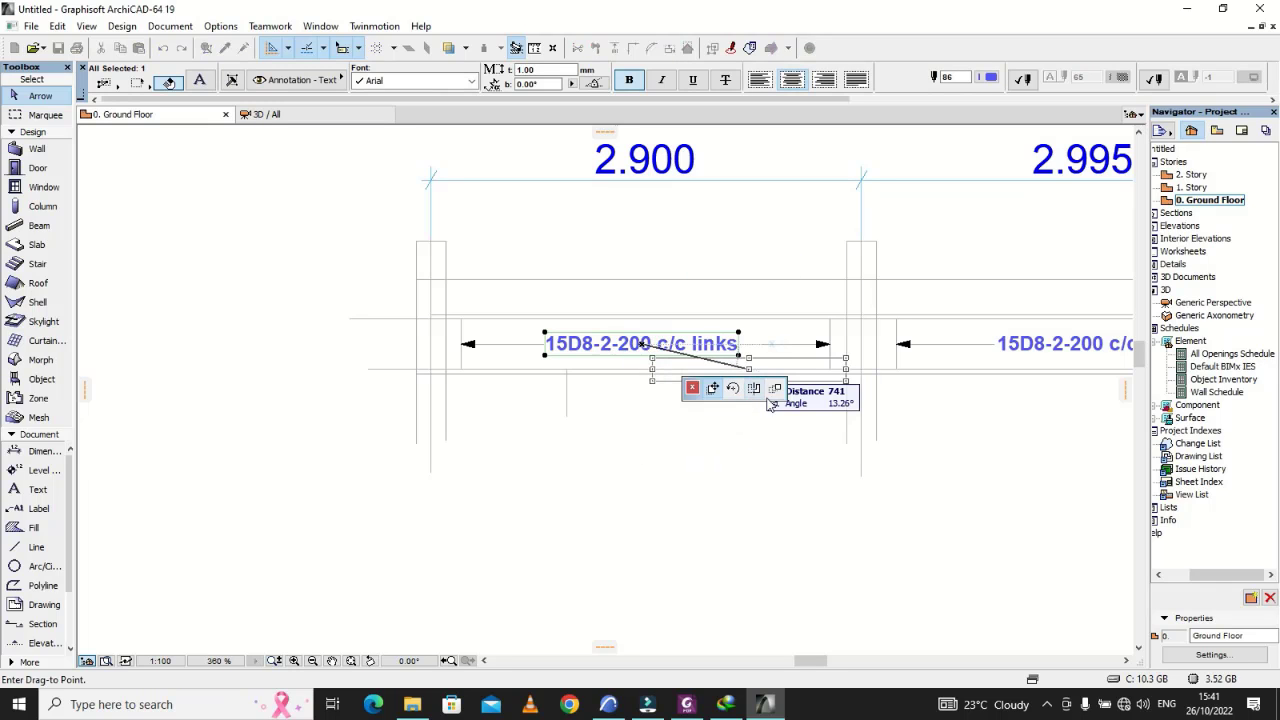
left_click(776, 388)
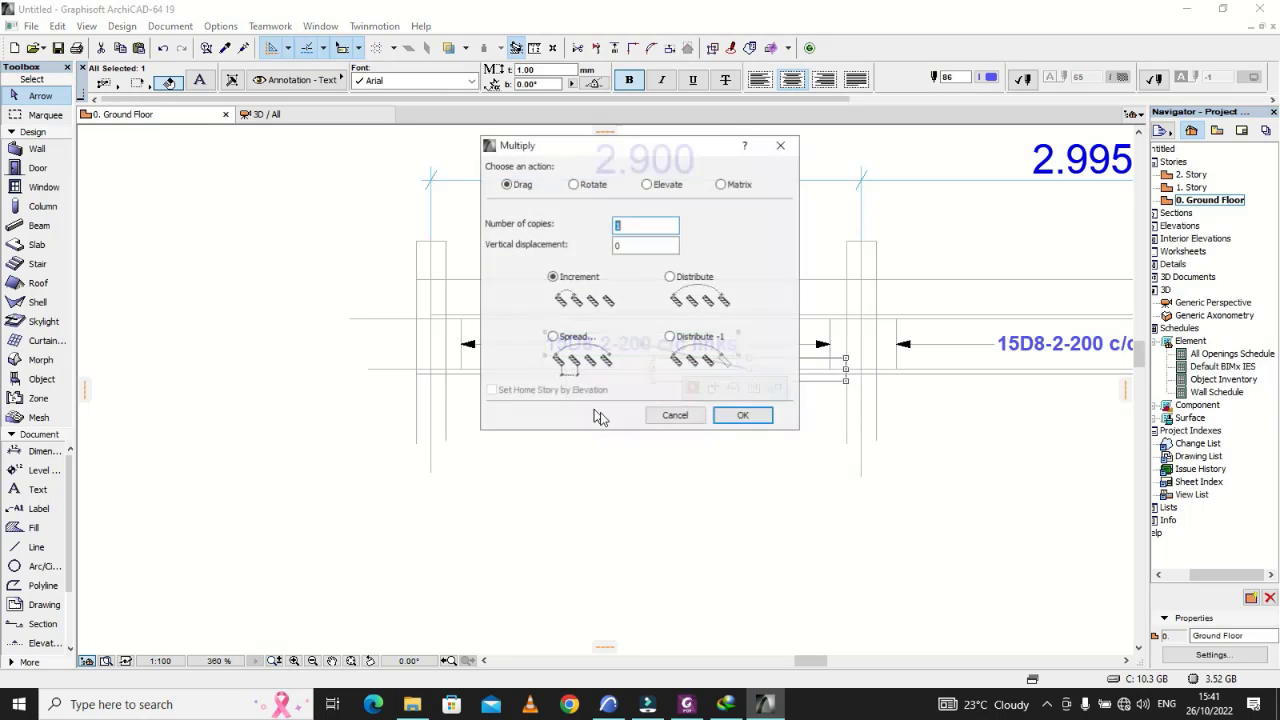
left_click(742, 417)
left_click(648, 345)
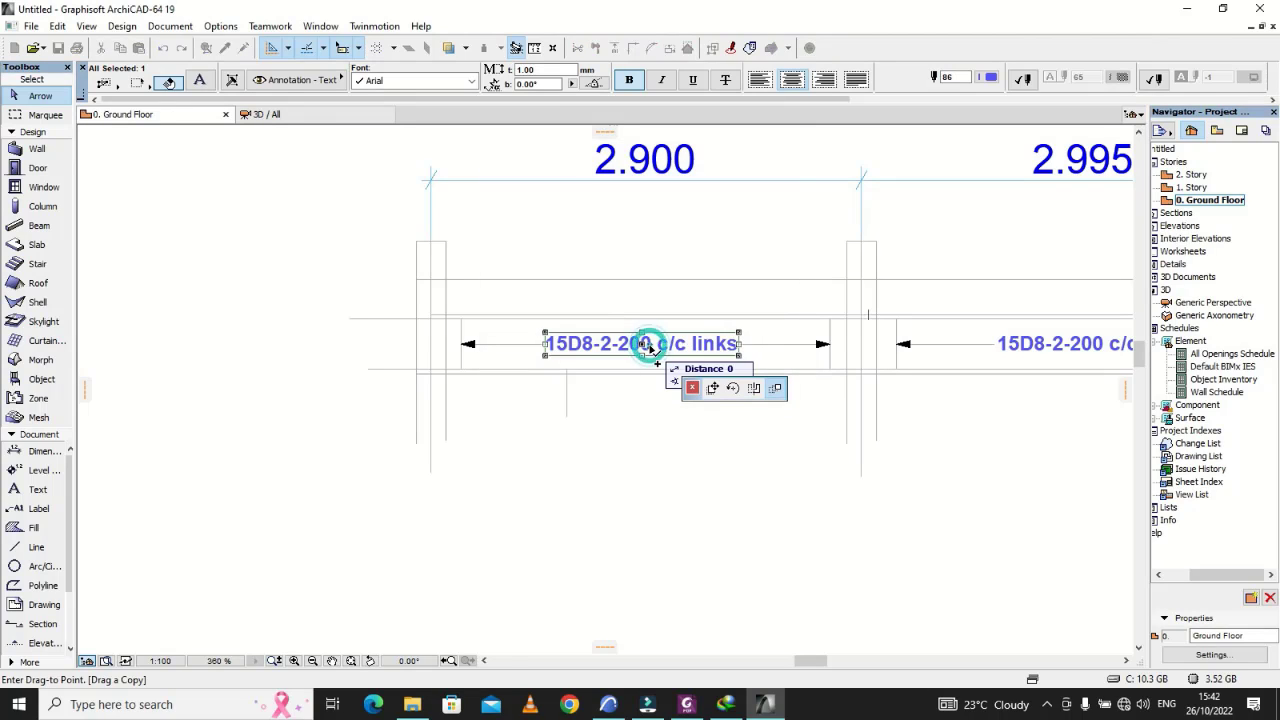
left_click(623, 433)
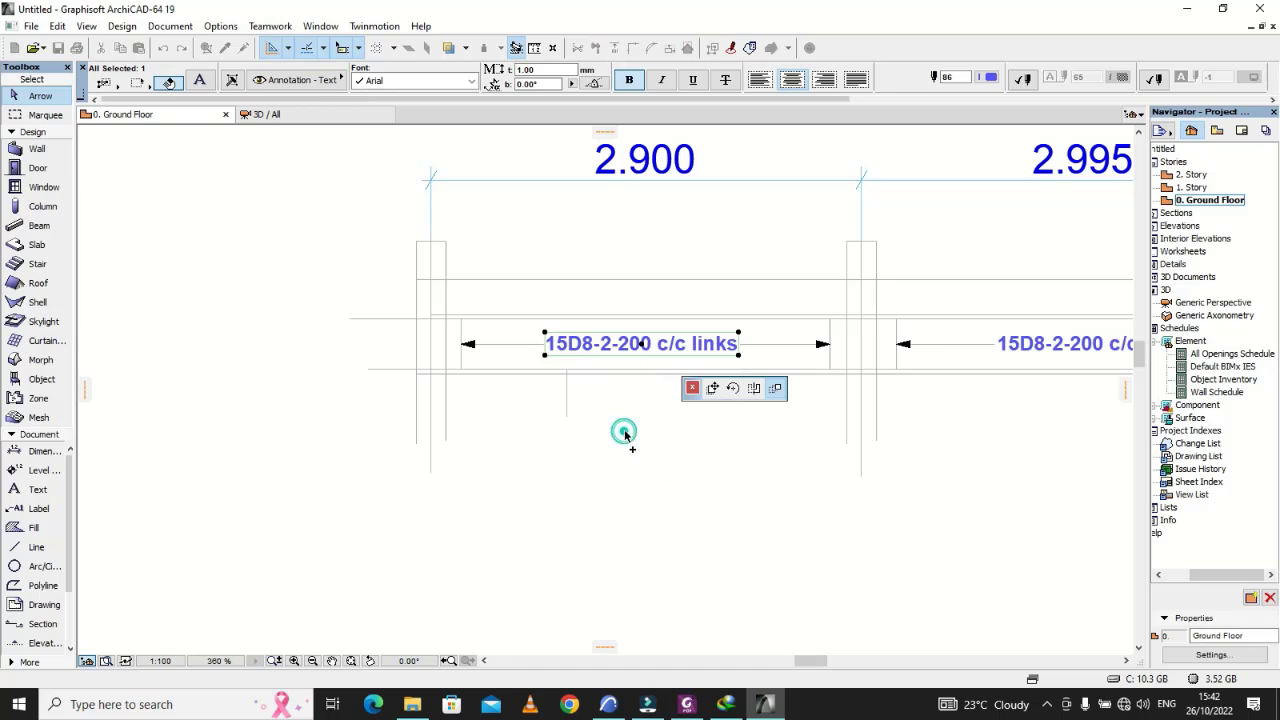
left_click(669, 454)
scroll(607, 442, "up", 3)
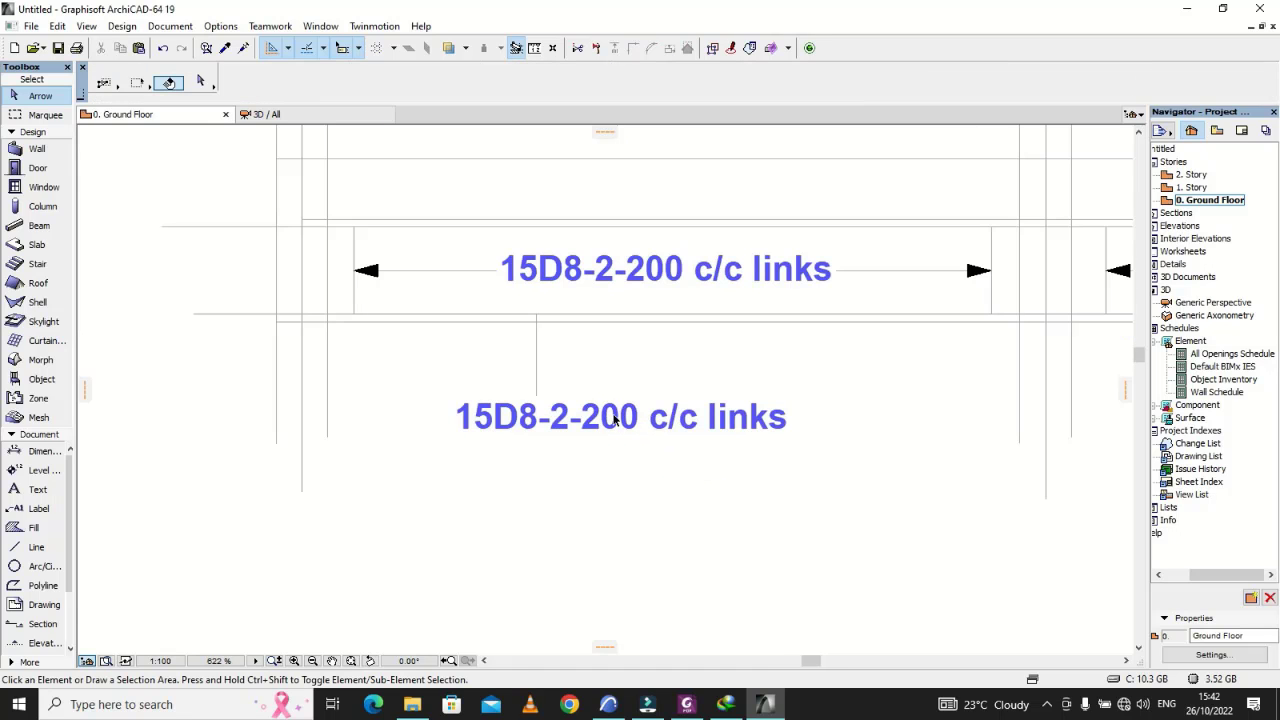
Check the bottom bar label of Beam 01 in the reference PDF and replace the copied label's text with 3D12-18(B1)
left_click(687, 704)
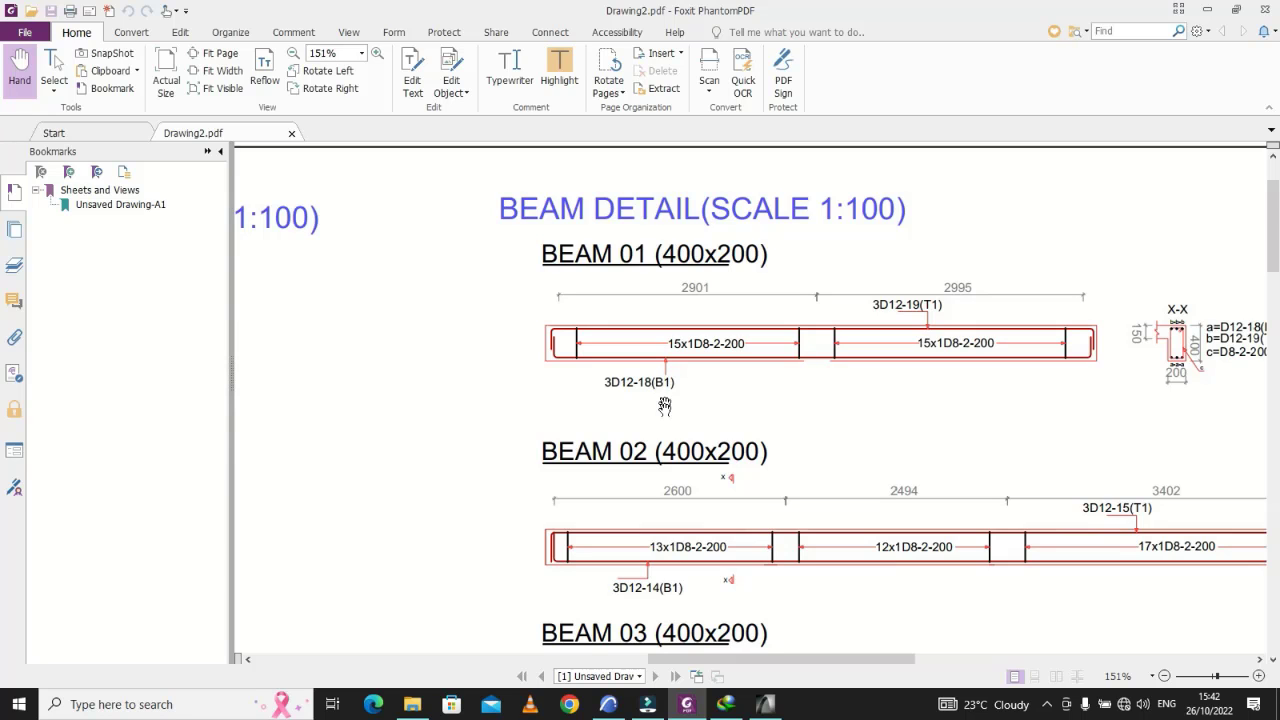
left_click(765, 704)
left_click(560, 420)
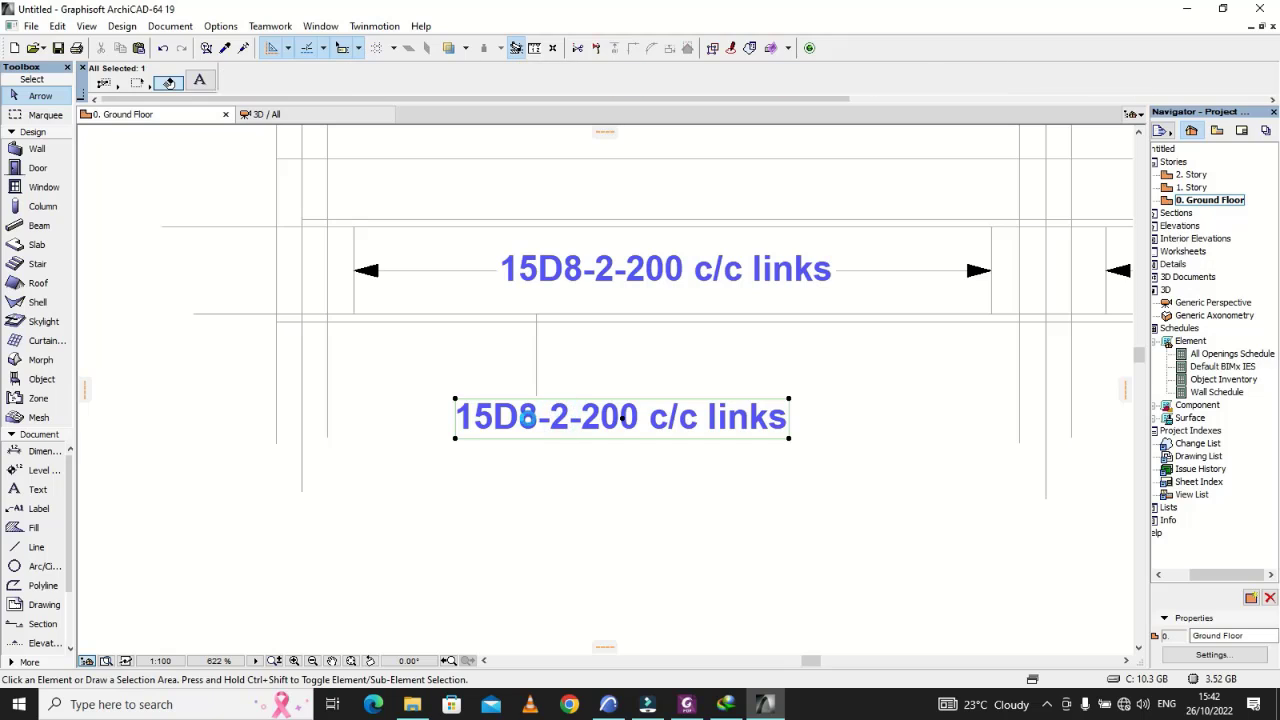
double_click(773, 420)
left_click(773, 420)
double_click(776, 420)
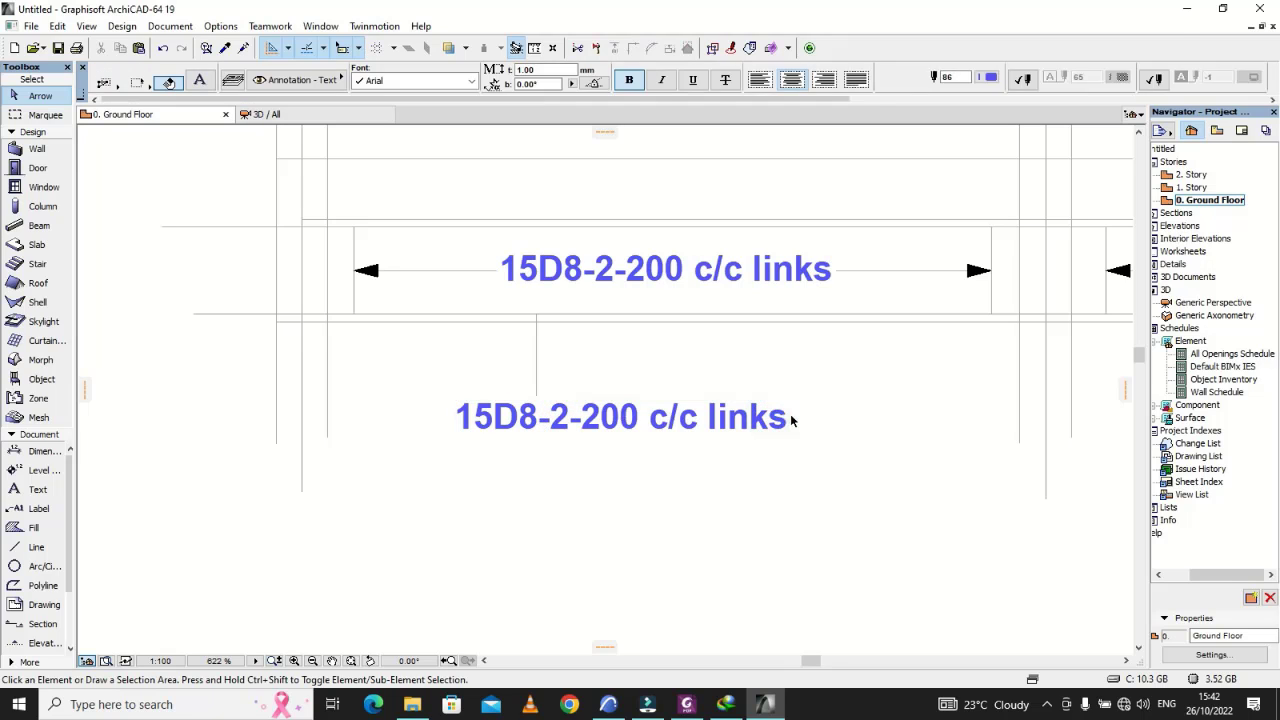
key("Escape")
double_click(786, 422)
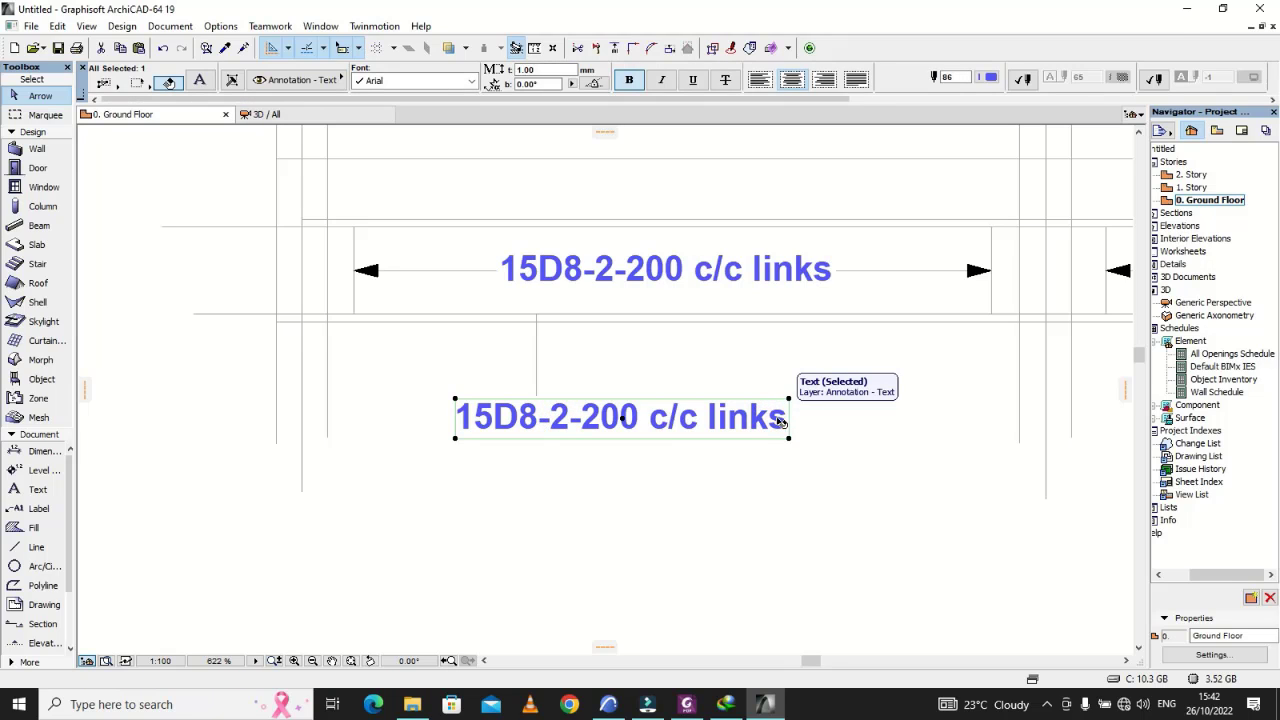
left_click(762, 420)
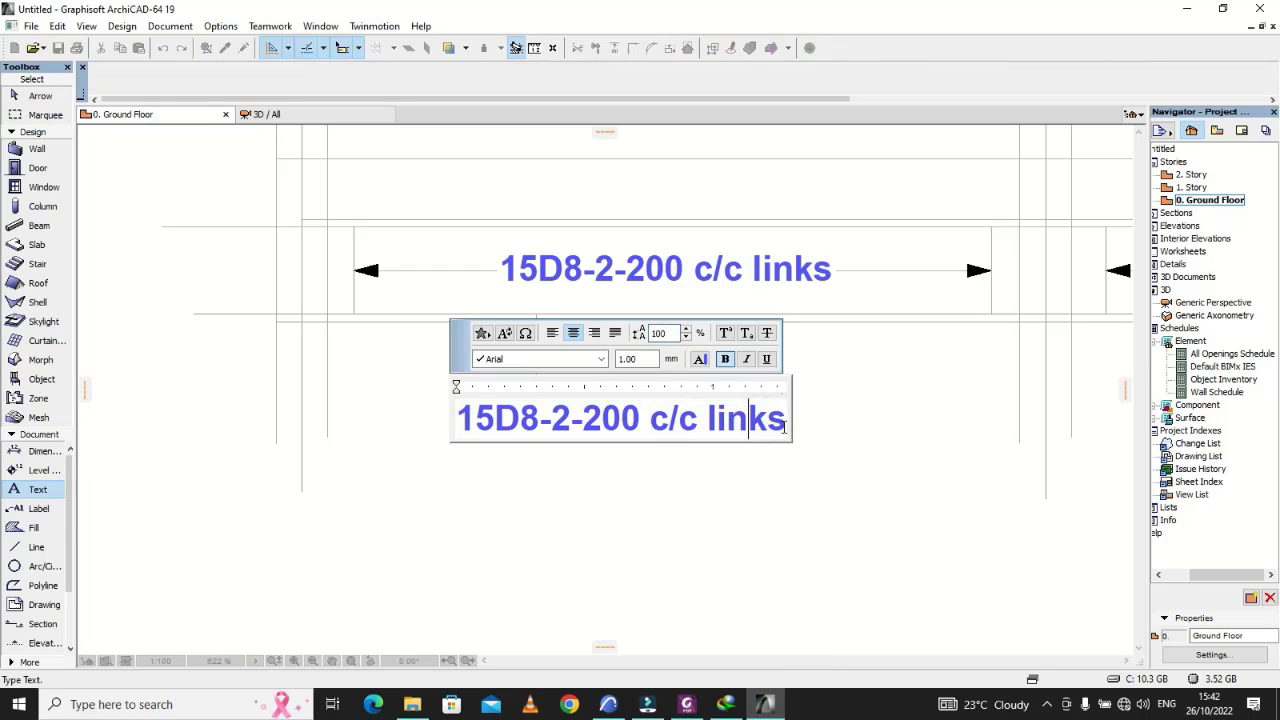
left_click(777, 423)
key("BackSpace")
key("BackSpace")
key("BackSpace")
key("BackSpace")
key("BackSpace")
key("BackSpace")
key("BackSpace")
key("BackSpace")
key("BackSpace")
key("BackSpace")
key("BackSpace")
key("BackSpace")
key("BackSpace")
key("BackSpace")
key("BackSpace")
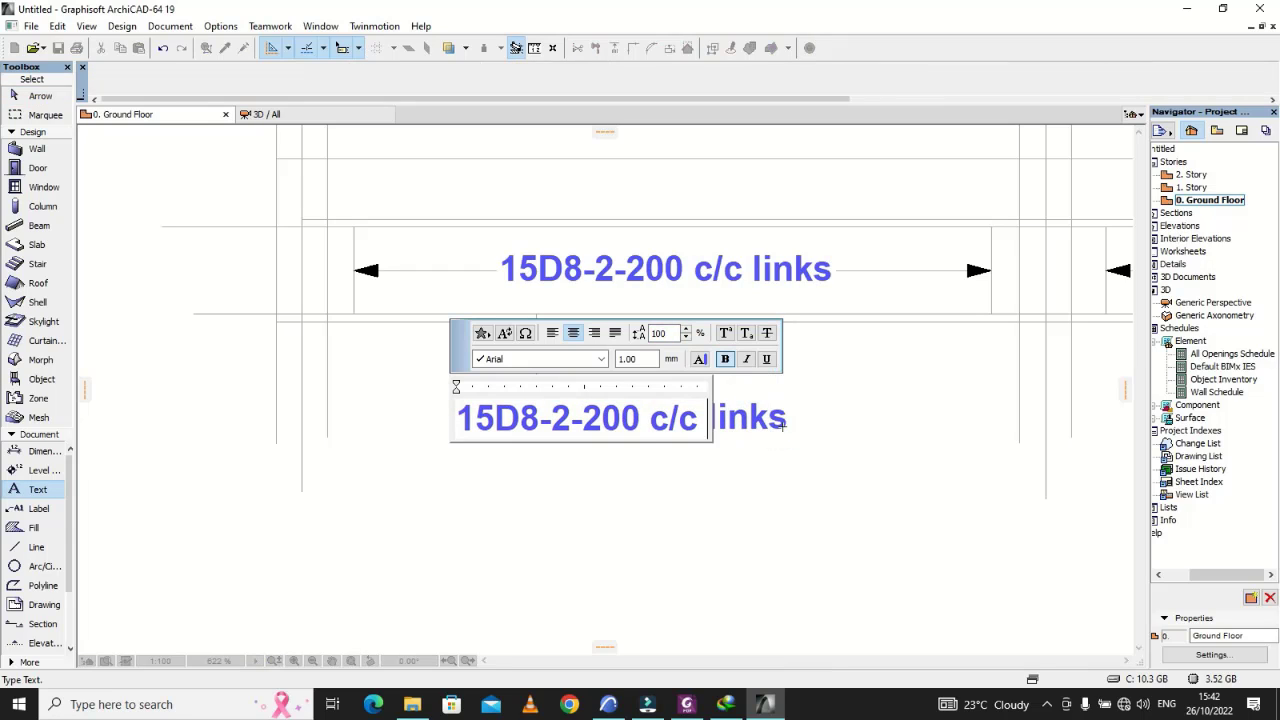
key("BackSpace")
key("BackSpace")
key("BackSpace")
key("BackSpace")
key("BackSpace")
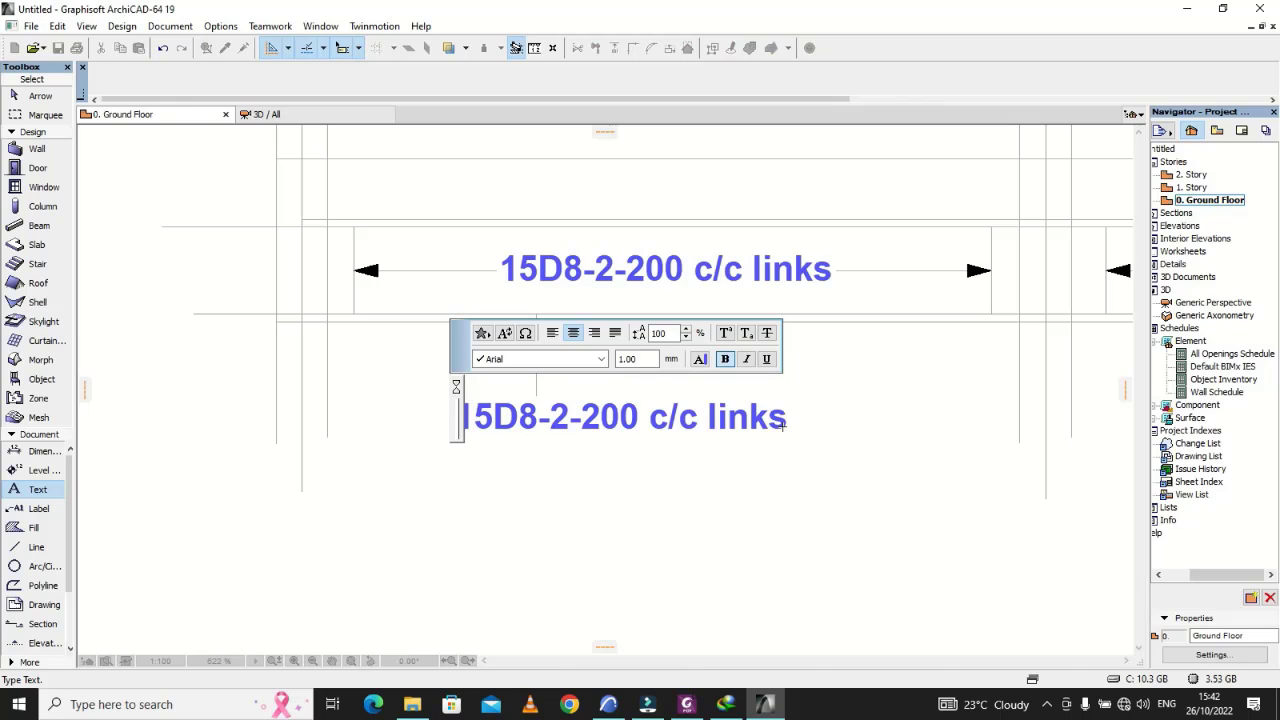
type("3d12")
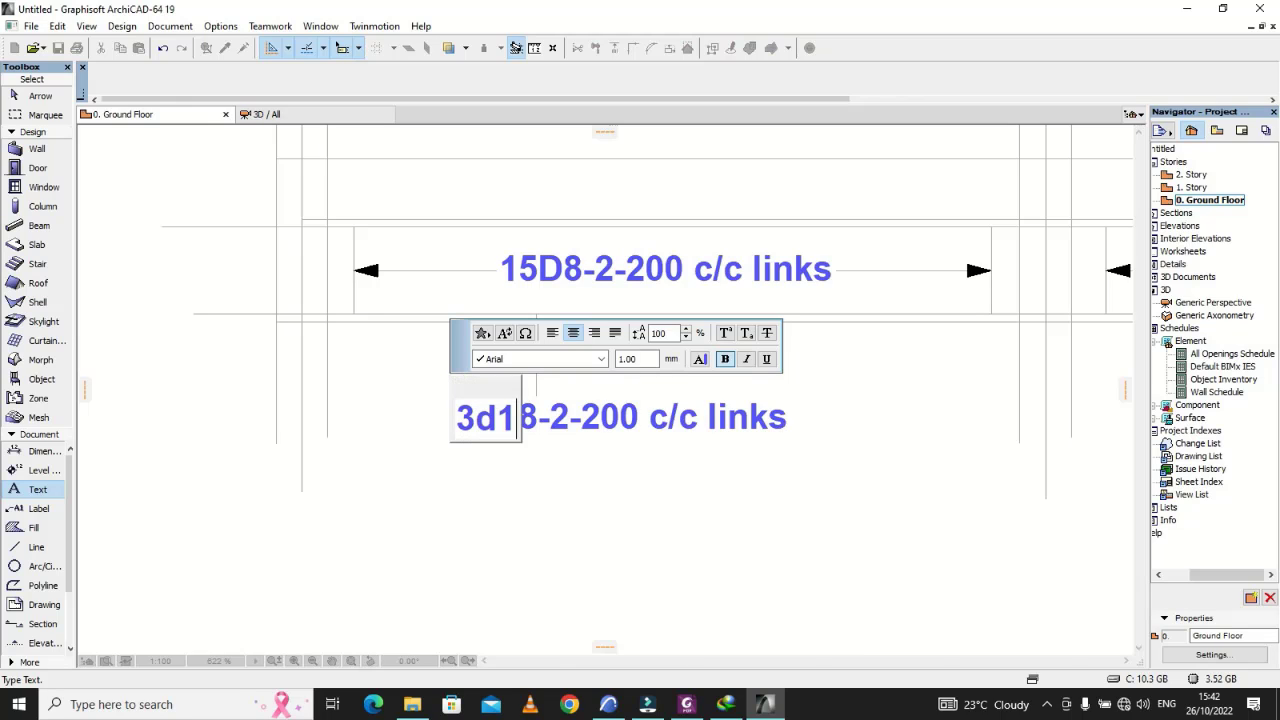
key("BackSpace")
key("BackSpace")
key("BackSpace")
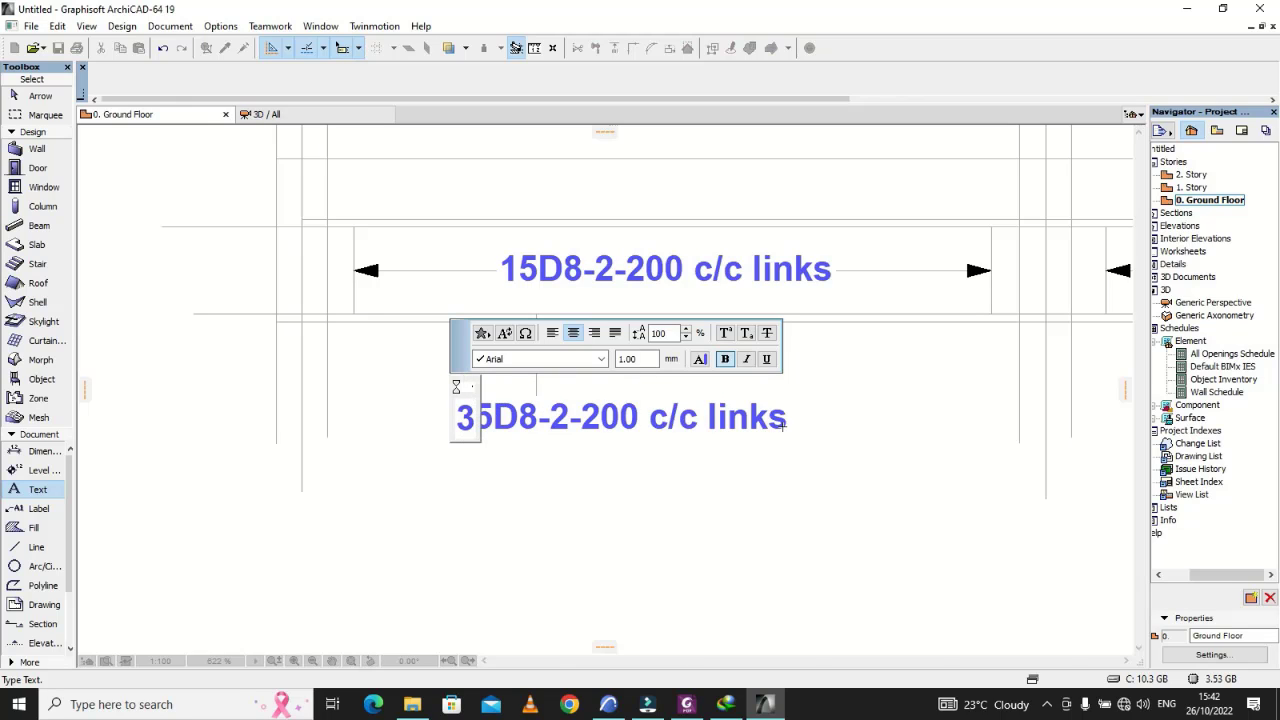
type("D12")
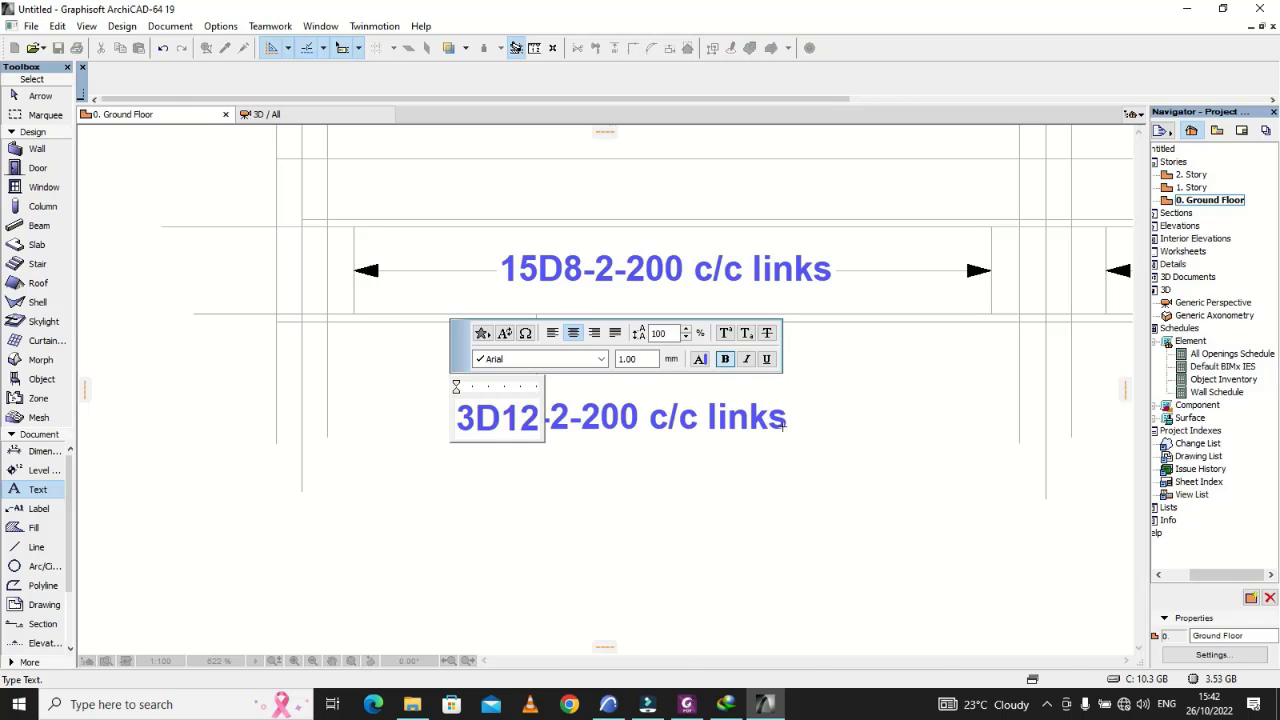
type("-Q8")
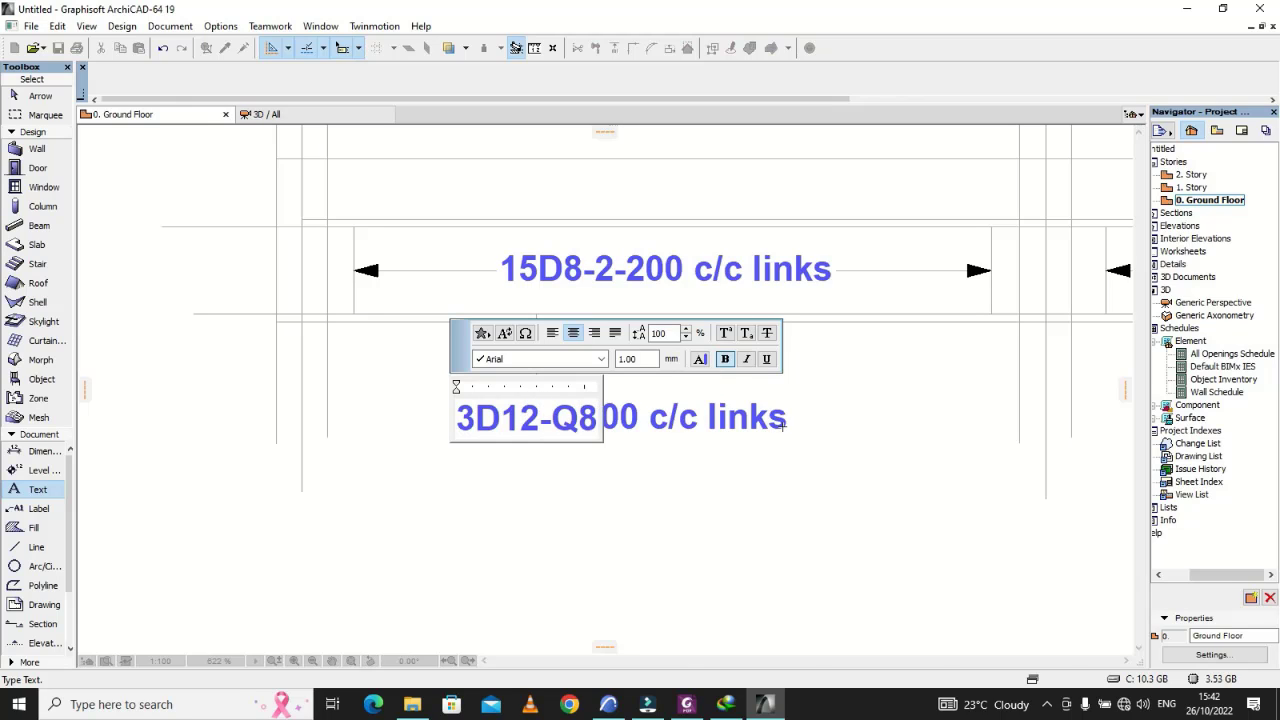
key("BackSpace")
key("BackSpace")
type("18")
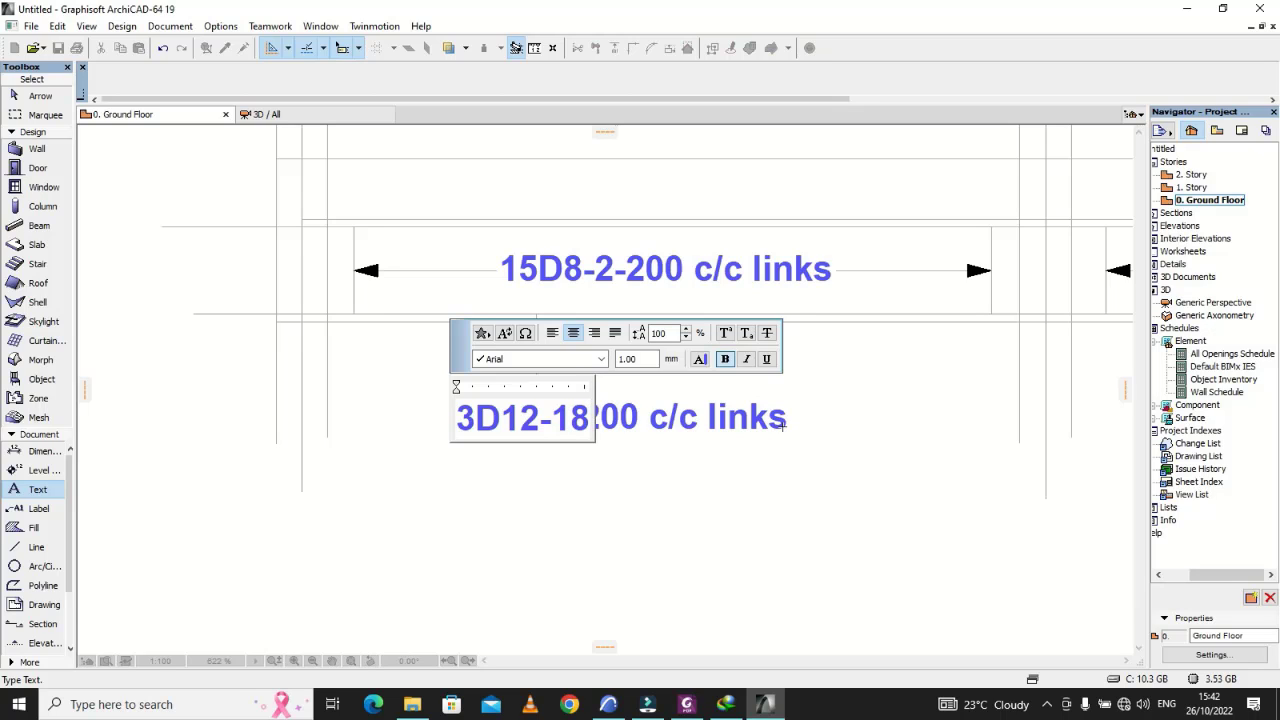
type("(")
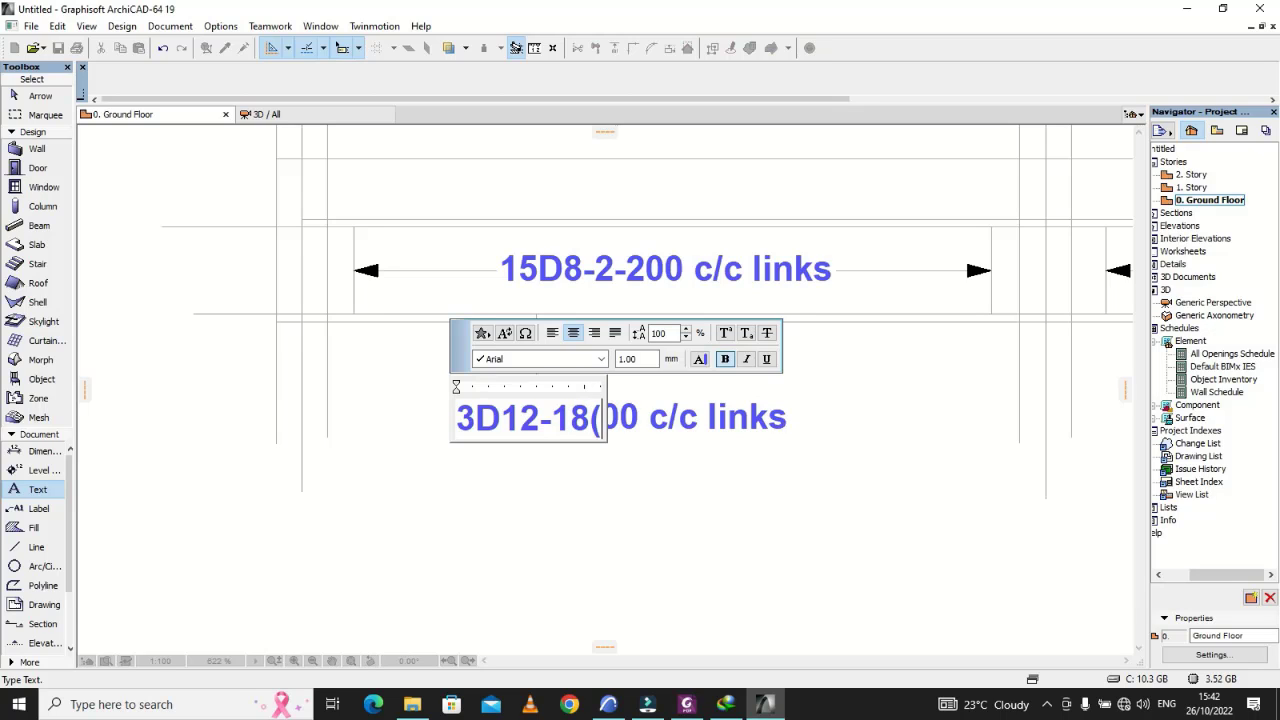
type("B1)")
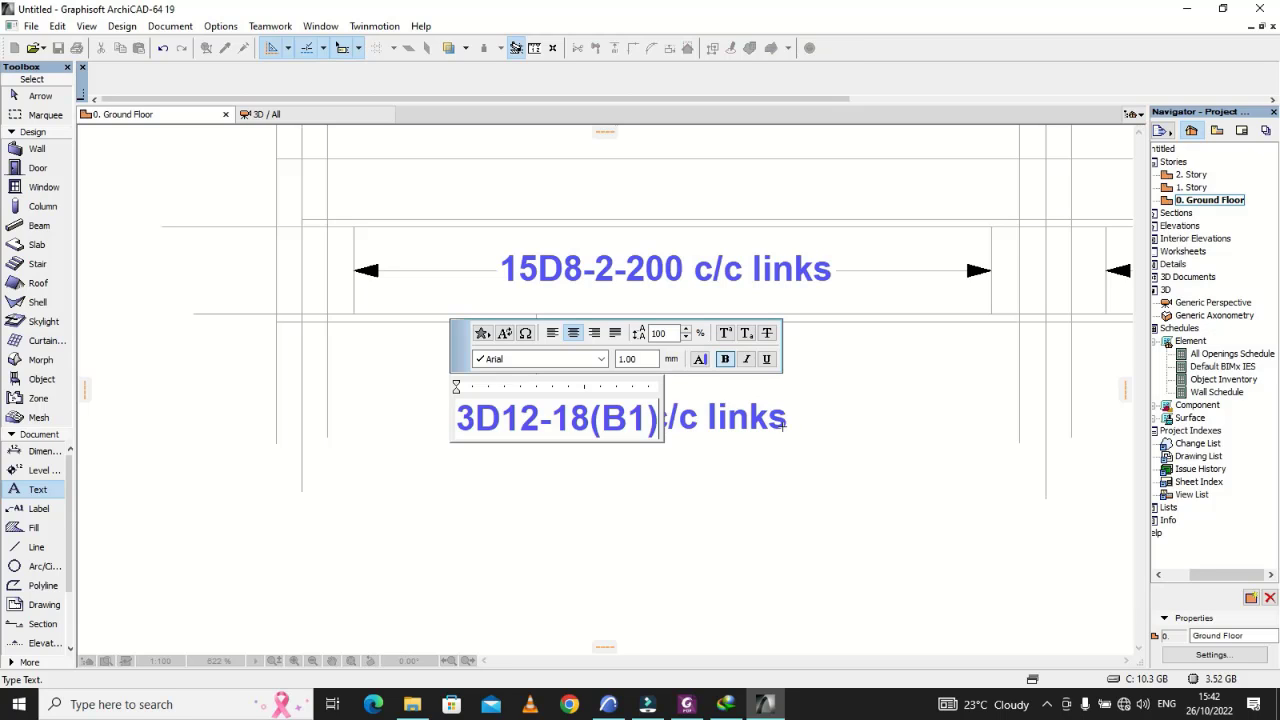
left_click(867, 490)
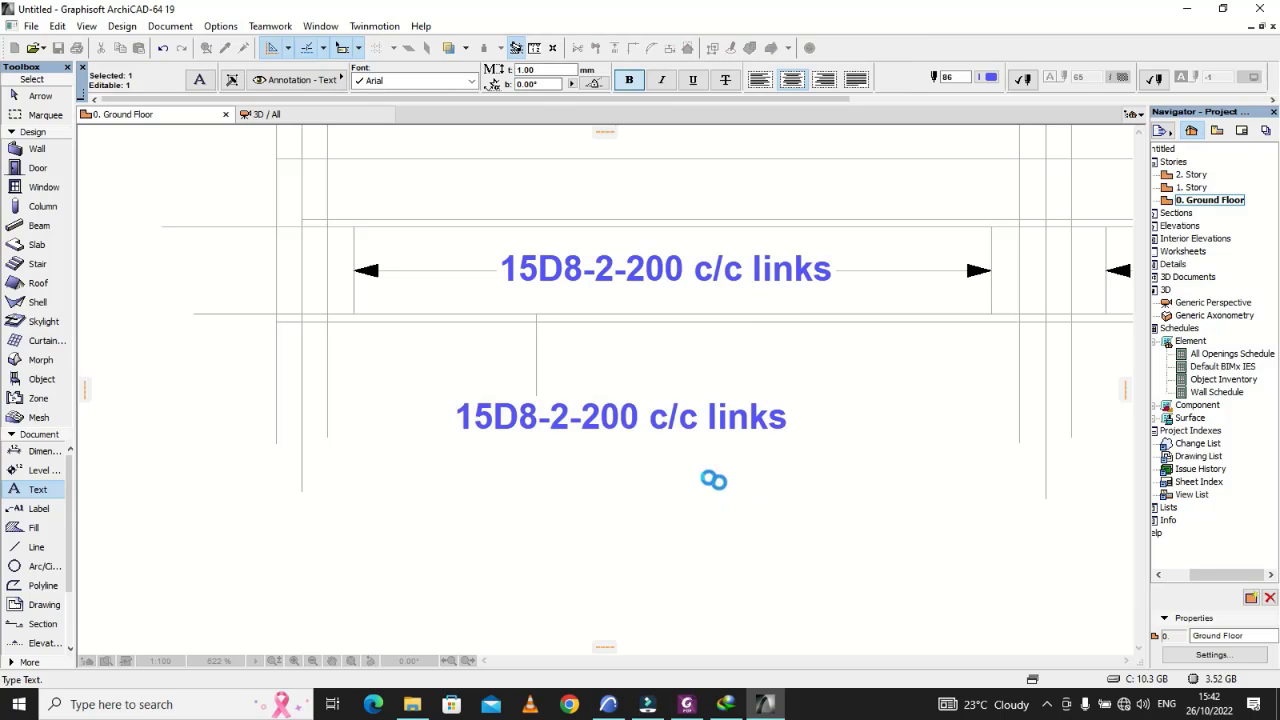
Move the 3D12-18(B1) label slightly up and left, closer to the lower end of its leader line, and deselect it
scroll(537, 424, "up", 3)
scroll(537, 424, "up", 2)
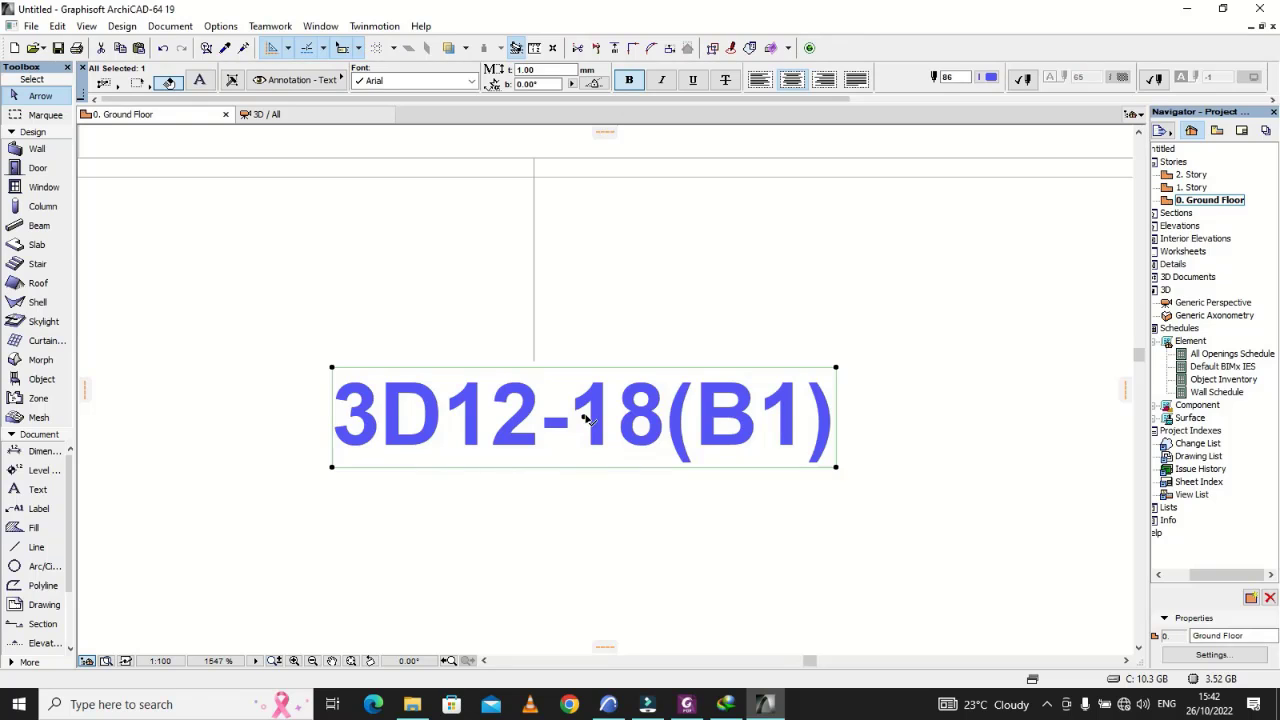
left_click(587, 418)
left_click(567, 400)
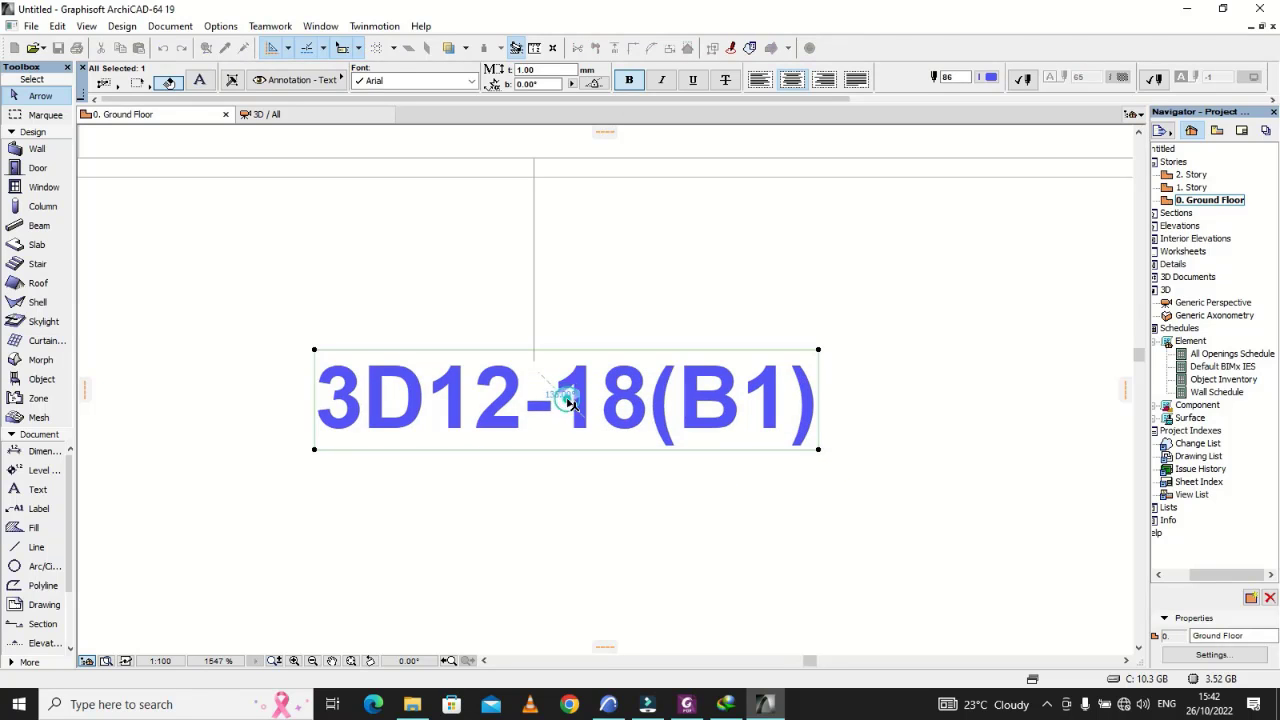
left_click(666, 474)
scroll(584, 495, "down", 7)
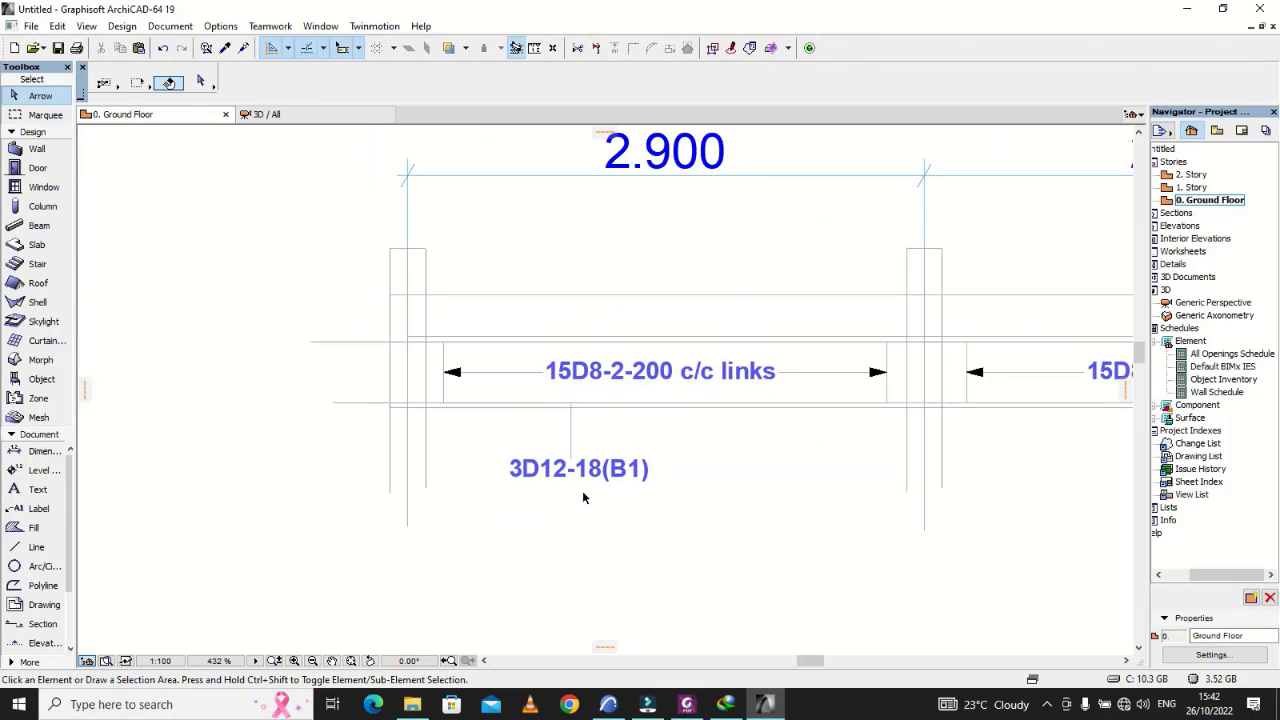
Select the 3D12-18(B1) label below the left span
left_click(585, 474)
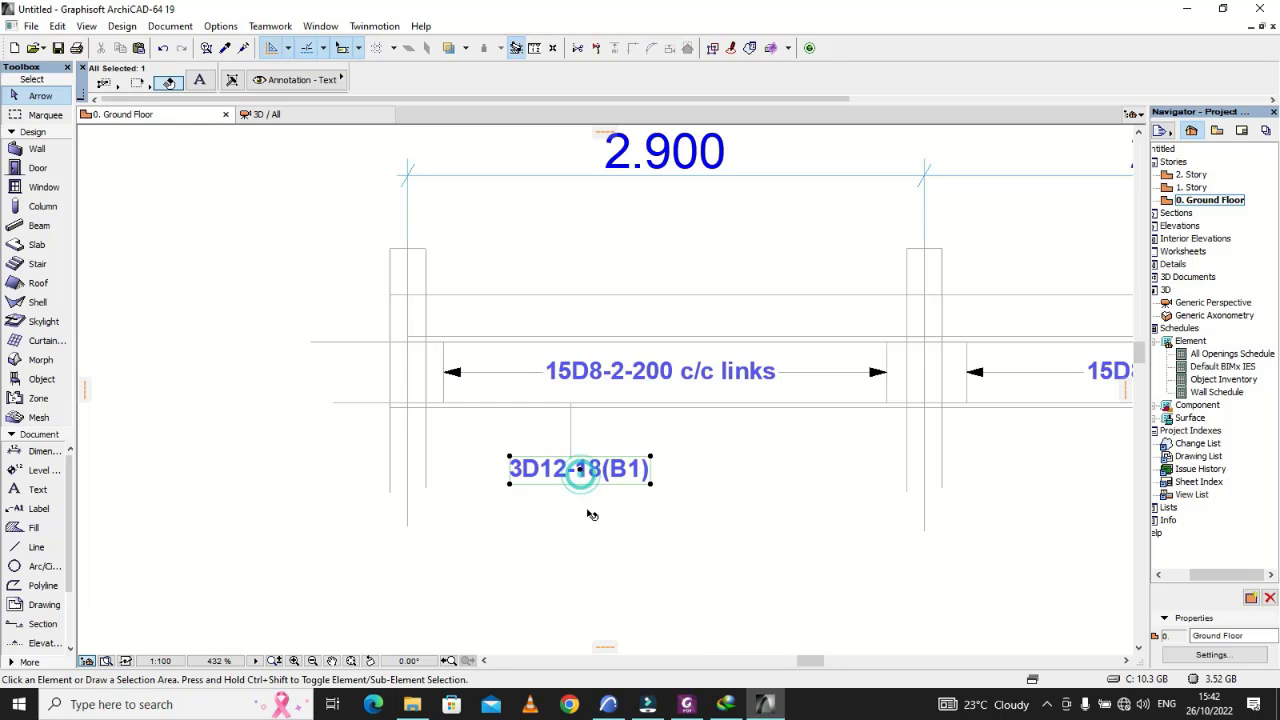
scroll(585, 472, "up", 3)
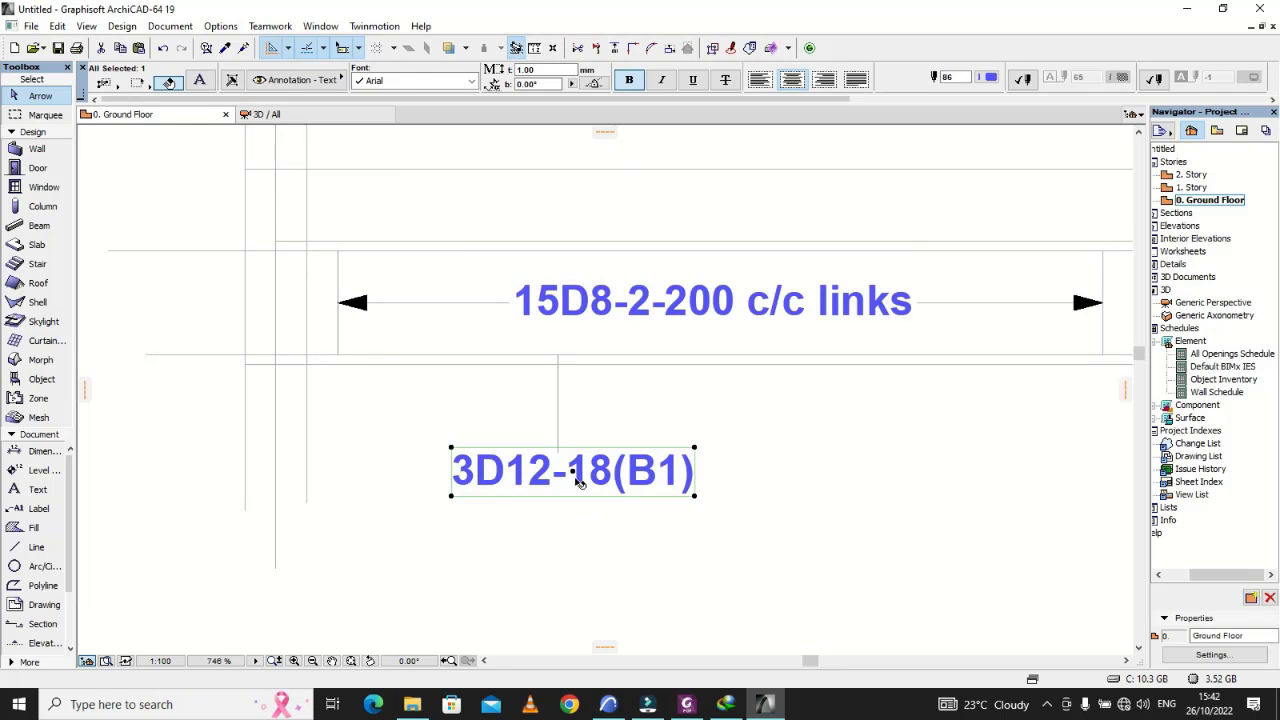